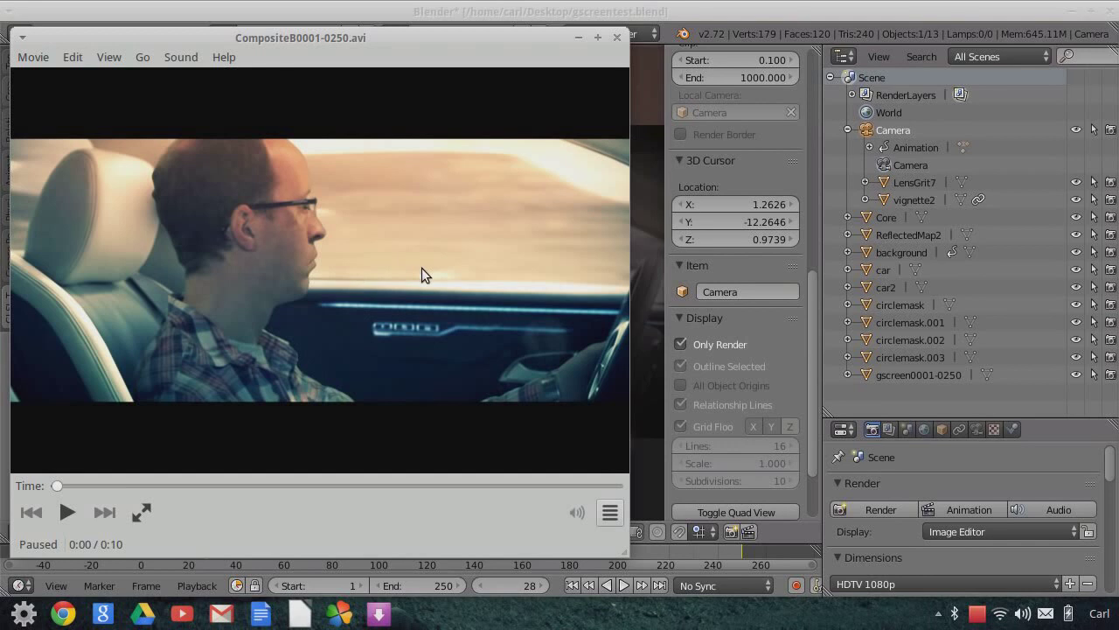
# Play and review the rendered clip CompositeB0001-0250.avi several times, and close the video player to return to the Blender scene
pyautogui.click(67, 513)
pyautogui.click(68, 513)
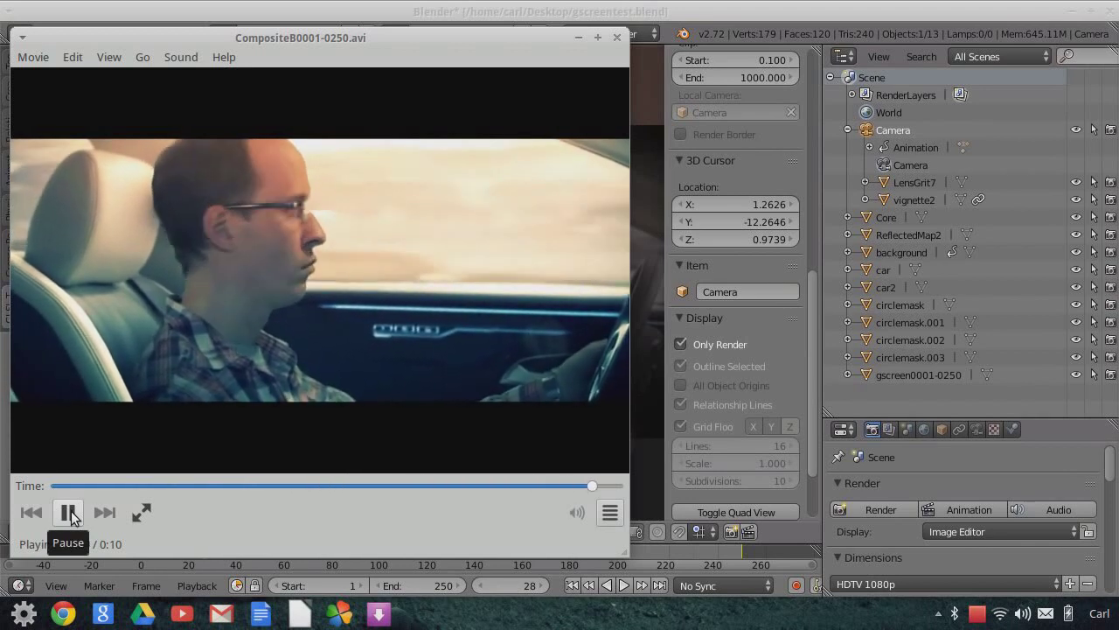
pyautogui.click(68, 513)
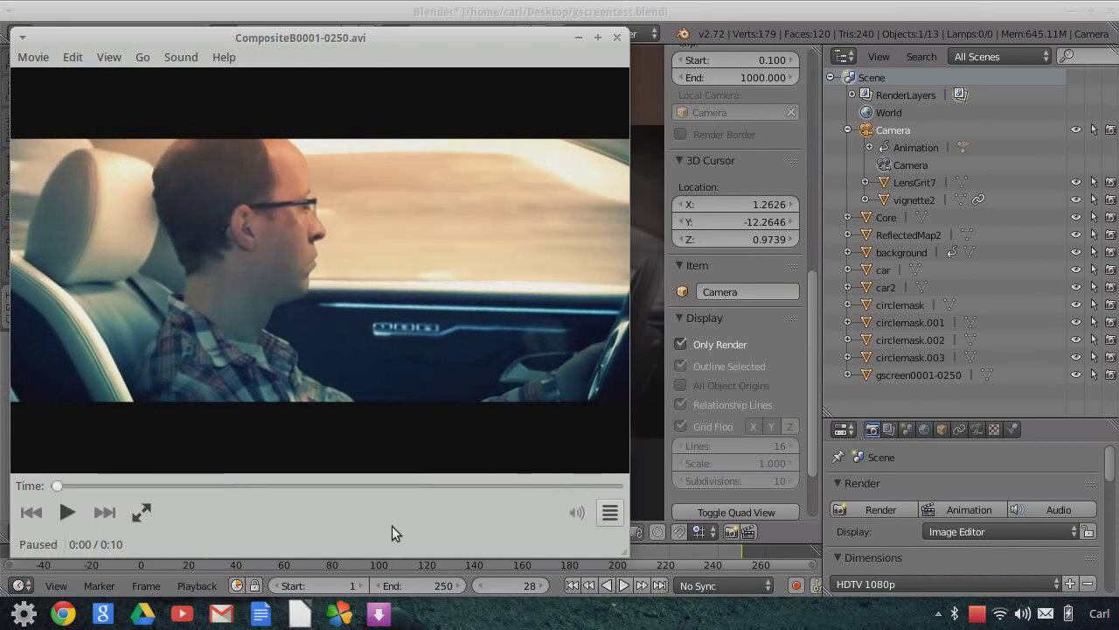
pyautogui.click(64, 514)
pyautogui.click(67, 513)
pyautogui.click(68, 511)
pyautogui.click(70, 516)
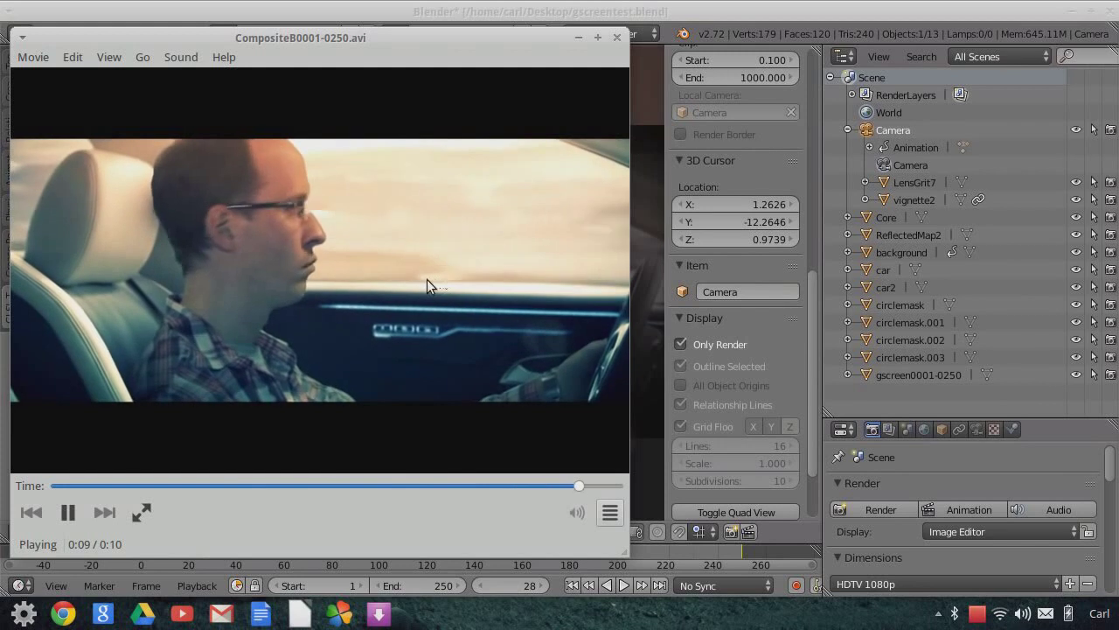
pyautogui.click(70, 520)
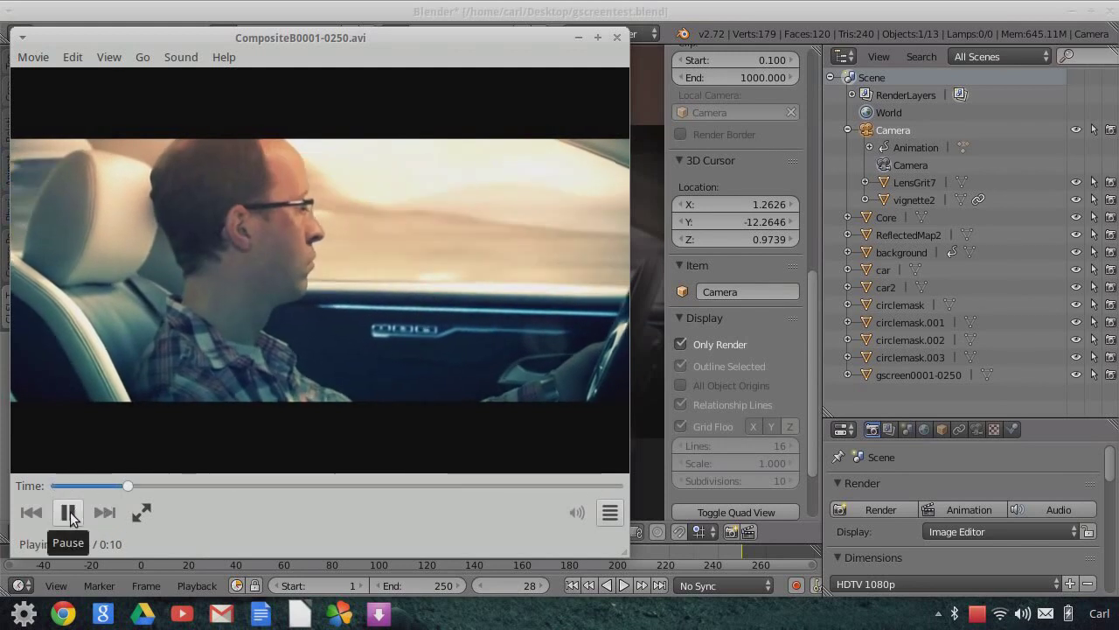
pyautogui.click(69, 513)
pyautogui.click(617, 37)
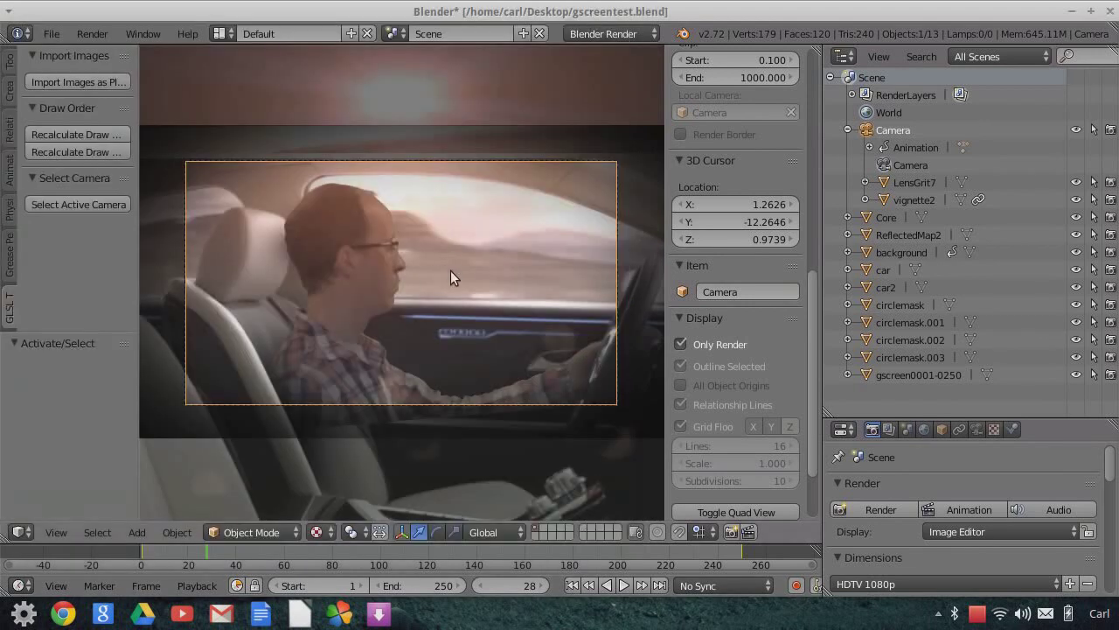
# Play the scene's animation from the first frame through the camera and stop playback at frame 80
pyautogui.click(571, 586)
pyautogui.click(623, 585)
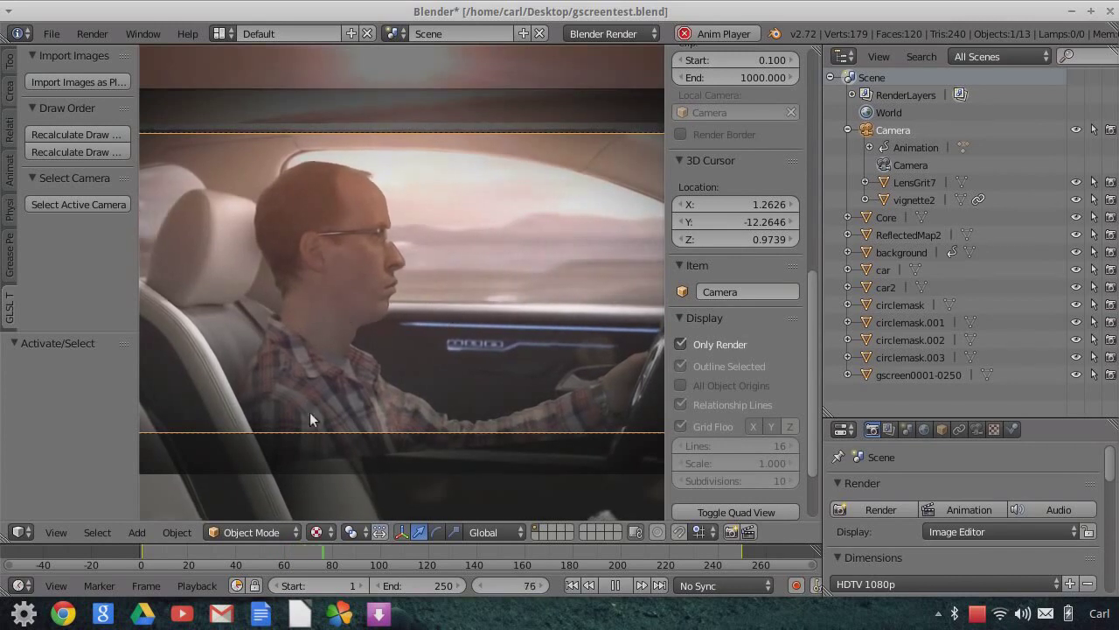
pyautogui.hotkey('alt', 'a')
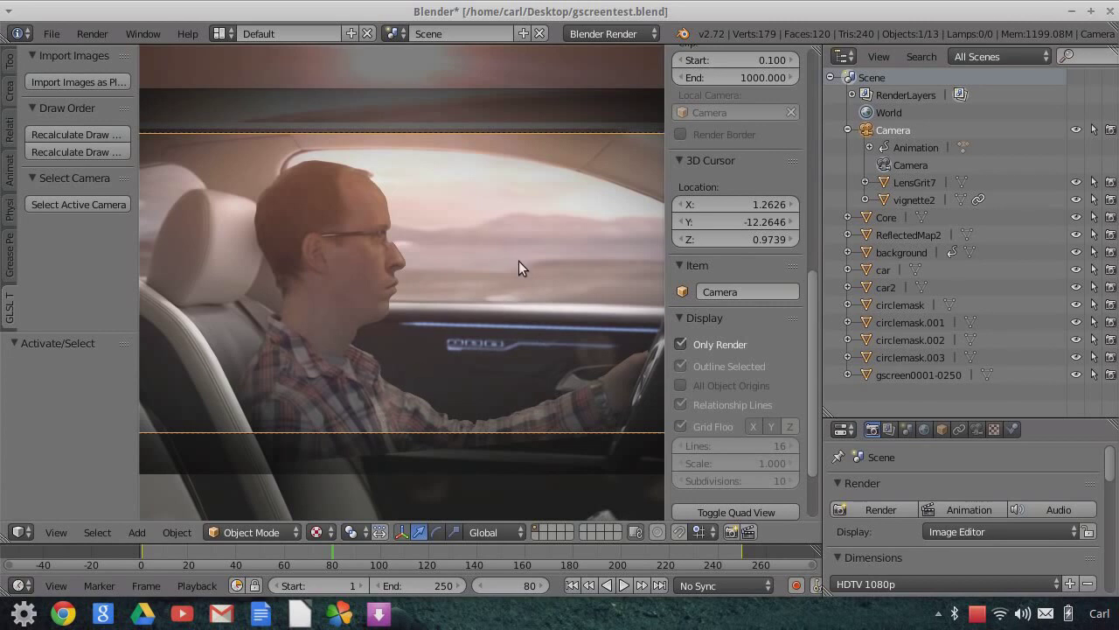
pyautogui.scroll(-2, 523, 265)
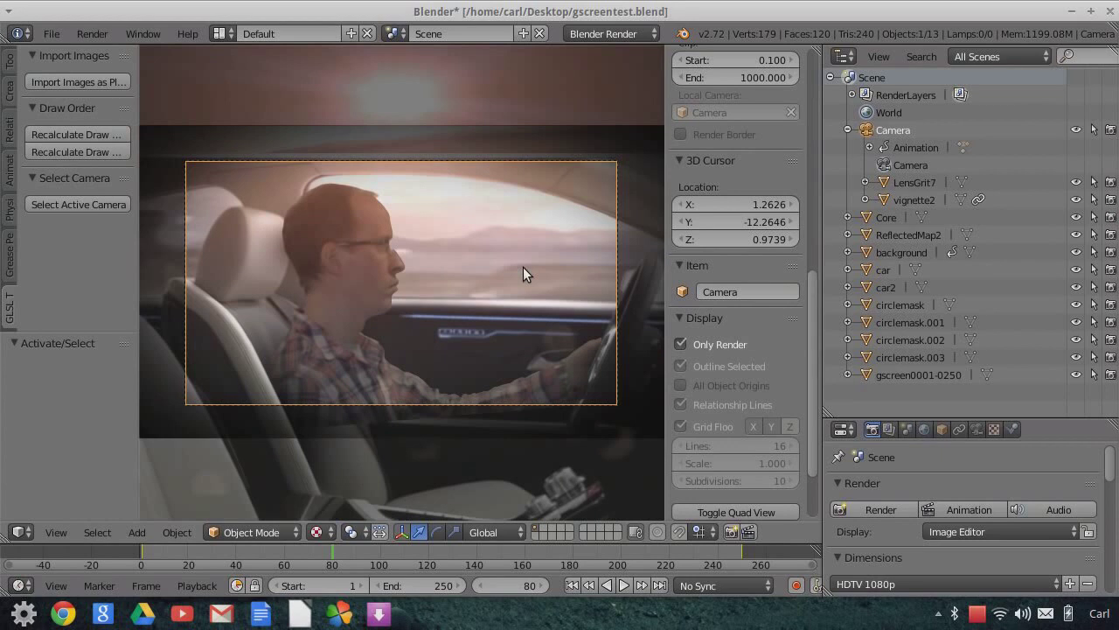
# Turn off Only Render in the 3D view and inspect the camera with its attached vignette plane from outside the camera view
pyautogui.click(681, 344)
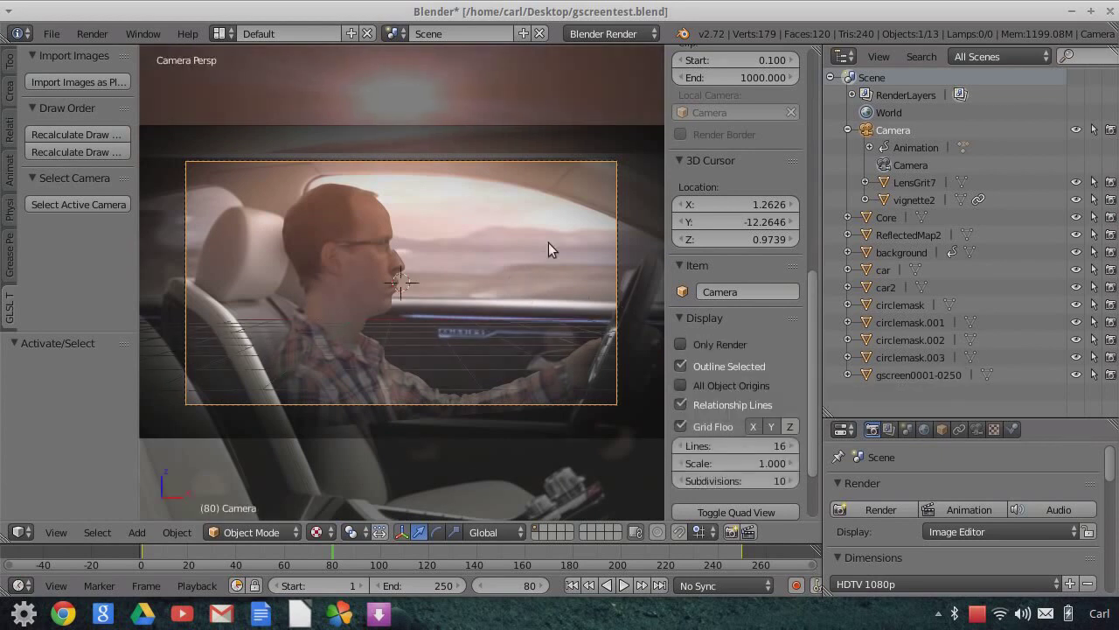
pyautogui.moveTo(555, 294); pyautogui.dragTo(435, 299, button='middle')
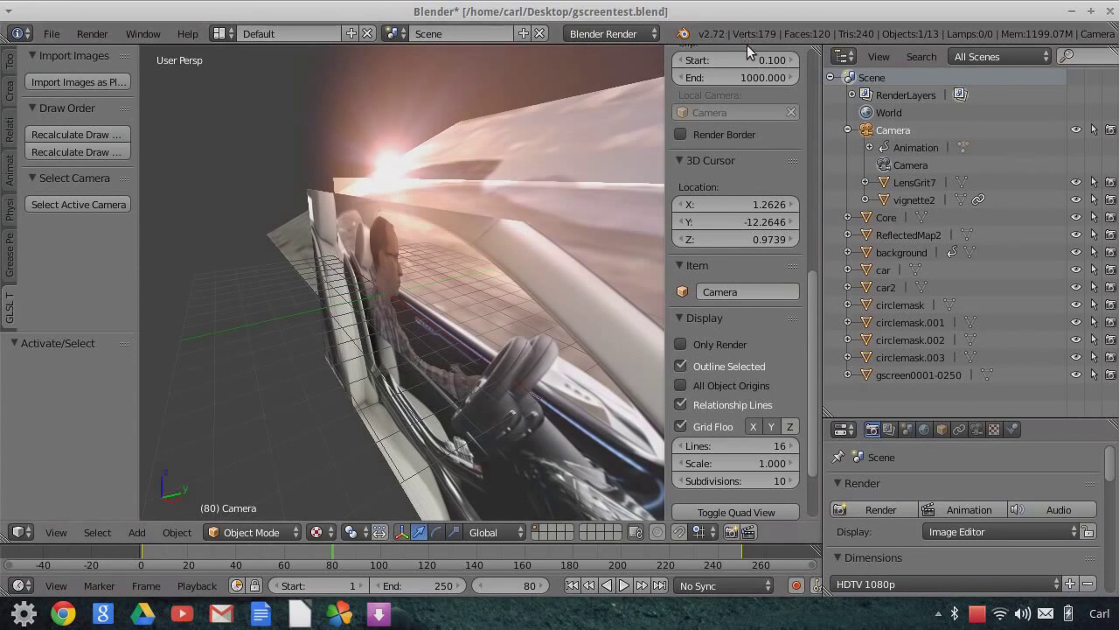
pyautogui.moveTo(417, 235); pyautogui.dragTo(470, 311, button='middle')
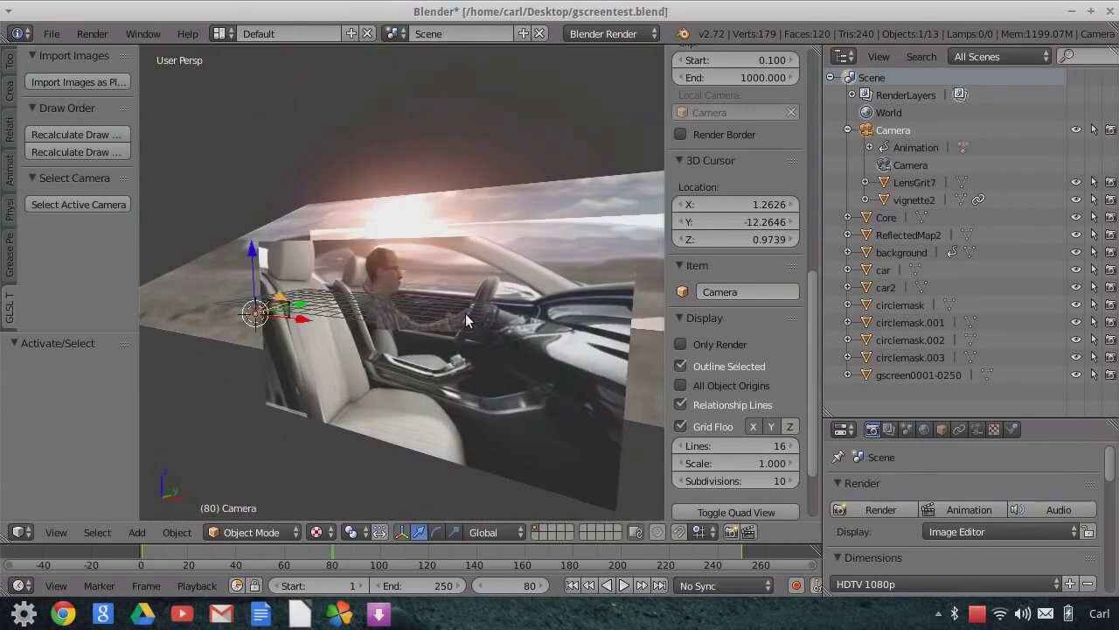
pyautogui.moveTo(394, 367); pyautogui.dragTo(258, 350, button='middle')
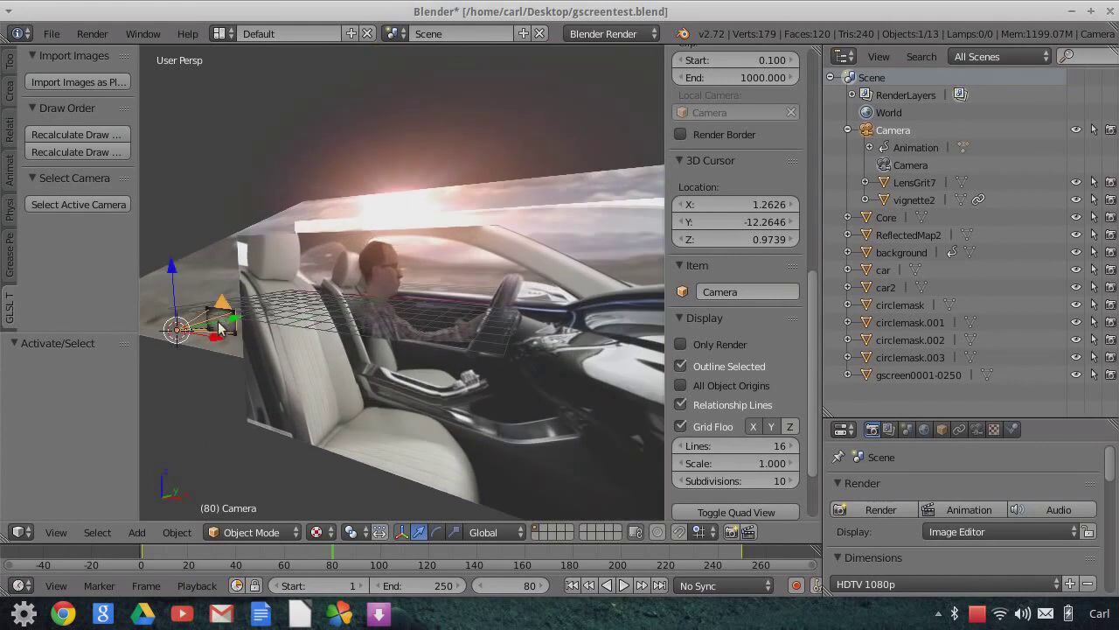
pyautogui.moveTo(234, 337); pyautogui.dragTo(484, 360, button='middle')
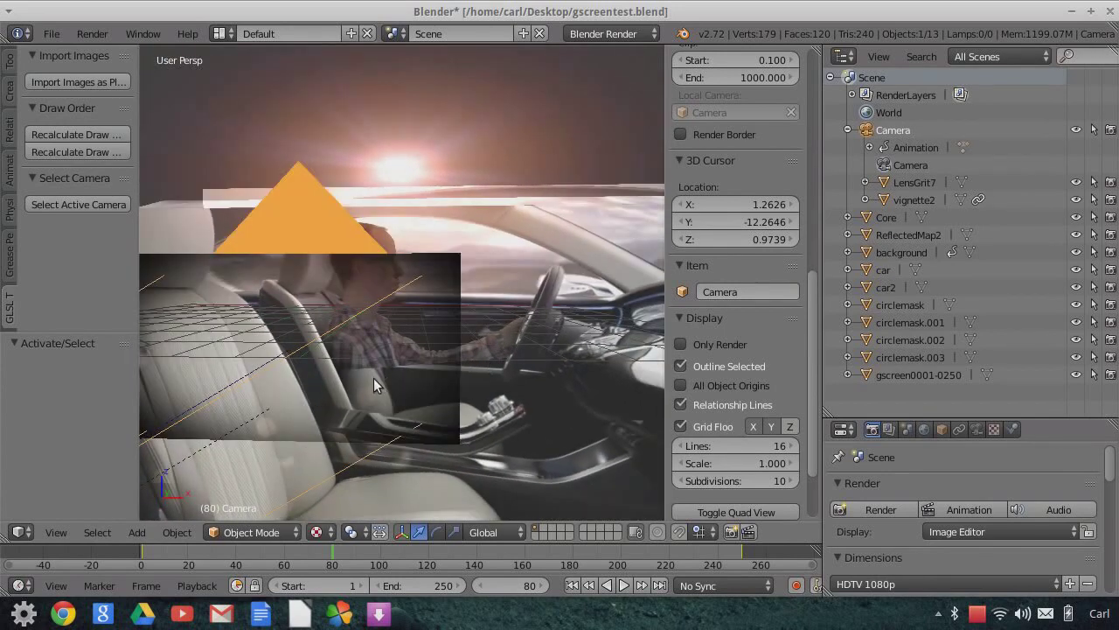
# Examine from several angles how the seat, driver, steering wheel and door image planes are layered in depth
pyautogui.moveTo(368, 398); pyautogui.dragTo(401, 379, button='middle')
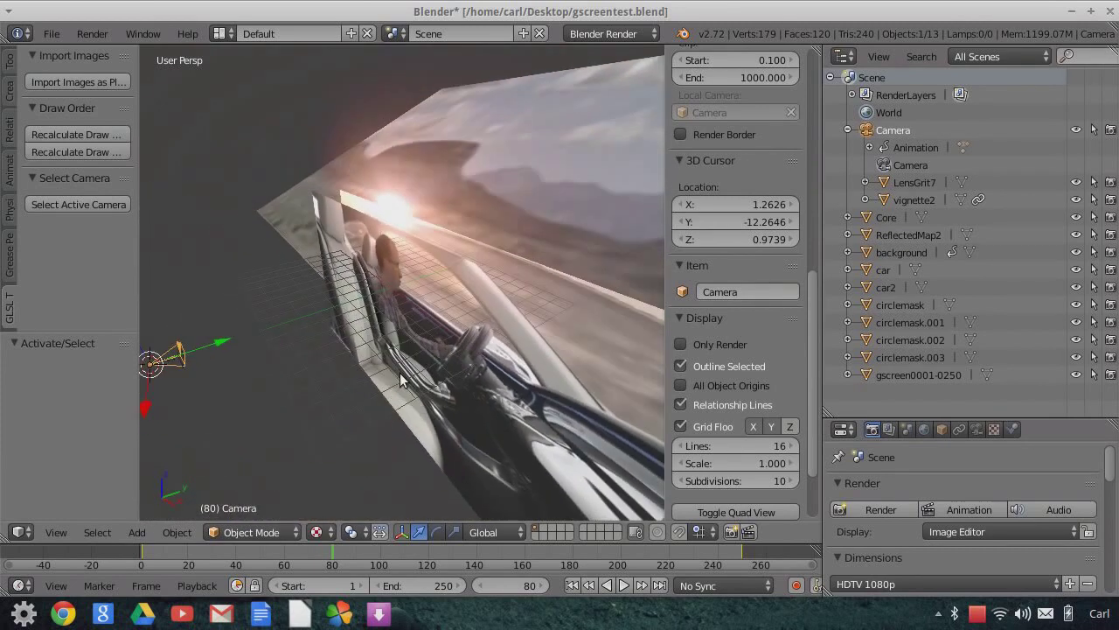
pyautogui.moveTo(541, 301); pyautogui.dragTo(564, 345, button='middle')
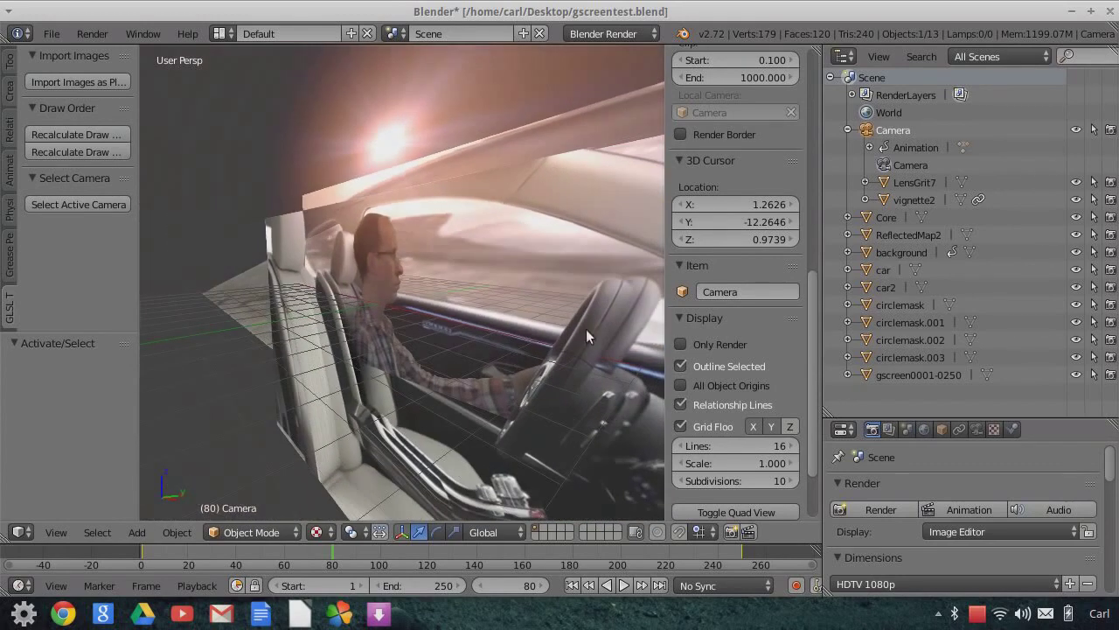
pyautogui.moveTo(358, 380); pyautogui.dragTo(428, 327, button='middle')
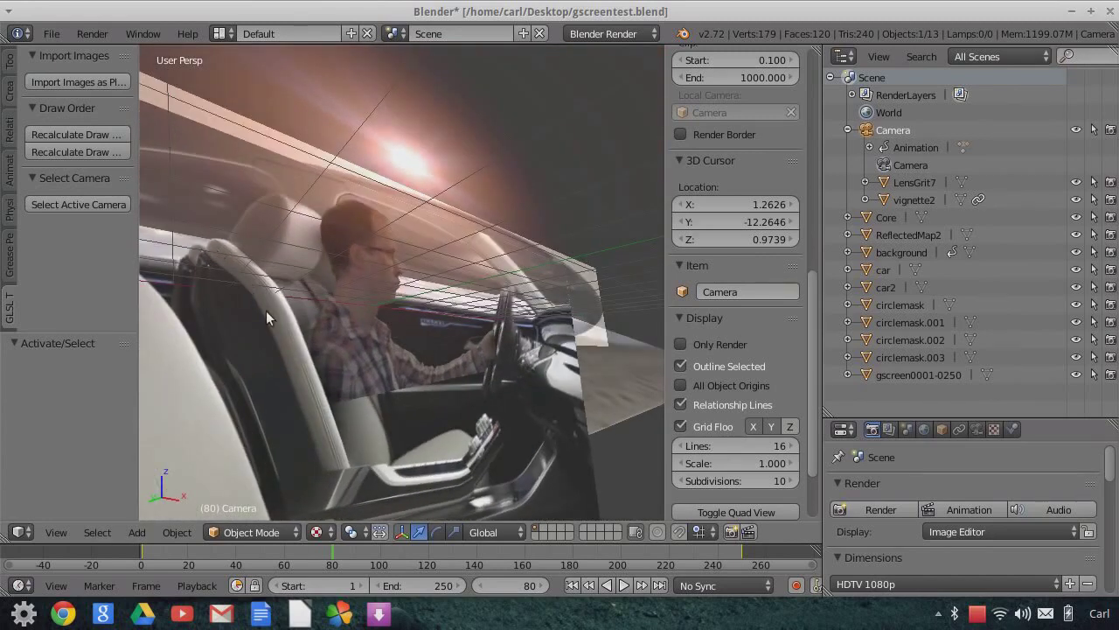
pyautogui.moveTo(324, 424); pyautogui.dragTo(325, 400, button='middle')
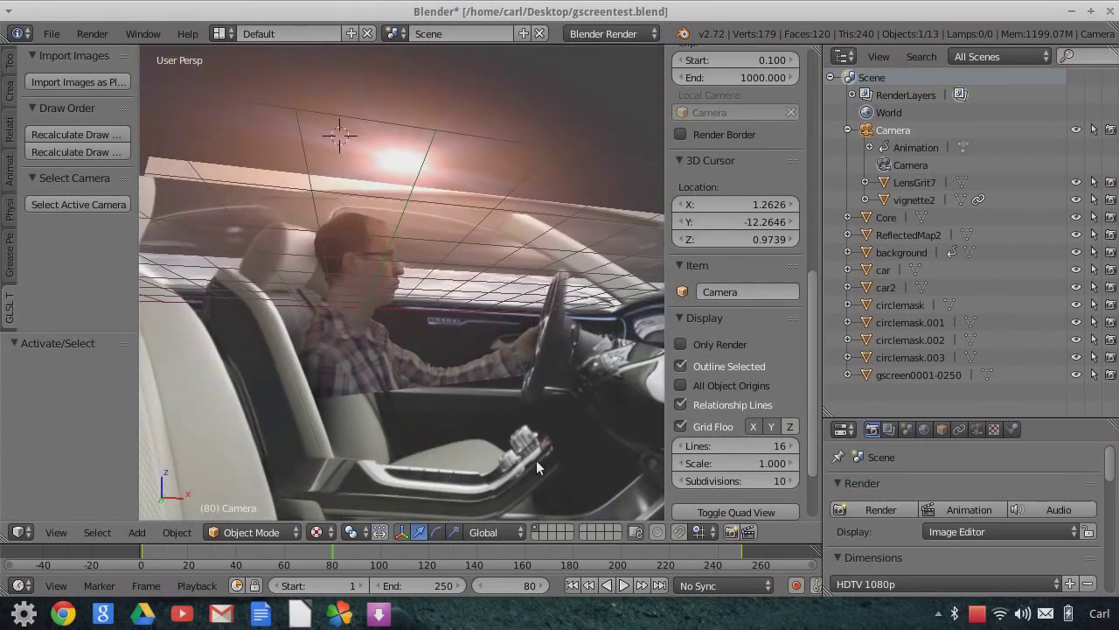
pyautogui.moveTo(468, 472); pyautogui.dragTo(479, 448, button='middle')
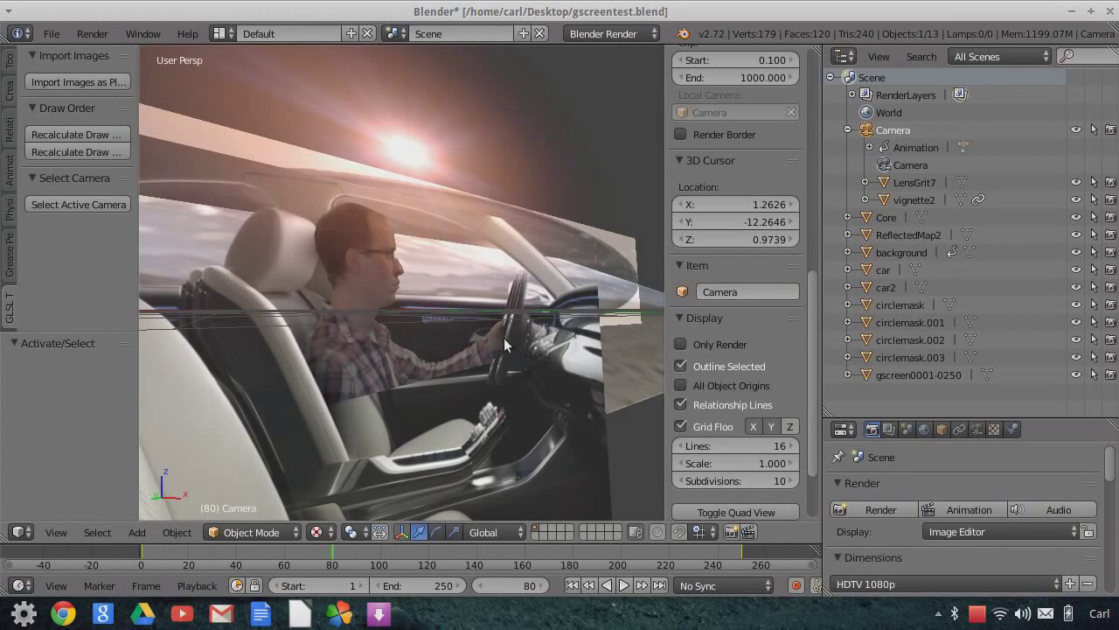
pyautogui.moveTo(418, 342); pyautogui.dragTo(324, 359, button='middle')
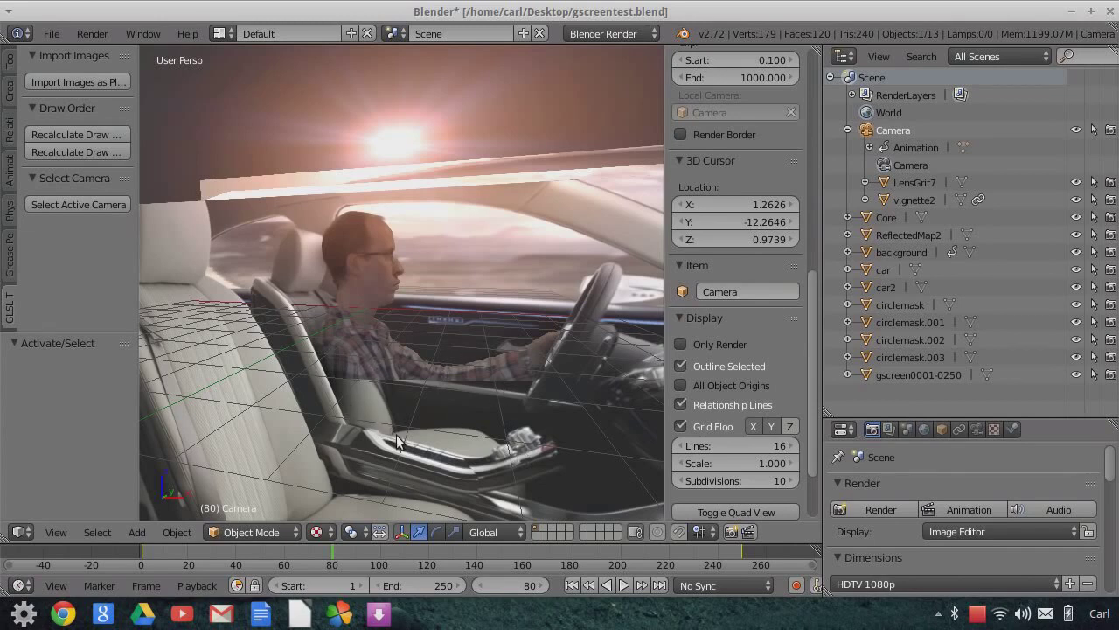
pyautogui.moveTo(382, 341); pyautogui.dragTo(305, 317, button='middle')
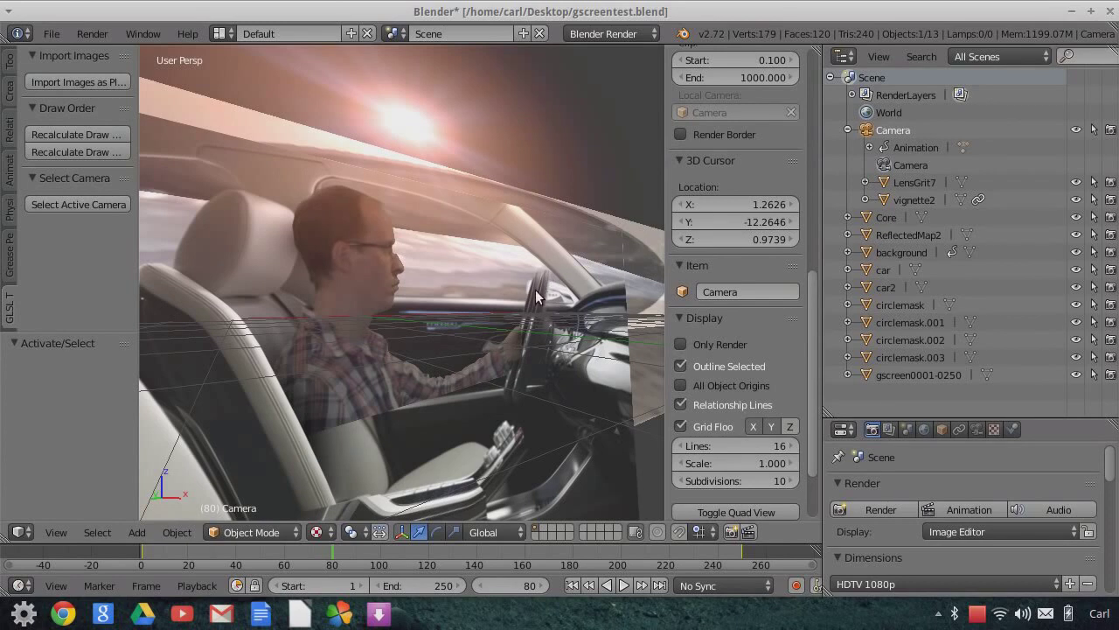
pyautogui.moveTo(340, 300); pyautogui.dragTo(314, 365, button='middle')
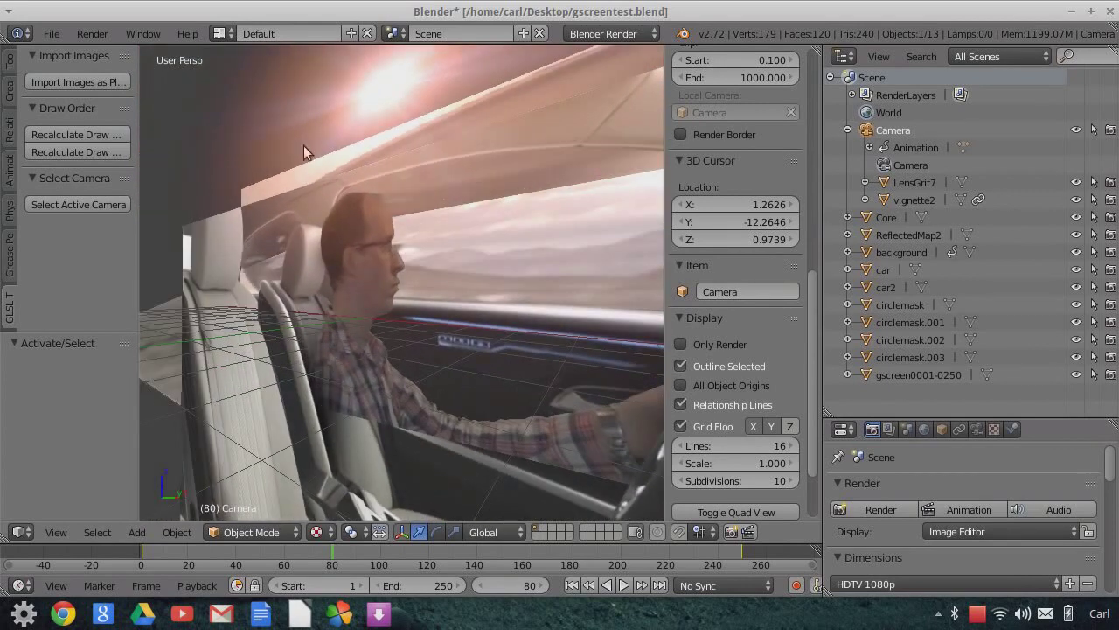
pyautogui.moveTo(349, 350); pyautogui.dragTo(441, 359, button='middle')
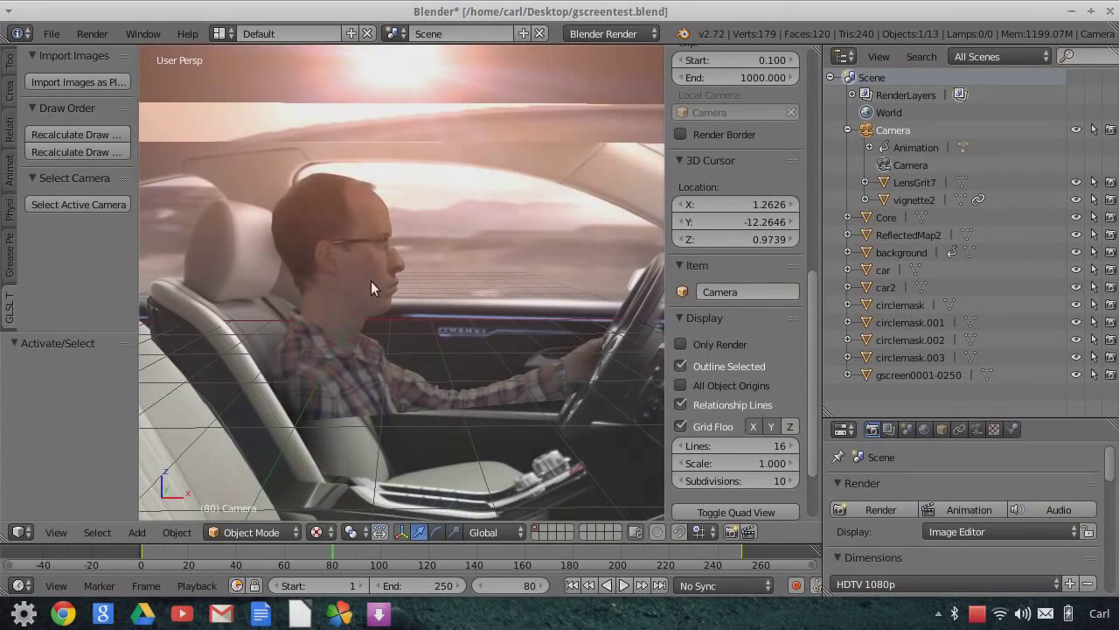
pyautogui.moveTo(378, 274); pyautogui.dragTo(573, 293, button='middle')
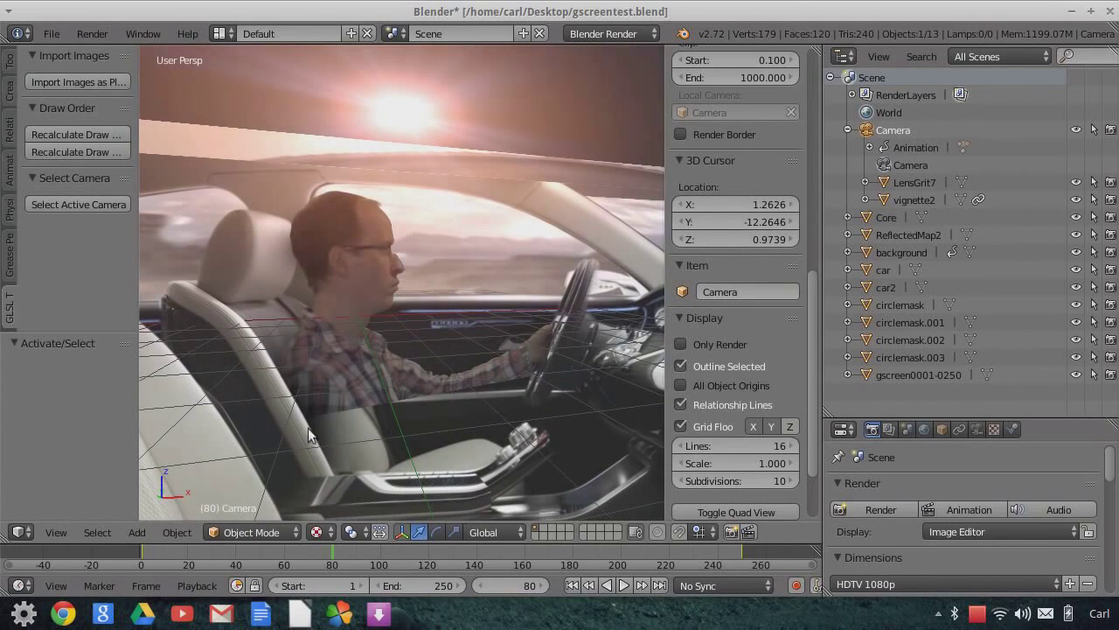
pyautogui.moveTo(569, 301); pyautogui.dragTo(435, 249, button='middle')
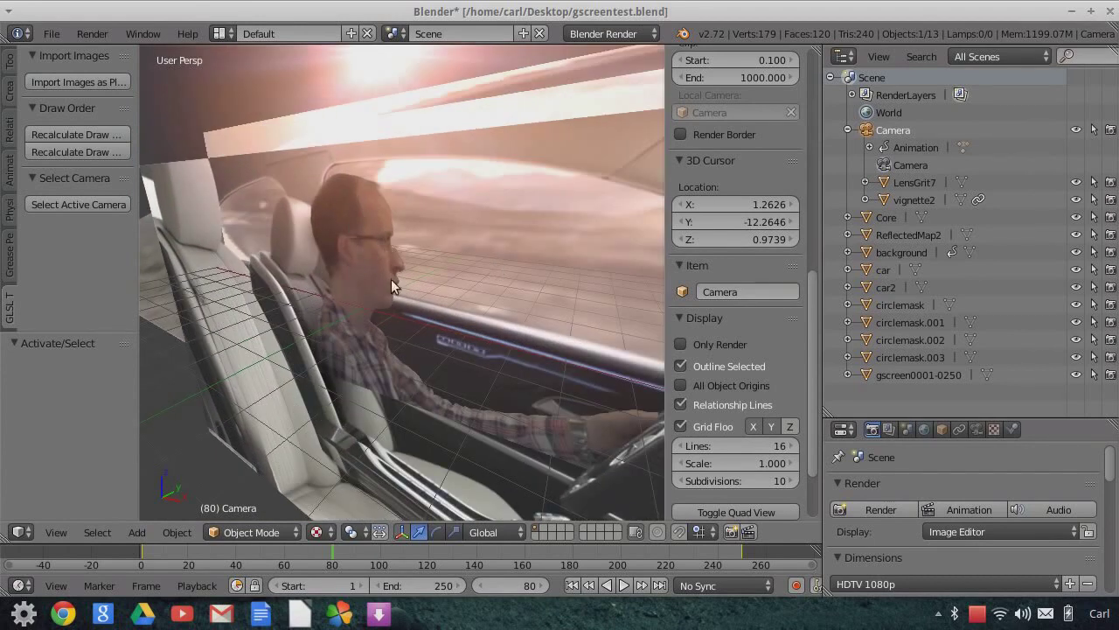
pyautogui.moveTo(421, 276); pyautogui.dragTo(276, 293, button='middle')
pyautogui.moveTo(611, 334); pyautogui.dragTo(557, 354, button='middle')
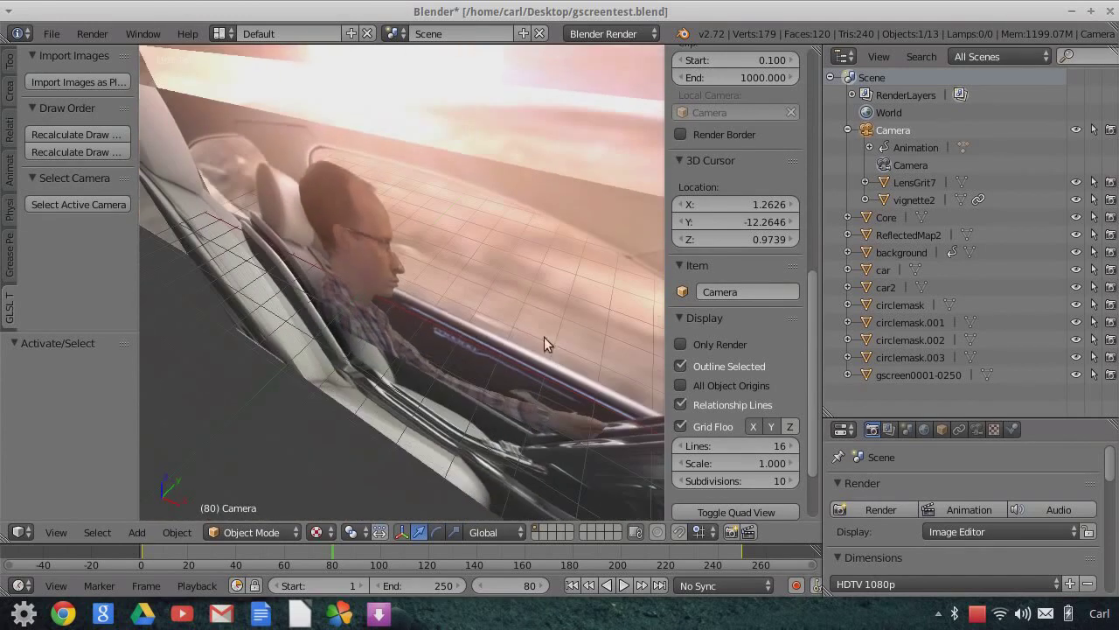
pyautogui.moveTo(467, 171); pyautogui.dragTo(360, 168, button='middle')
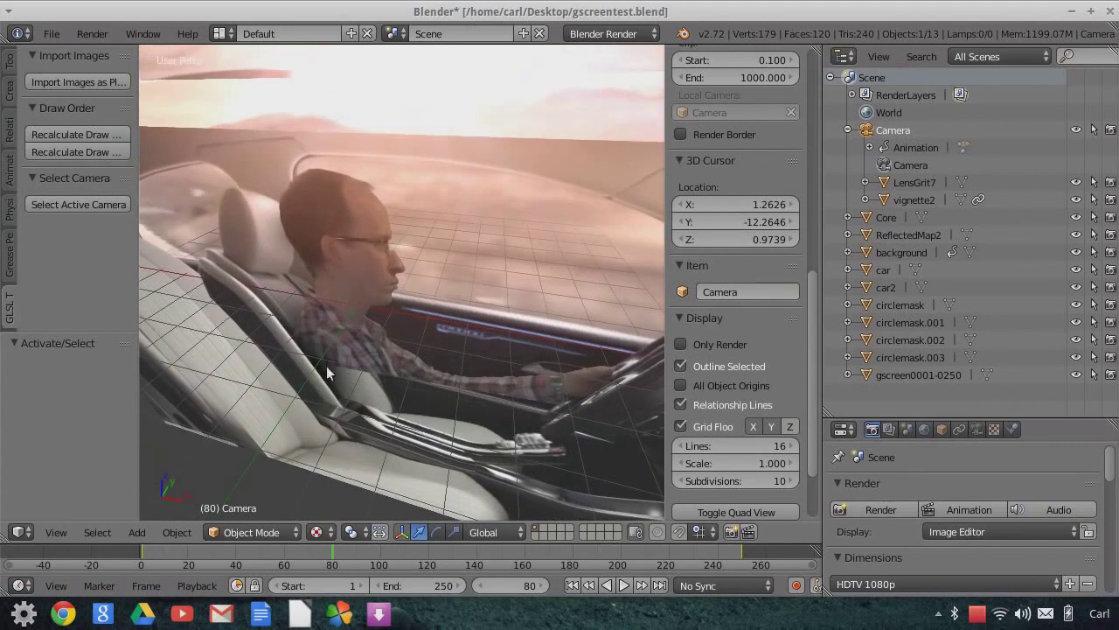
pyautogui.moveTo(622, 366); pyautogui.dragTo(165, 255, button='middle')
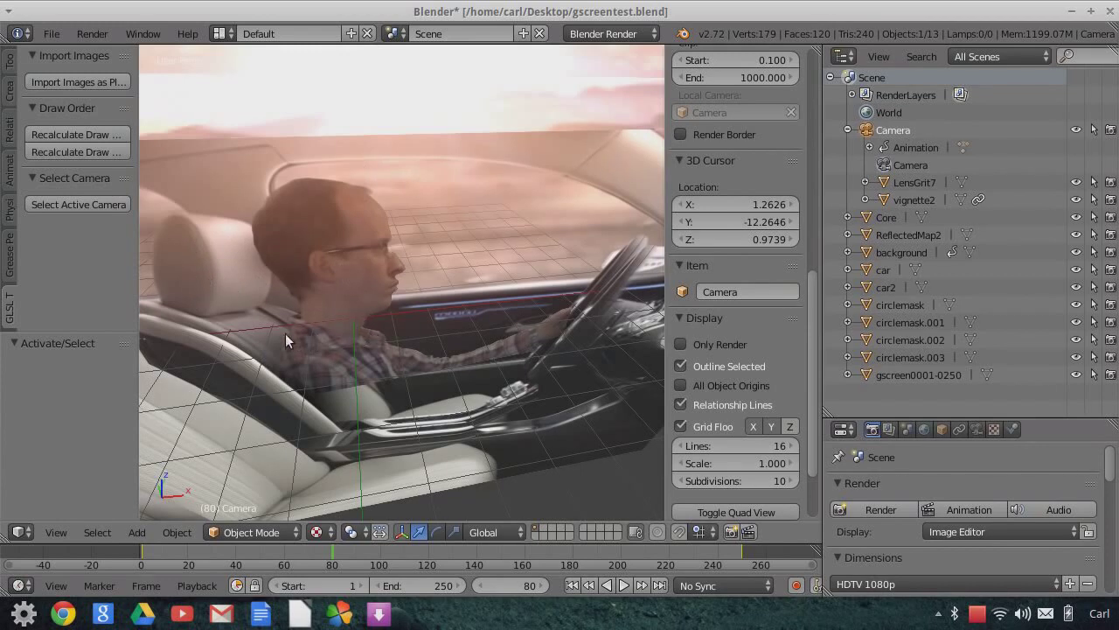
pyautogui.moveTo(535, 369); pyautogui.dragTo(506, 332, button='middle')
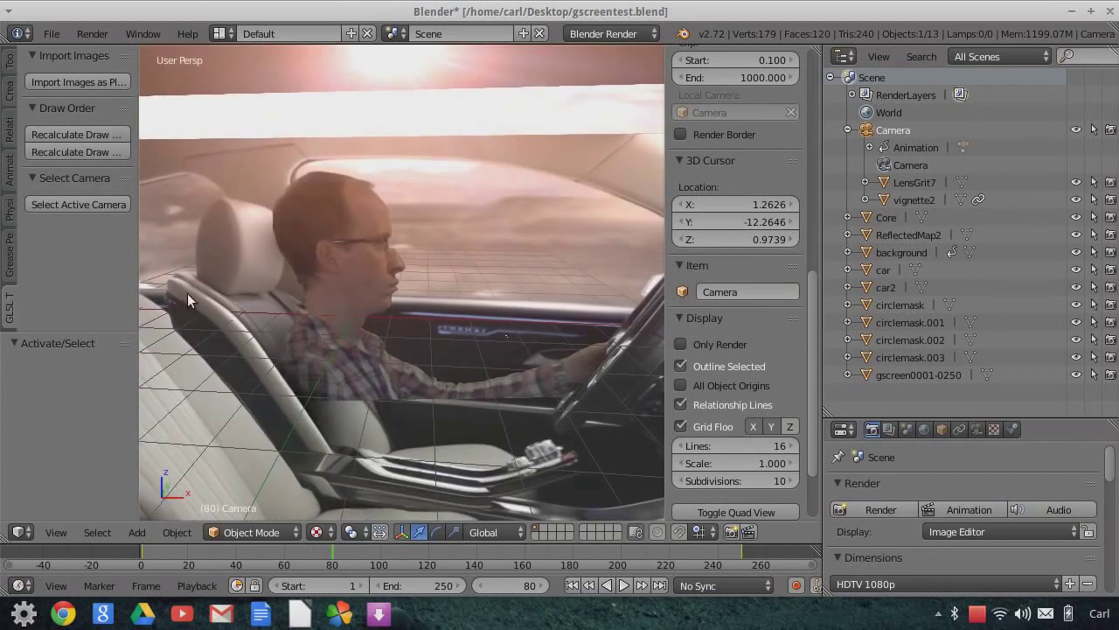
pyautogui.moveTo(427, 365); pyautogui.dragTo(327, 363, button='middle')
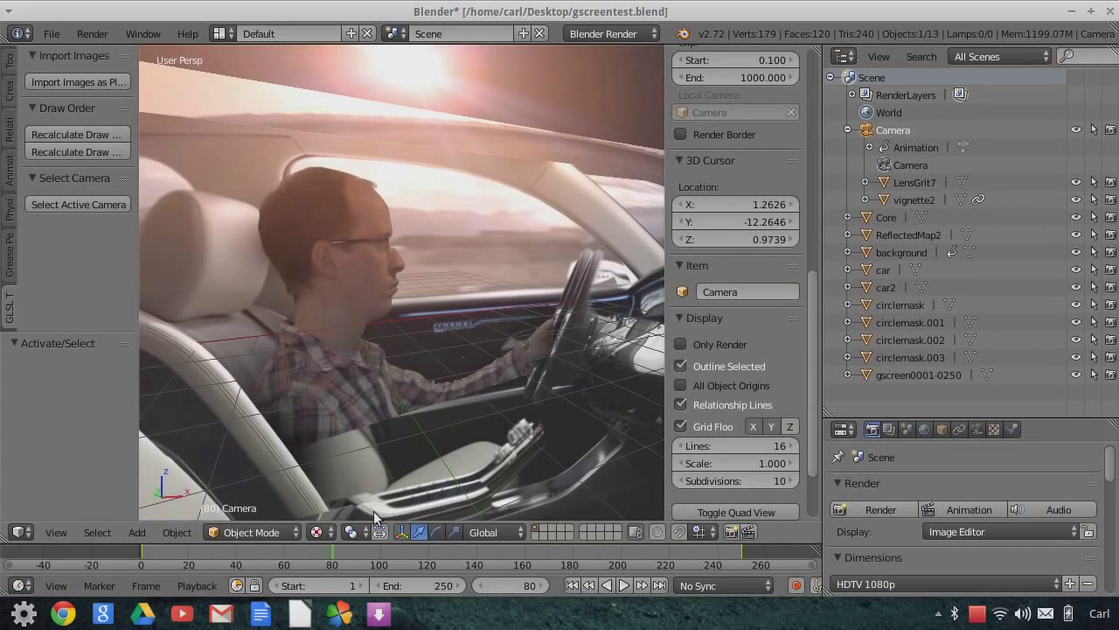
pyautogui.moveTo(325, 369); pyautogui.dragTo(375, 247, button='middle')
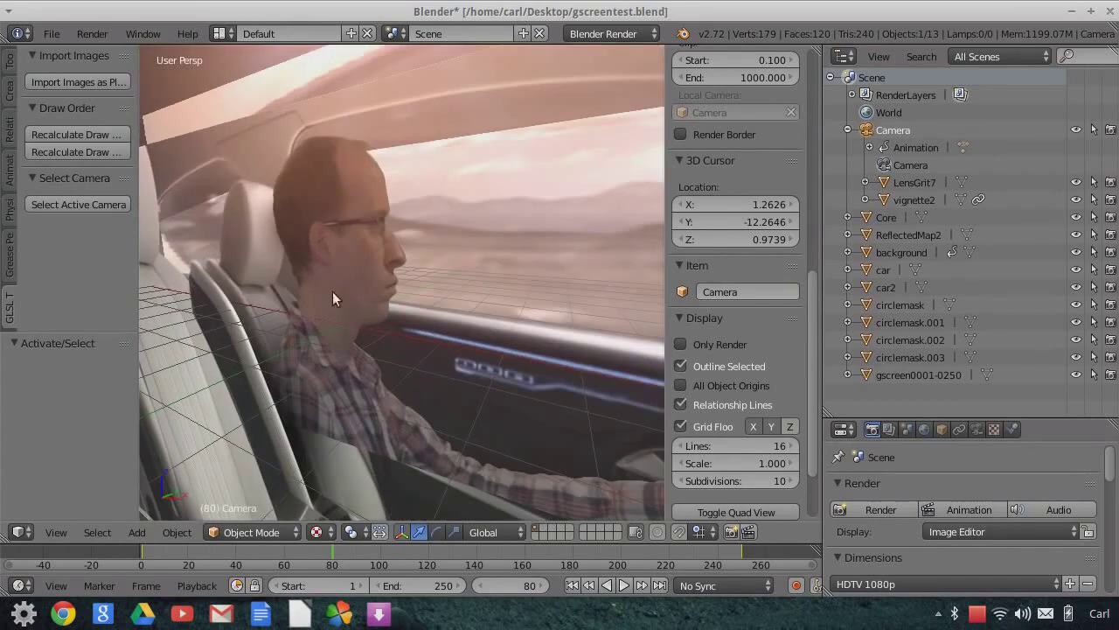
pyautogui.moveTo(369, 192); pyautogui.dragTo(369, 226, button='middle')
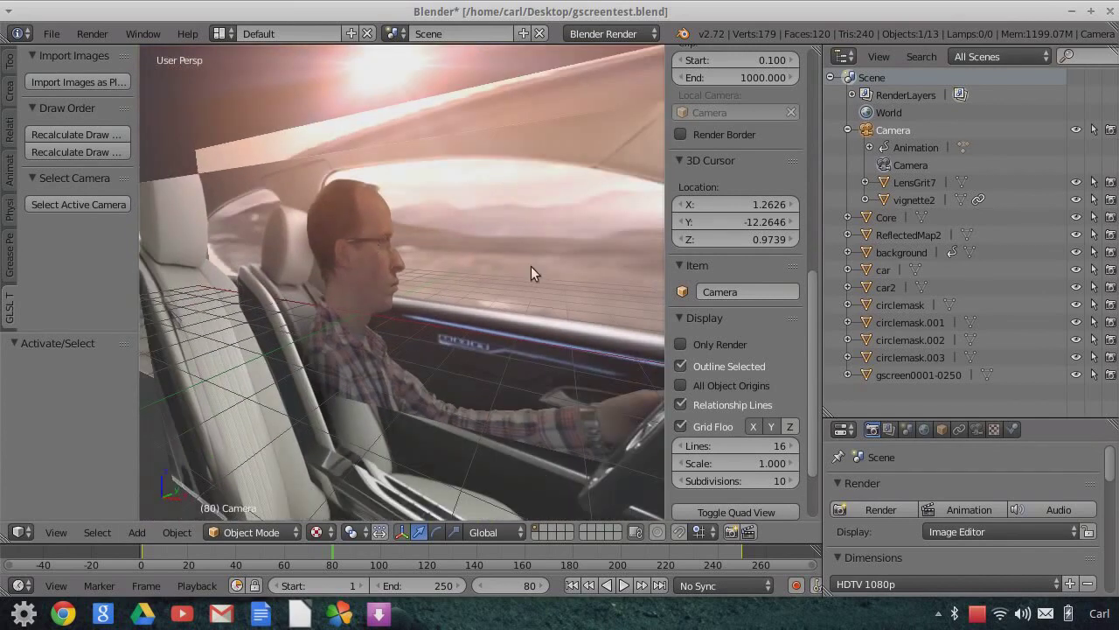
# Examine the whole scene from a distance and from above, comparing the desert background plane's placement with the car planes and camera
pyautogui.moveTo(519, 254)
pyautogui.mouseDown(button='middle')
pyautogui.moveTo(501, 284)
pyautogui.moveTo(472, 282)
pyautogui.moveTo(516, 287)
pyautogui.moveTo(510, 267)
pyautogui.moveTo(528, 282)
pyautogui.moveTo(613, 275)
pyautogui.moveTo(516, 254)
pyautogui.mouseUp(button='middle')
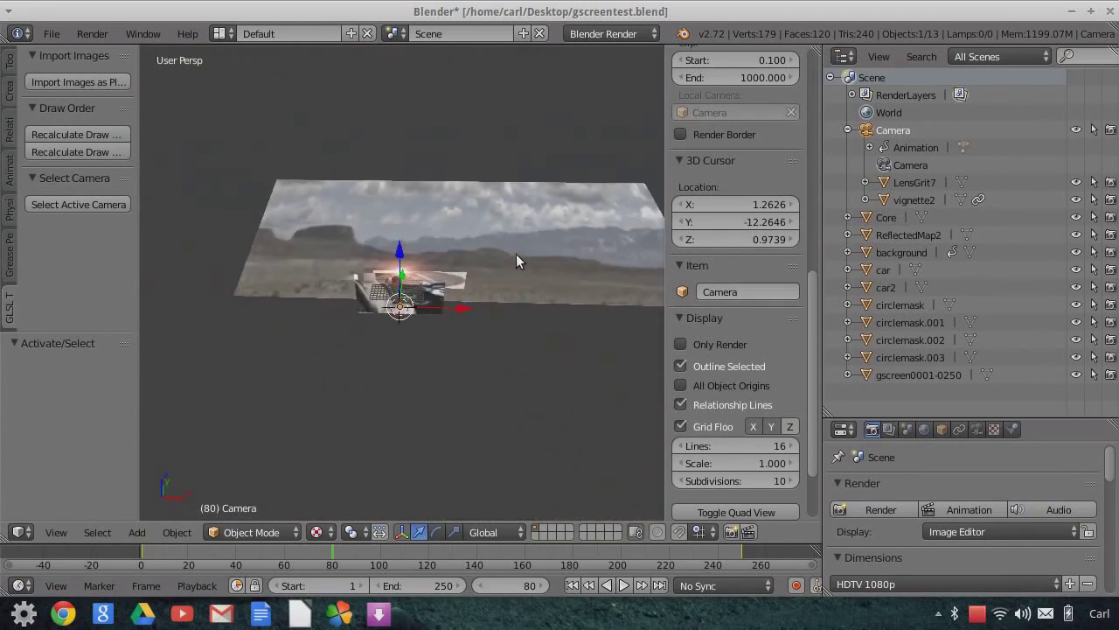
pyautogui.moveTo(540, 295); pyautogui.dragTo(530, 242, button='middle')
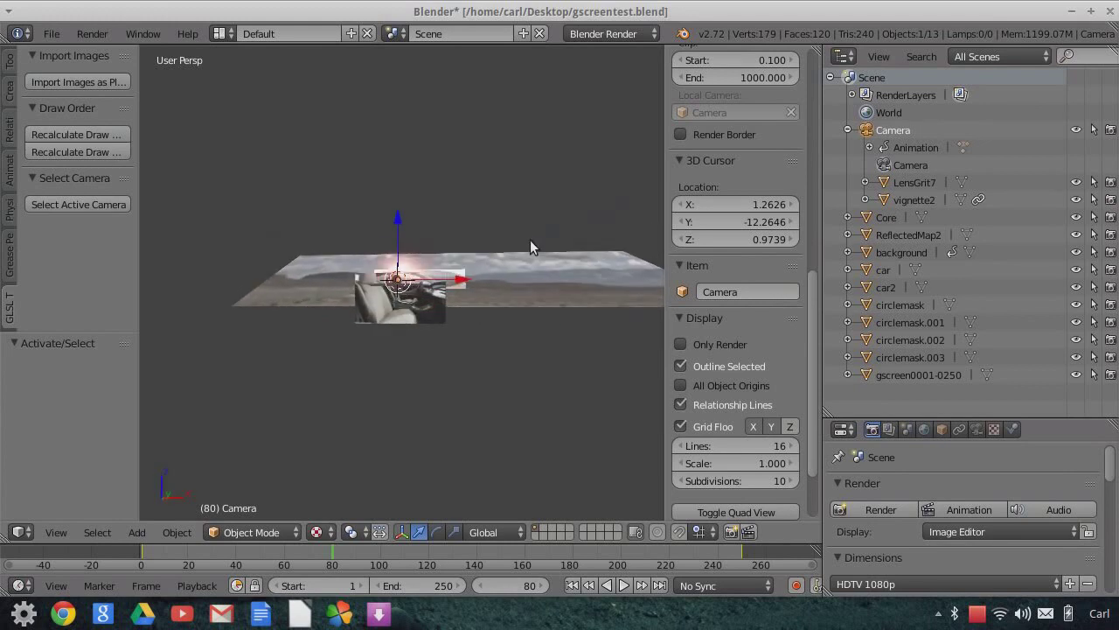
pyautogui.moveTo(493, 320)
pyautogui.mouseDown(button='middle')
pyautogui.moveTo(515, 346)
pyautogui.moveTo(508, 313)
pyautogui.mouseUp(button='middle')
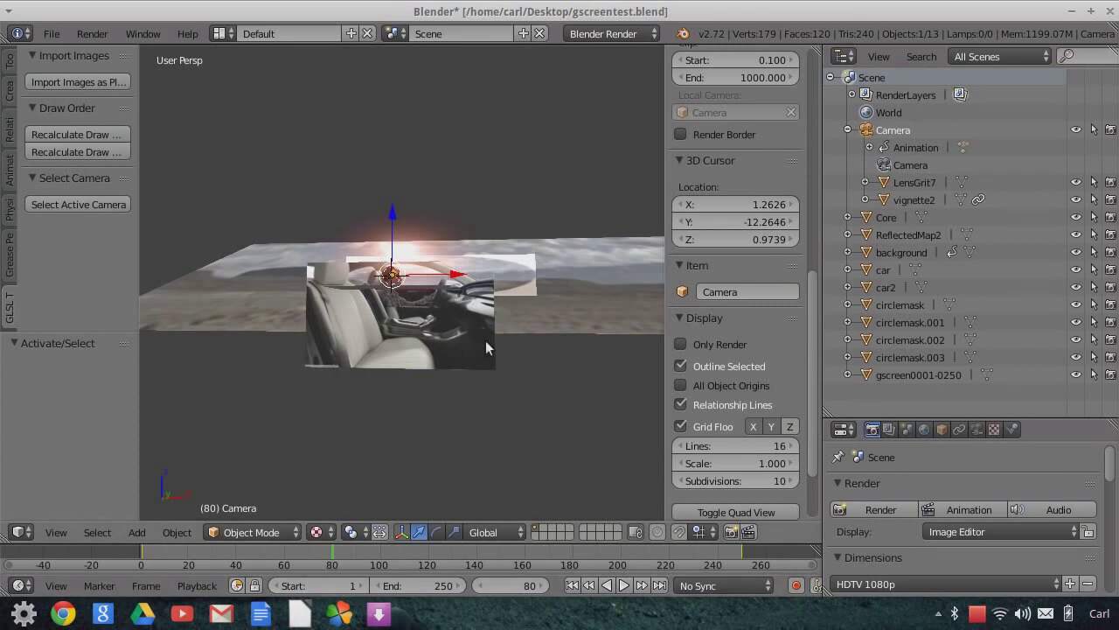
pyautogui.moveTo(578, 287); pyautogui.dragTo(273, 122, button='middle')
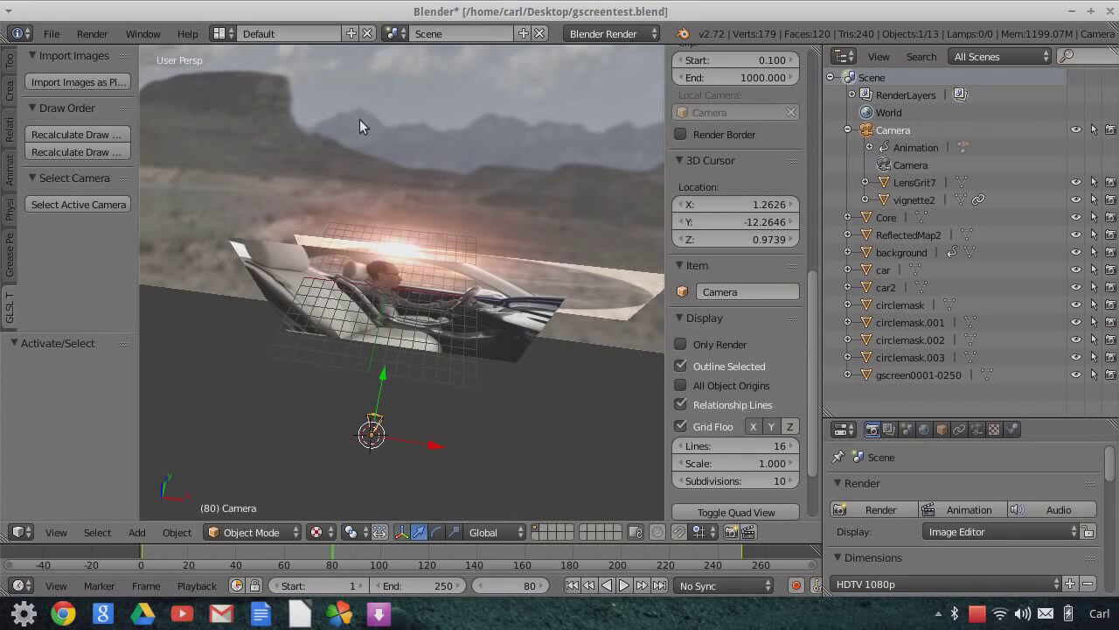
# Play the animation briefly from the first frame outside the camera view and scrub to frame 159 to watch the background plane move
pyautogui.moveTo(446, 162); pyautogui.dragTo(522, 201, button='middle')
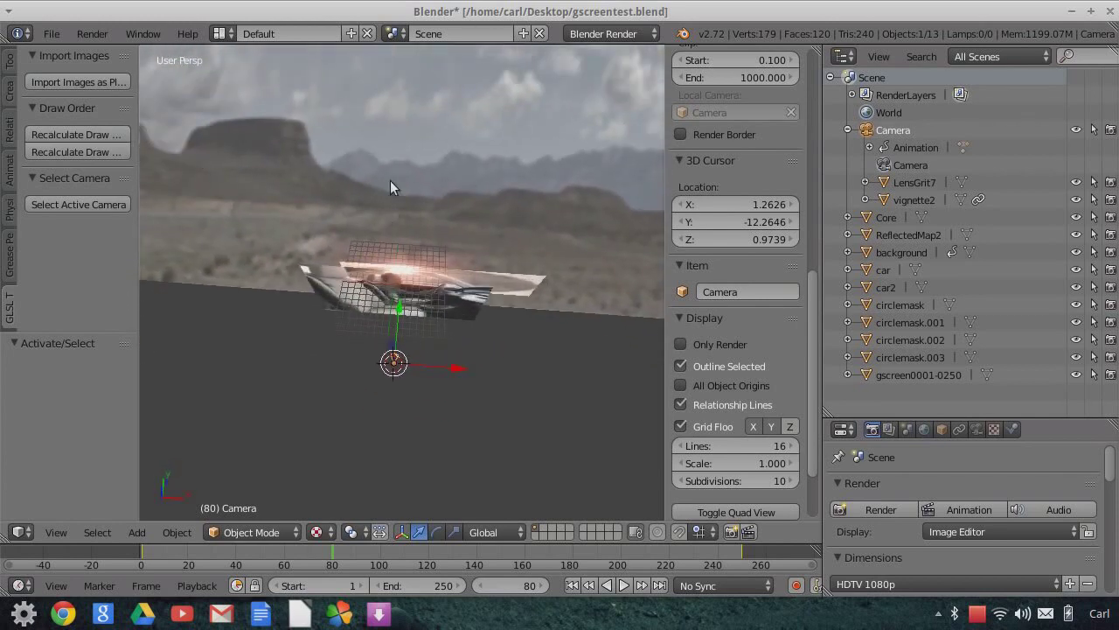
pyautogui.moveTo(387, 371); pyautogui.dragTo(456, 328, button='middle')
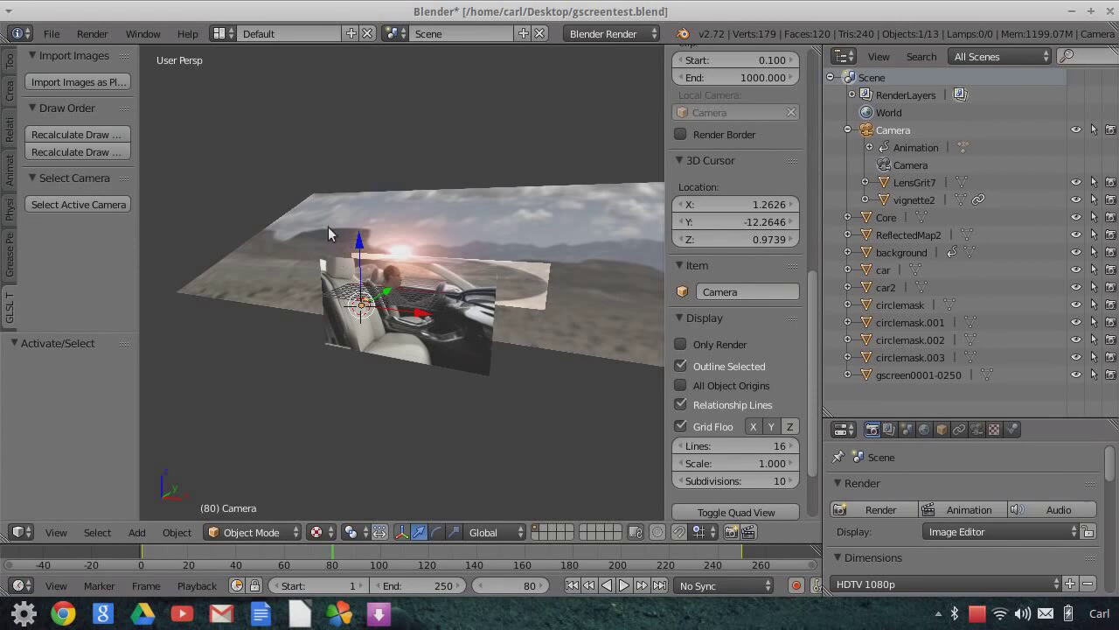
pyautogui.click(572, 585)
pyautogui.click(624, 585)
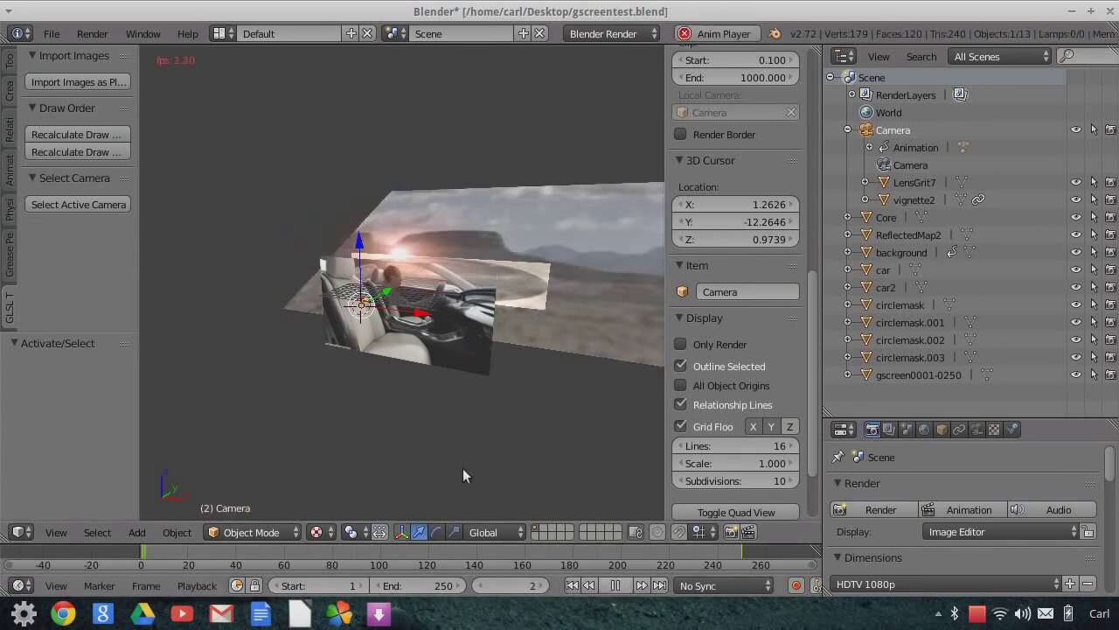
pyautogui.click(616, 585)
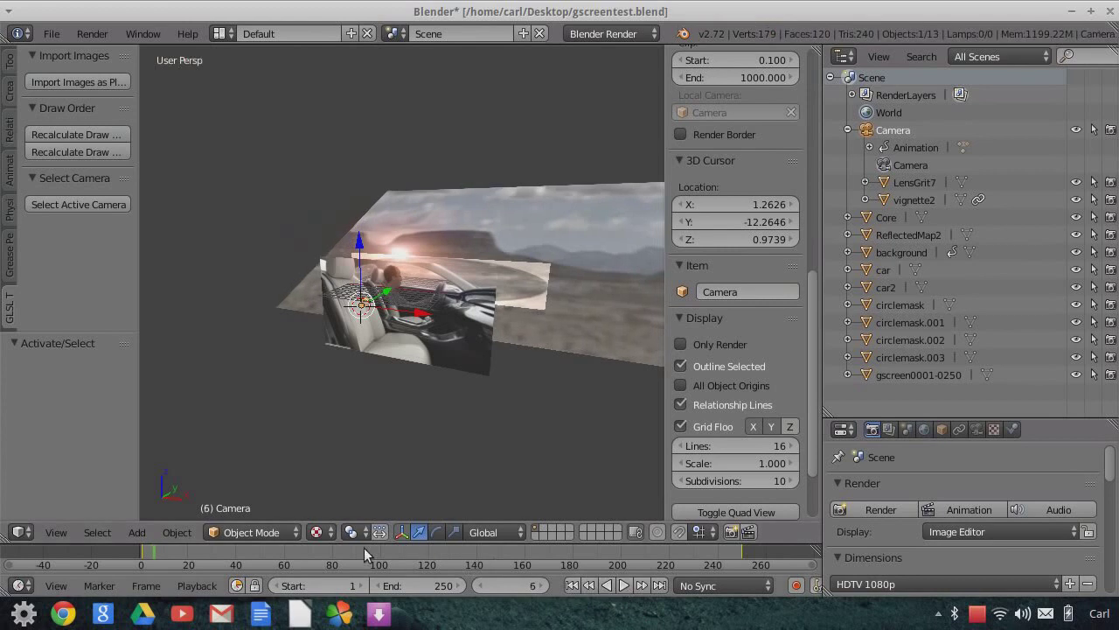
pyautogui.moveTo(366, 554); pyautogui.dragTo(506, 564)
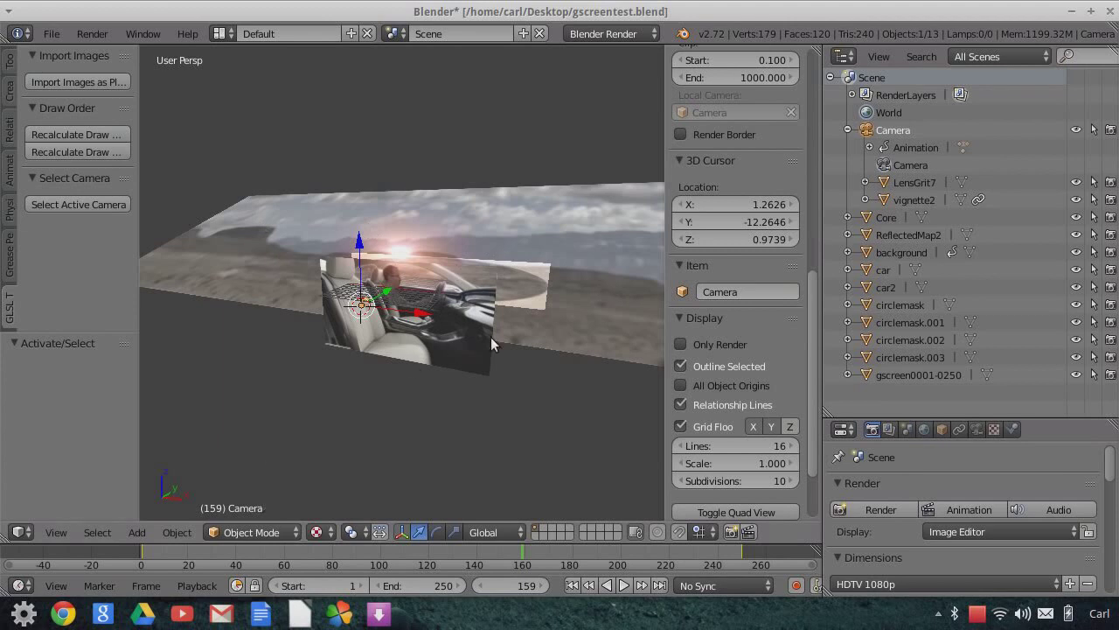
# Examine from the front, side and a steep angle how the car, driver and background planes are spaced from the camera
pyautogui.moveTo(501, 358); pyautogui.dragTo(432, 375, button='middle')
pyautogui.scroll(2, 483, 346)
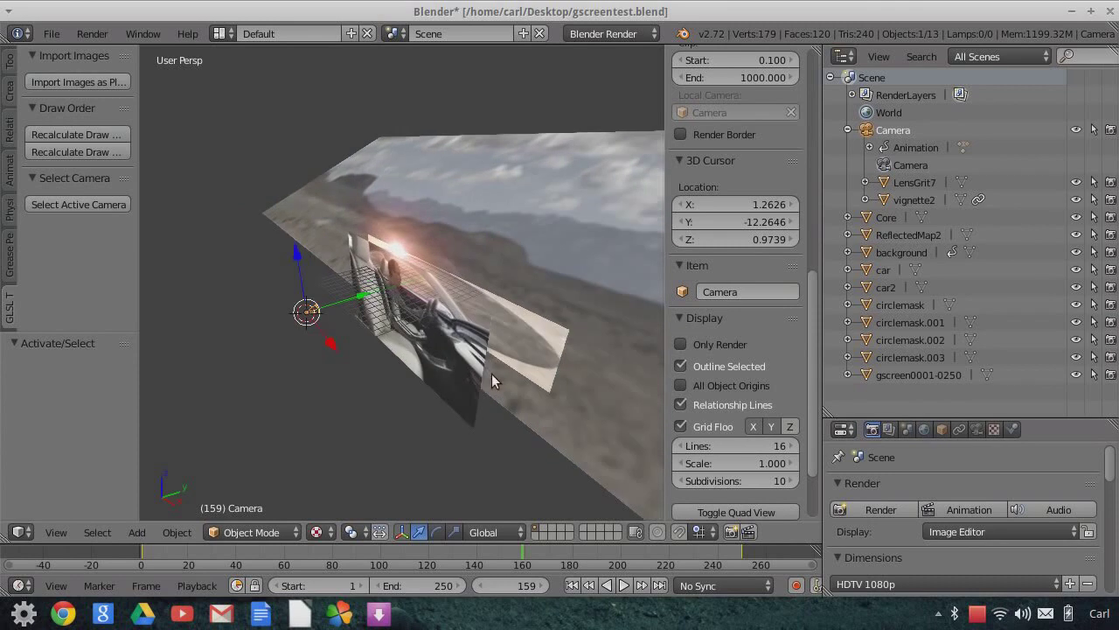
pyautogui.moveTo(594, 386); pyautogui.dragTo(560, 249, button='middle')
pyautogui.moveTo(526, 292); pyautogui.dragTo(616, 300, button='middle')
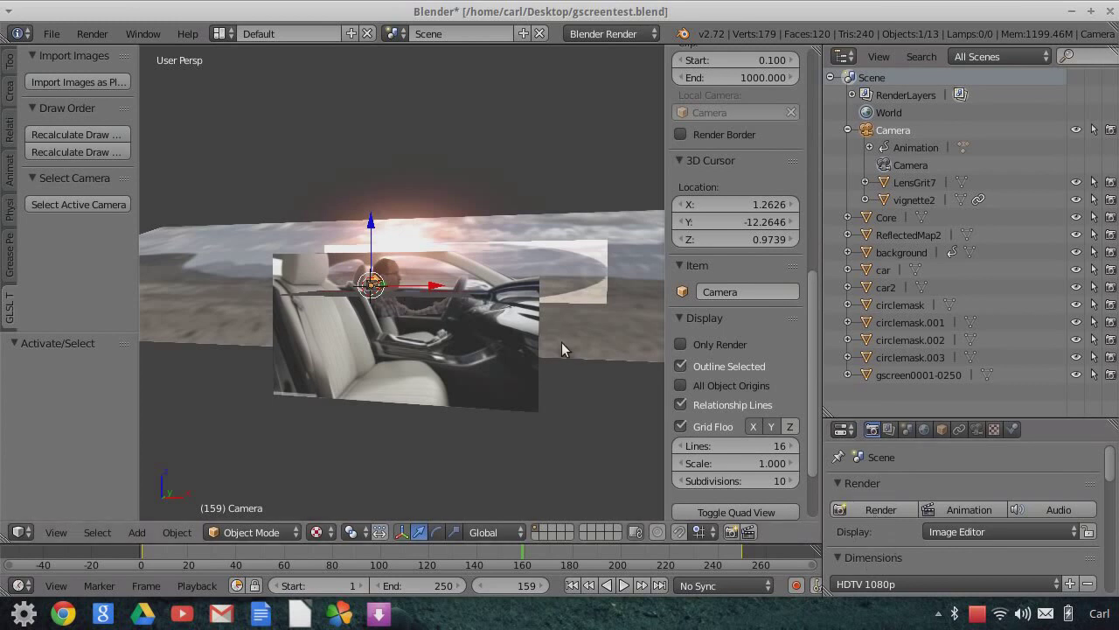
pyautogui.moveTo(561, 342); pyautogui.dragTo(538, 355, button='middle')
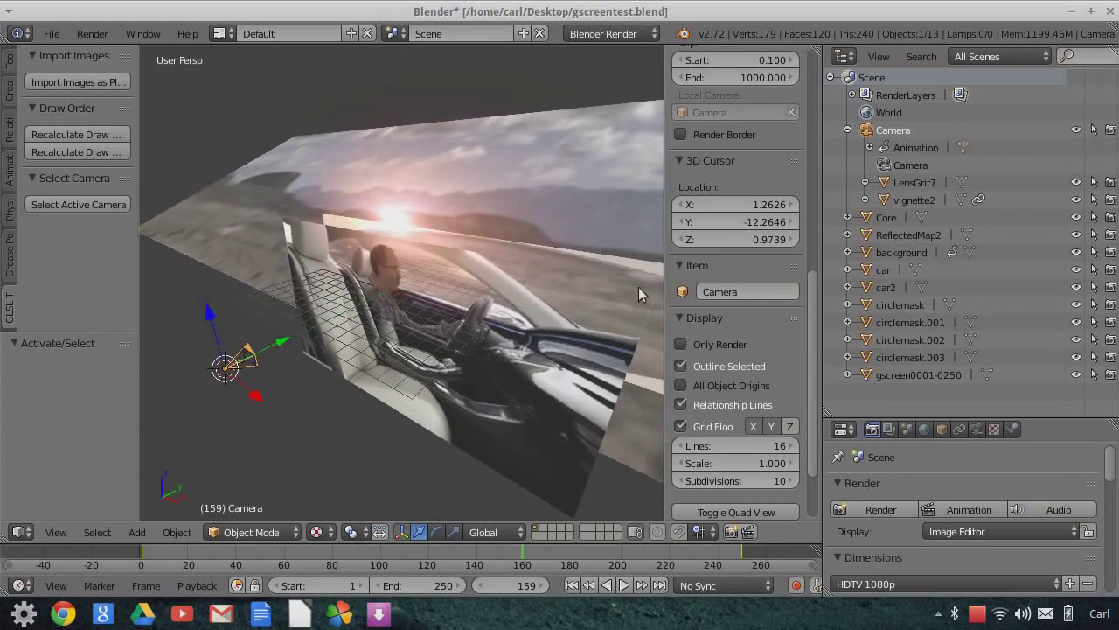
pyautogui.moveTo(622, 385); pyautogui.dragTo(513, 288, button='middle')
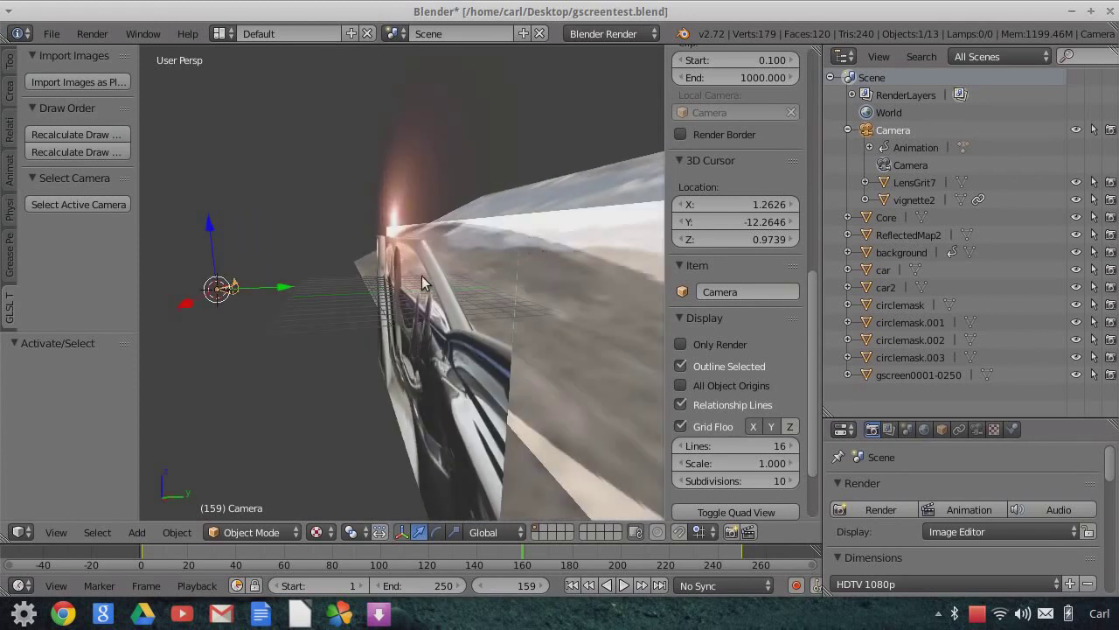
pyautogui.moveTo(506, 330); pyautogui.dragTo(609, 332, button='middle')
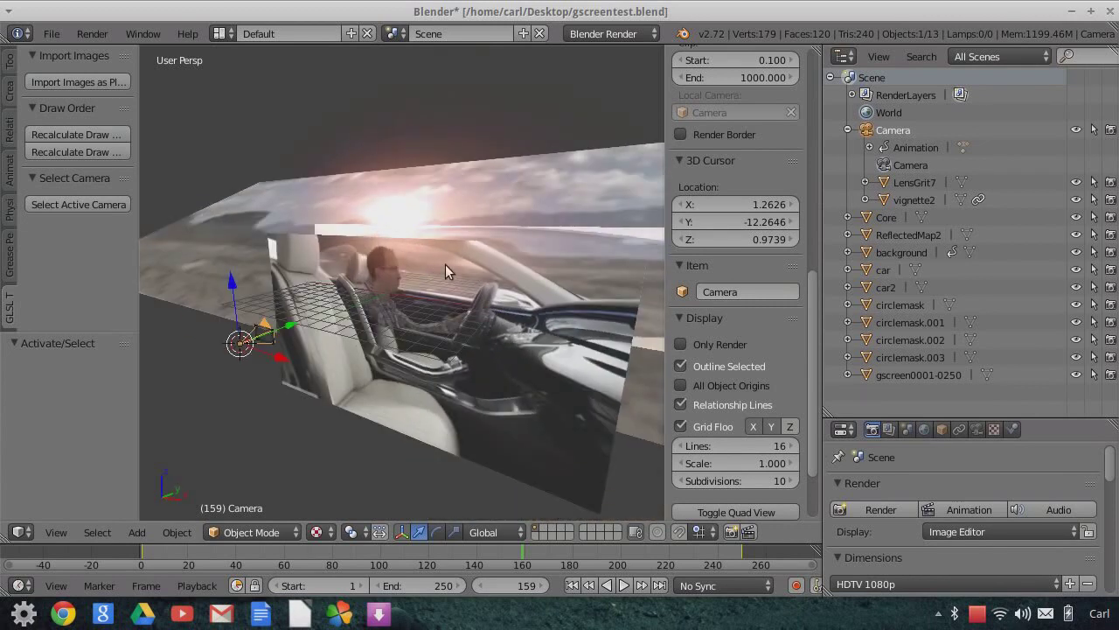
# Inspect the sun flare above the car roof from the side and close up, relative to the driver and seat planes
pyautogui.rightClick(263, 325)
pyautogui.moveTo(263, 325); pyautogui.dragTo(608, 312, button='middle')
pyautogui.scroll(3, 453, 267)
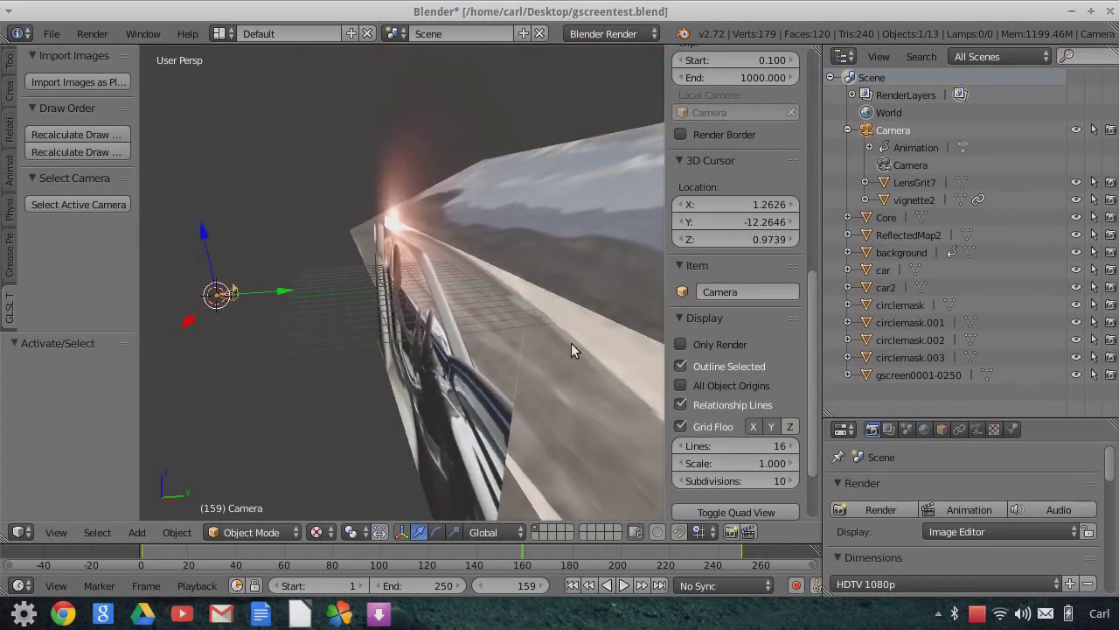
pyautogui.moveTo(420, 334); pyautogui.dragTo(444, 195, button='middle')
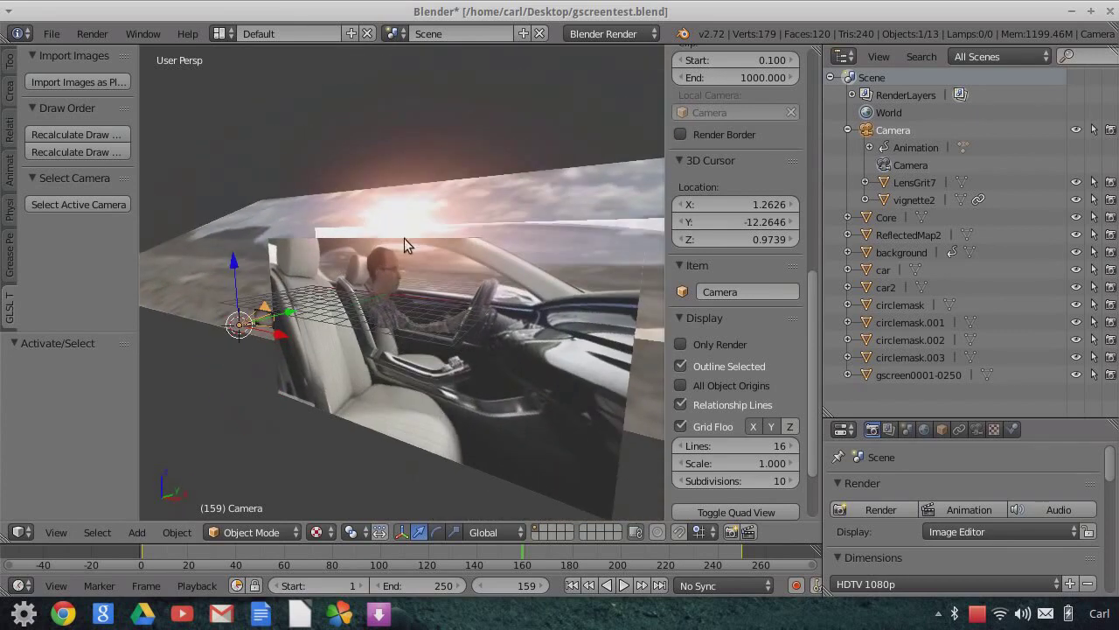
pyautogui.scroll(5, 406, 239)
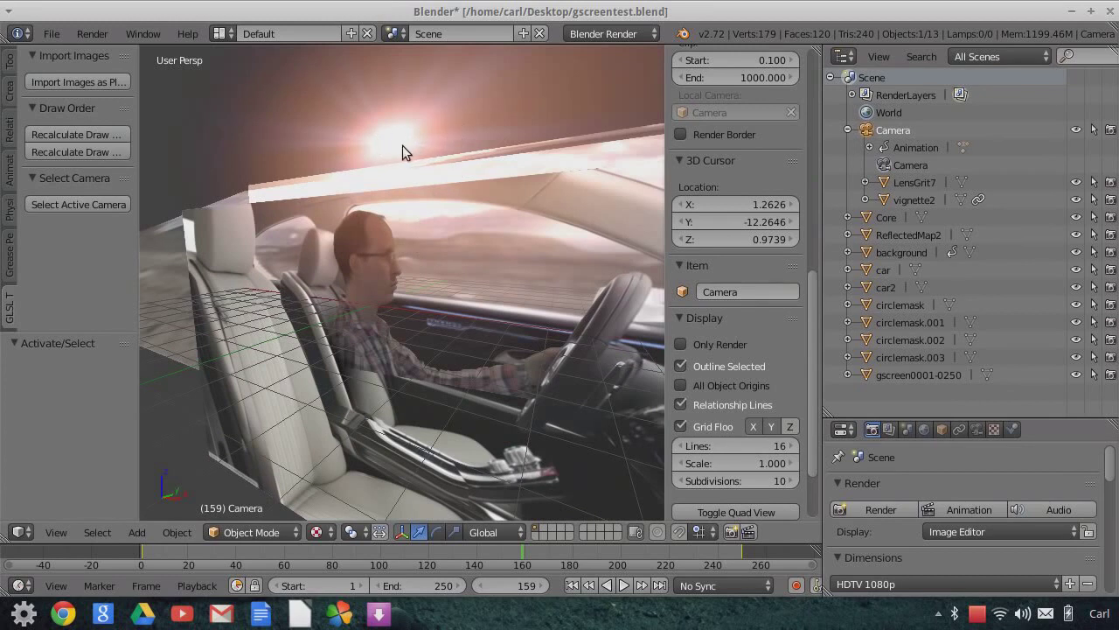
pyautogui.moveTo(416, 143)
pyautogui.mouseDown(button='middle')
pyautogui.moveTo(393, 169)
pyautogui.moveTo(405, 147)
pyautogui.moveTo(426, 159)
pyautogui.mouseUp(button='middle')
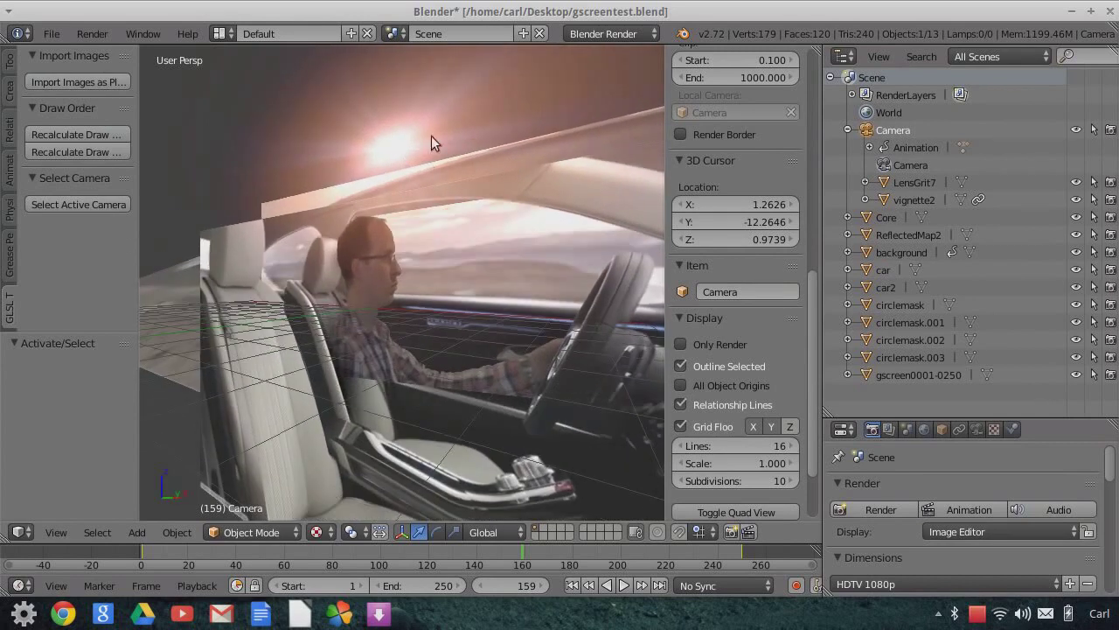
# Look through the camera at the full vignette frame and inspect the vignette plane in front of the camera from outside
pyautogui.click(68, 533)
pyautogui.click(93, 466)
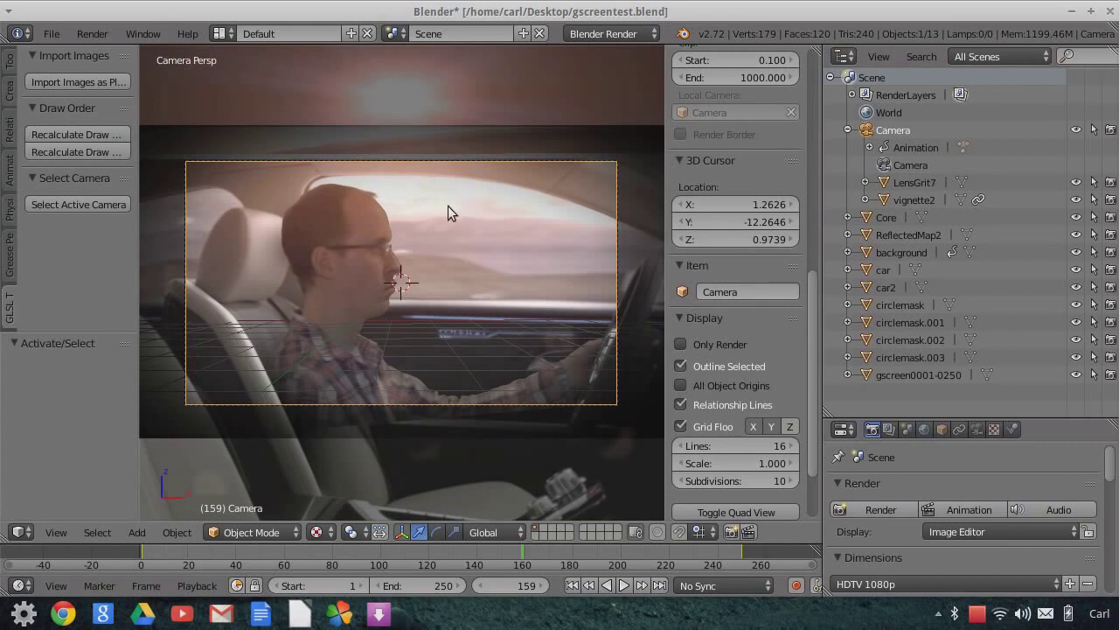
pyautogui.scroll(-4, 450, 210)
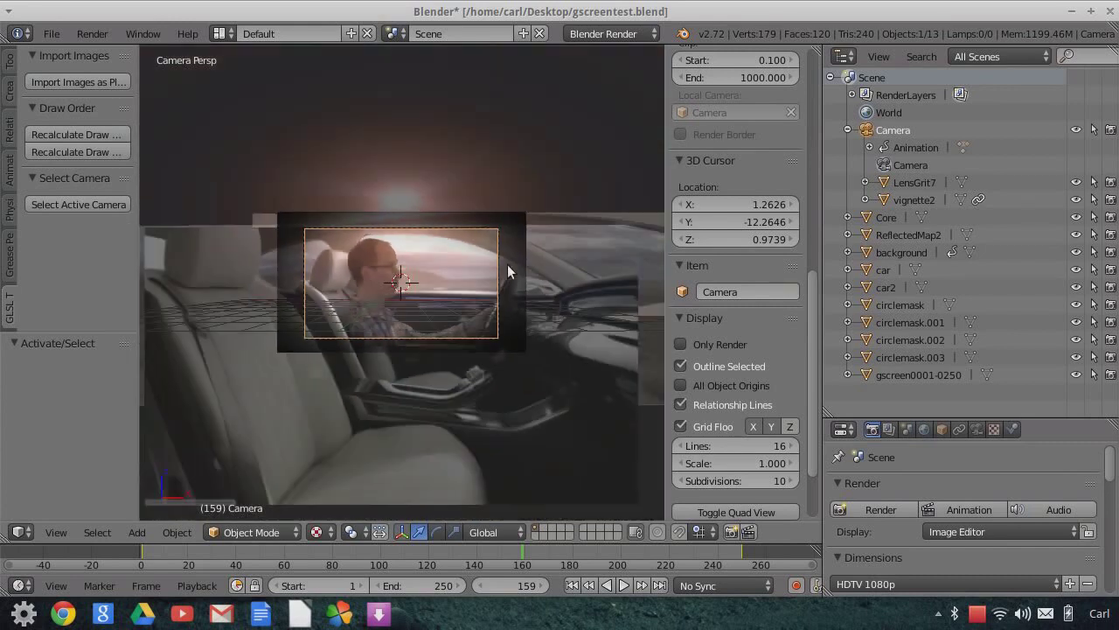
pyautogui.moveTo(504, 290); pyautogui.dragTo(497, 296, button='middle')
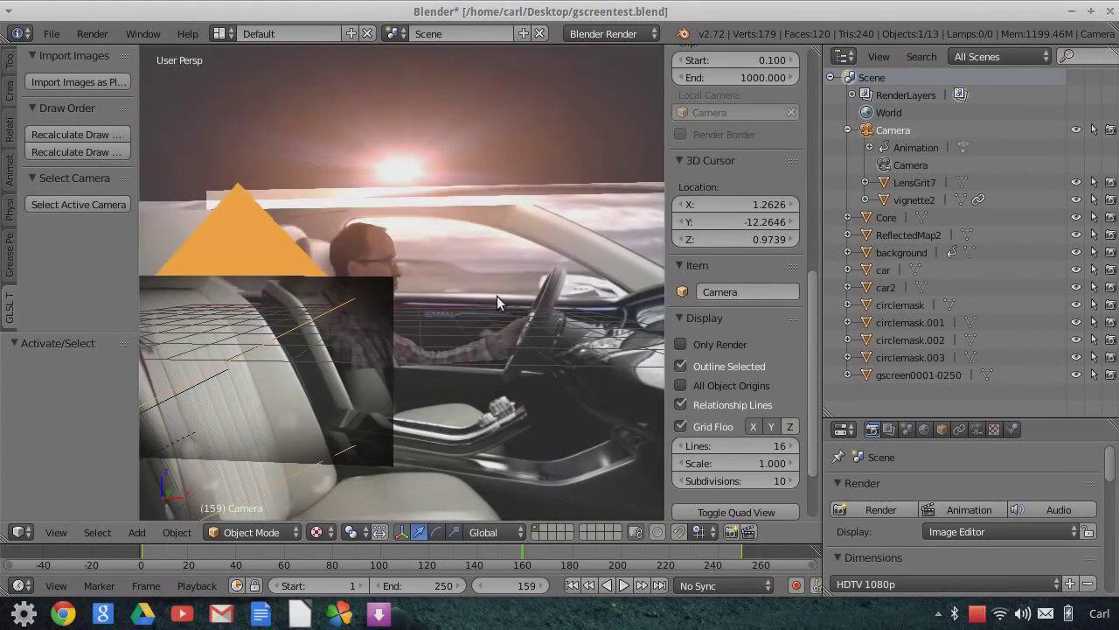
pyautogui.moveTo(373, 327)
pyautogui.mouseDown(button='middle')
pyautogui.moveTo(387, 320)
pyautogui.moveTo(378, 325)
pyautogui.mouseUp(button='middle')
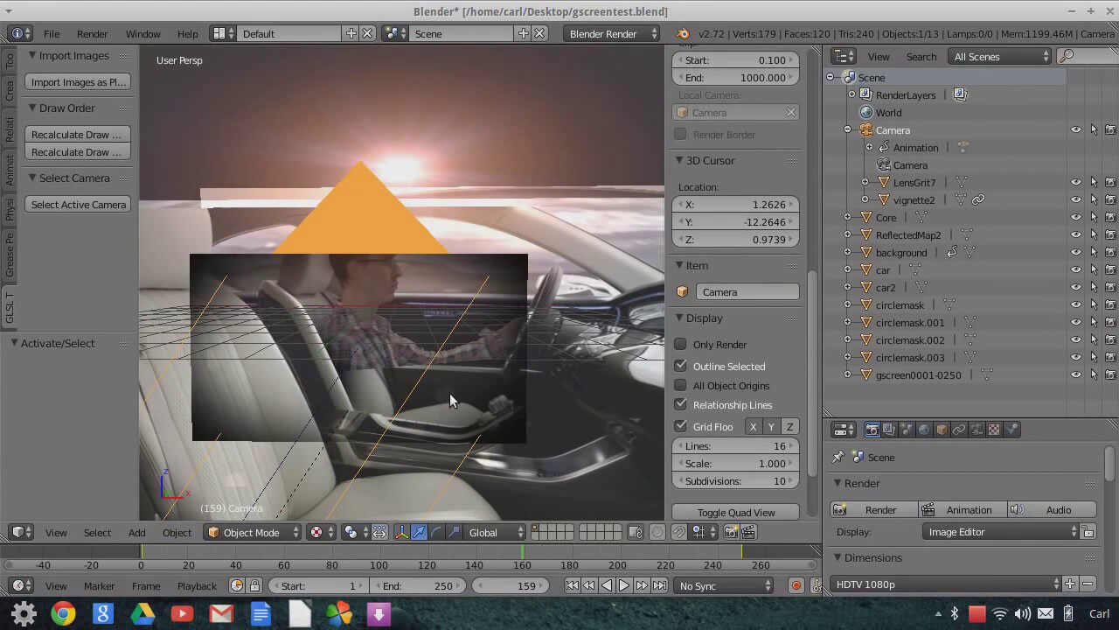
pyautogui.moveTo(464, 377); pyautogui.dragTo(485, 355, button='middle')
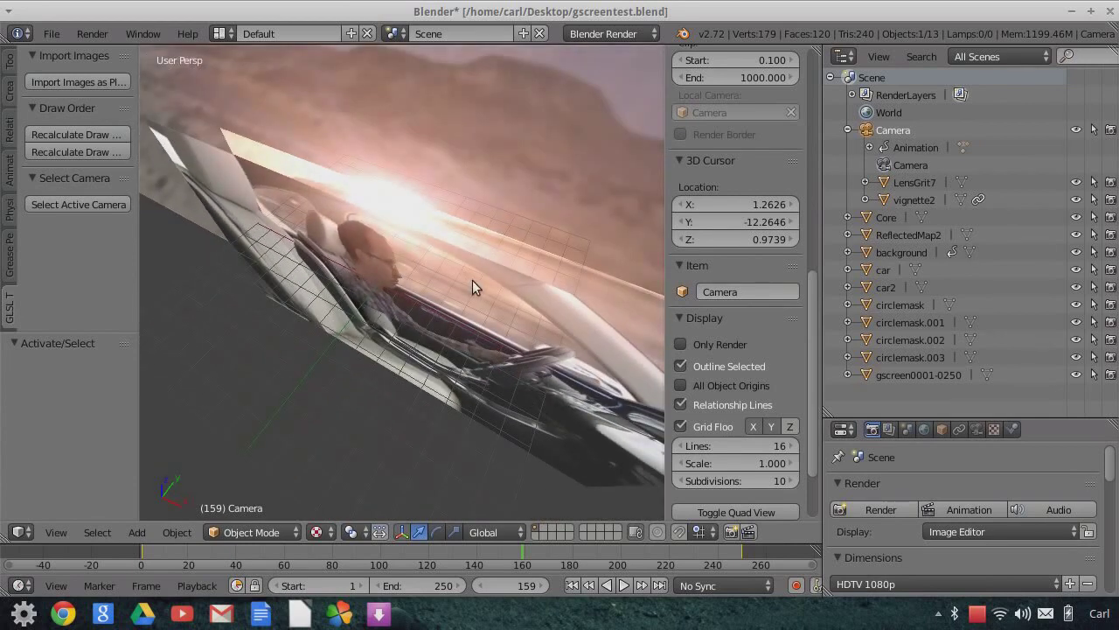
# Select the active camera and examine the stacked image planes from above and from the side
pyautogui.moveTo(470, 287); pyautogui.dragTo(414, 260, button='middle')
pyautogui.click(94, 206)
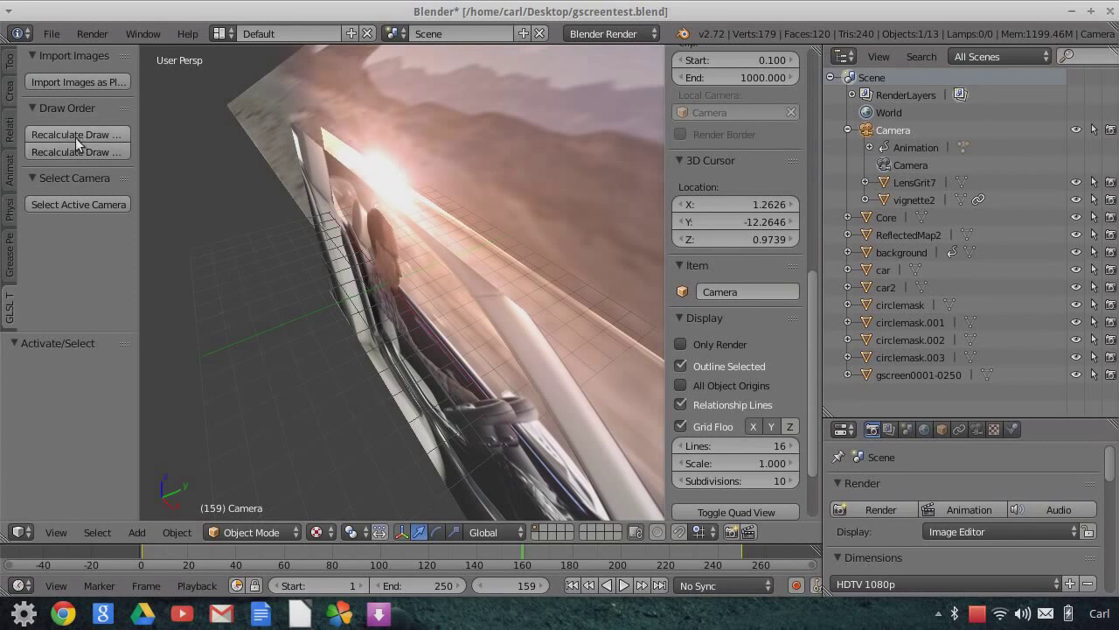
pyautogui.moveTo(518, 278); pyautogui.dragTo(305, 296, button='middle')
pyautogui.moveTo(384, 300); pyautogui.dragTo(510, 245, button='middle')
pyautogui.moveTo(424, 301); pyautogui.dragTo(360, 285, button='middle')
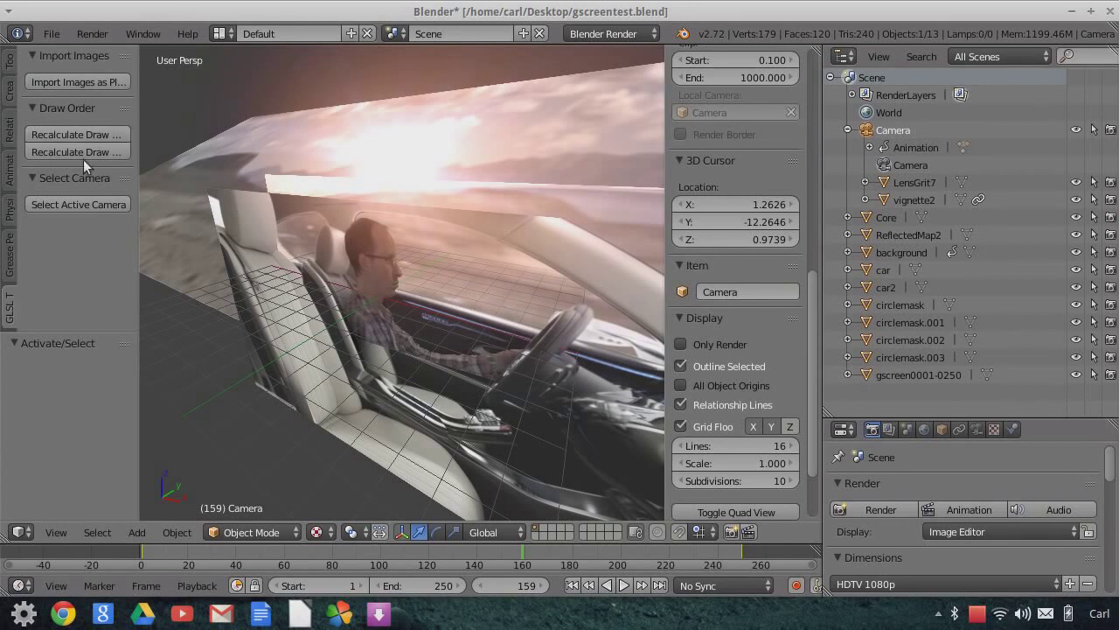
# Recalculate the draw order of the image planes and examine the driver inside the car close up
pyautogui.click(97, 151)
pyautogui.click(87, 152)
pyautogui.click(84, 133)
pyautogui.moveTo(519, 315)
pyautogui.mouseDown(button='middle')
pyautogui.moveTo(448, 309)
pyautogui.moveTo(460, 331)
pyautogui.moveTo(551, 333)
pyautogui.moveTo(537, 348)
pyautogui.moveTo(595, 357)
pyautogui.moveTo(605, 338)
pyautogui.moveTo(513, 322)
pyautogui.moveTo(520, 314)
pyautogui.mouseUp(button='middle')
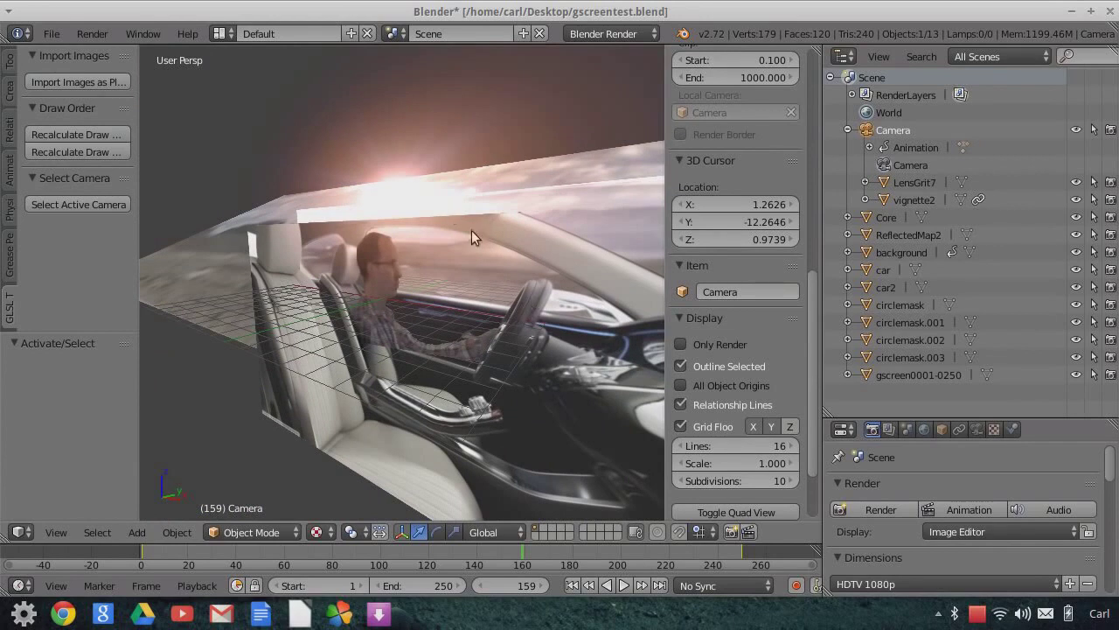
pyautogui.scroll(3, 404, 326)
pyautogui.scroll(5, 368, 253)
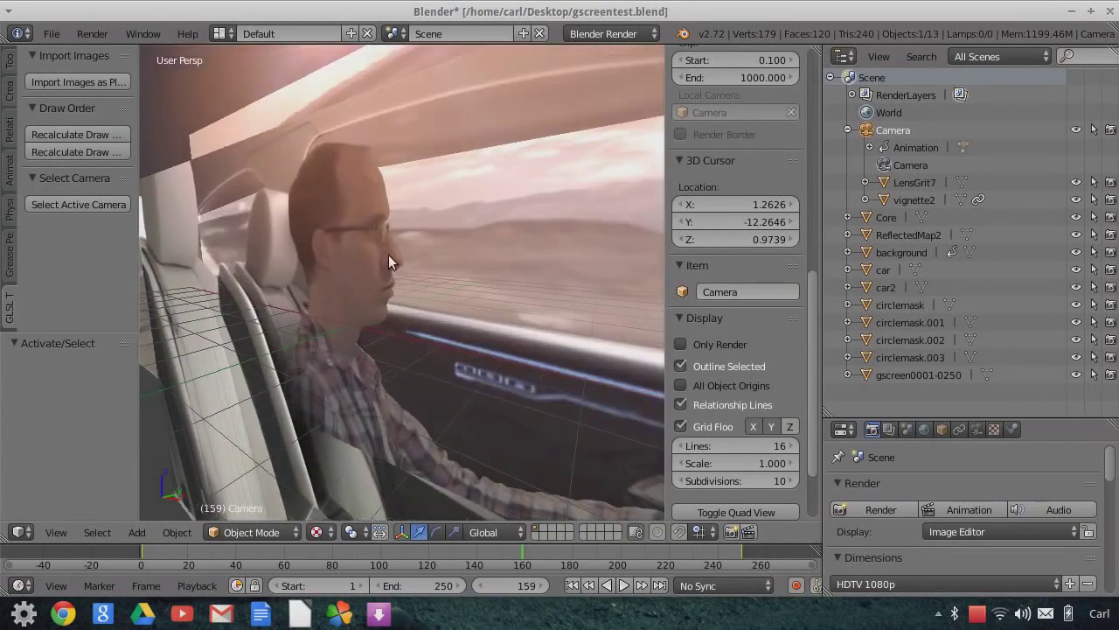
pyautogui.scroll(-5, 498, 274)
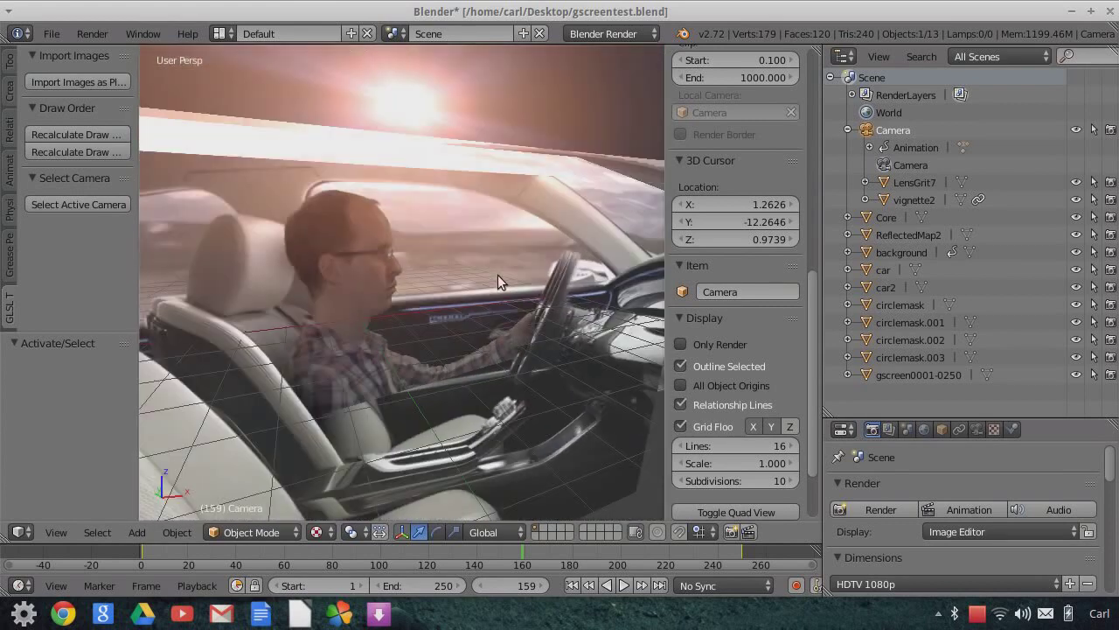
# Switch to the Desktop file manager window and select the green-screen clip gscreen0001-0250.avi
pyautogui.click(940, 613)
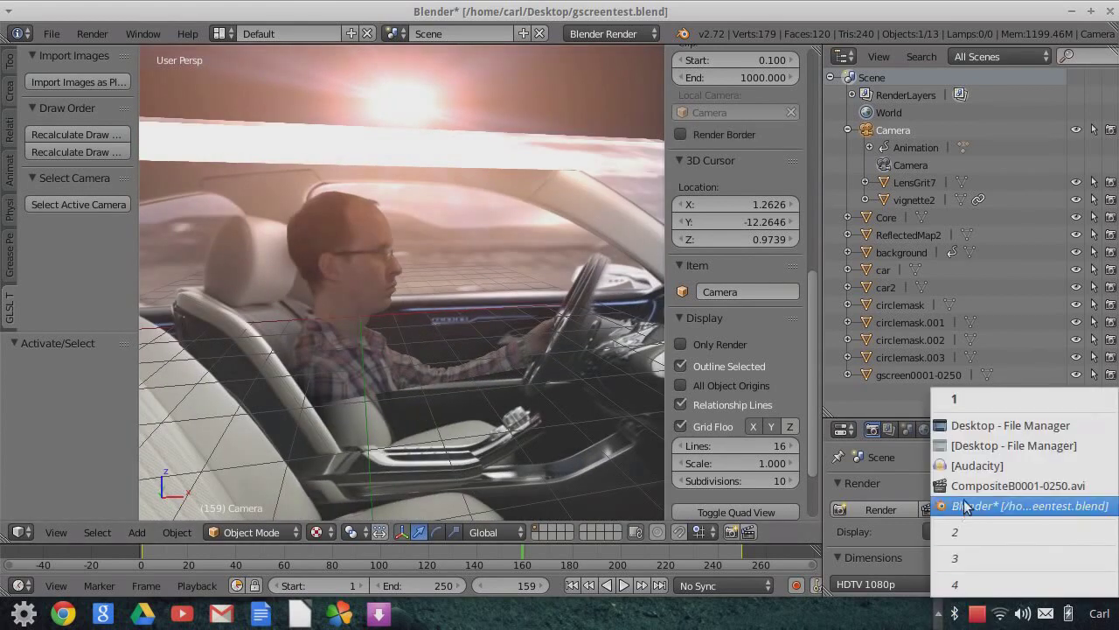
pyautogui.click(979, 446)
pyautogui.moveTo(600, 55); pyautogui.dragTo(384, 89)
pyautogui.scroll(-4, 592, 420)
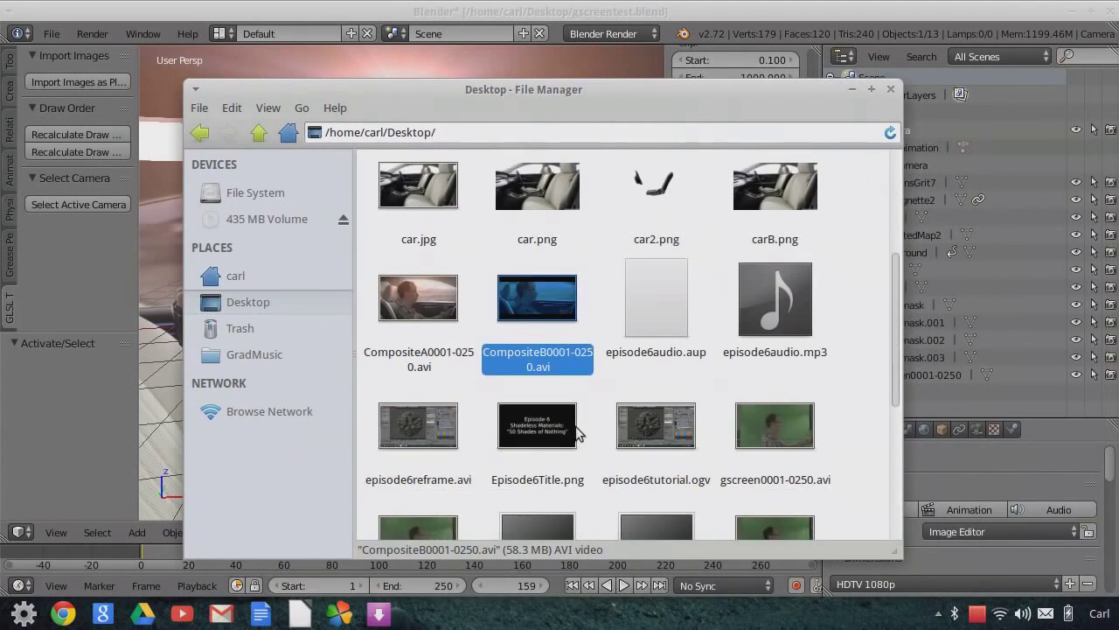
pyautogui.scroll(-1, 752, 427)
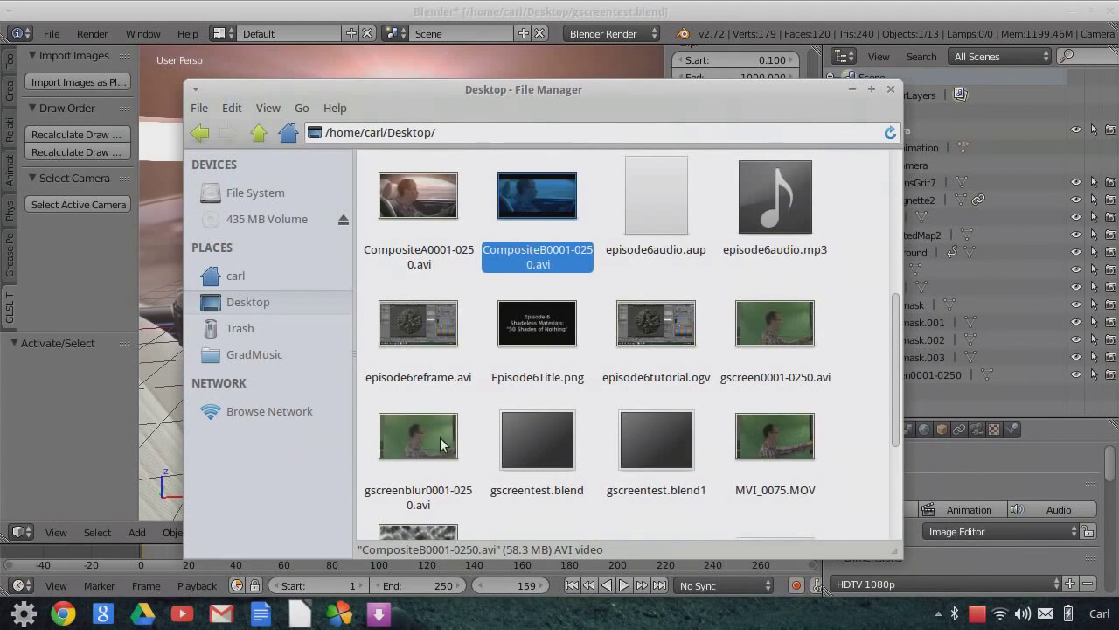
pyautogui.click(770, 332)
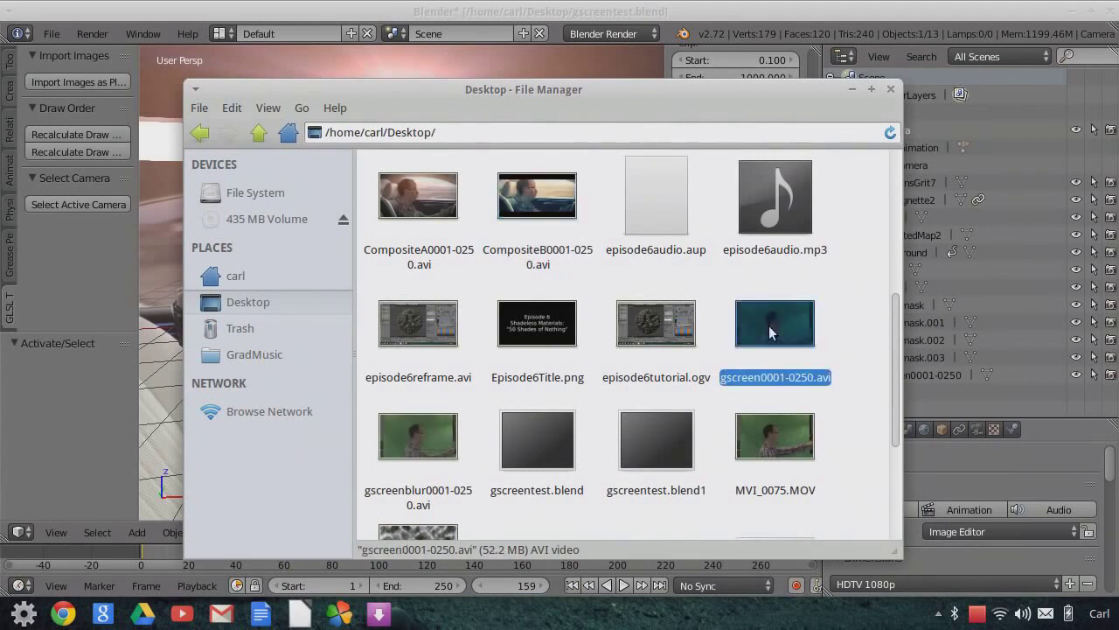
# Bring the video player forward and review the green-screen clip gscreen0001-0250.avi, scrubbing to 0:06
pyautogui.click(940, 613)
pyautogui.click(949, 465)
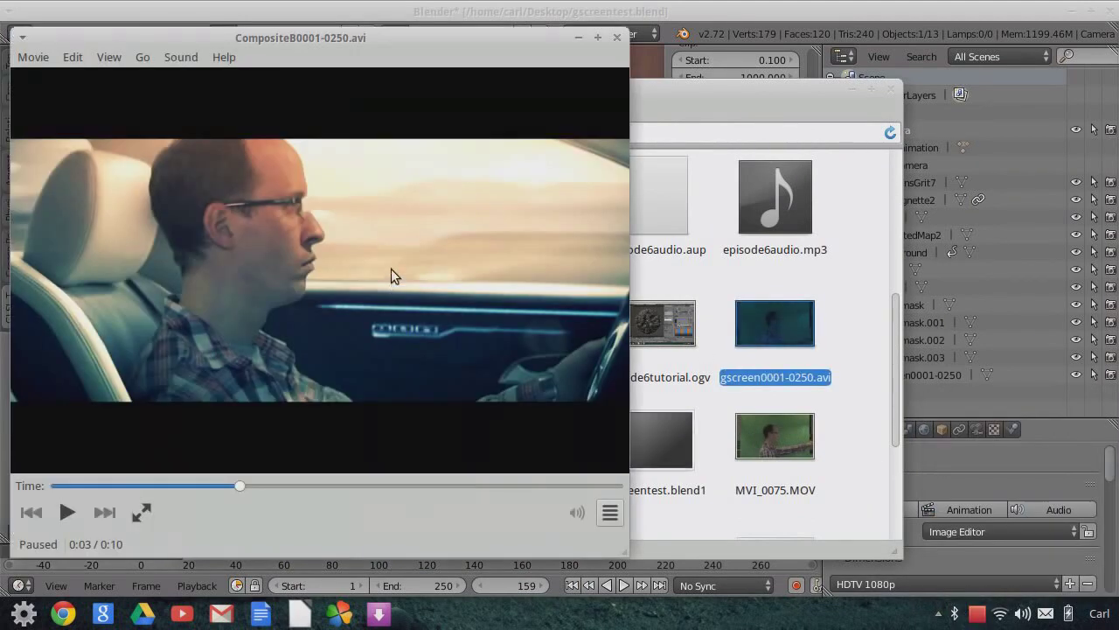
pyautogui.moveTo(481, 36); pyautogui.dragTo(510, 54)
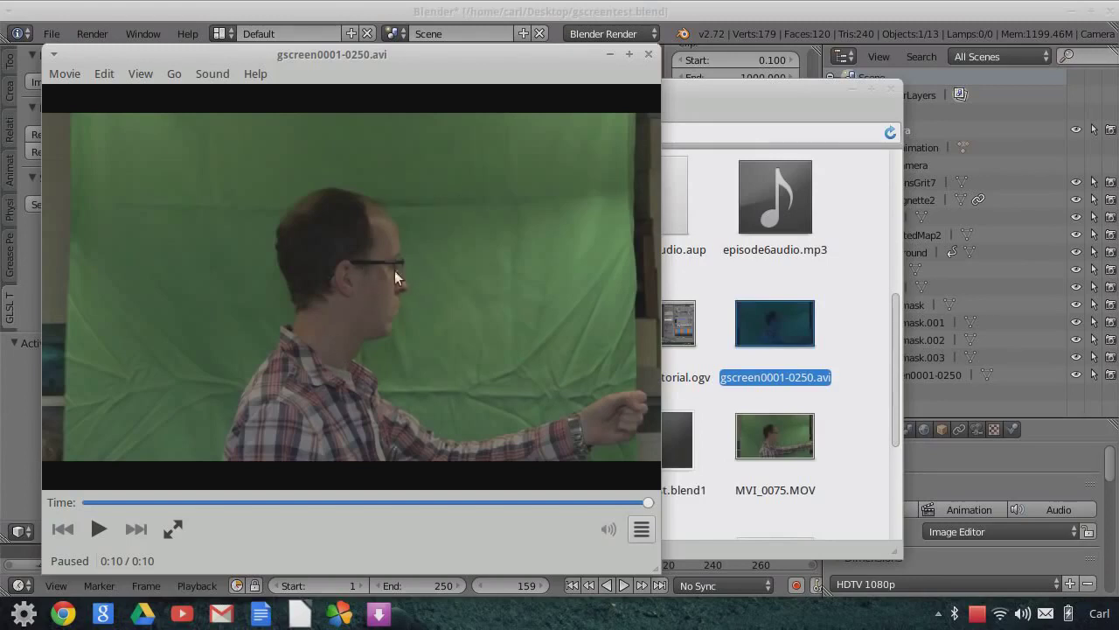
pyautogui.rightClick(448, 294)
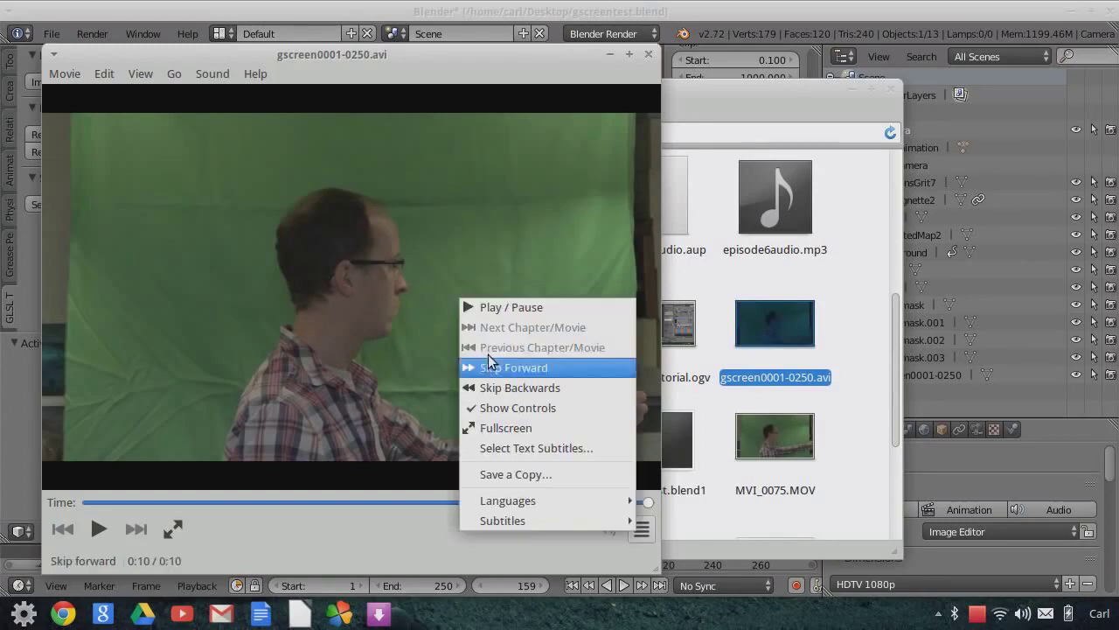
pyautogui.click(470, 233)
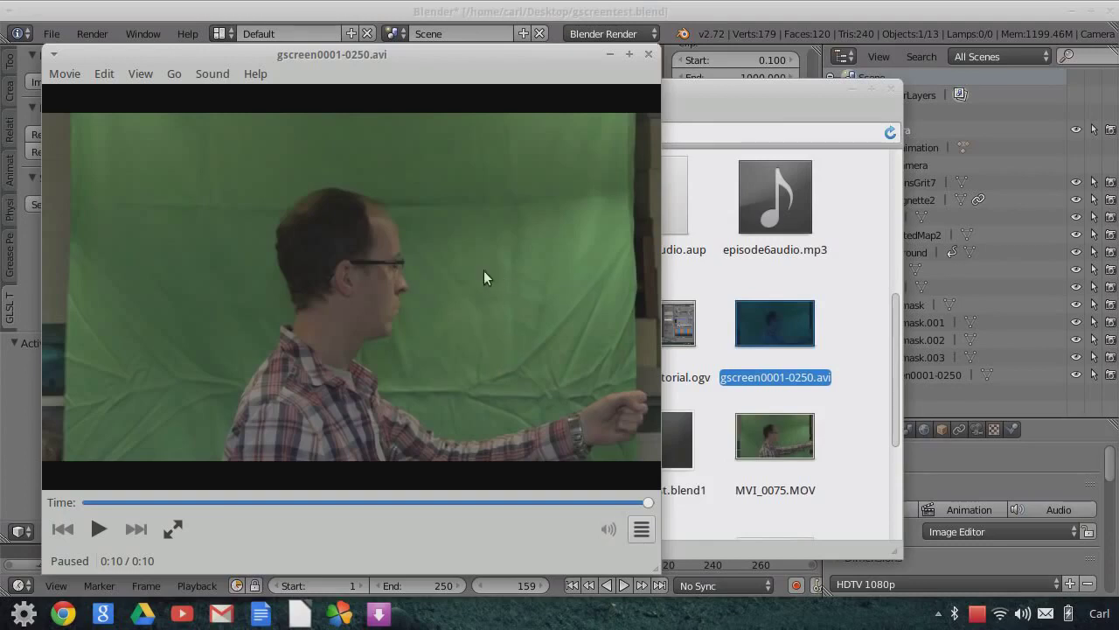
pyautogui.moveTo(212, 502); pyautogui.dragTo(429, 495)
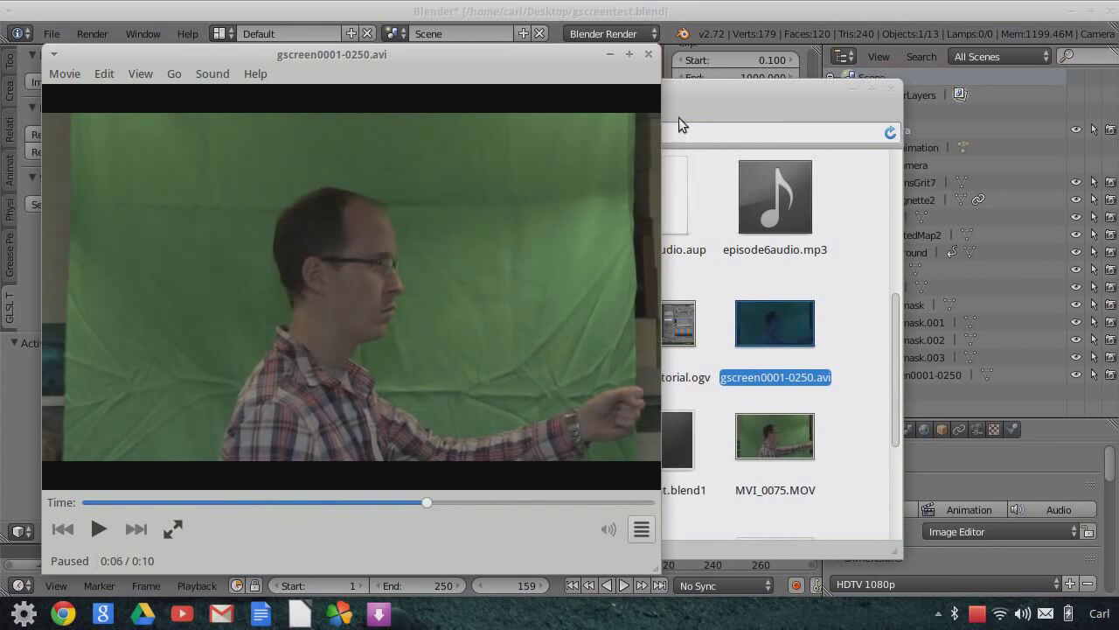
# Return to the Desktop file manager and open gscreenblur0001-0250.avi
pyautogui.click(669, 90)
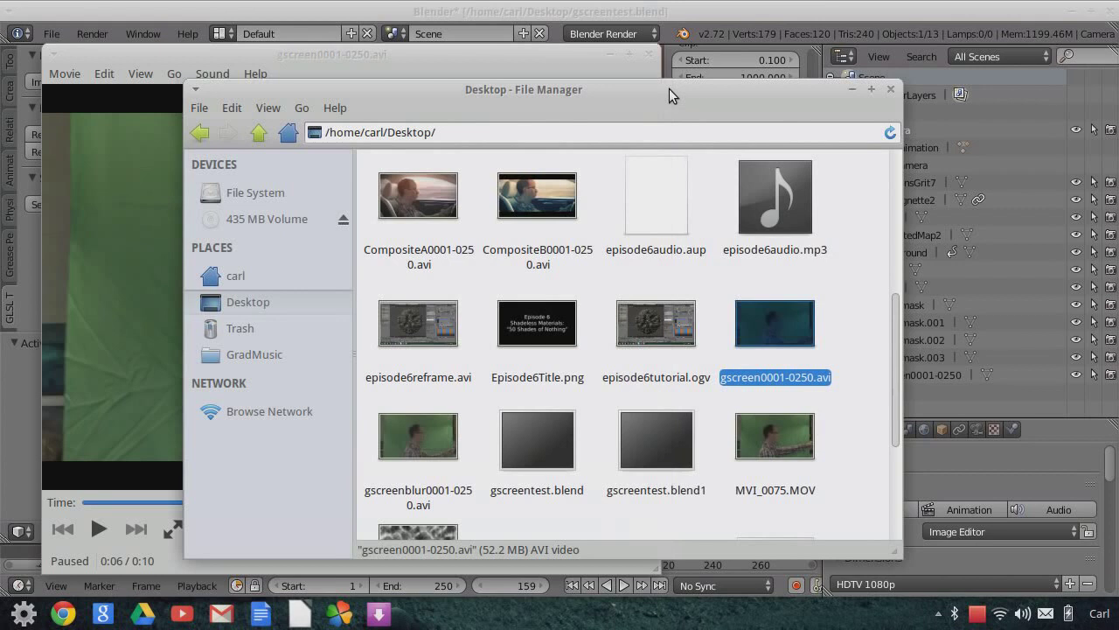
pyautogui.doubleClick(432, 440)
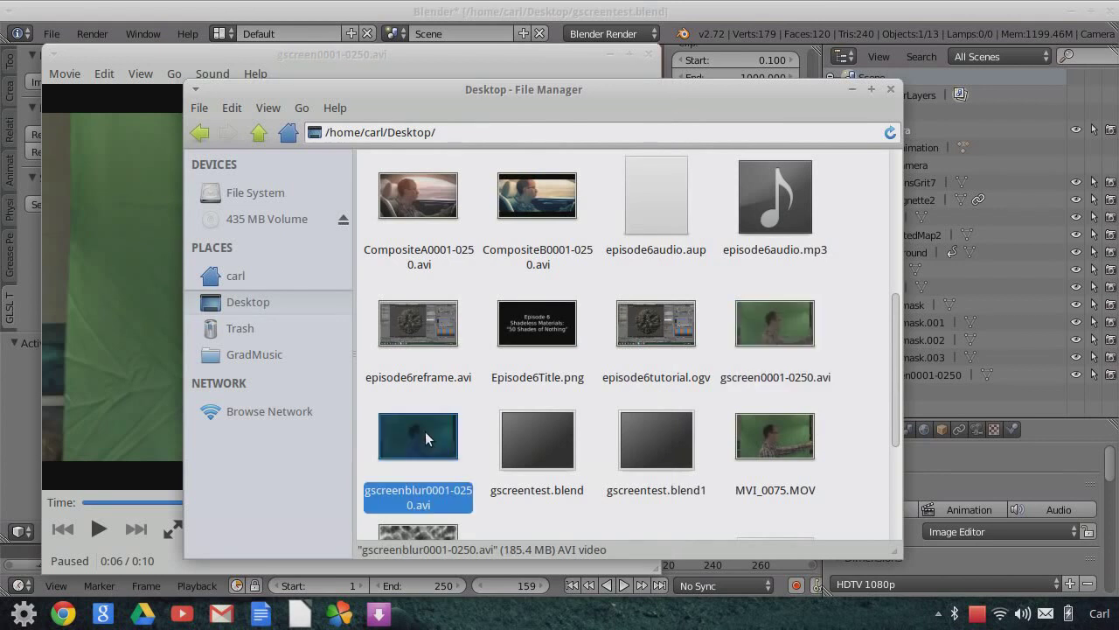
# Review the blurred green-screen clip gscreenblur0001-0250.avi in the video player, scrubbing to 0:05
pyautogui.click(228, 45)
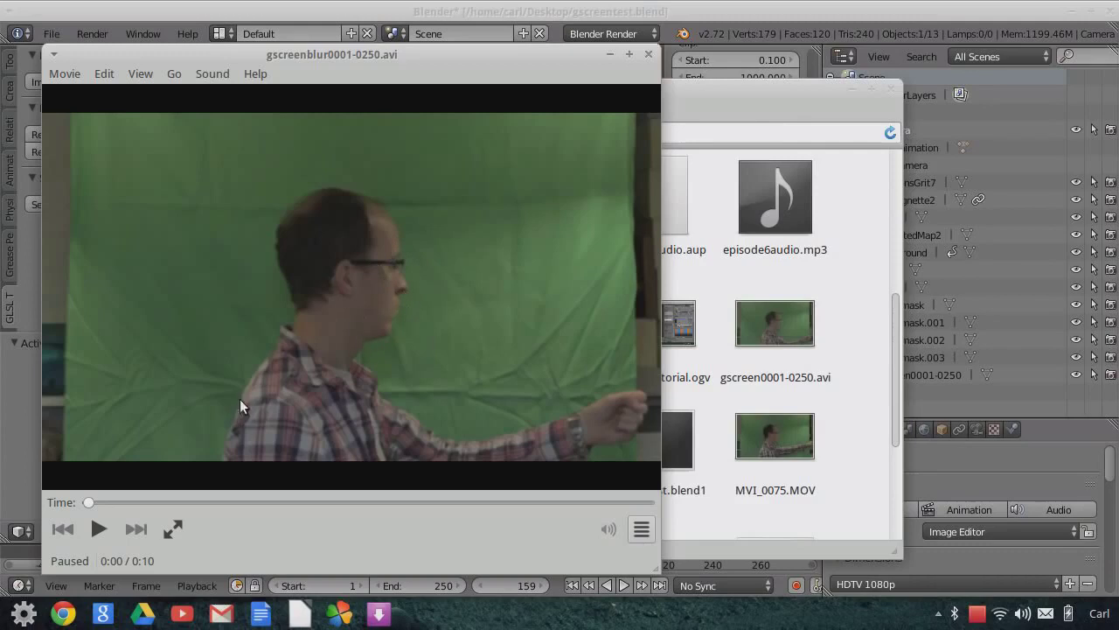
pyautogui.scroll(1, 327, 363)
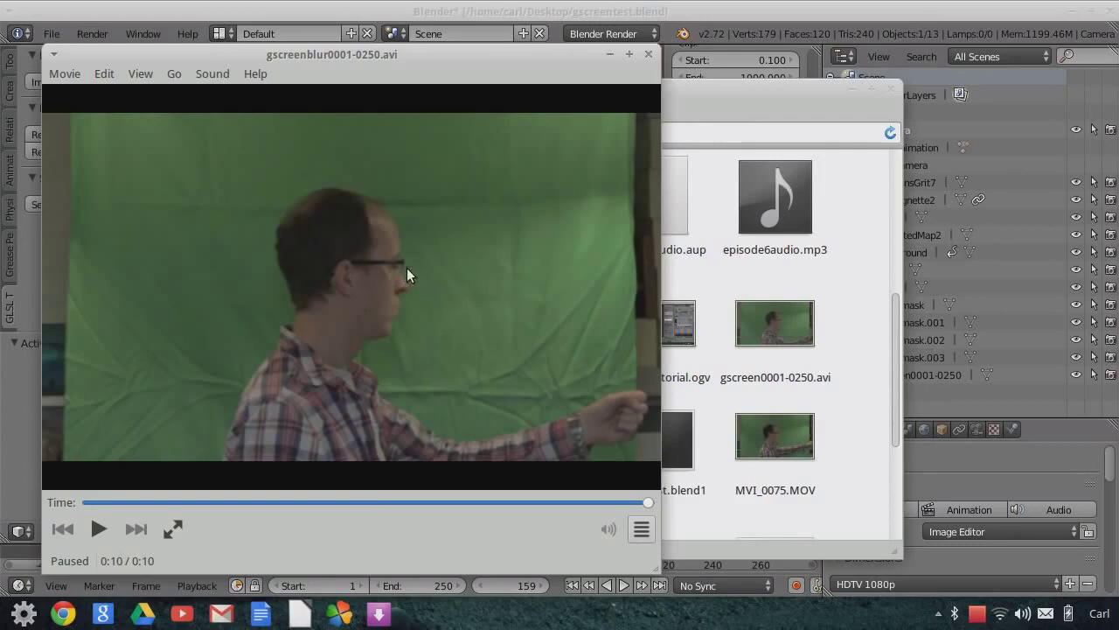
pyautogui.moveTo(374, 501); pyautogui.dragTo(407, 499)
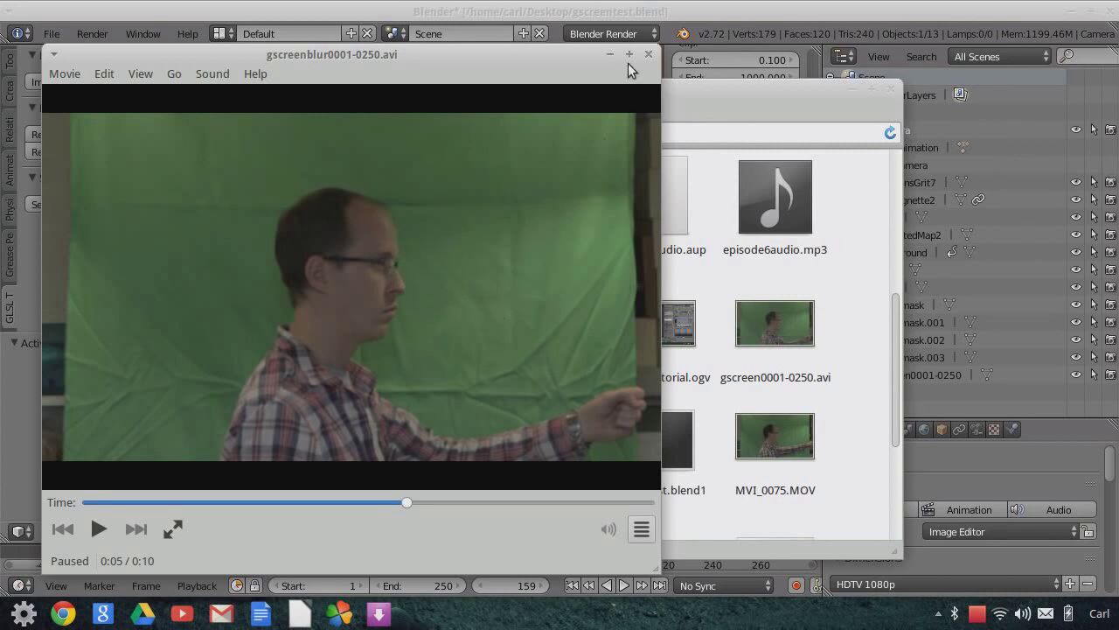
# Return to the Desktop file manager, view the cut-out image car2.png, and close the image viewer
pyautogui.click(750, 103)
pyautogui.scroll(2, 681, 336)
pyautogui.scroll(3, 681, 336)
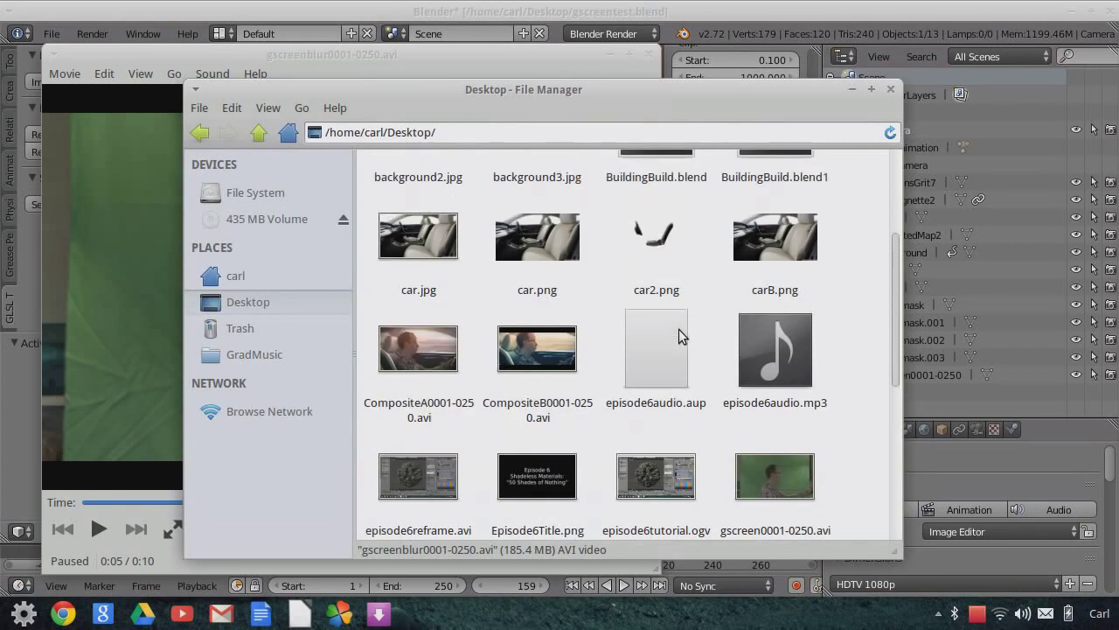
pyautogui.click(665, 333)
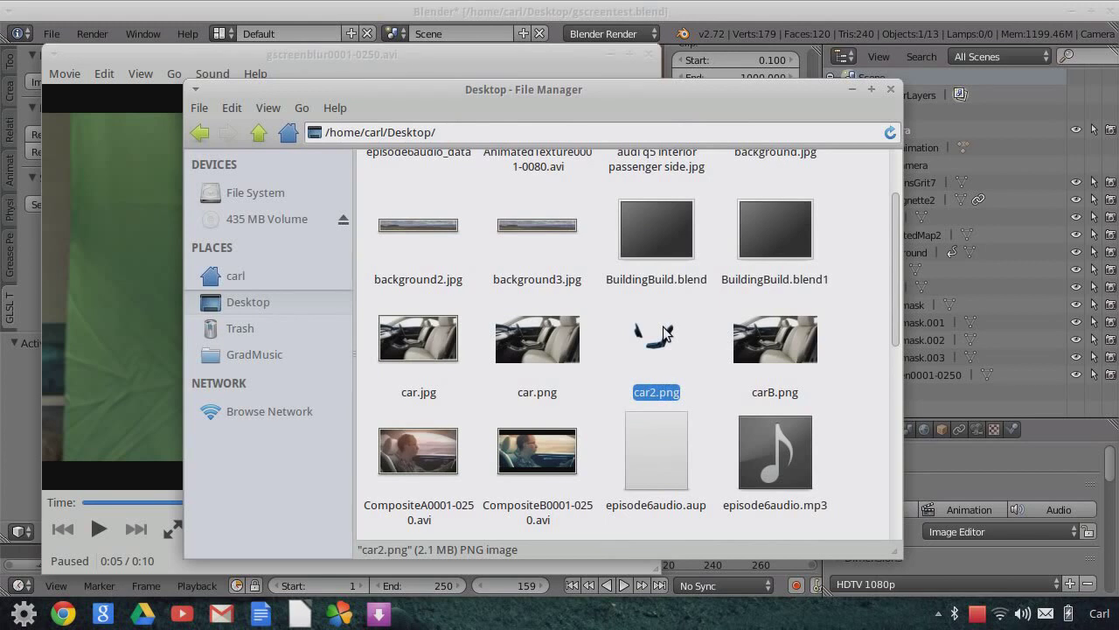
pyautogui.doubleClick(667, 333)
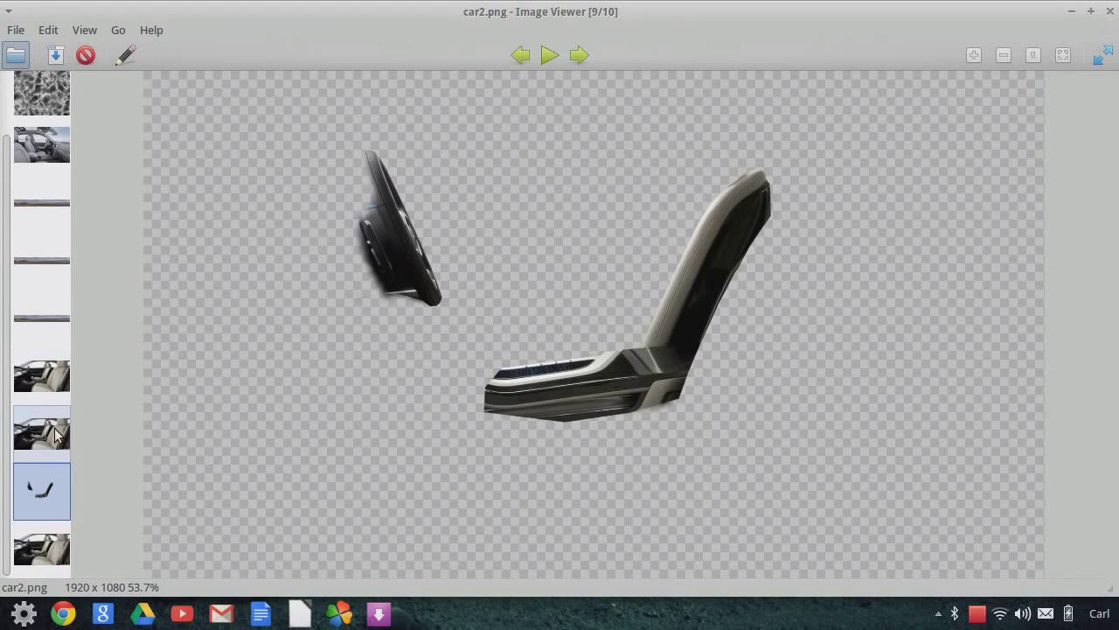
pyautogui.click(1111, 11)
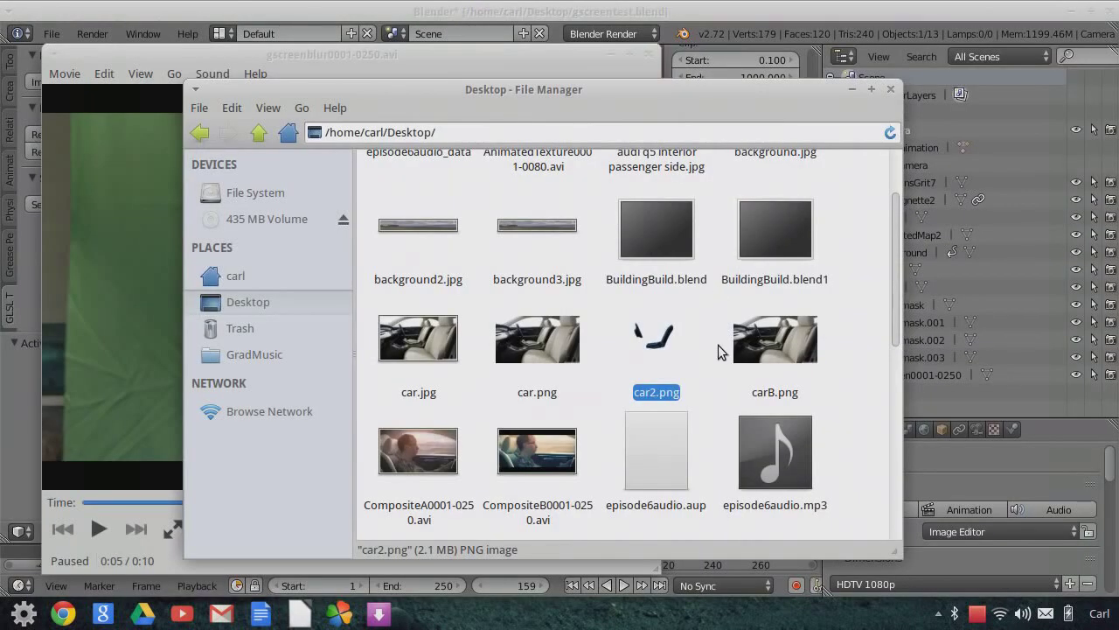
# View the car interior image carB.png and close the image viewer
pyautogui.click(791, 348)
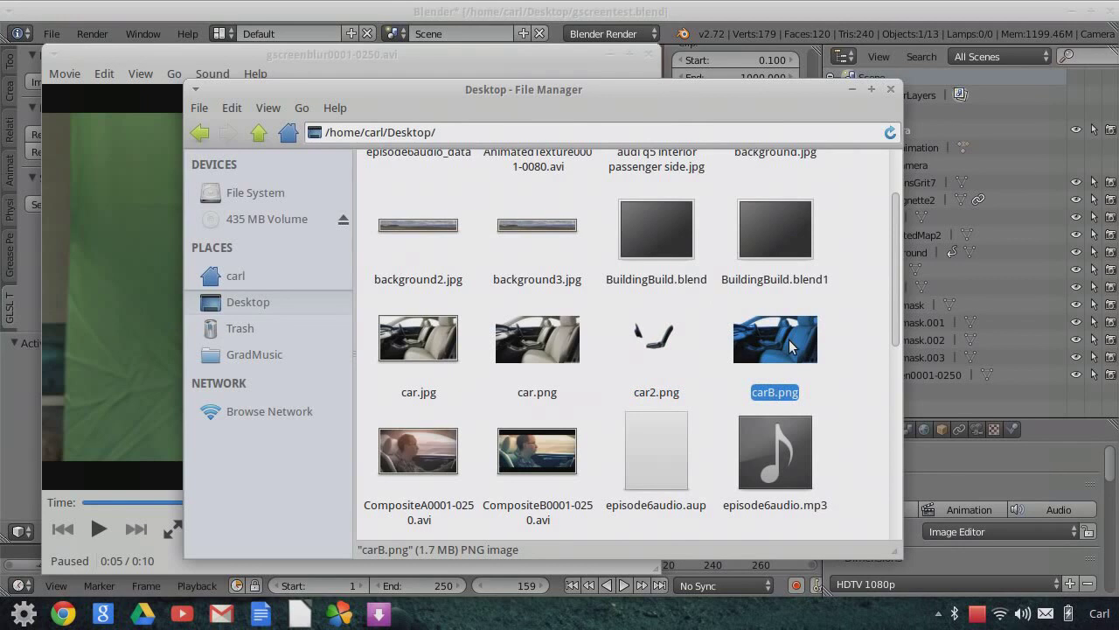
pyautogui.doubleClick(792, 347)
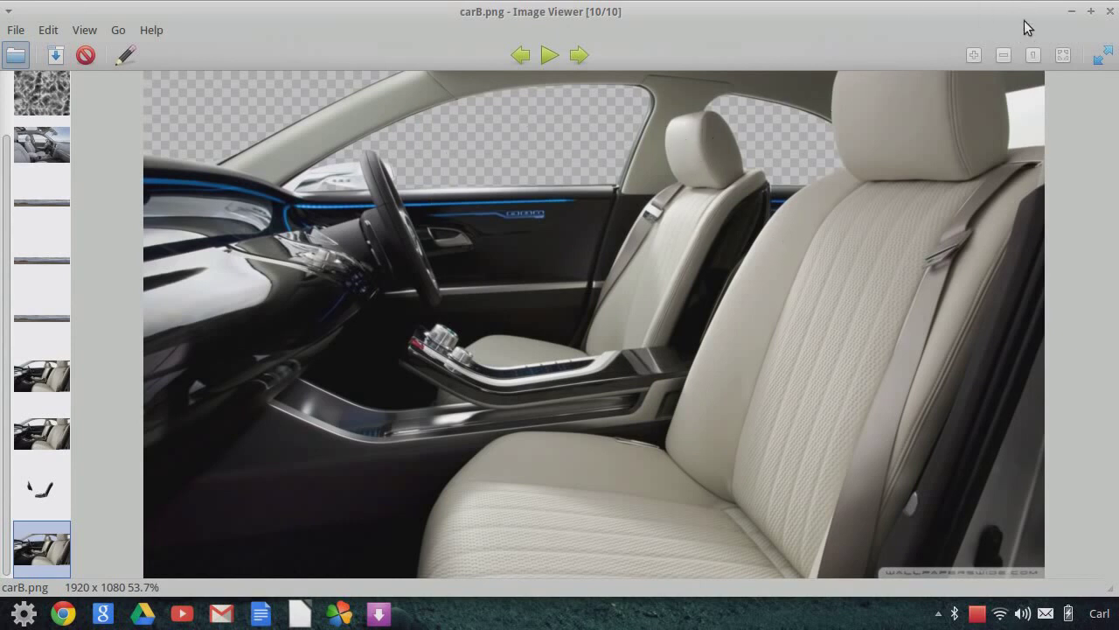
pyautogui.click(1111, 11)
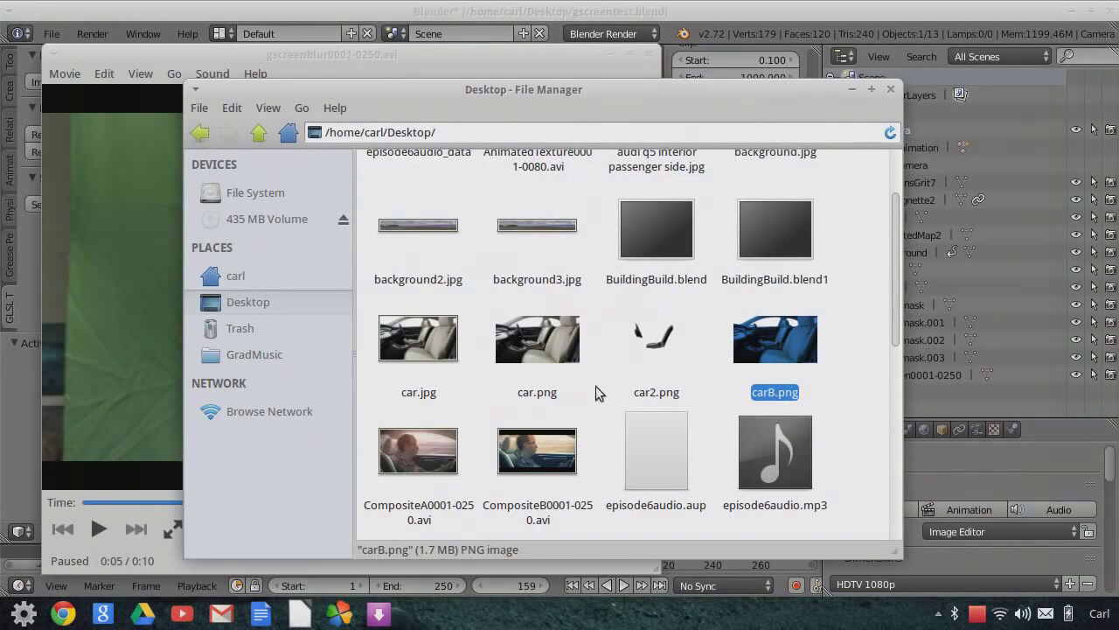
# Find background3.jpg in the Desktop folder, view the landscape image, and close the image viewer
pyautogui.scroll(1, 604, 384)
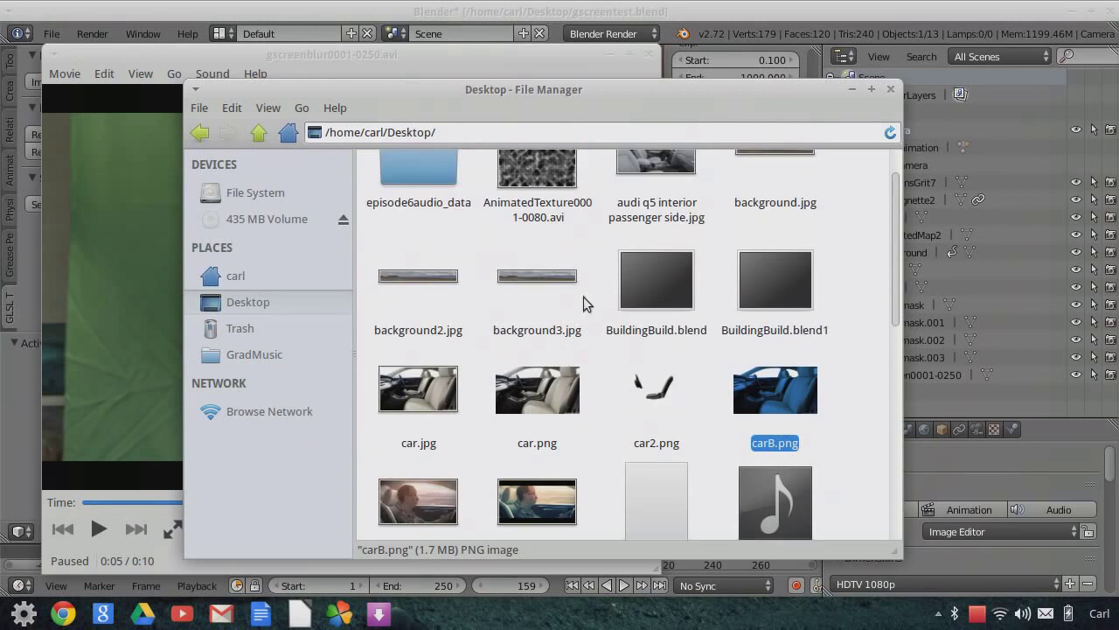
pyautogui.scroll(1, 592, 346)
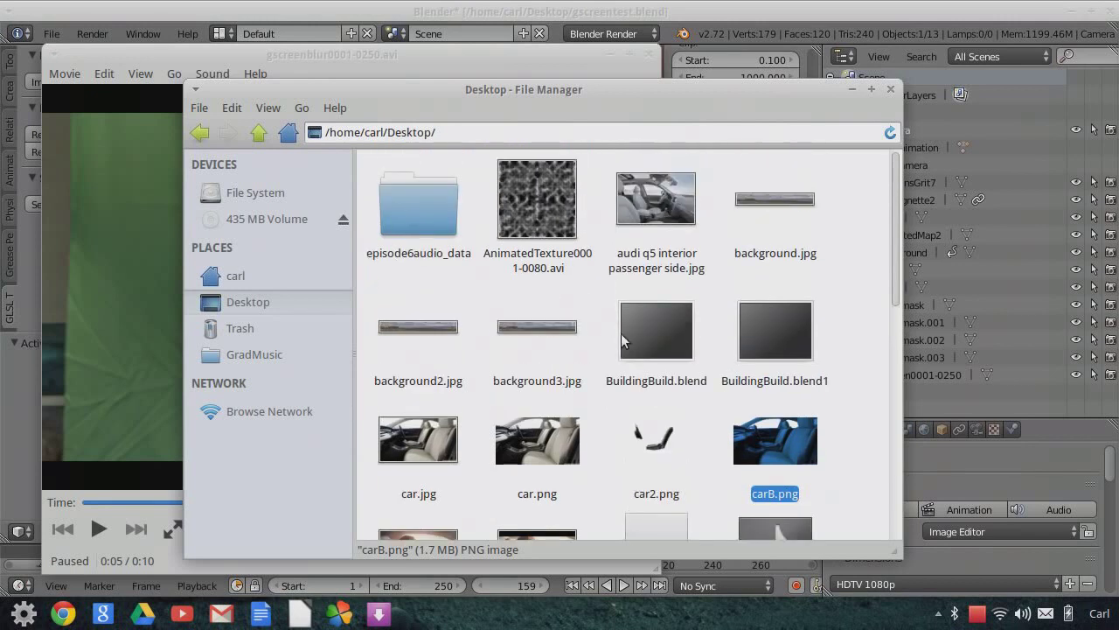
pyautogui.click(557, 331)
pyautogui.doubleClick(557, 331)
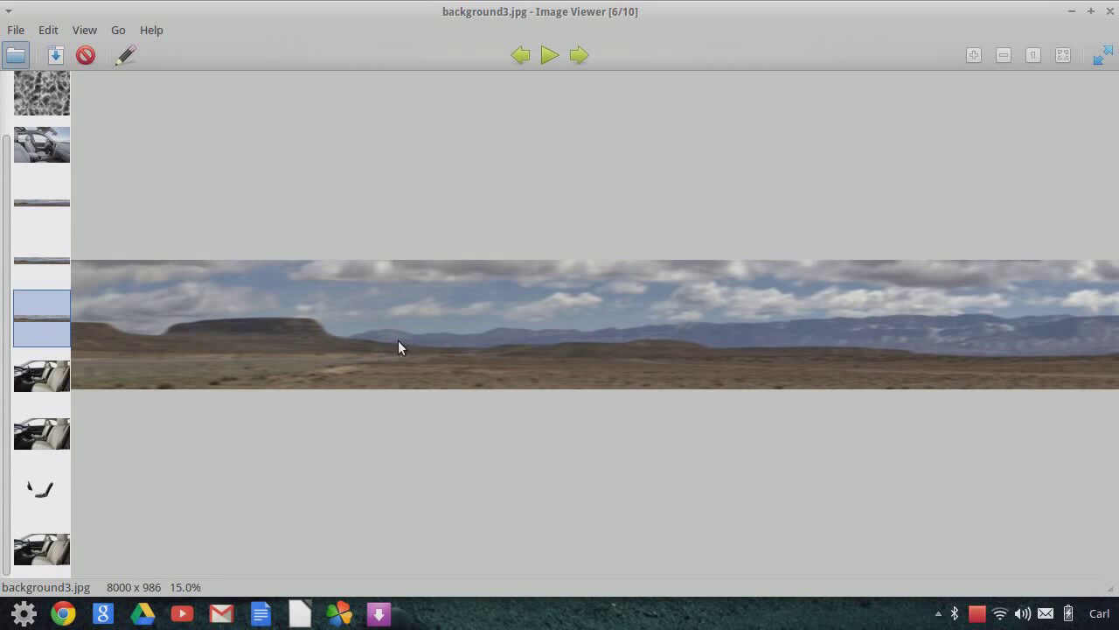
pyautogui.click(1110, 10)
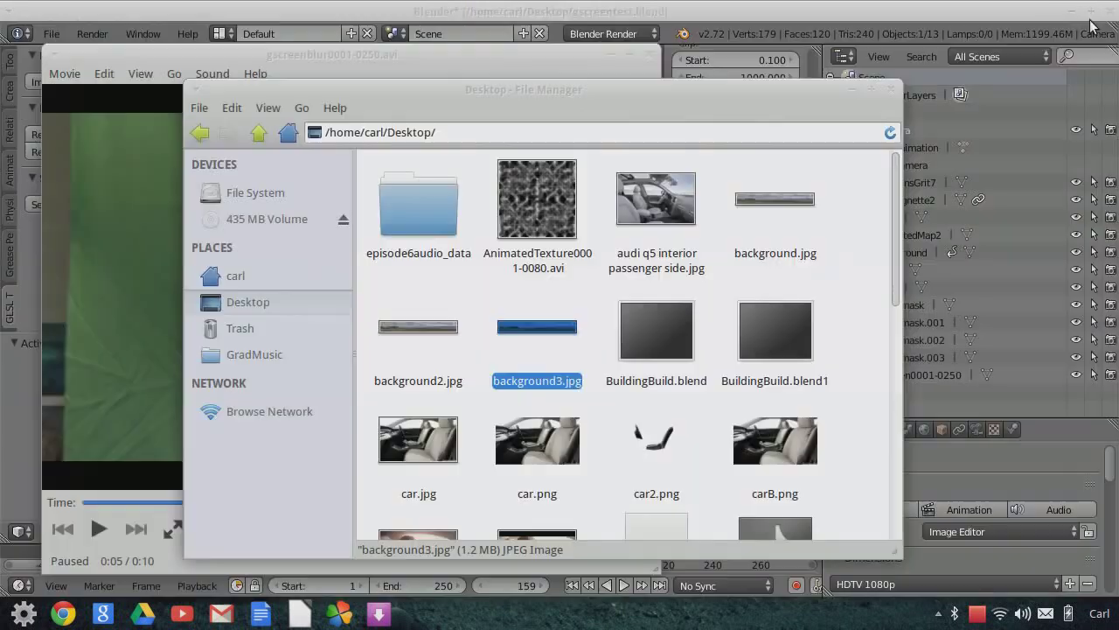
# Switch back to Blender and examine the layered car, driver and background planes from the side and front
pyautogui.scroll(-1, 719, 374)
pyautogui.scroll(2, 723, 375)
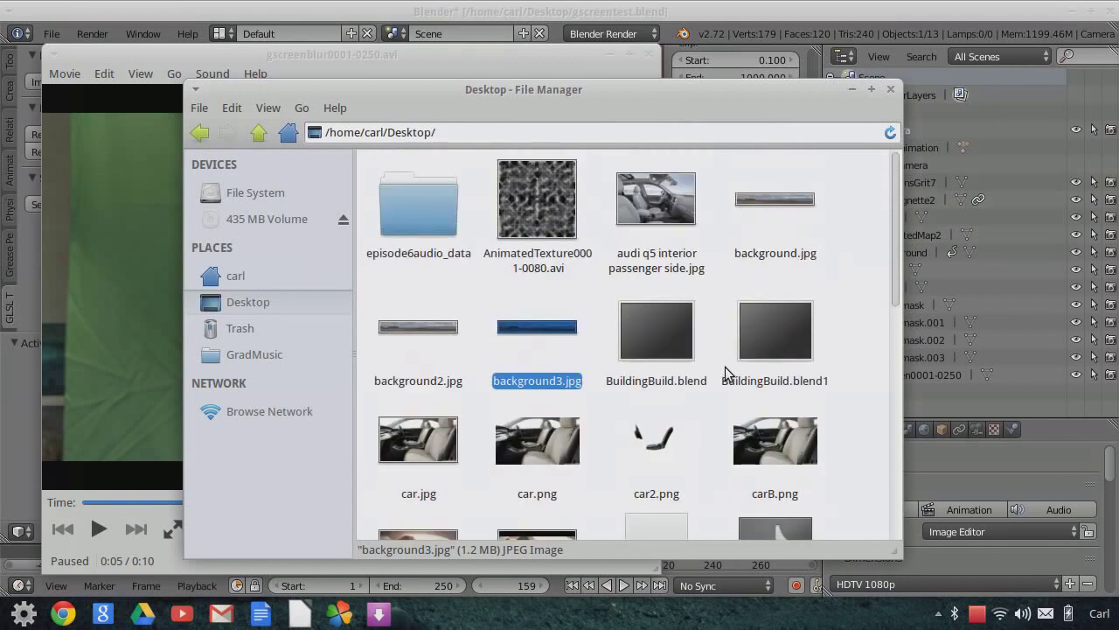
pyautogui.scroll(-2, 727, 377)
pyautogui.scroll(-2, 731, 374)
pyautogui.scroll(3, 731, 374)
pyautogui.click(622, 12)
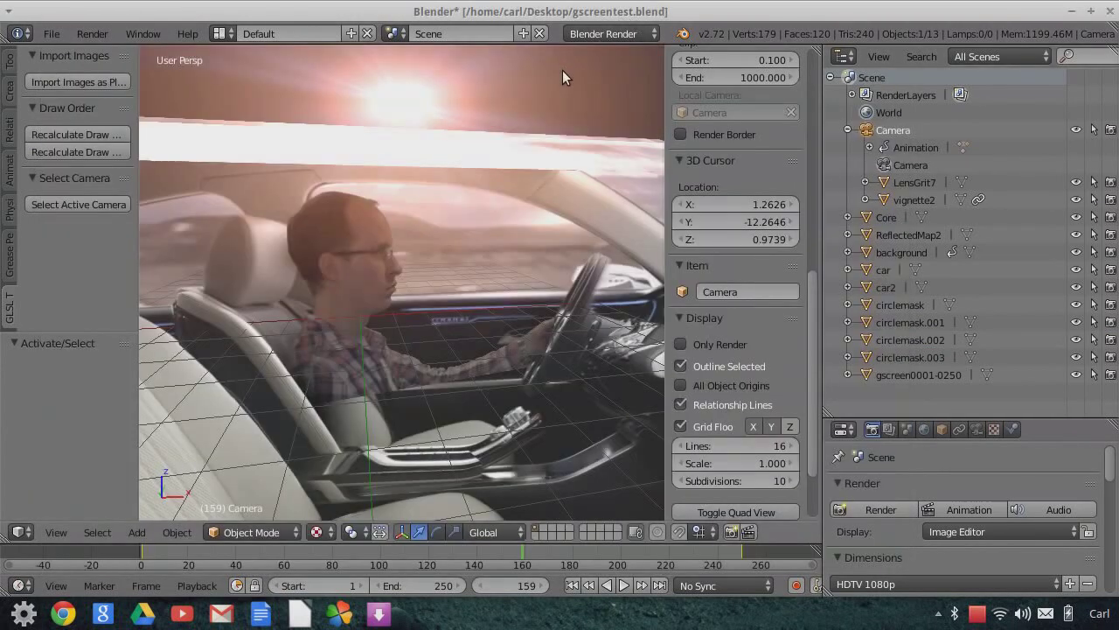
pyautogui.moveTo(570, 235); pyautogui.dragTo(473, 270, button='middle')
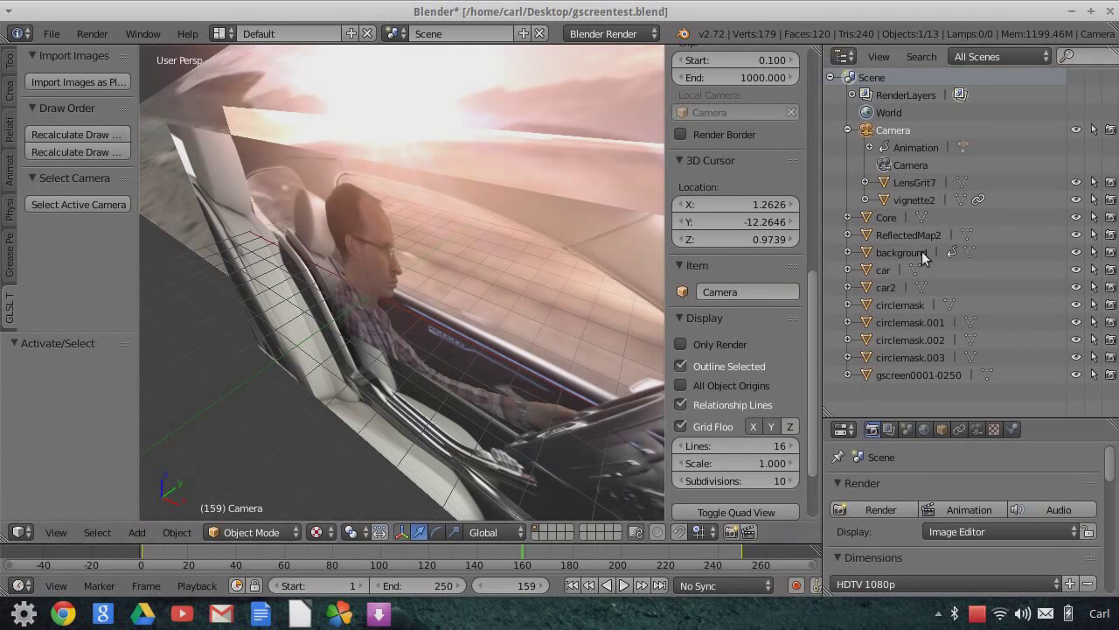
pyautogui.moveTo(424, 315); pyautogui.dragTo(346, 365, button='middle')
pyautogui.moveTo(315, 426); pyautogui.dragTo(374, 373, button='middle')
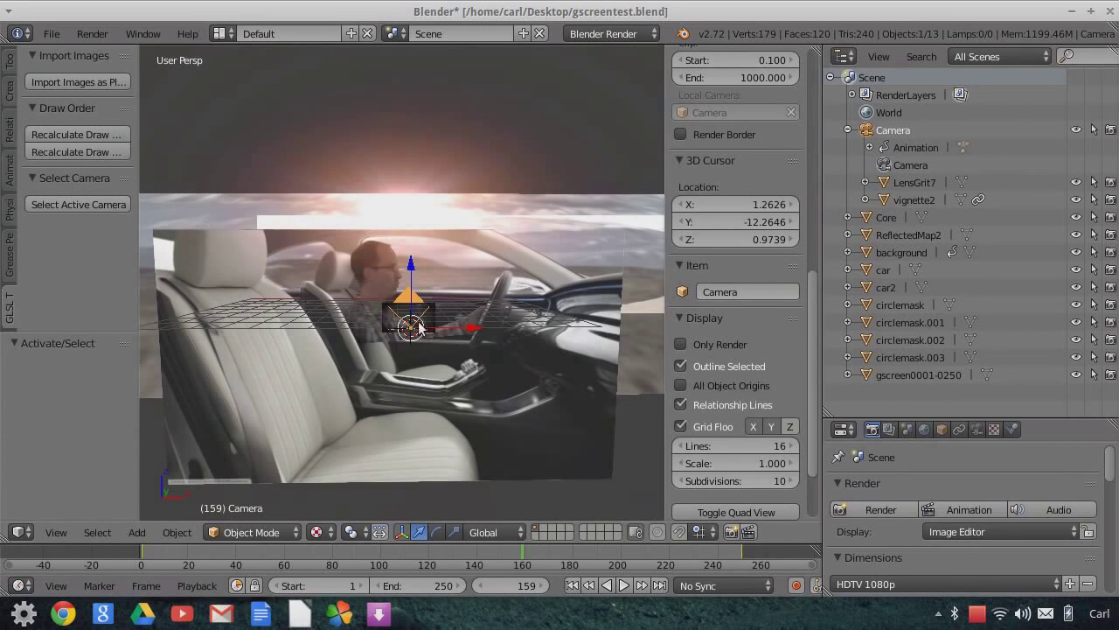
# Examine the camera with its attached planes in front of the car, and the driver plane's spacing from the side
pyautogui.scroll(2, 440, 317)
pyautogui.scroll(-1, 497, 379)
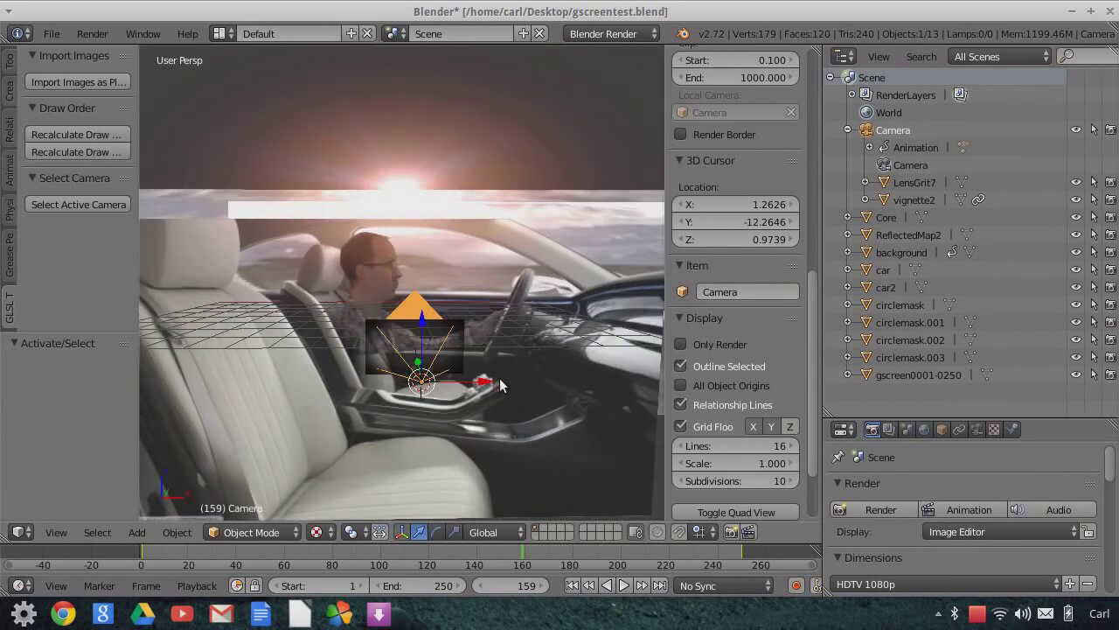
pyautogui.scroll(-2, 529, 278)
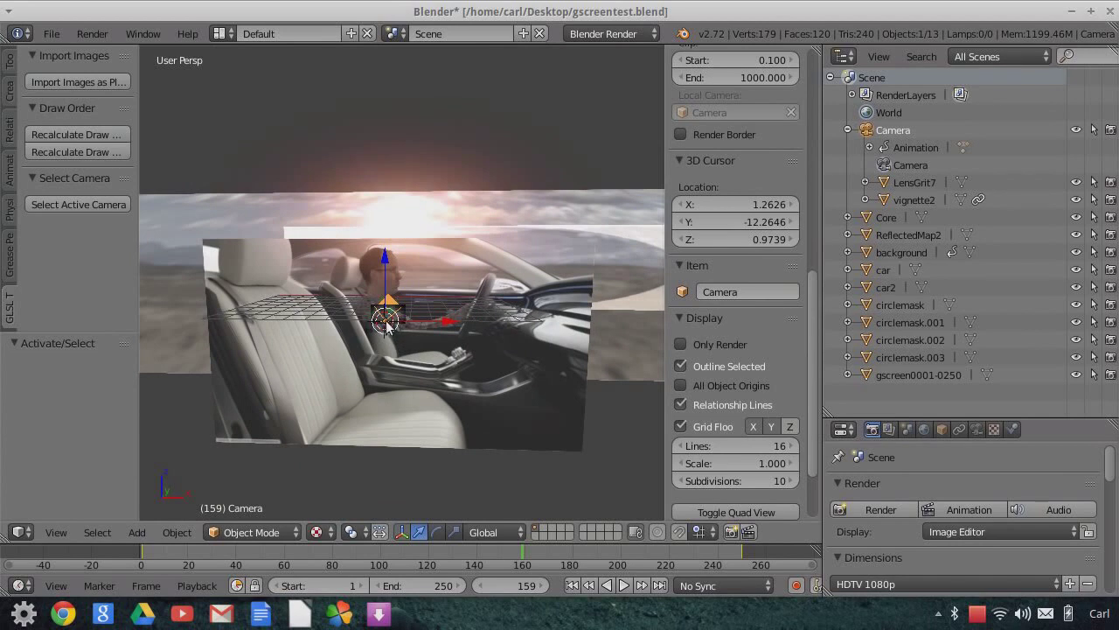
pyautogui.scroll(2, 428, 347)
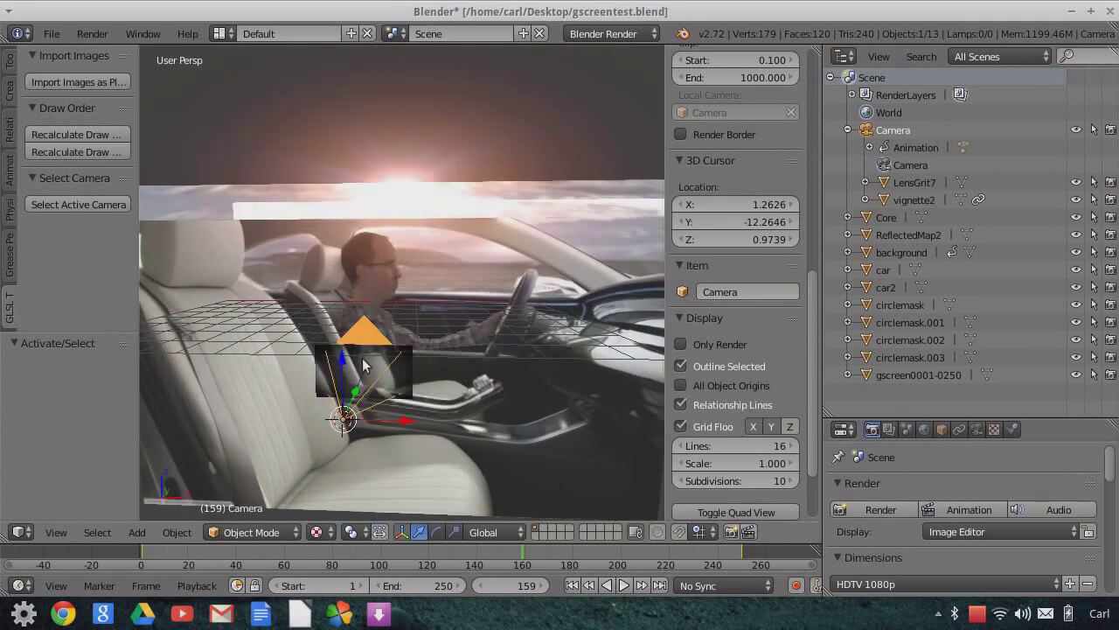
pyautogui.scroll(-3, 415, 337)
pyautogui.moveTo(425, 287); pyautogui.dragTo(424, 378, button='middle')
pyautogui.scroll(2, 432, 361)
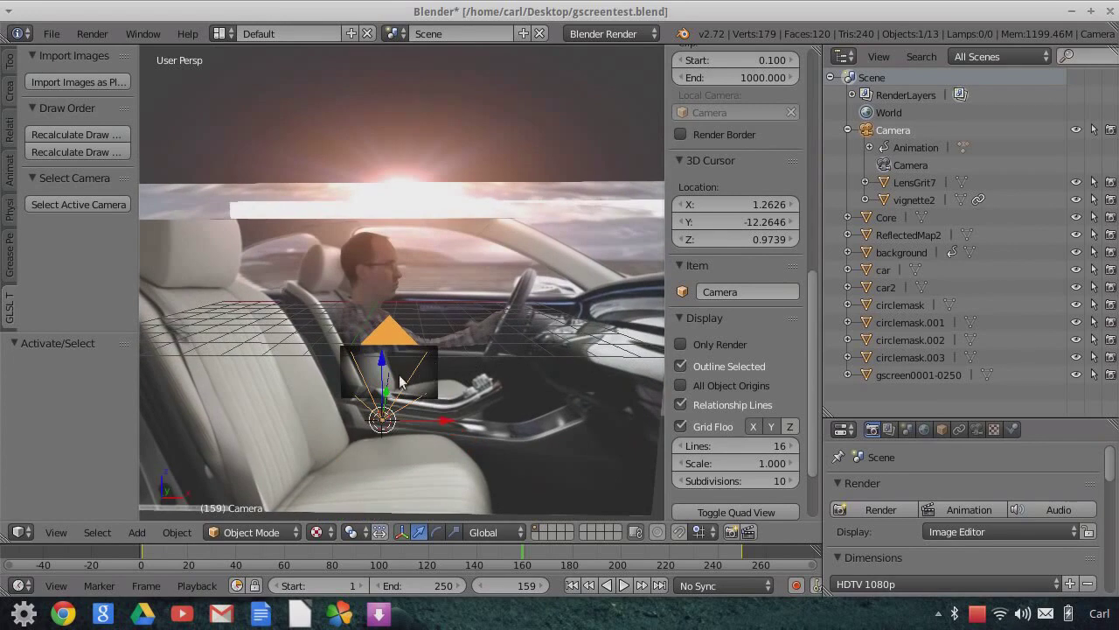
pyautogui.moveTo(496, 335); pyautogui.dragTo(532, 290, button='middle')
pyautogui.moveTo(382, 269); pyautogui.dragTo(397, 259, button='middle')
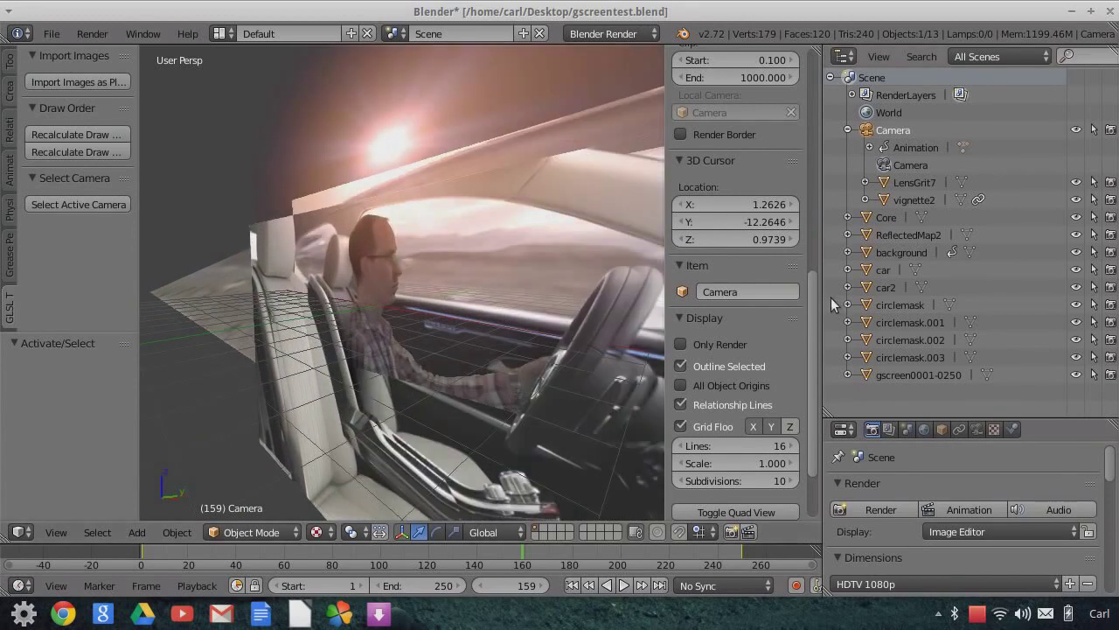
# Select the gscreen0001-0250 plane and inspect the driver's seat area from several angles
pyautogui.click(894, 382)
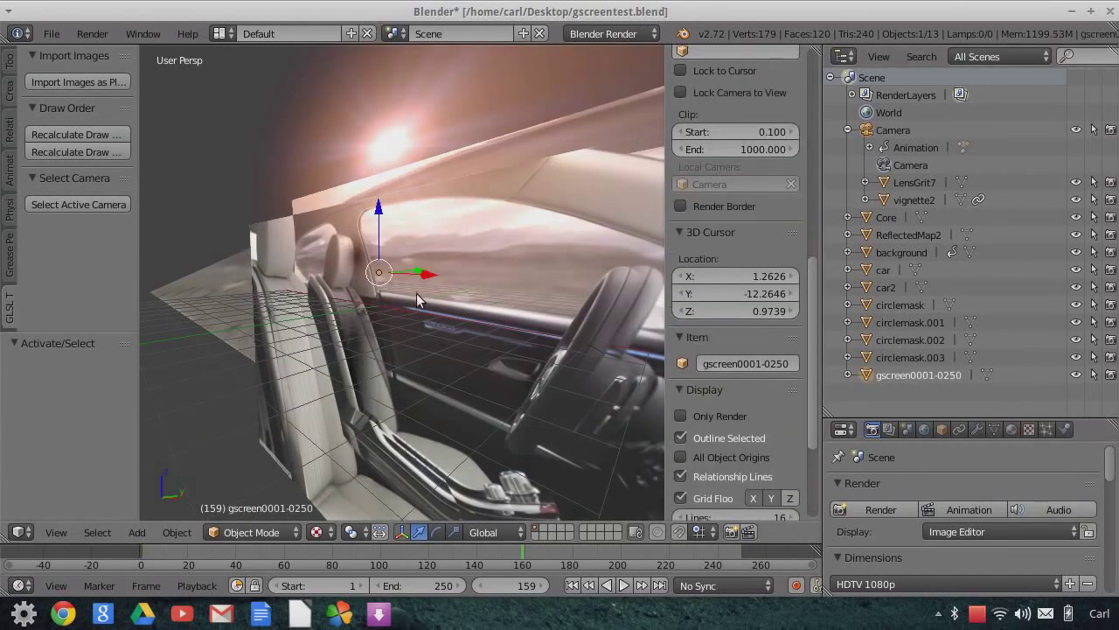
pyautogui.moveTo(418, 297); pyautogui.dragTo(399, 232, button='middle')
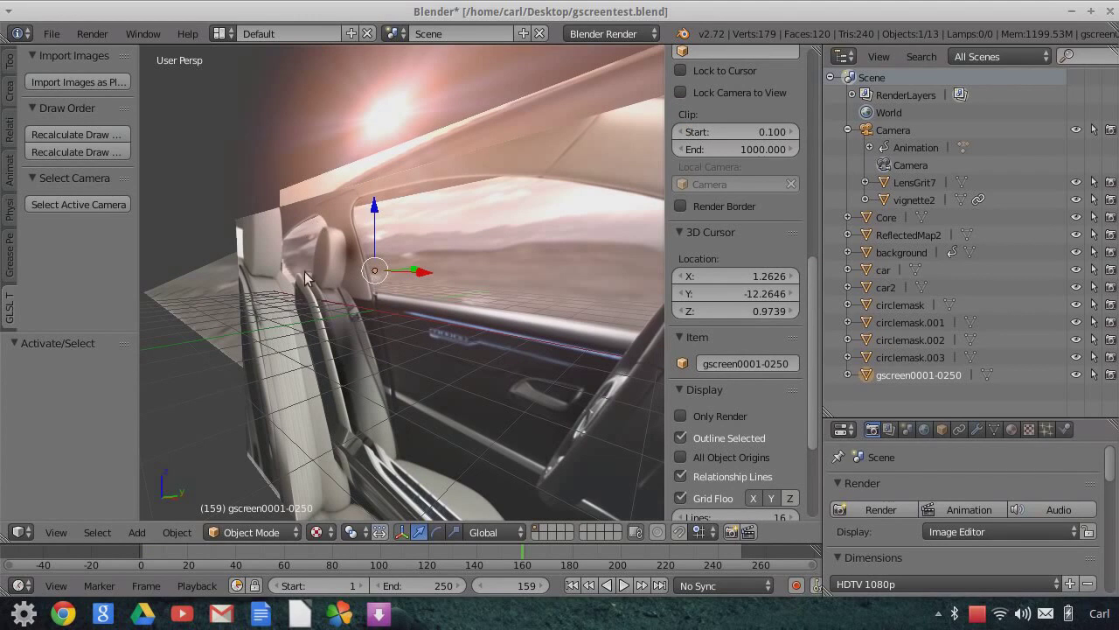
pyautogui.moveTo(350, 260)
pyautogui.mouseDown(button='middle')
pyautogui.moveTo(365, 272)
pyautogui.moveTo(361, 248)
pyautogui.mouseUp(button='middle')
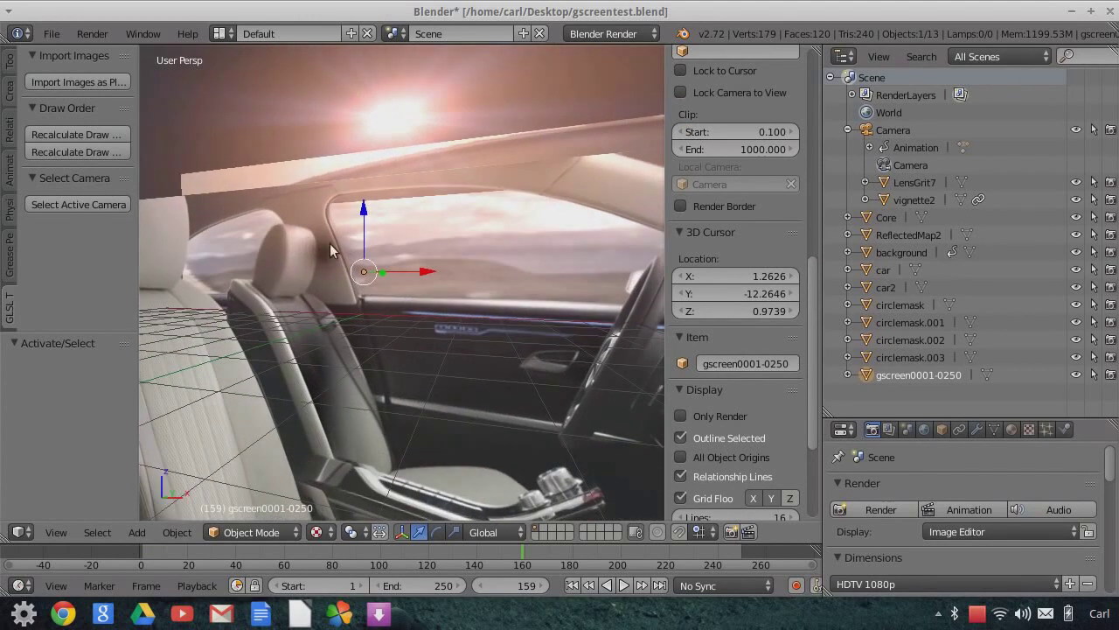
# Select the Camera object and examine the driver plane close up between the seat and steering wheel
pyautogui.click(872, 131)
pyautogui.moveTo(369, 315); pyautogui.dragTo(432, 311, button='middle')
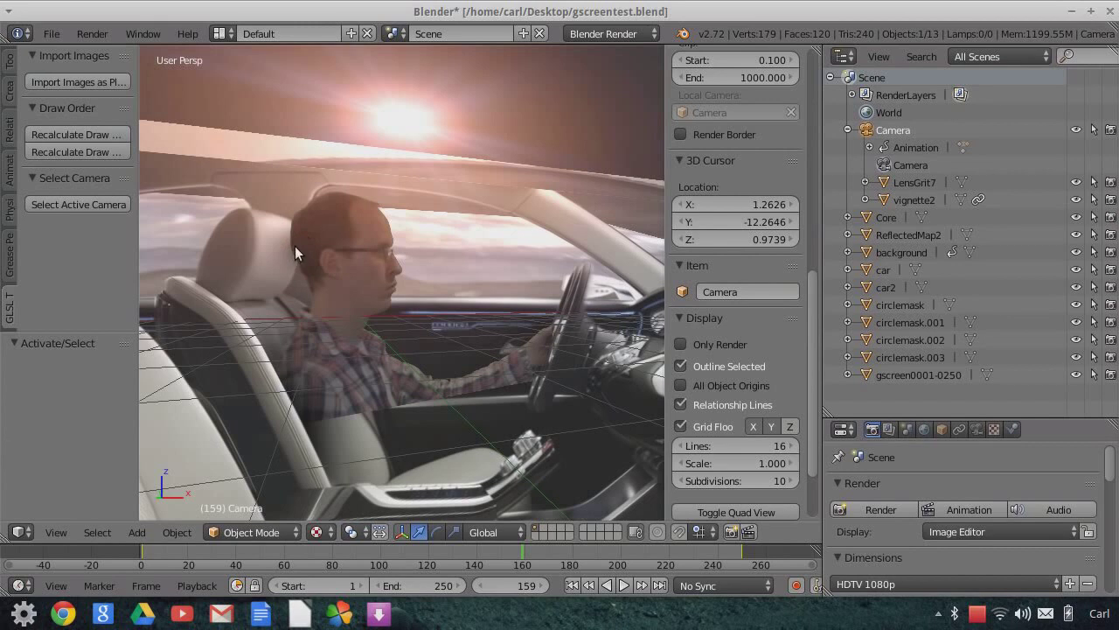
pyautogui.moveTo(317, 340); pyautogui.dragTo(236, 341, button='middle')
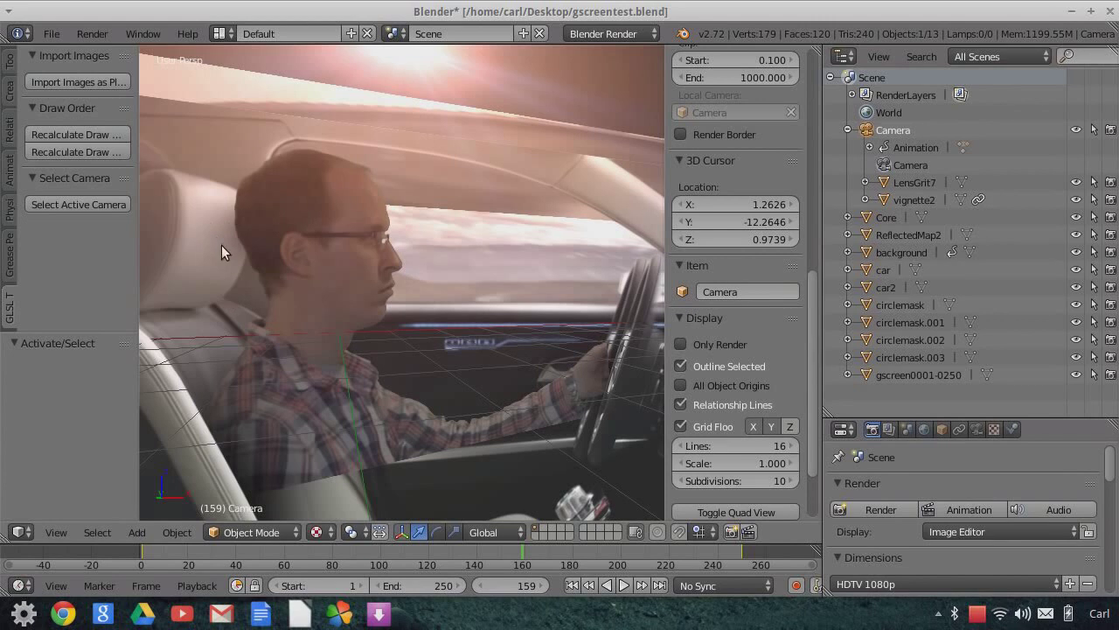
pyautogui.moveTo(452, 219); pyautogui.dragTo(380, 338, button='middle')
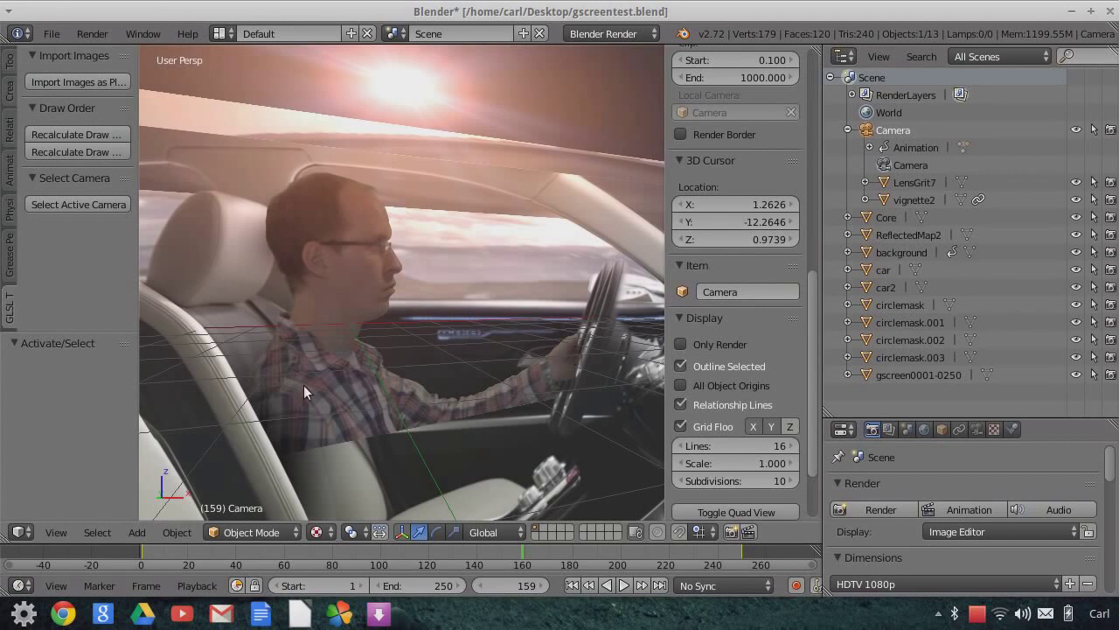
pyautogui.moveTo(255, 391); pyautogui.dragTo(304, 410, button='middle')
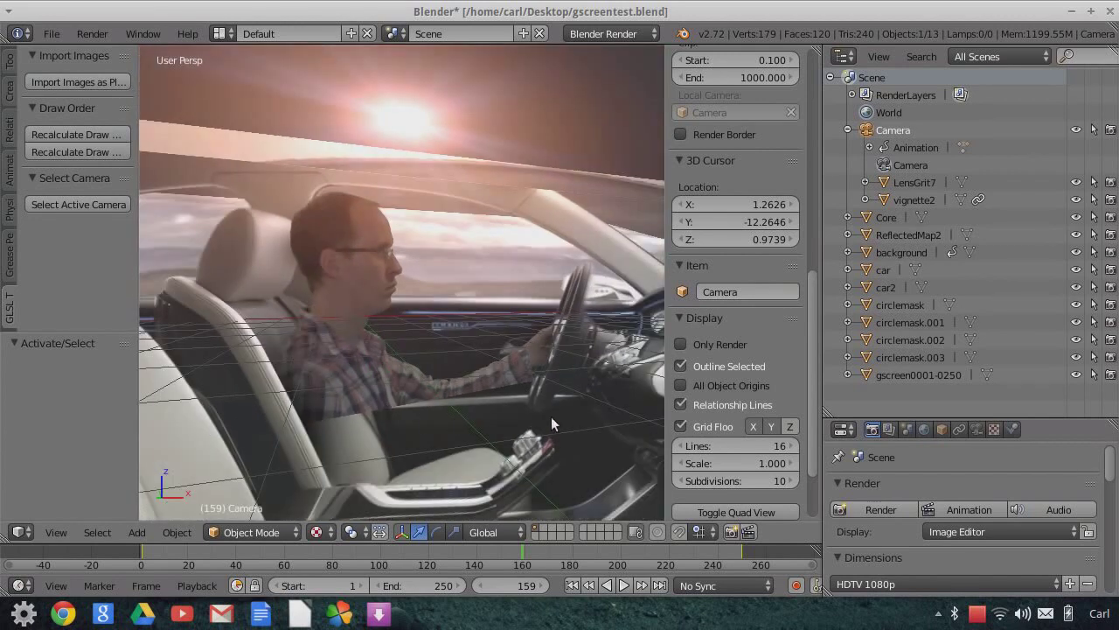
# Select the gscreen0001-0250 plane and split the 3D view to show its material in a Node Editor with the properties sidebar hidden
pyautogui.click(897, 375)
pyautogui.scroll(3, 713, 376)
pyautogui.moveTo(814, 49); pyautogui.dragTo(536, 63)
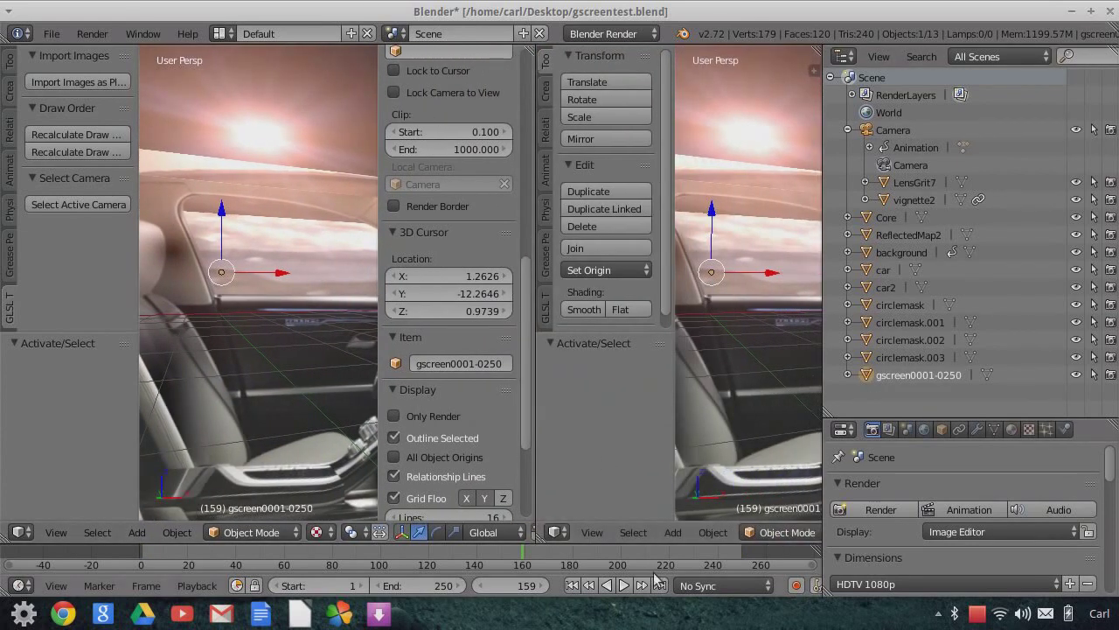
pyautogui.click(557, 531)
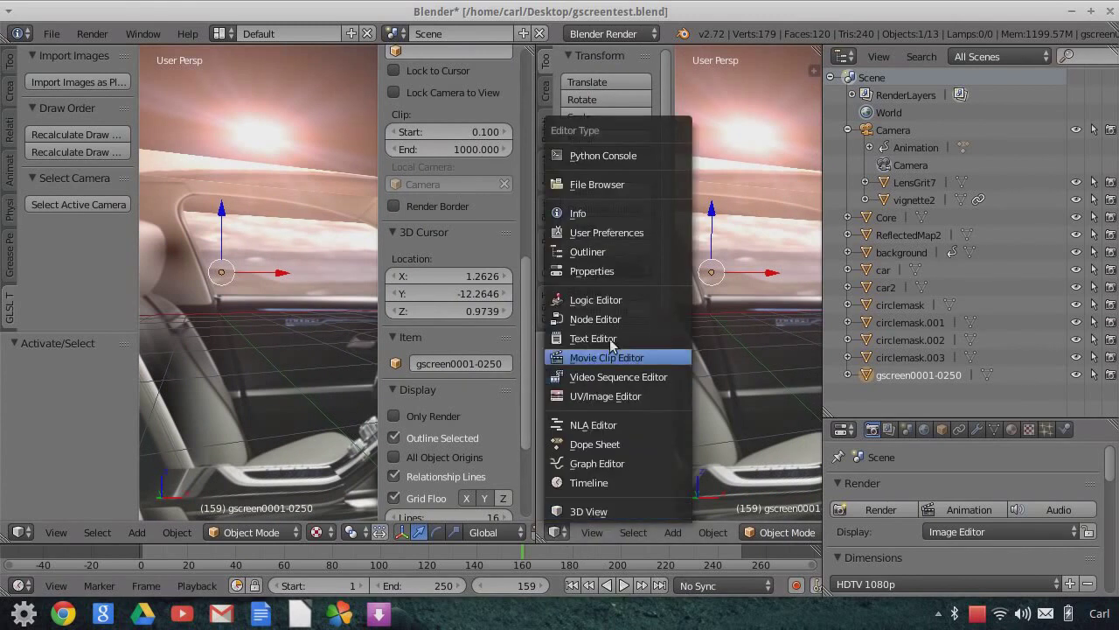
pyautogui.click(644, 319)
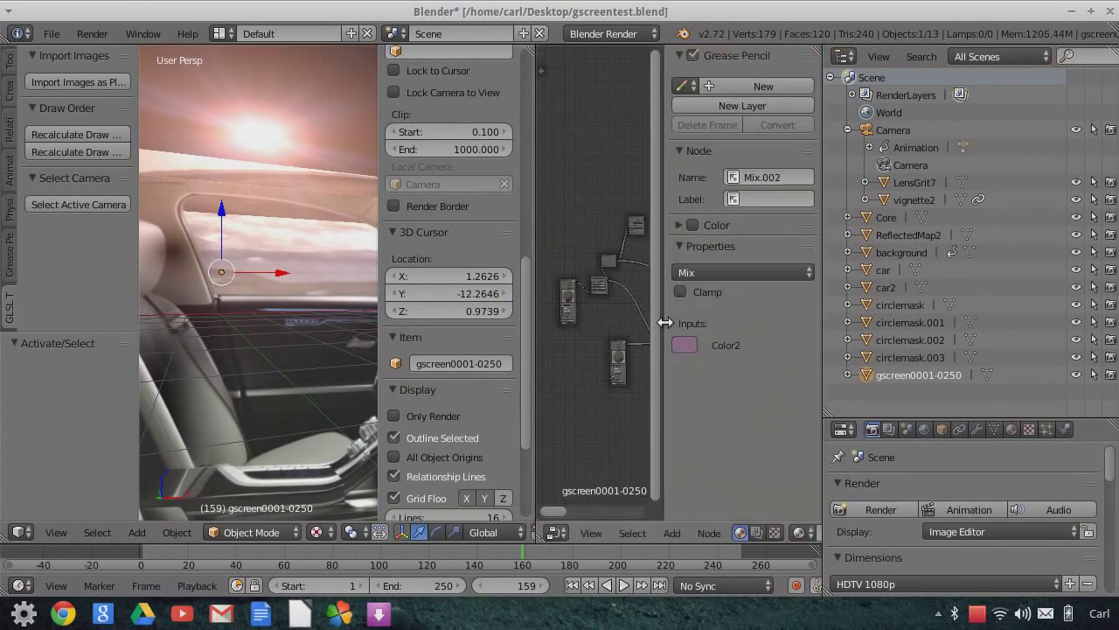
pyautogui.press('n')
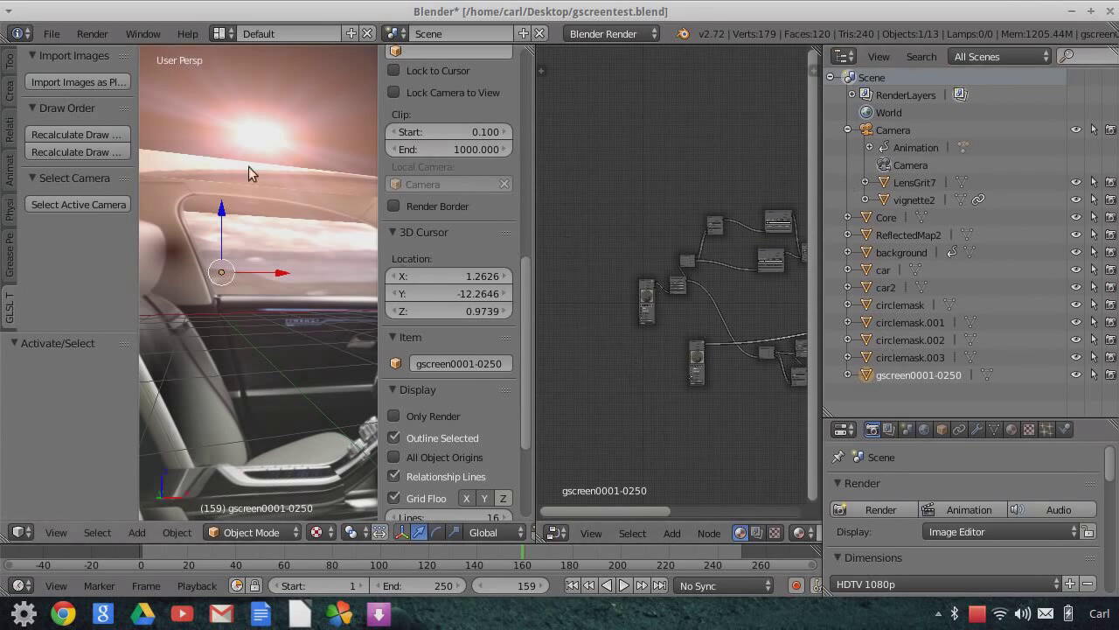
# Hide every object except the Camera and gscreen0001-0250 from both the viewport and the render
pyautogui.click(848, 357)
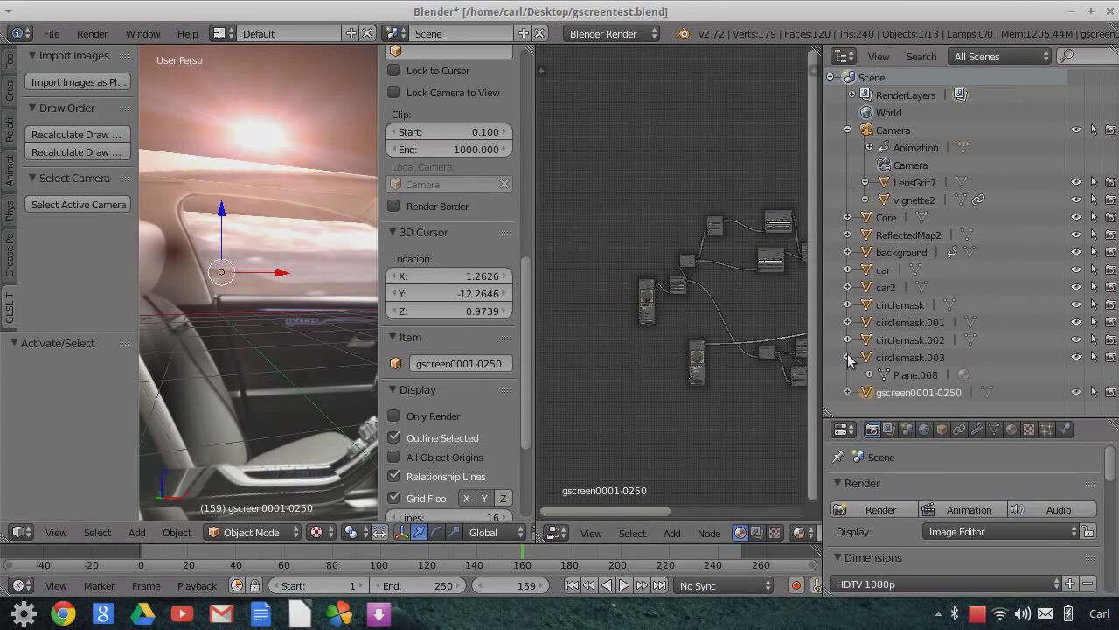
pyautogui.click(847, 356)
pyautogui.moveTo(826, 297); pyautogui.dragTo(719, 277)
pyautogui.click(1111, 357)
pyautogui.click(1110, 339)
pyautogui.moveTo(1076, 349); pyautogui.dragTo(1076, 251)
pyautogui.moveTo(1111, 252); pyautogui.dragTo(1115, 208)
pyautogui.click(1111, 199)
pyautogui.click(1077, 199)
pyautogui.click(1077, 182)
pyautogui.click(1111, 182)
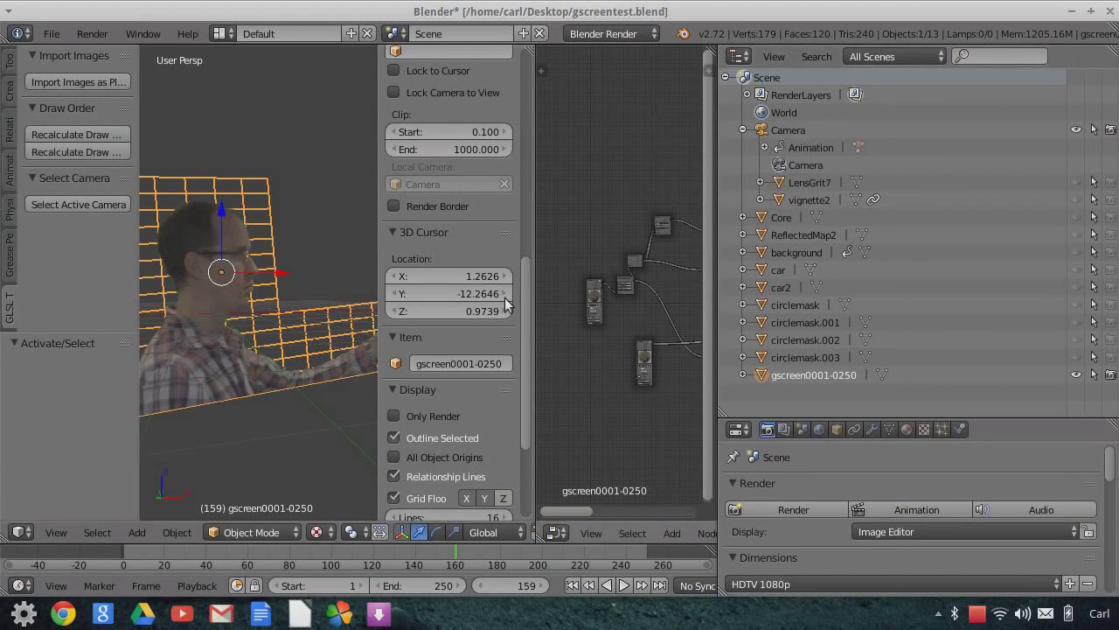
# Switch the 3D view to the camera's viewpoint and widen it to fit the whole driver plane
pyautogui.click(56, 531)
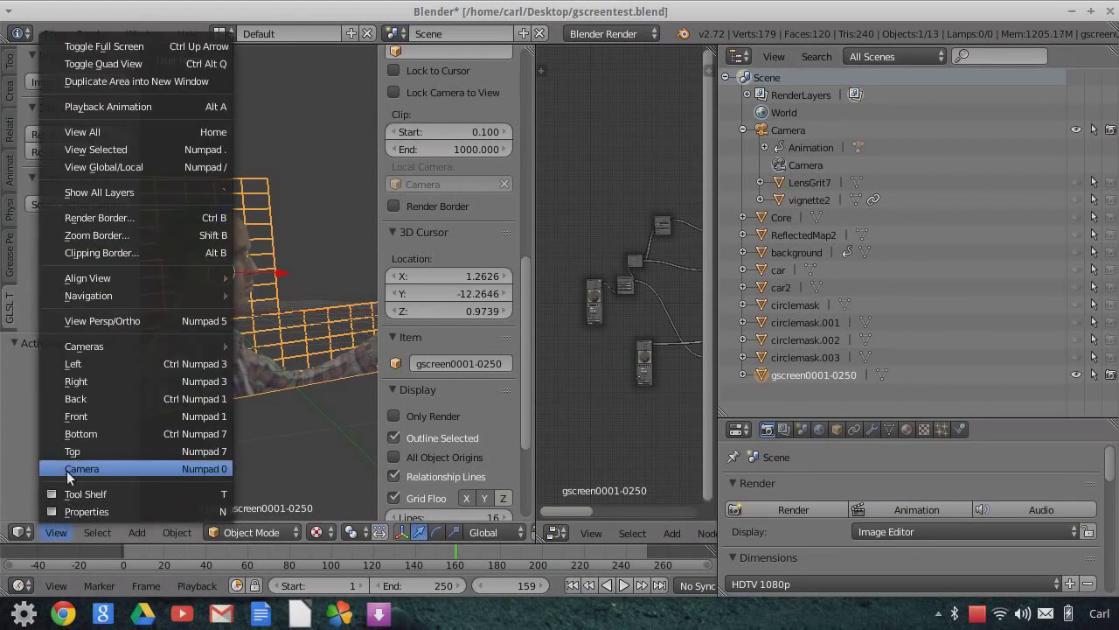
pyautogui.click(67, 470)
pyautogui.scroll(3, 228, 421)
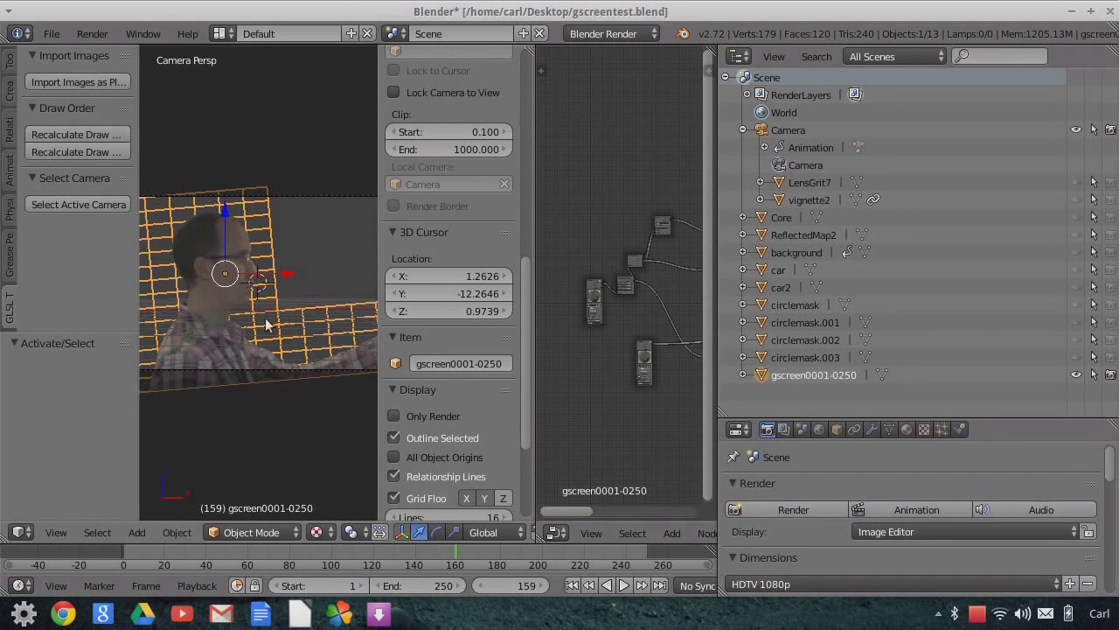
pyautogui.scroll(5, 258, 342)
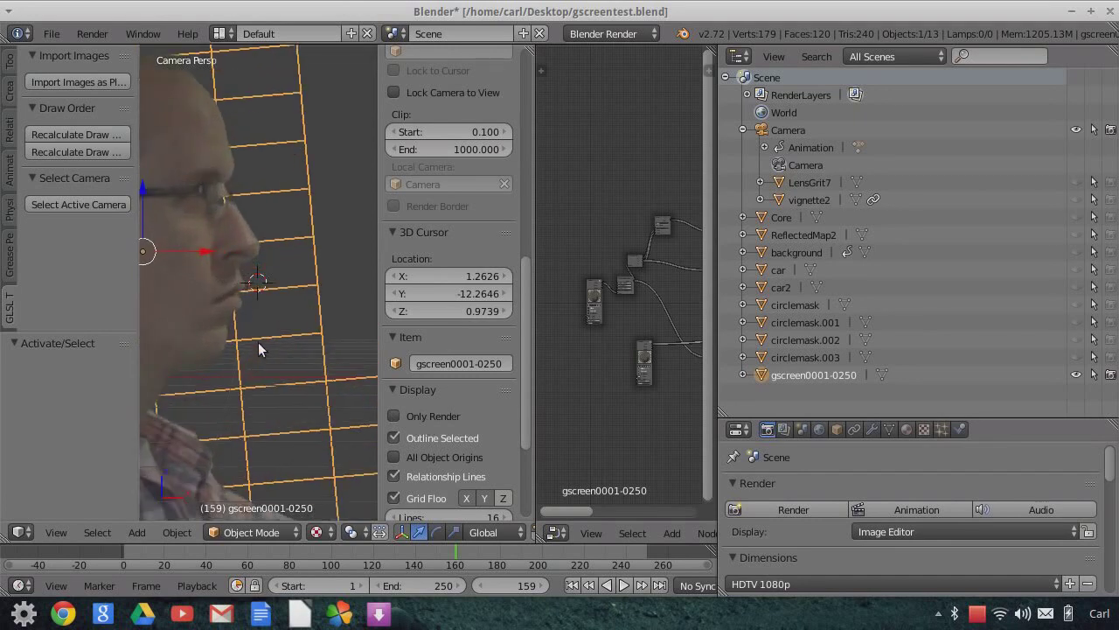
pyautogui.scroll(-5, 259, 347)
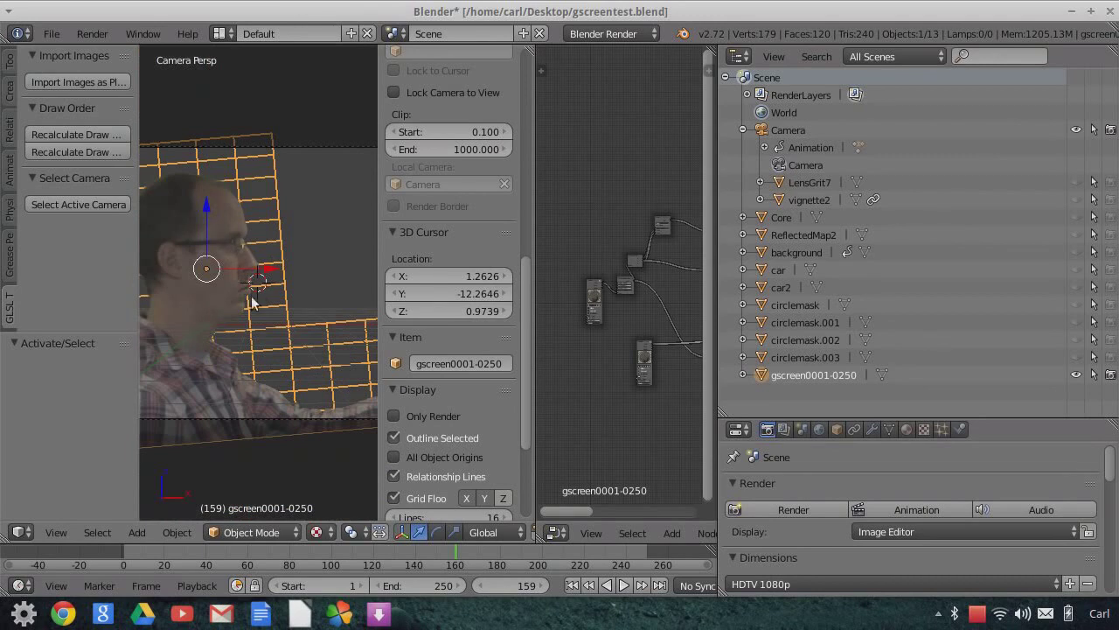
pyautogui.moveTo(535, 215); pyautogui.dragTo(703, 236)
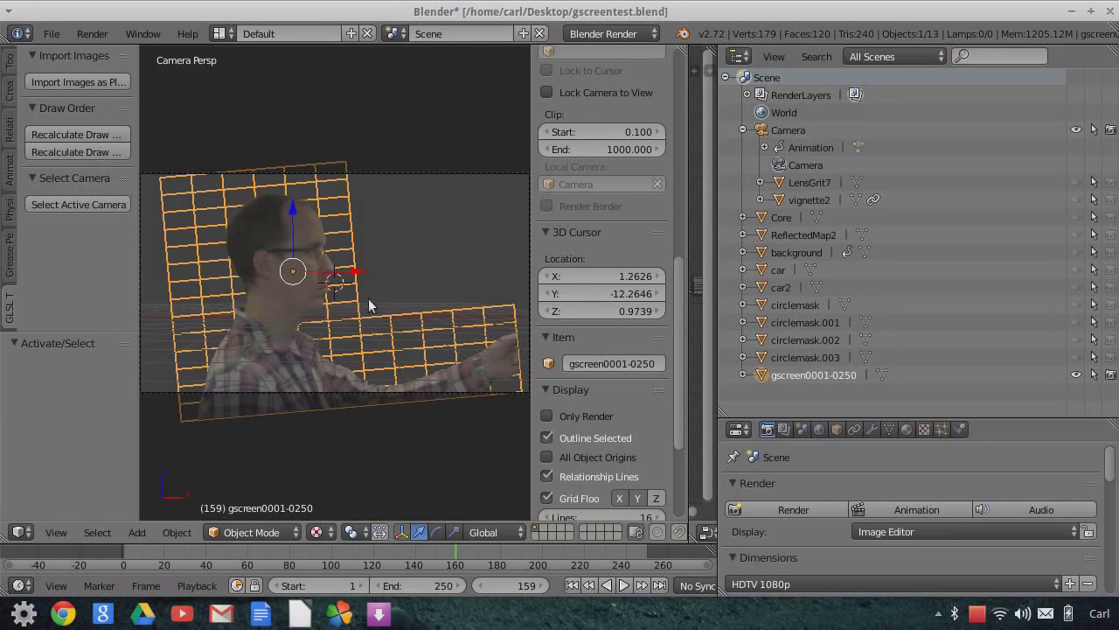
# Restrict the 3D view's display to Only Render and frame the driver close up
pyautogui.scroll(1, 363, 429)
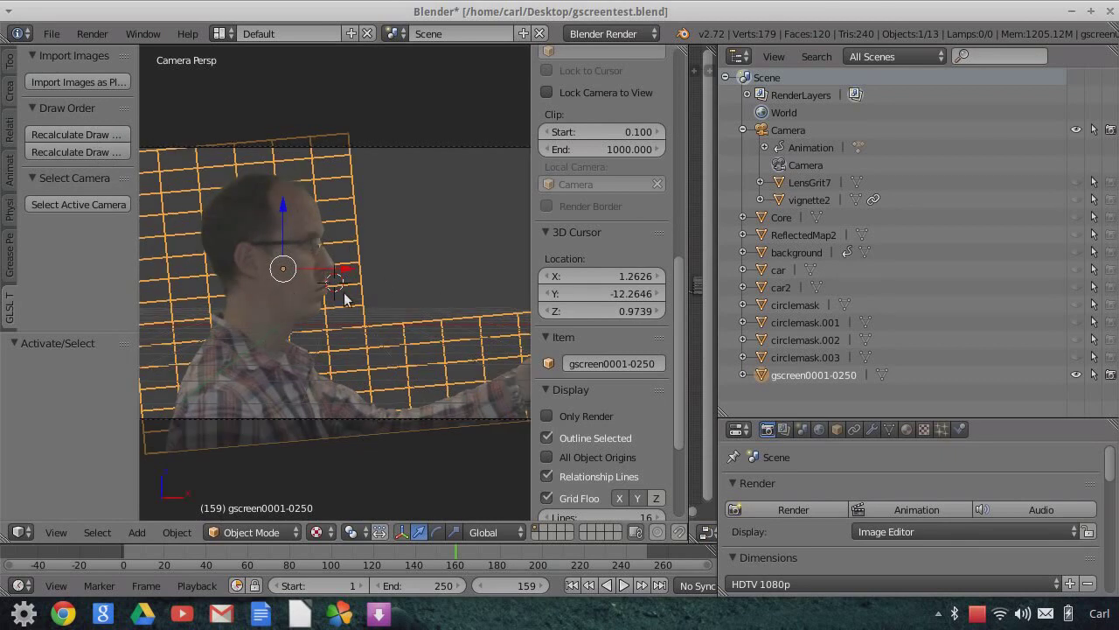
pyautogui.scroll(-1, 349, 293)
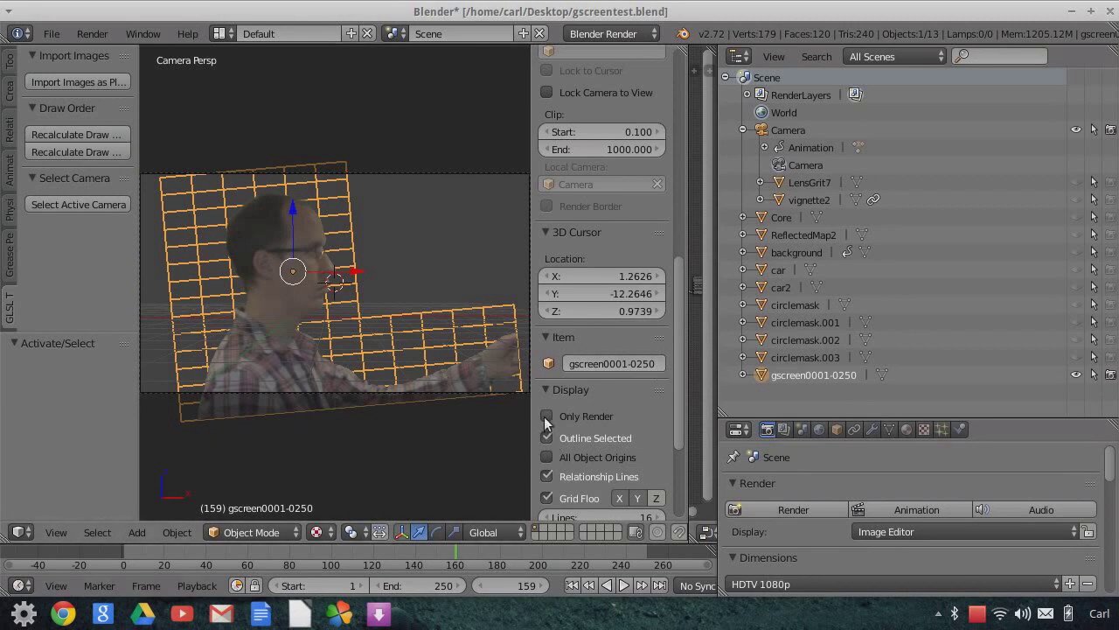
pyautogui.click(545, 417)
pyautogui.scroll(2, 324, 379)
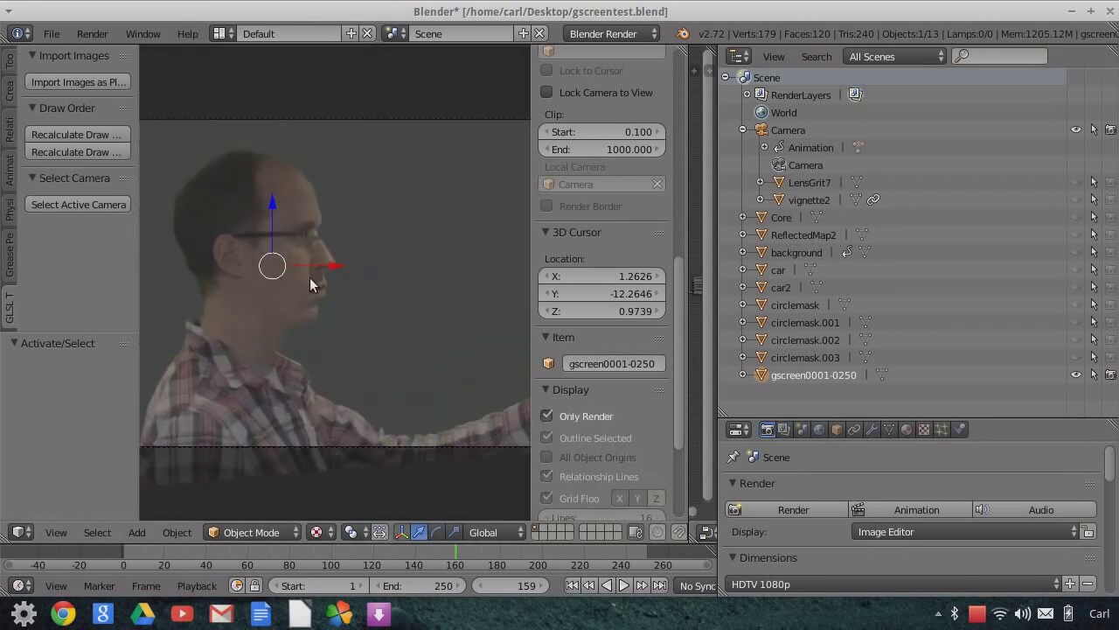
# Widen the Node Editor and link the last ColorRamp node to the Output node's Color to preview the driver's matte
pyautogui.moveTo(689, 96); pyautogui.dragTo(465, 96)
pyautogui.moveTo(931, 190); pyautogui.dragTo(944, 187)
pyautogui.moveTo(765, 160); pyautogui.dragTo(662, 147, button='middle')
pyautogui.scroll(3, 707, 265)
pyautogui.scroll(3, 713, 273)
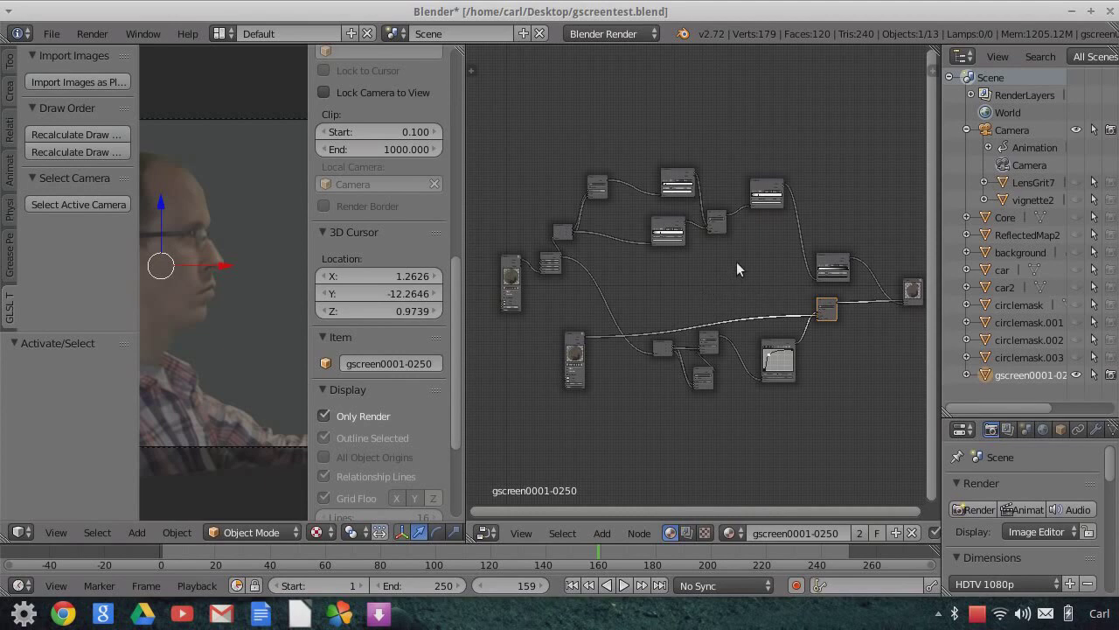
pyautogui.scroll(1, 739, 267)
pyautogui.moveTo(740, 268); pyautogui.dragTo(623, 280, button='middle')
pyautogui.scroll(3, 781, 361)
pyautogui.moveTo(823, 382); pyautogui.dragTo(823, 325, button='middle')
pyautogui.scroll(2, 831, 359)
pyautogui.moveTo(825, 320)
pyautogui.mouseDown()
pyautogui.moveTo(788, 348)
pyautogui.moveTo(826, 323)
pyautogui.mouseUp()
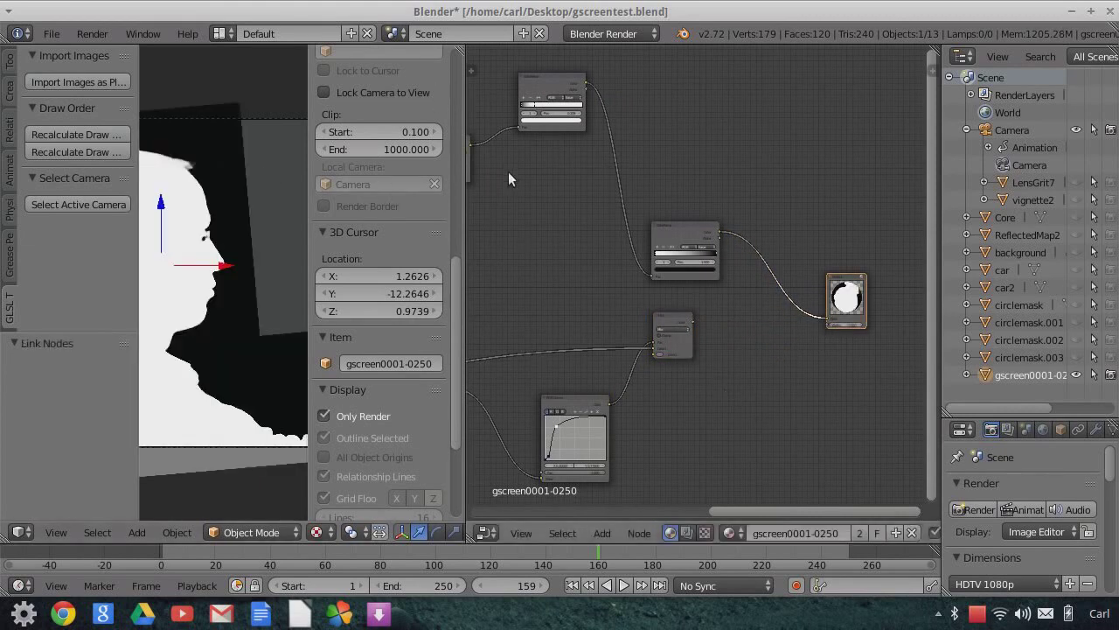
# Enlarge the 3D view to examine the whole black-and-white matte of the driver
pyautogui.moveTo(466, 190); pyautogui.dragTo(802, 218)
pyautogui.scroll(-2, 404, 275)
pyautogui.scroll(1, 404, 275)
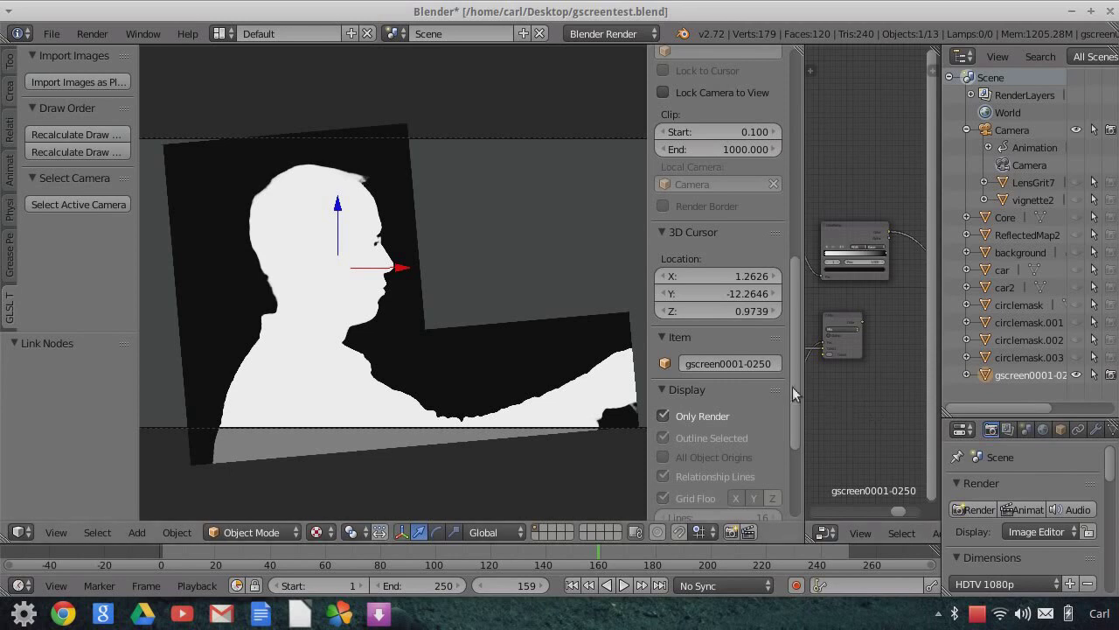
# Enlarge the Node Editor and examine the gscreen0001-0250 node tree from its two Material nodes through to the Output
pyautogui.moveTo(805, 391); pyautogui.dragTo(541, 382)
pyautogui.scroll(-3, 731, 300)
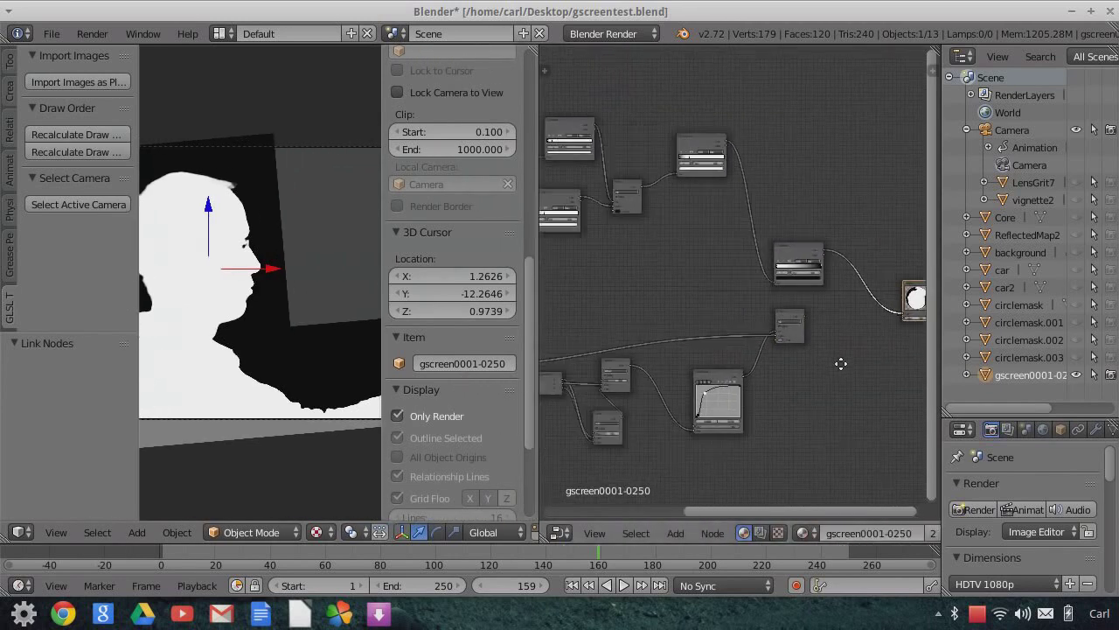
pyautogui.scroll(-1, 712, 314)
pyautogui.keyDown('ctrl'); pyautogui.hscroll(-3, 682, 302); pyautogui.keyUp('ctrl')
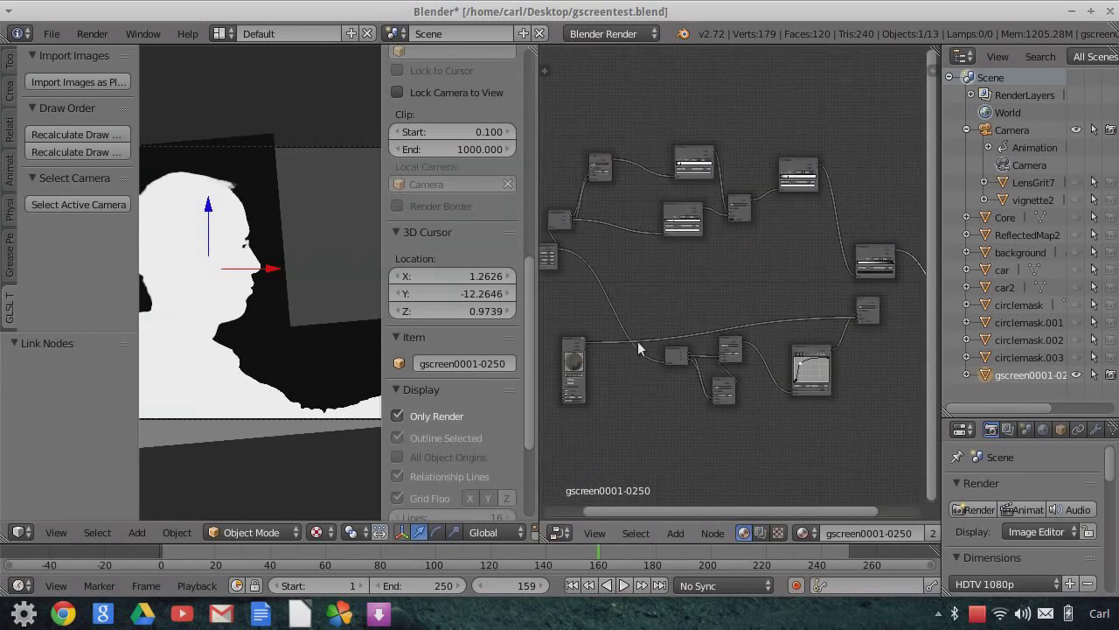
pyautogui.scroll(2, 730, 285)
pyautogui.scroll(-3, 716, 280)
pyautogui.moveTo(715, 273); pyautogui.dragTo(839, 327, button='middle')
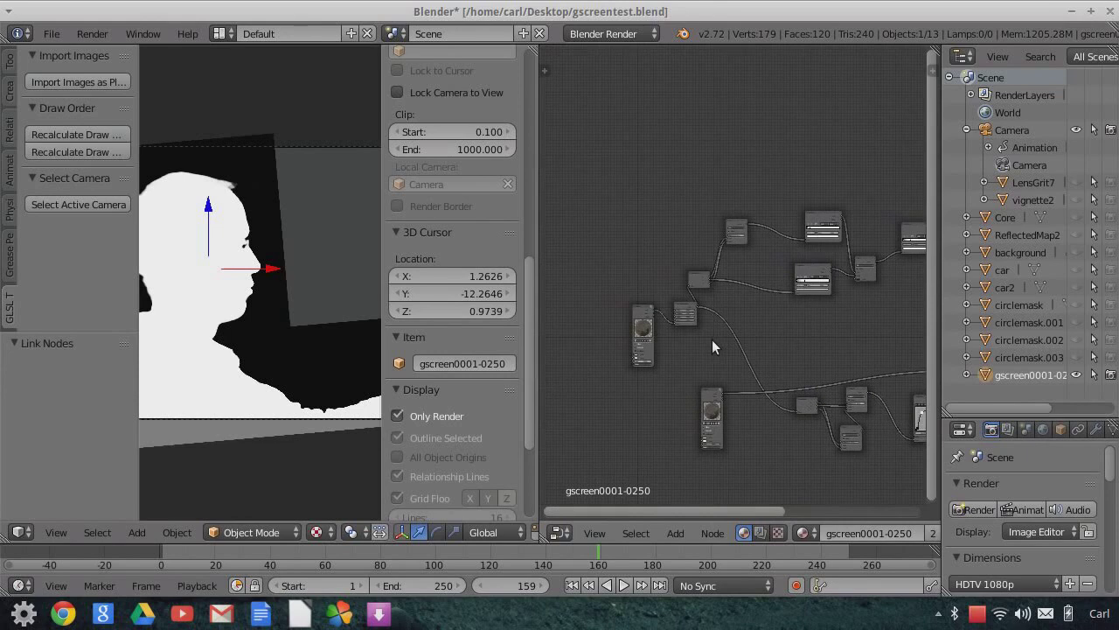
pyautogui.scroll(6, 704, 360)
pyautogui.moveTo(704, 361); pyautogui.dragTo(634, 328)
pyautogui.moveTo(634, 329); pyautogui.dragTo(629, 320, button='middle')
pyautogui.scroll(-4, 802, 316)
pyautogui.scroll(-3, 802, 317)
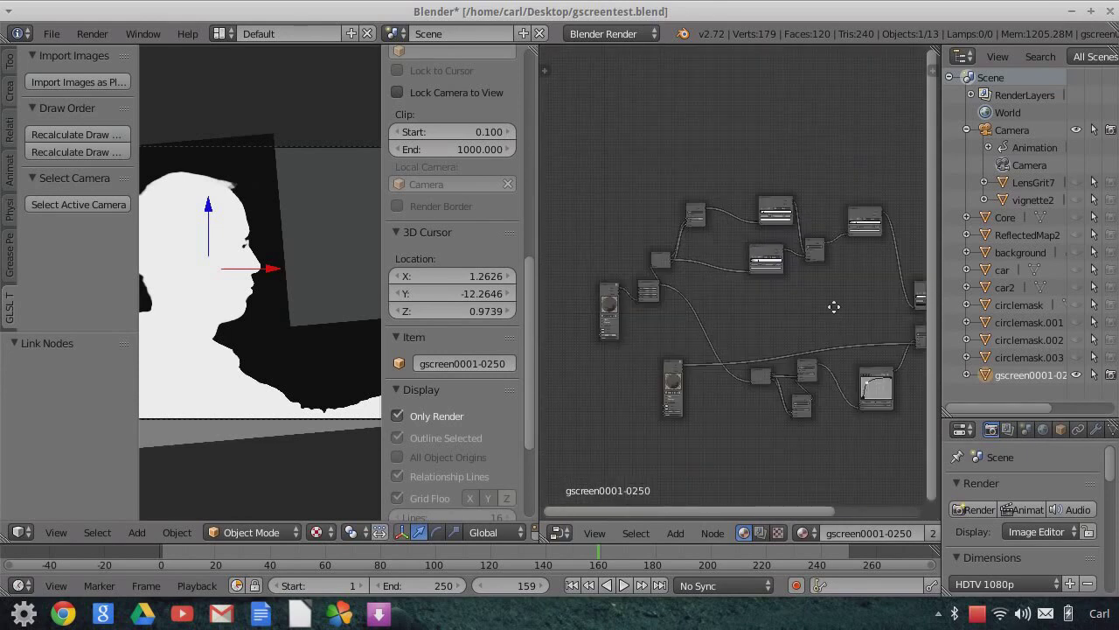
pyautogui.moveTo(800, 293); pyautogui.dragTo(772, 273, button='middle')
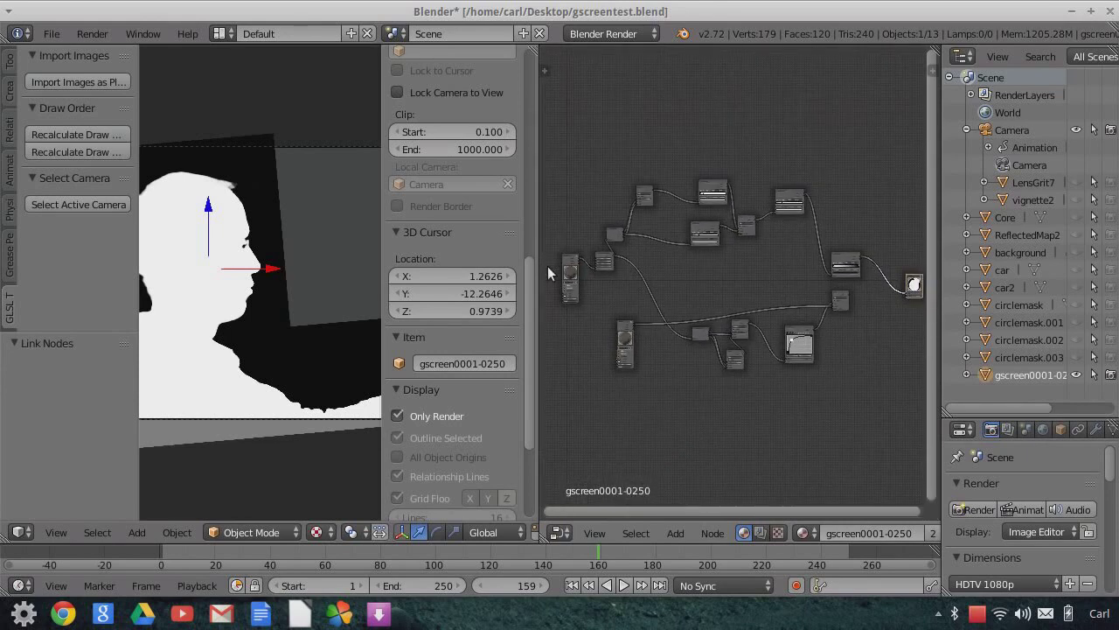
# Link the upper Material node's color to the Output node and inspect the raw green-screen footage around the face
pyautogui.moveTo(581, 258); pyautogui.dragTo(912, 288)
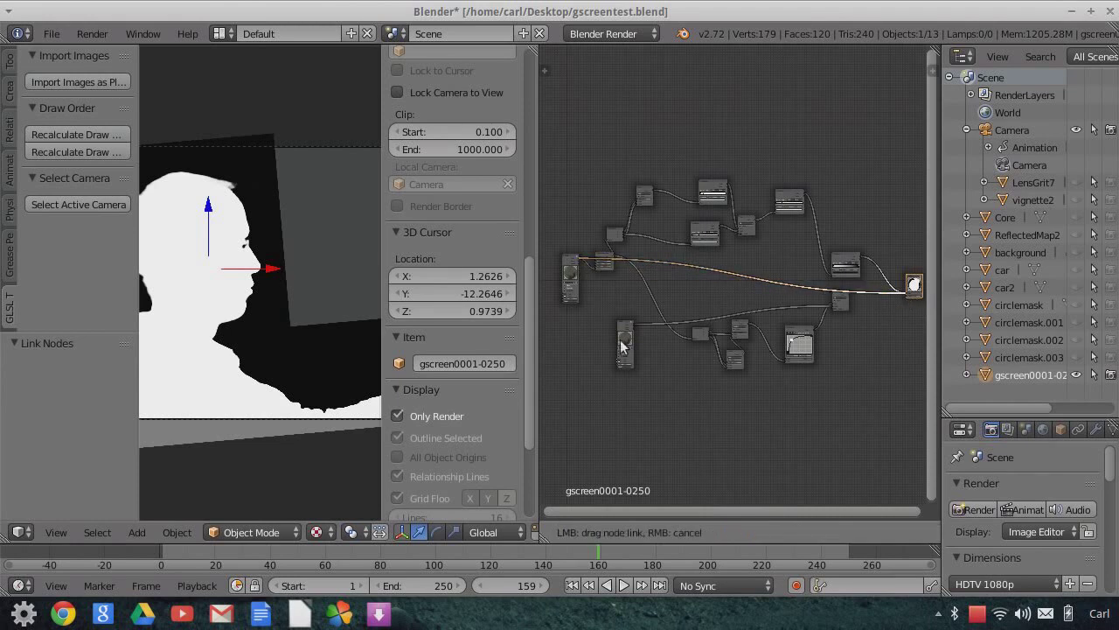
pyautogui.scroll(4, 259, 362)
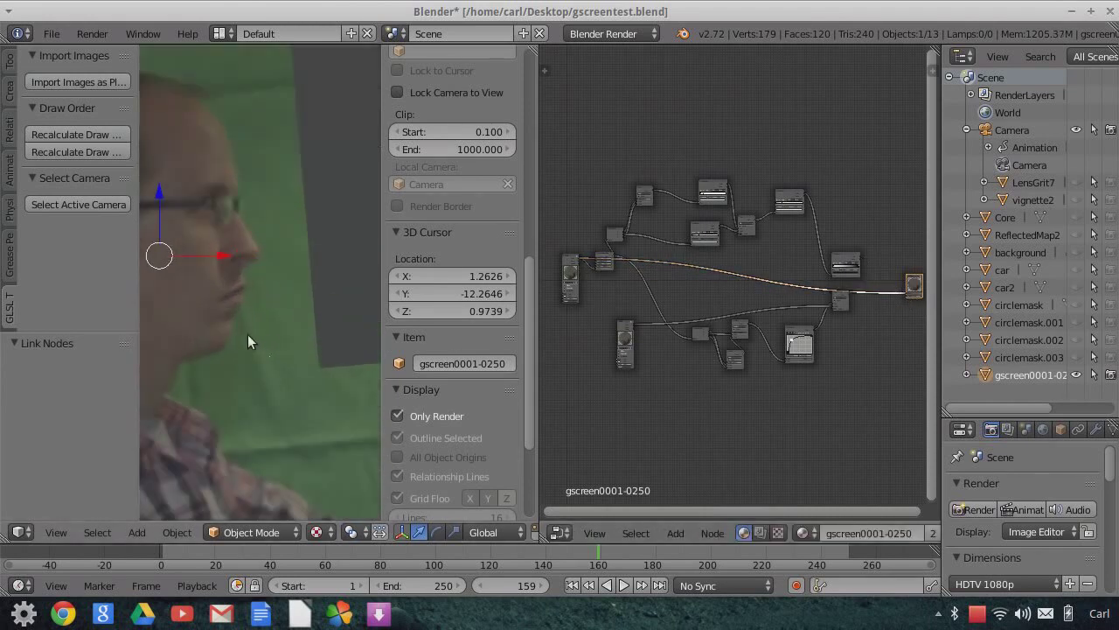
pyautogui.scroll(2, 224, 302)
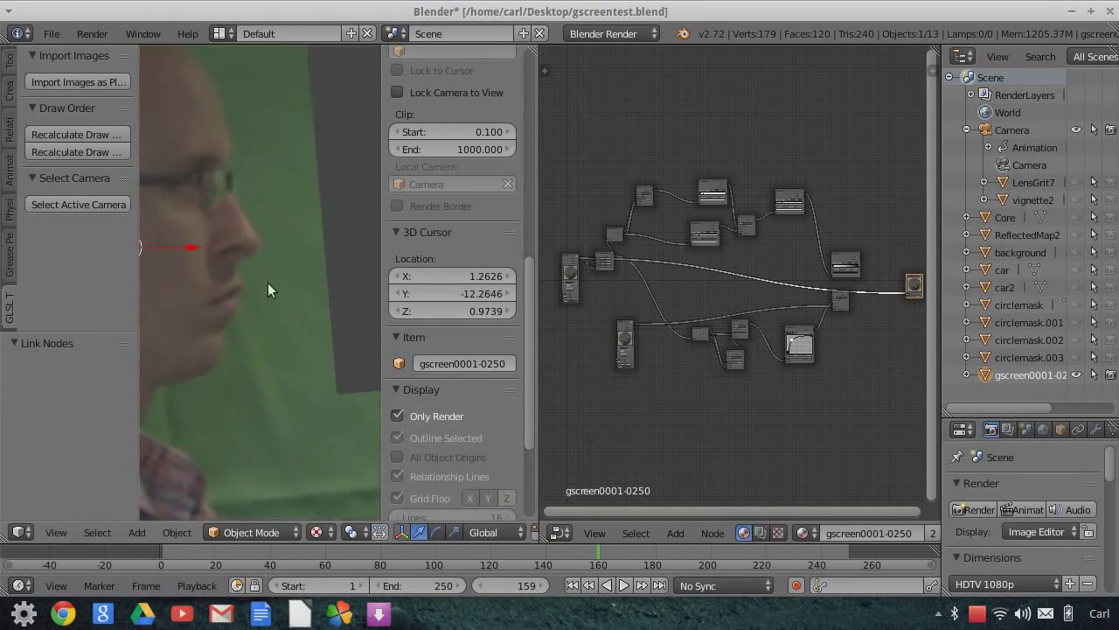
pyautogui.scroll(-4, 254, 287)
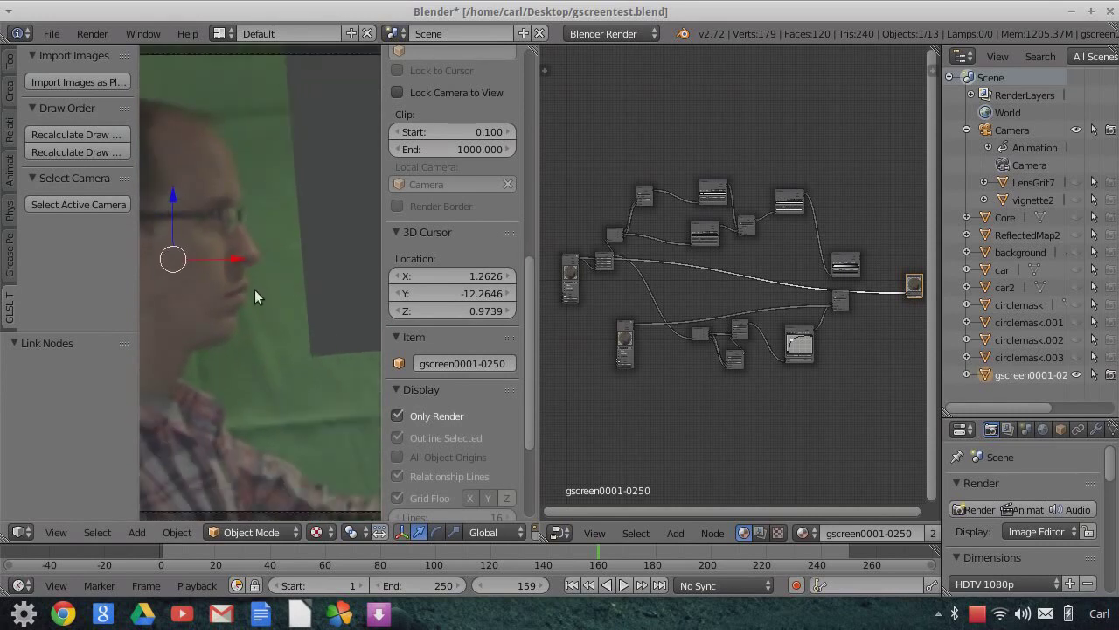
# Link the lower Material node's color to the Output node and inspect its footage around the face
pyautogui.moveTo(747, 402); pyautogui.dragTo(706, 400, button='middle')
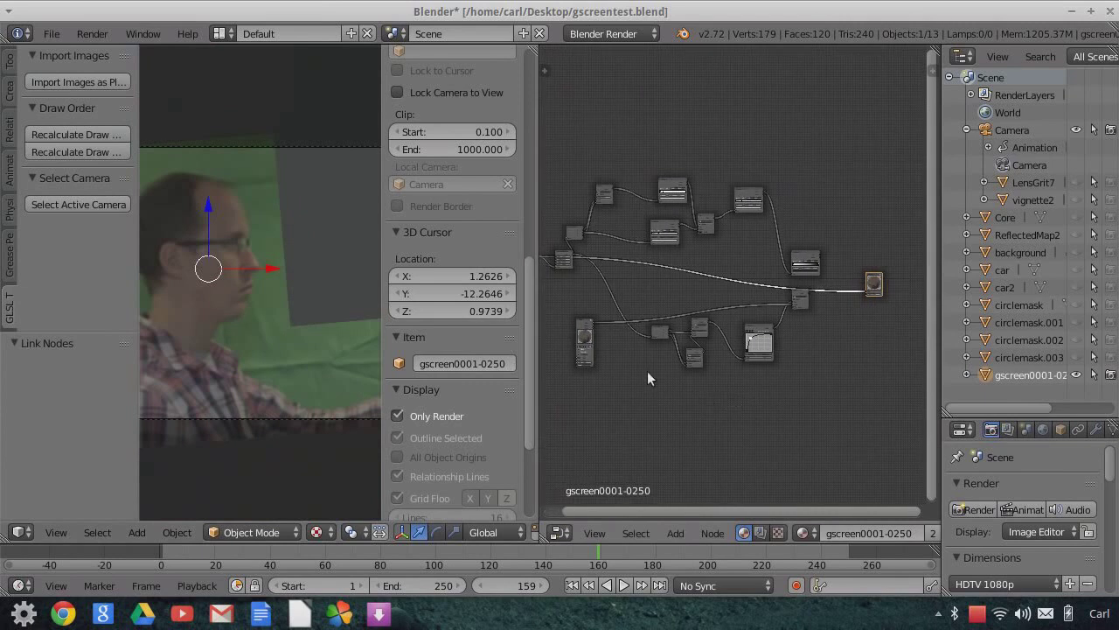
pyautogui.moveTo(595, 323); pyautogui.dragTo(864, 296)
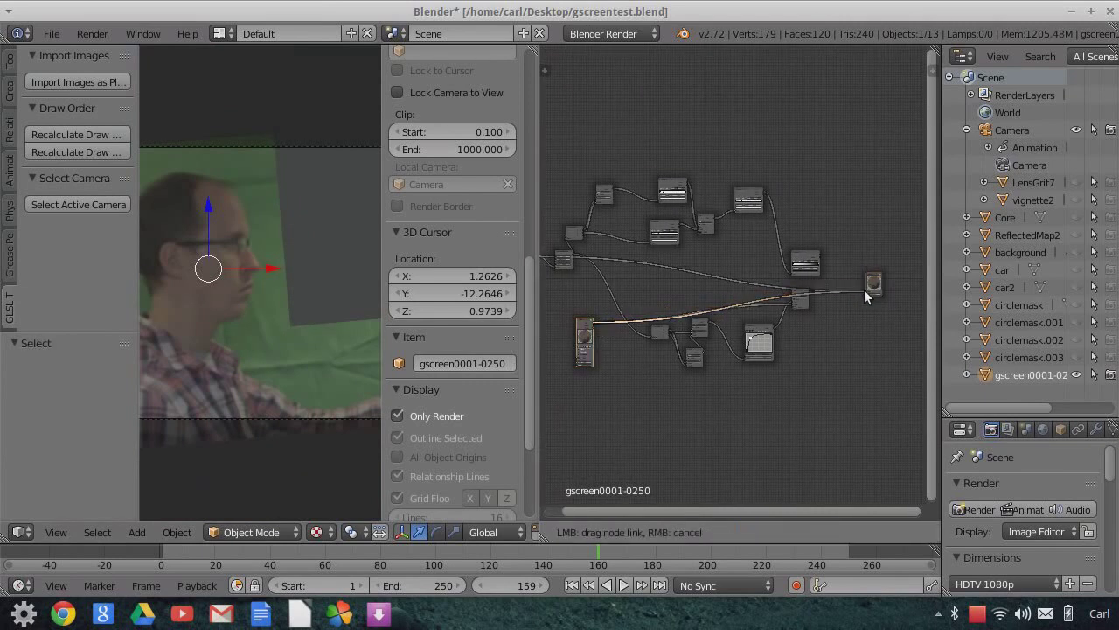
pyautogui.moveTo(725, 360); pyautogui.dragTo(724, 361)
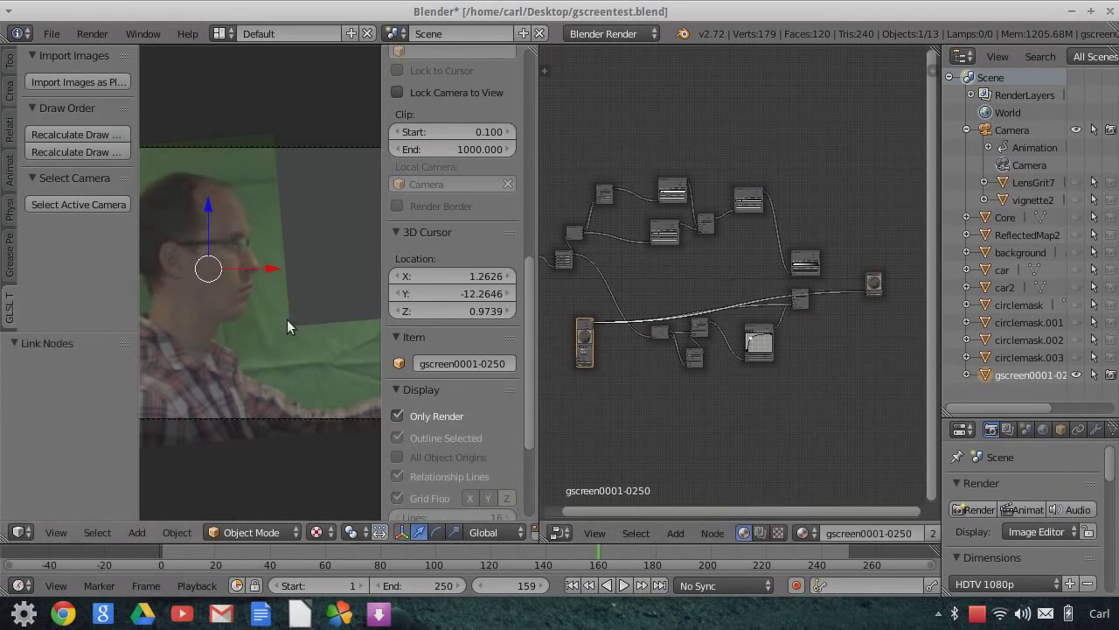
pyautogui.scroll(2, 287, 319)
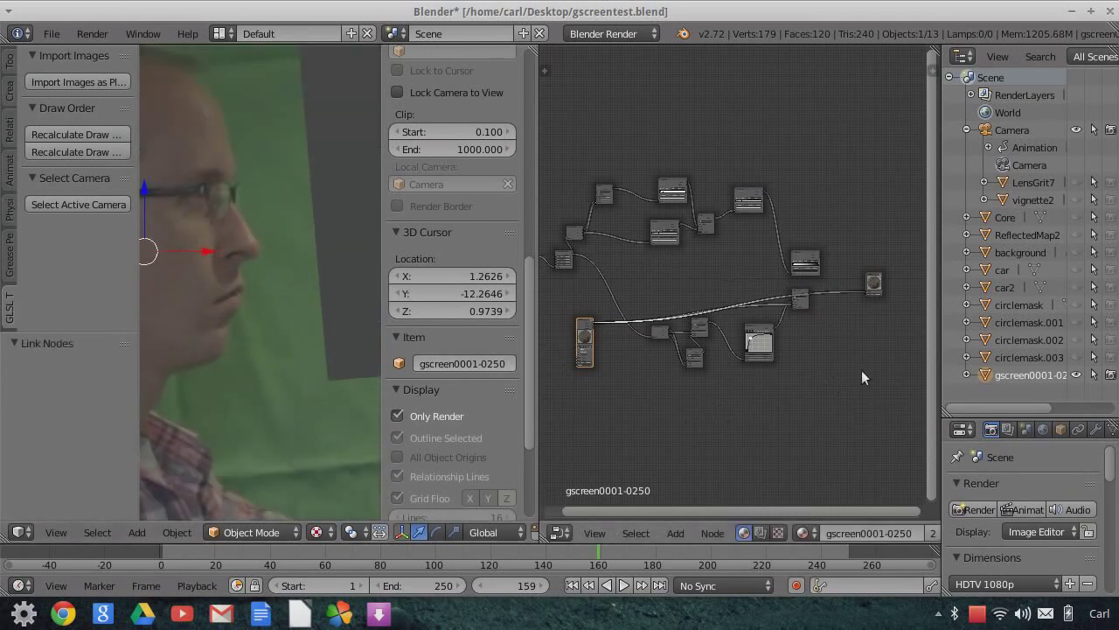
# Display the gscreen0001-0250 plane's material settings in a wider, taller Properties editor
pyautogui.moveTo(861, 370); pyautogui.dragTo(839, 381, button='middle')
pyautogui.moveTo(645, 283); pyautogui.dragTo(677, 274, button='middle')
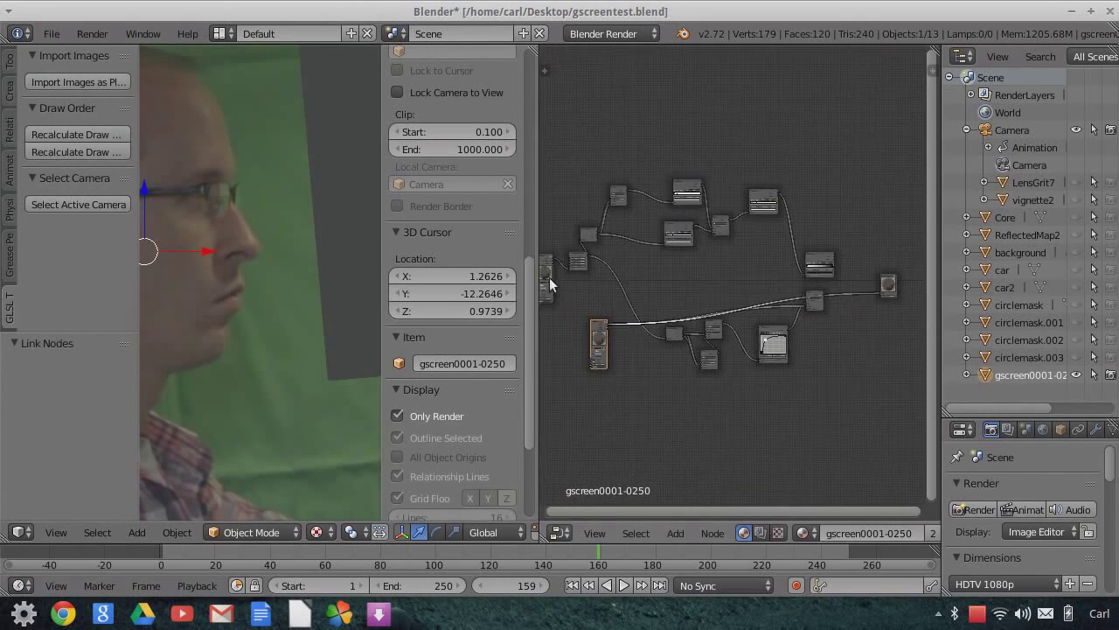
pyautogui.moveTo(940, 431); pyautogui.dragTo(795, 412)
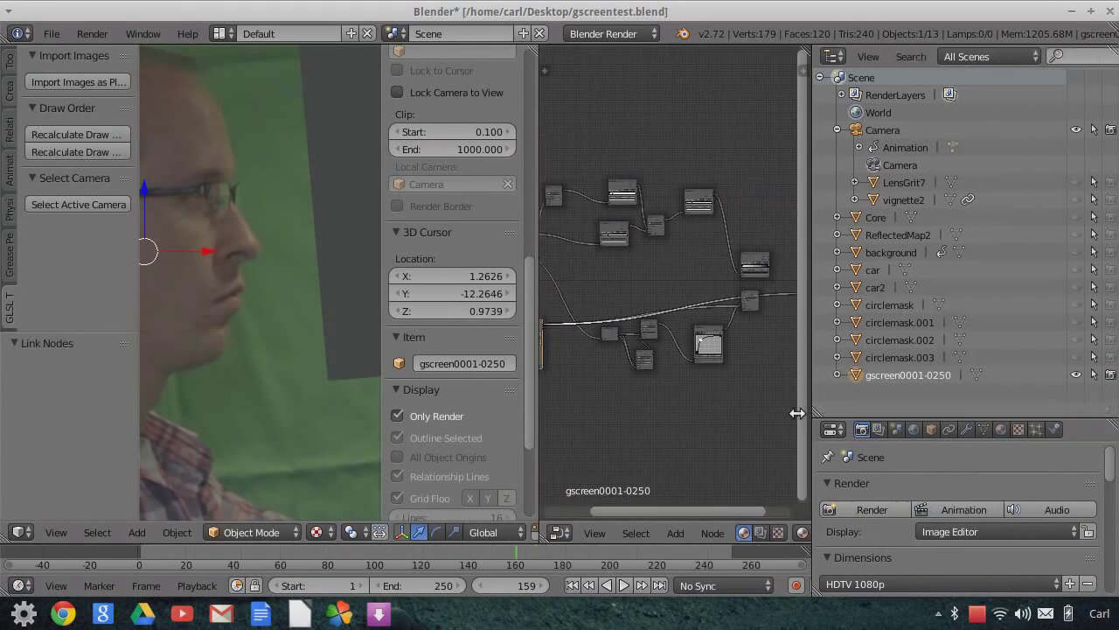
pyautogui.click(987, 428)
pyautogui.moveTo(965, 392); pyautogui.dragTo(962, 348)
pyautogui.scroll(5, 953, 427)
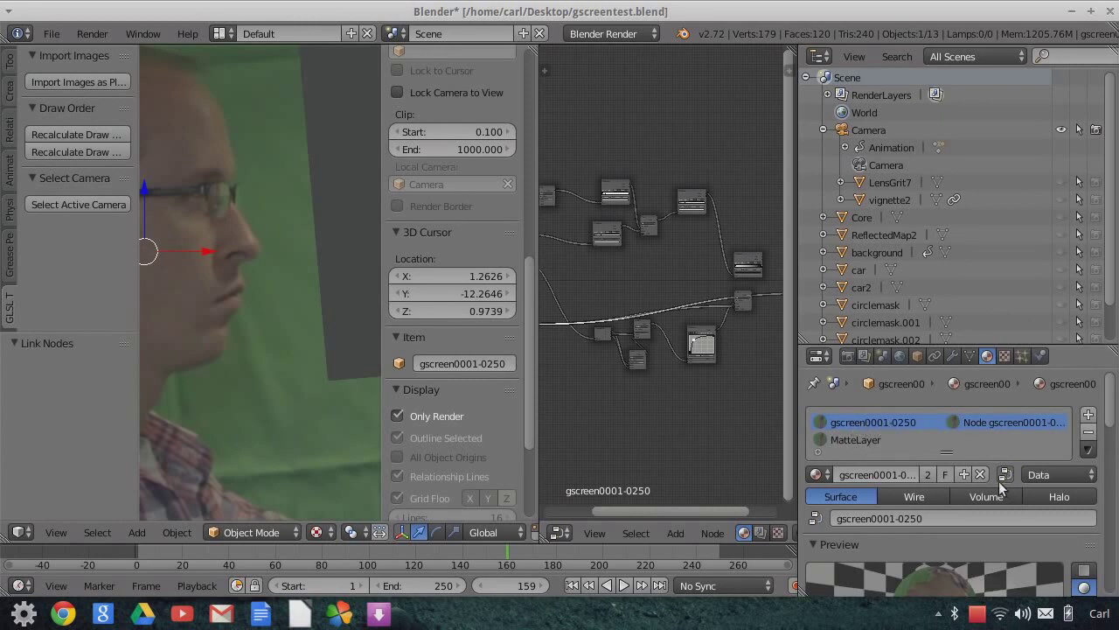
# Examine the two Material nodes, then the Hue Saturation Value and Separate RGB nodes close up
pyautogui.scroll(-2, 626, 413)
pyautogui.moveTo(626, 413); pyautogui.dragTo(728, 406, button='middle')
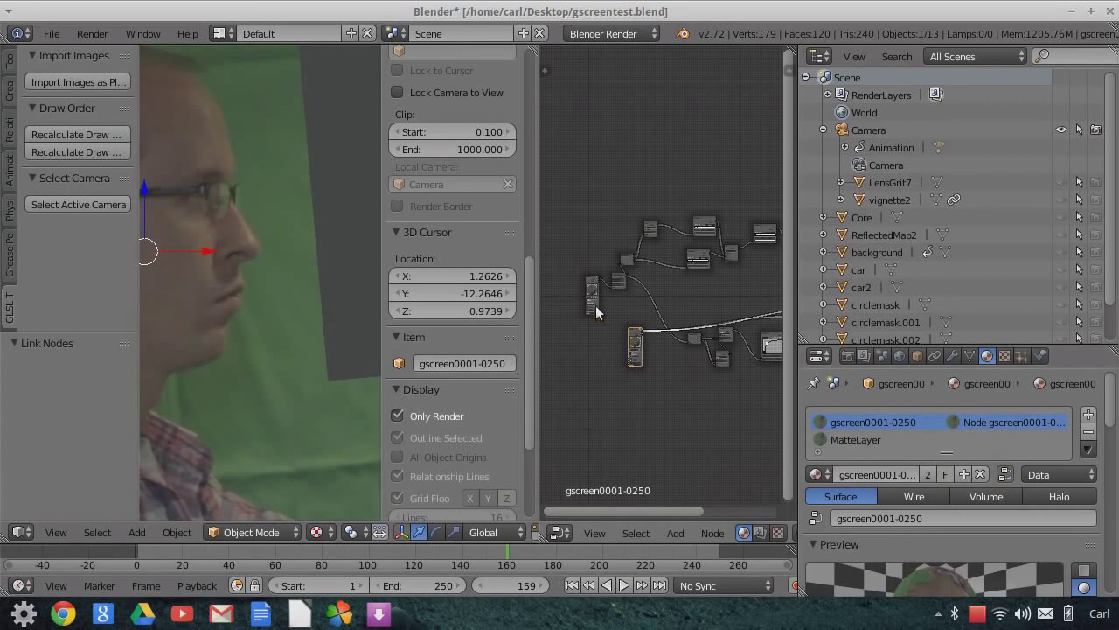
pyautogui.moveTo(607, 297); pyautogui.dragTo(600, 301, button='middle')
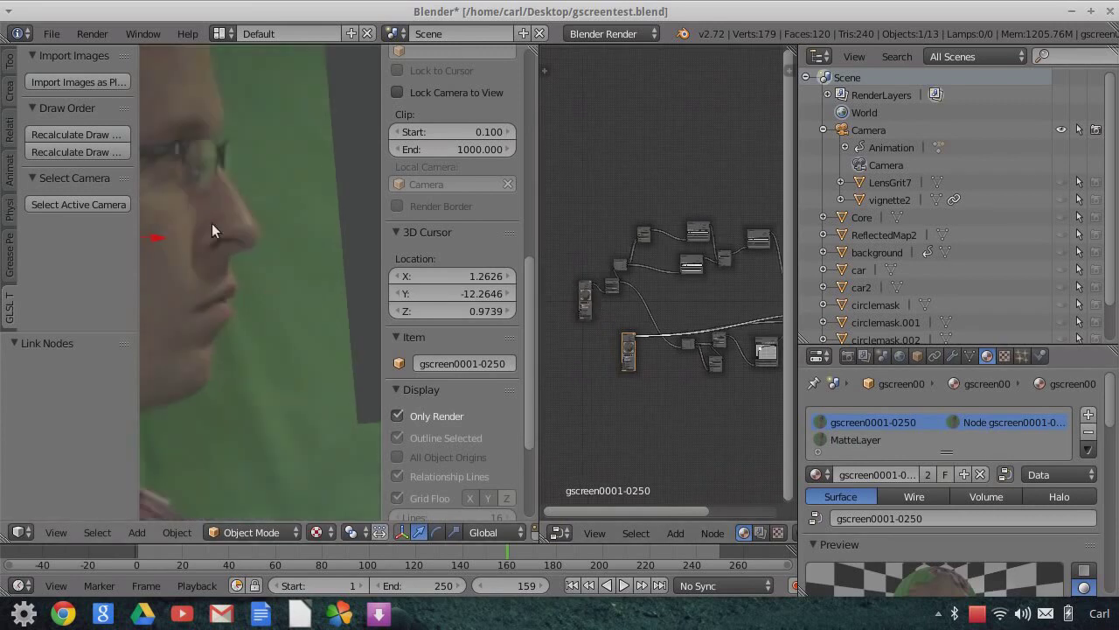
pyautogui.moveTo(672, 408); pyautogui.dragTo(709, 312, button='middle')
pyautogui.scroll(4, 709, 313)
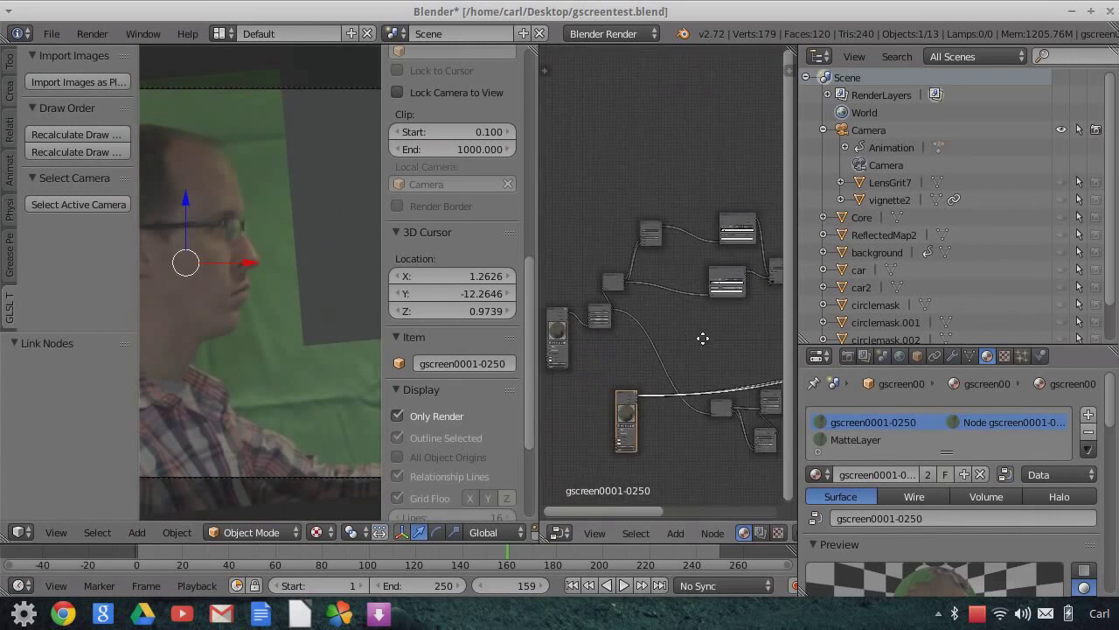
pyautogui.scroll(4, 574, 358)
pyautogui.moveTo(576, 366); pyautogui.dragTo(661, 386, button='middle')
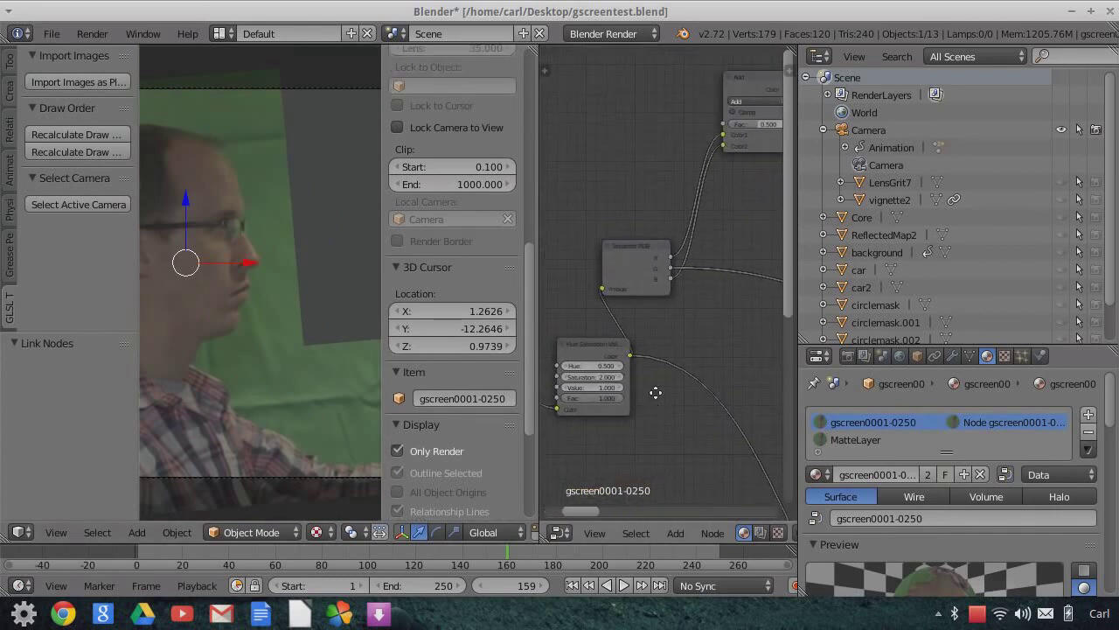
pyautogui.scroll(3, 603, 336)
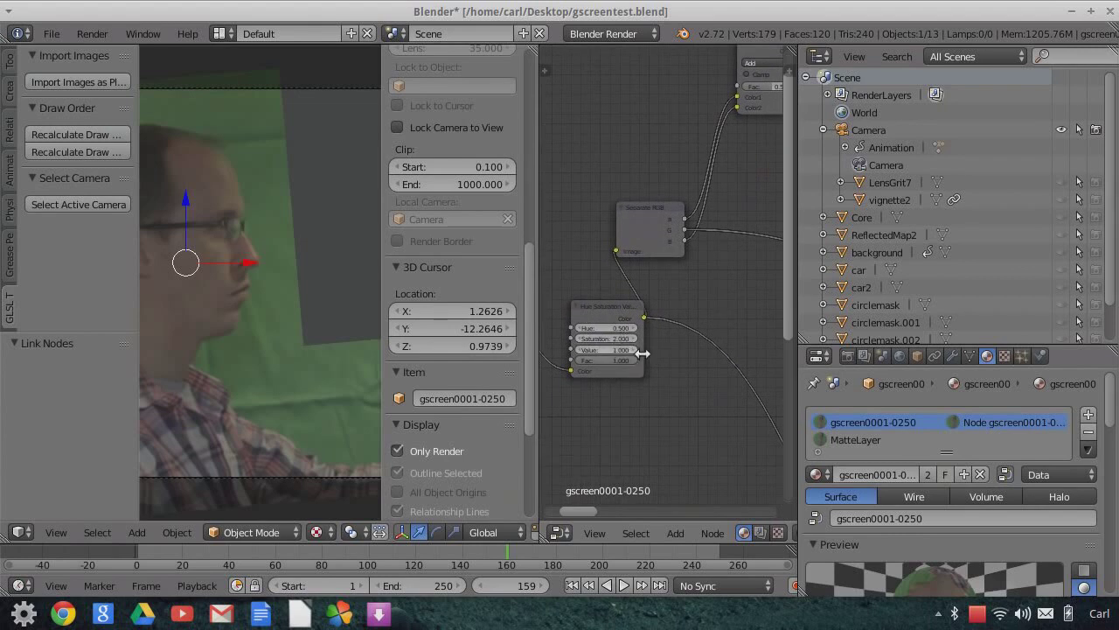
pyautogui.scroll(1, 671, 416)
pyautogui.moveTo(671, 416); pyautogui.dragTo(706, 391, button='middle')
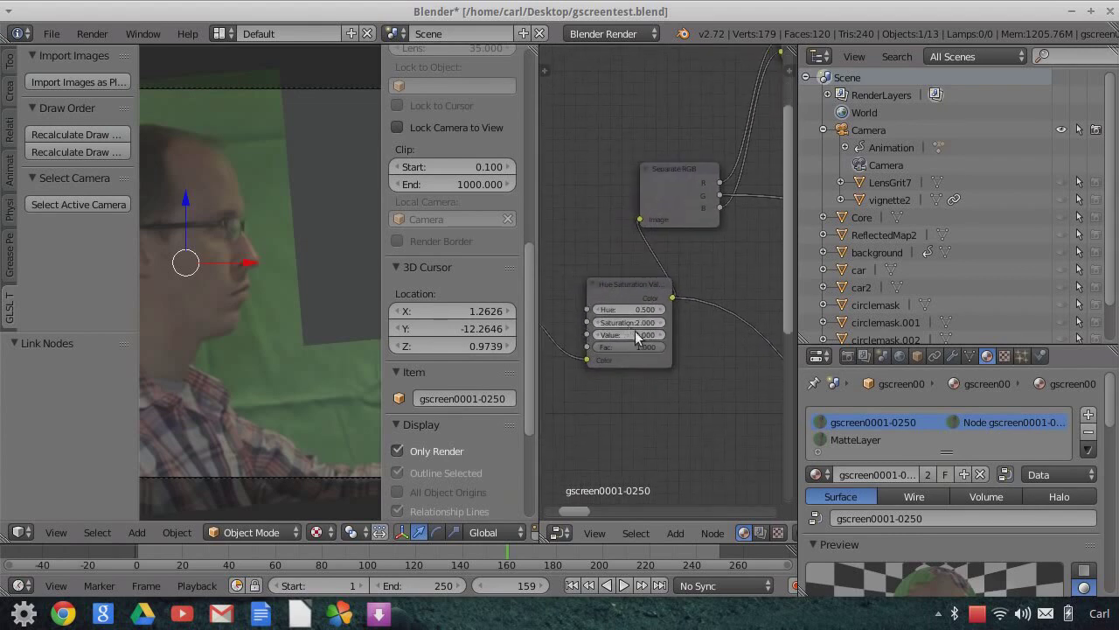
# Widen the node editor and move the lower Material node slightly down and to the right in the material node tree
pyautogui.scroll(-4, 695, 366)
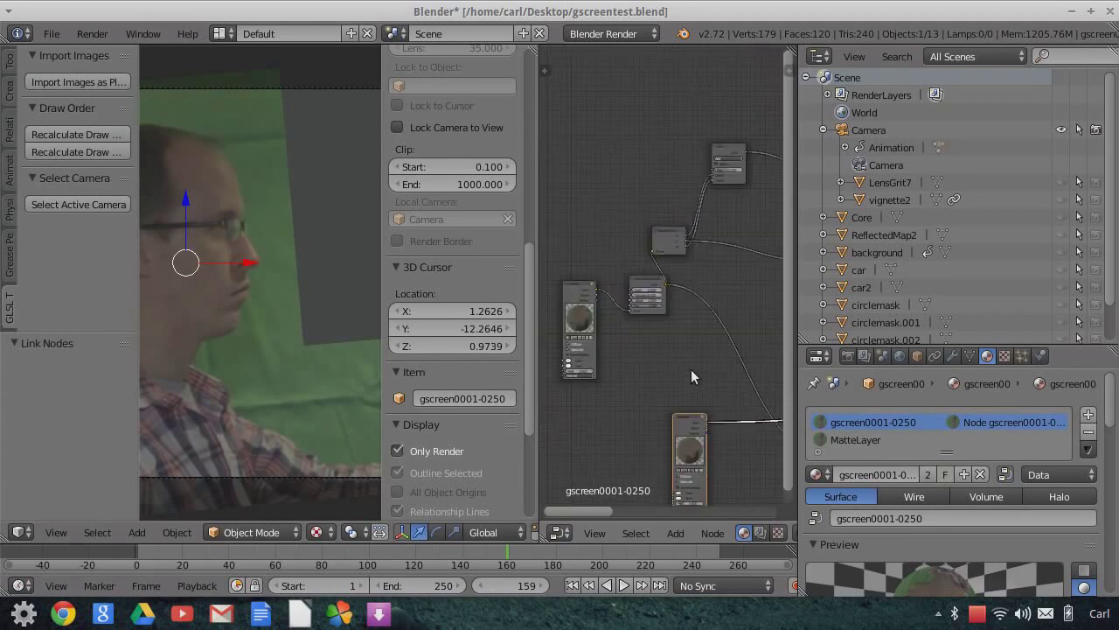
pyautogui.moveTo(735, 309); pyautogui.dragTo(606, 283, button='middle')
pyautogui.scroll(-2, 651, 286)
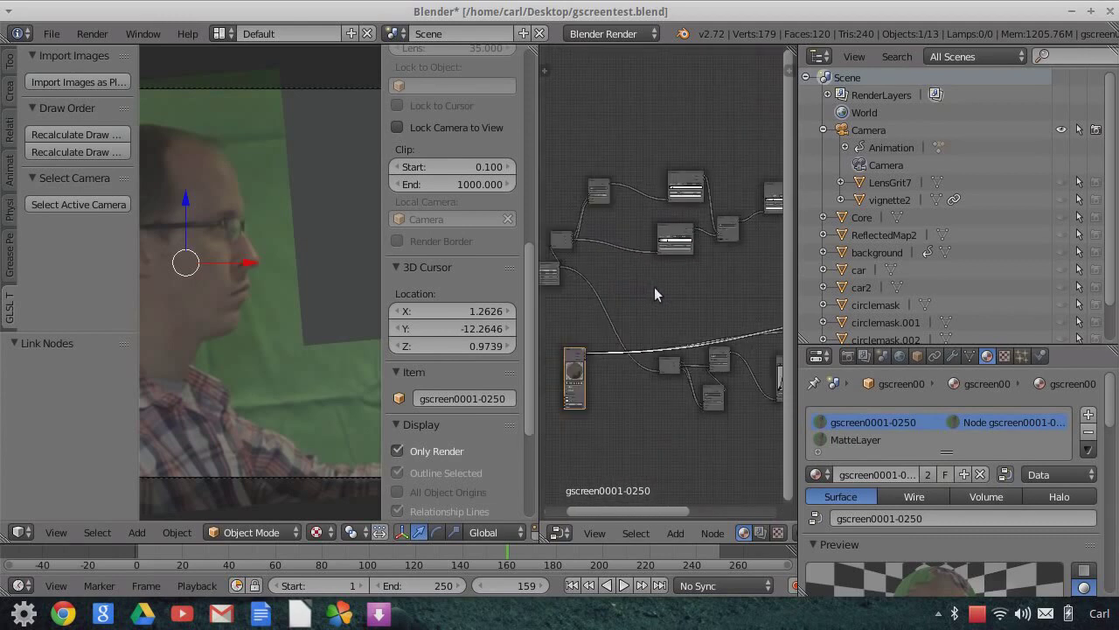
pyautogui.scroll(-1, 668, 282)
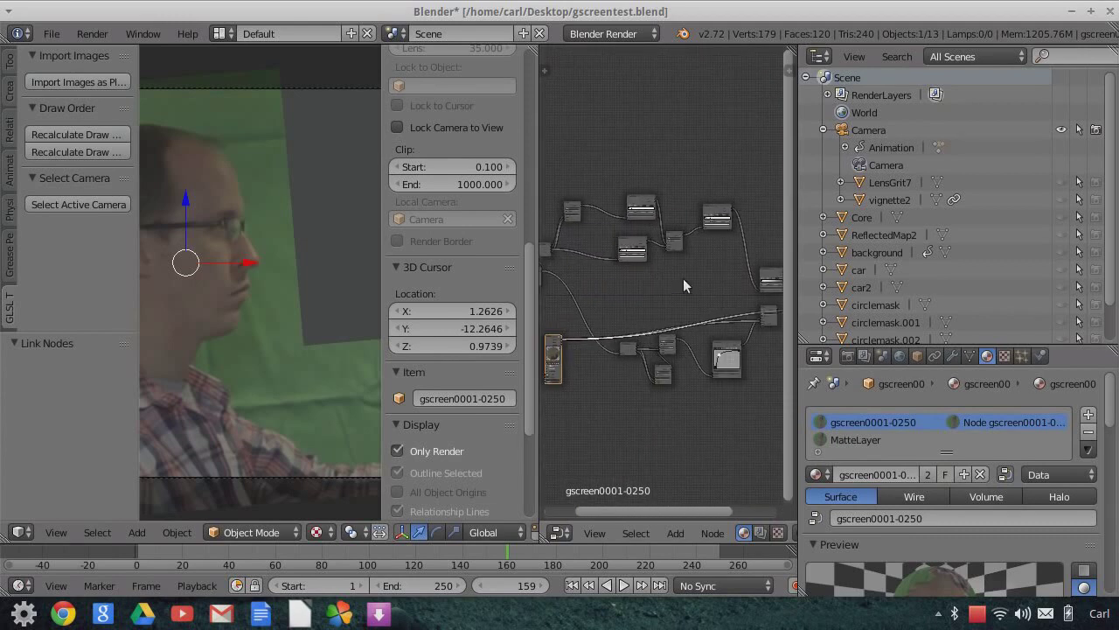
pyautogui.scroll(-1, 695, 284)
pyautogui.moveTo(695, 283); pyautogui.dragTo(658, 258, button='middle')
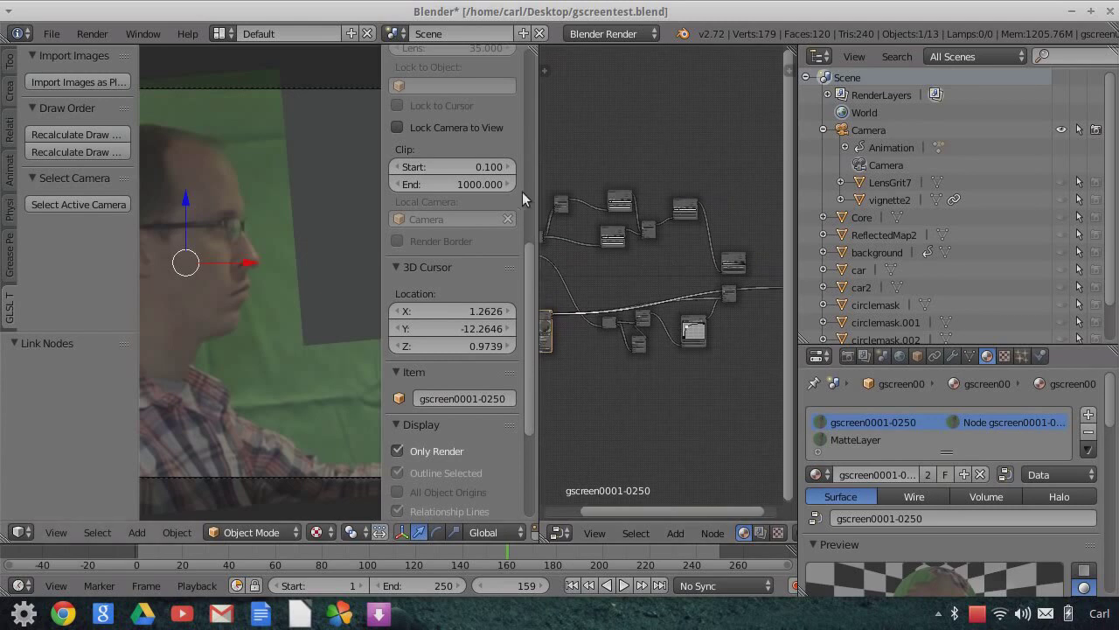
pyautogui.moveTo(538, 186); pyautogui.dragTo(456, 189)
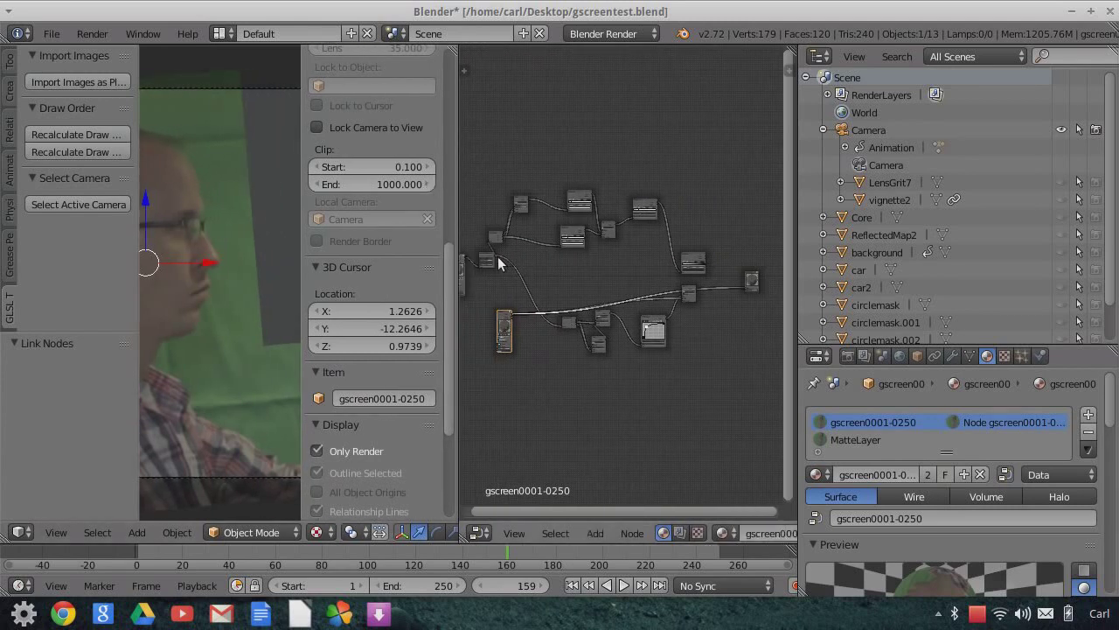
pyautogui.press('g')
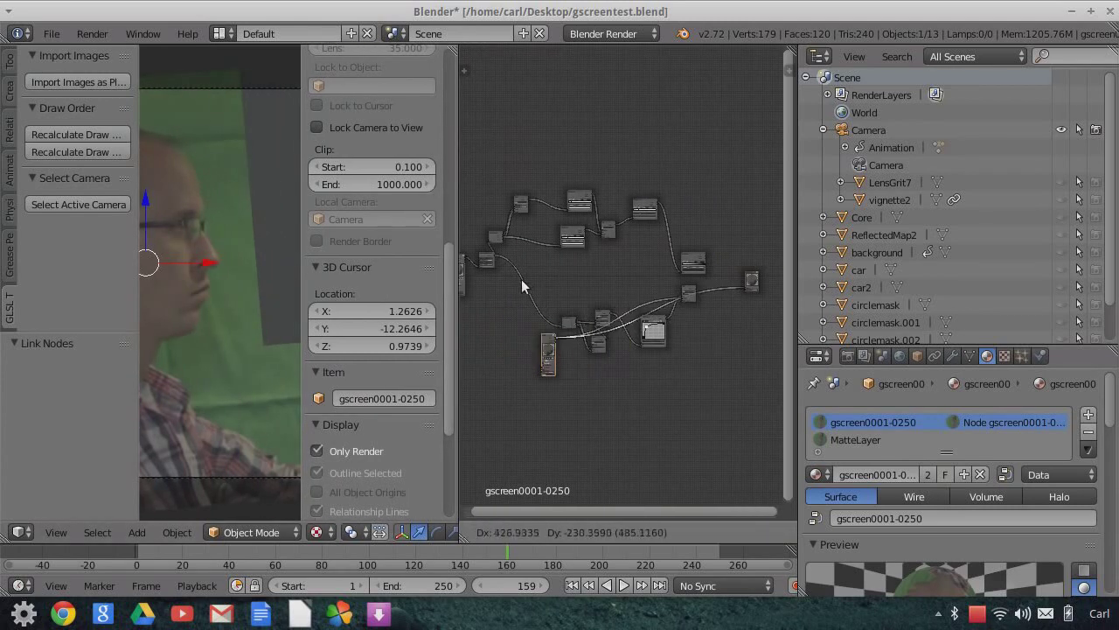
pyautogui.click(507, 284)
# Link the Hue Saturation Value node's color to the Output node and inspect the saturated footage in an enlarged 3D view
pyautogui.moveTo(495, 256); pyautogui.dragTo(744, 285)
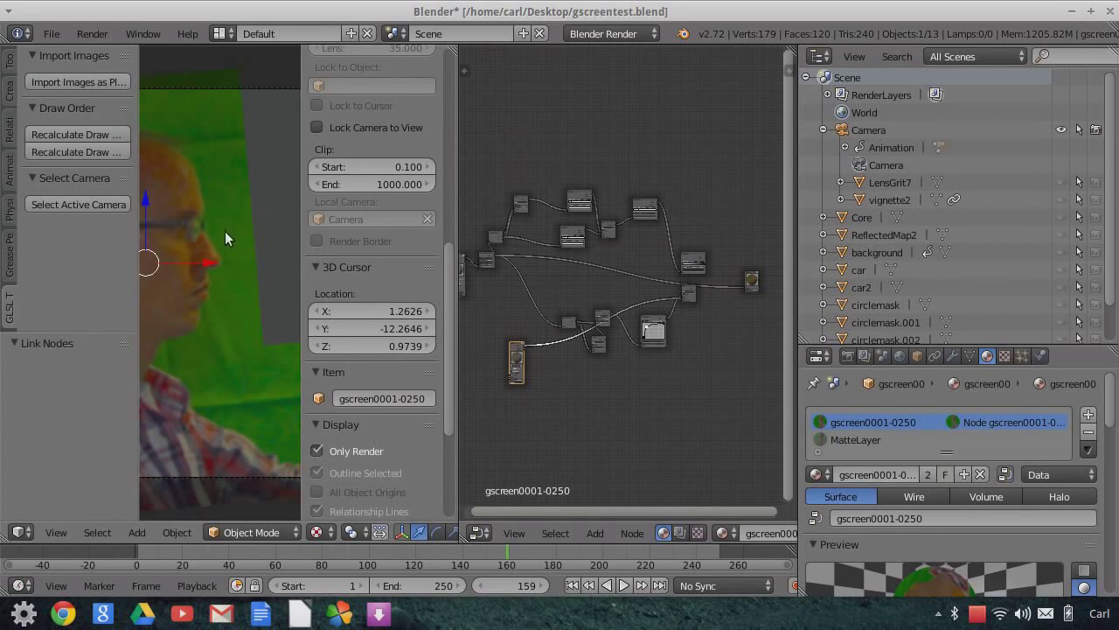
pyautogui.scroll(-3, 248, 305)
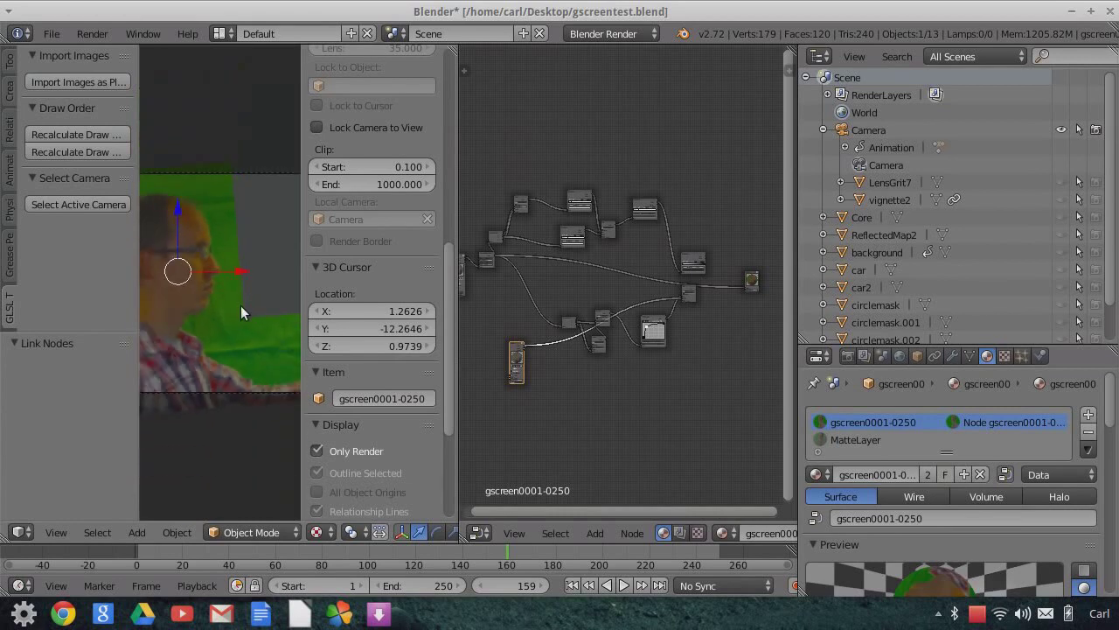
pyautogui.moveTo(455, 195); pyautogui.dragTo(645, 199)
pyautogui.scroll(2, 341, 342)
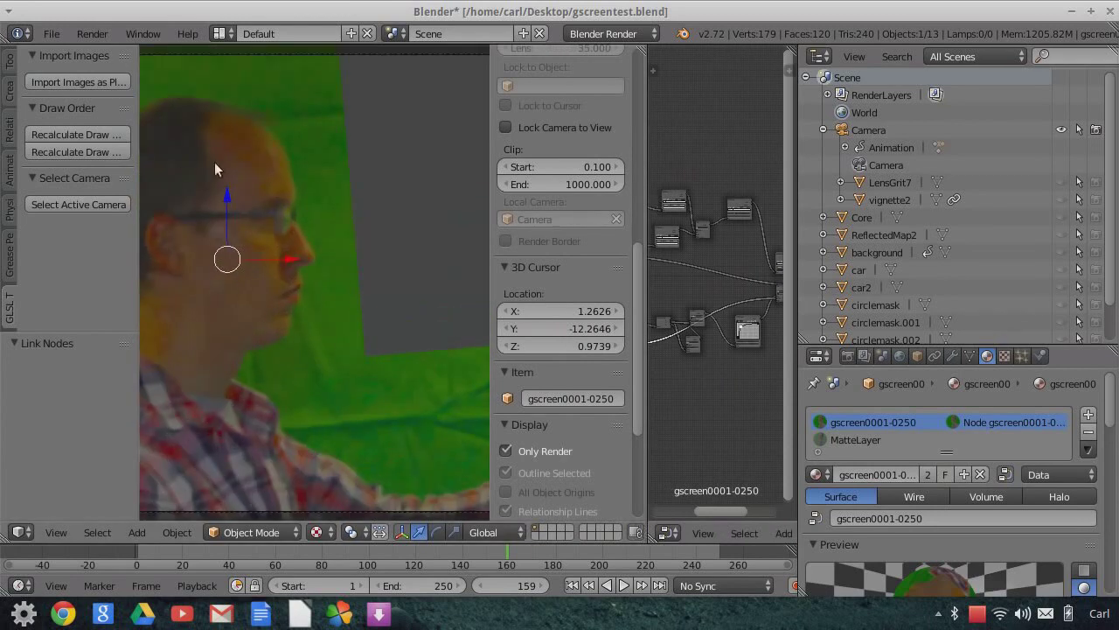
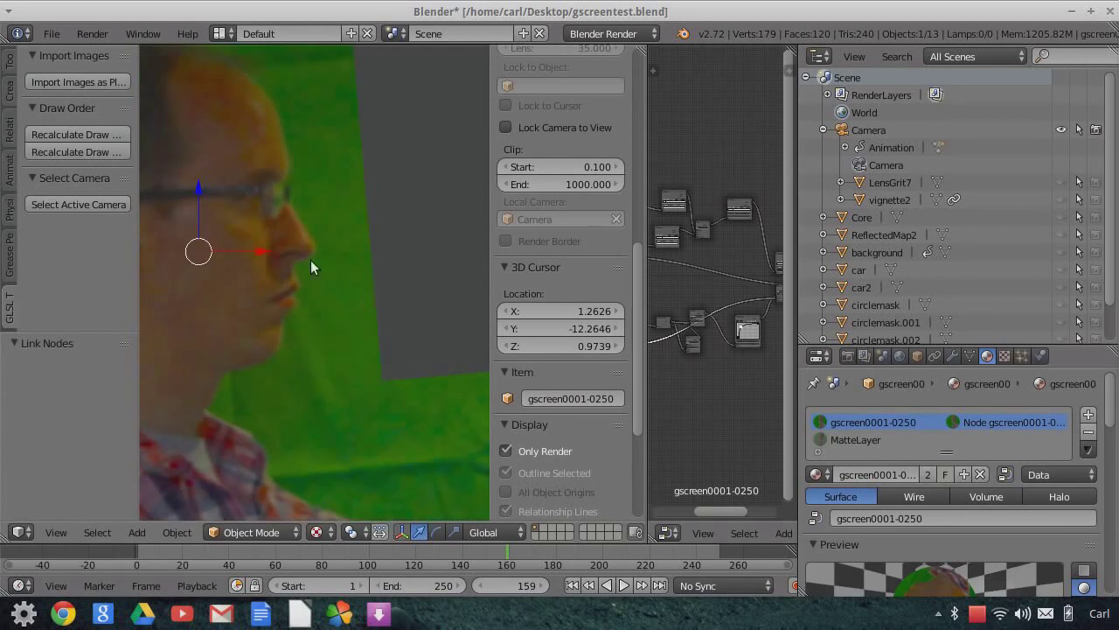
pyautogui.scroll(-4, 328, 213)
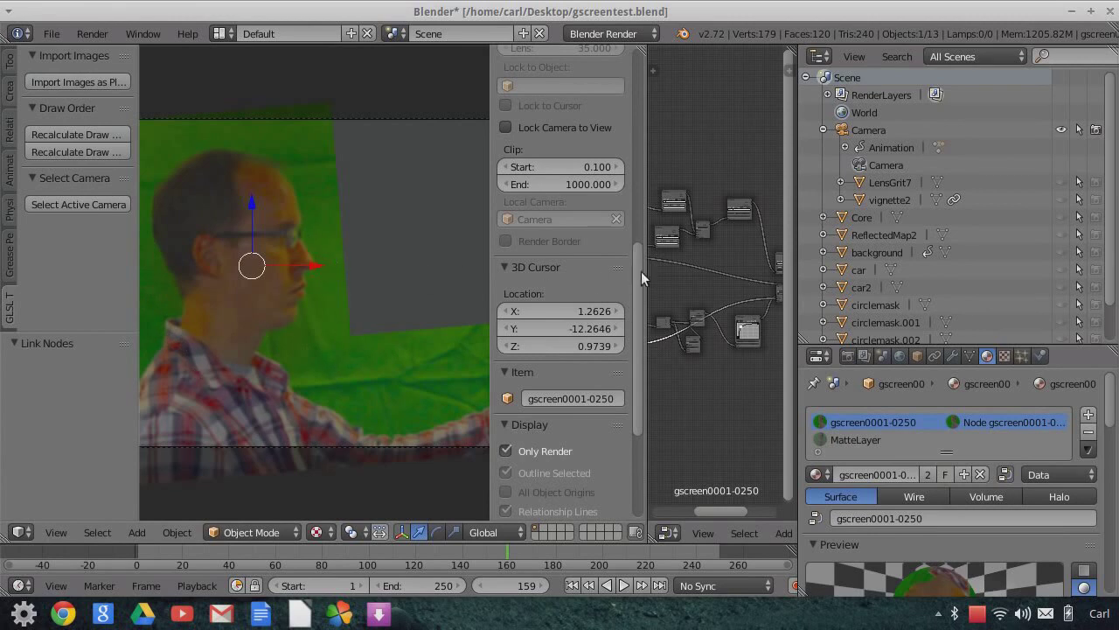
# Examine up close how the Hue Saturation Value node feeds the Separate RGB node
pyautogui.moveTo(647, 273); pyautogui.dragTo(393, 283)
pyautogui.moveTo(512, 287); pyautogui.dragTo(615, 312, button='middle')
pyautogui.scroll(2, 560, 306)
pyautogui.scroll(6, 563, 298)
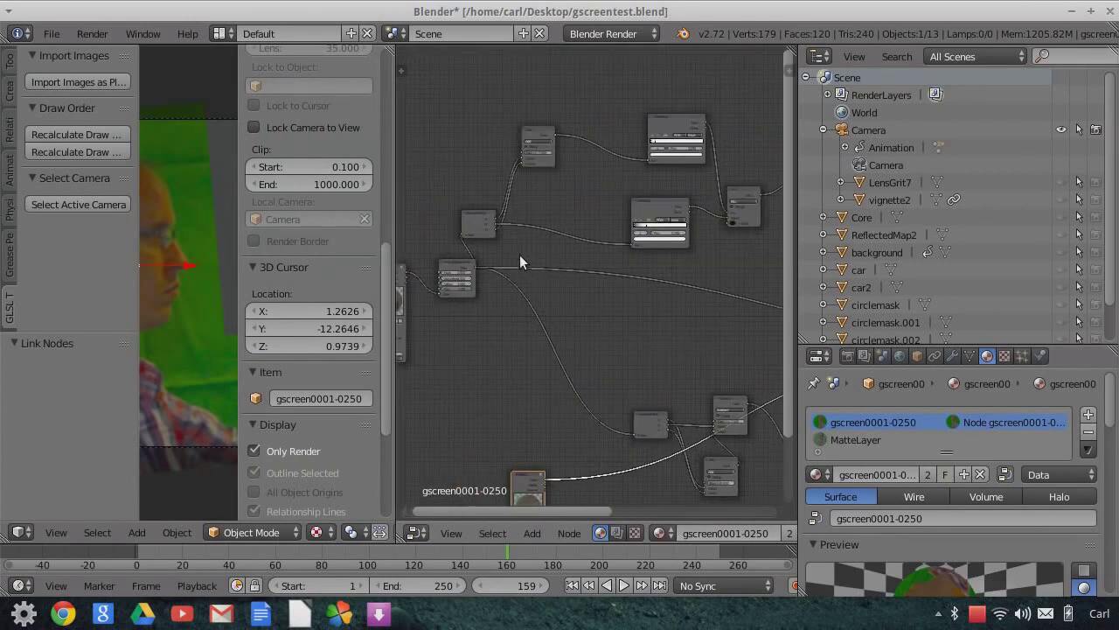
pyautogui.moveTo(525, 265); pyautogui.dragTo(589, 264, button='middle')
pyautogui.scroll(2, 589, 265)
pyautogui.scroll(2, 569, 289)
pyautogui.moveTo(526, 278); pyautogui.dragTo(591, 310, button='middle')
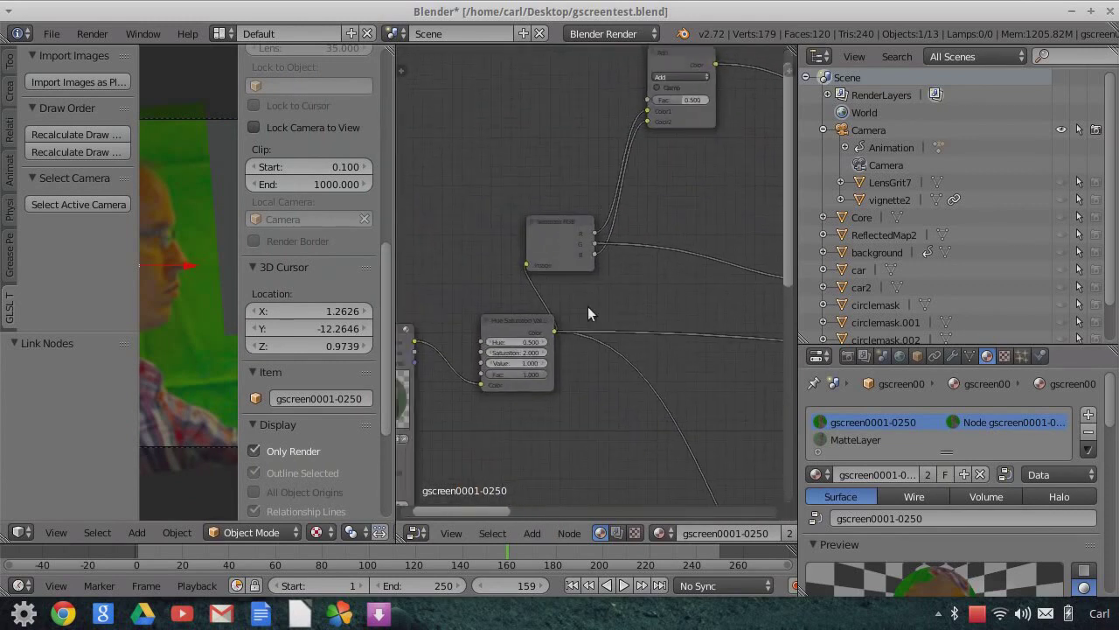
pyautogui.scroll(2, 575, 271)
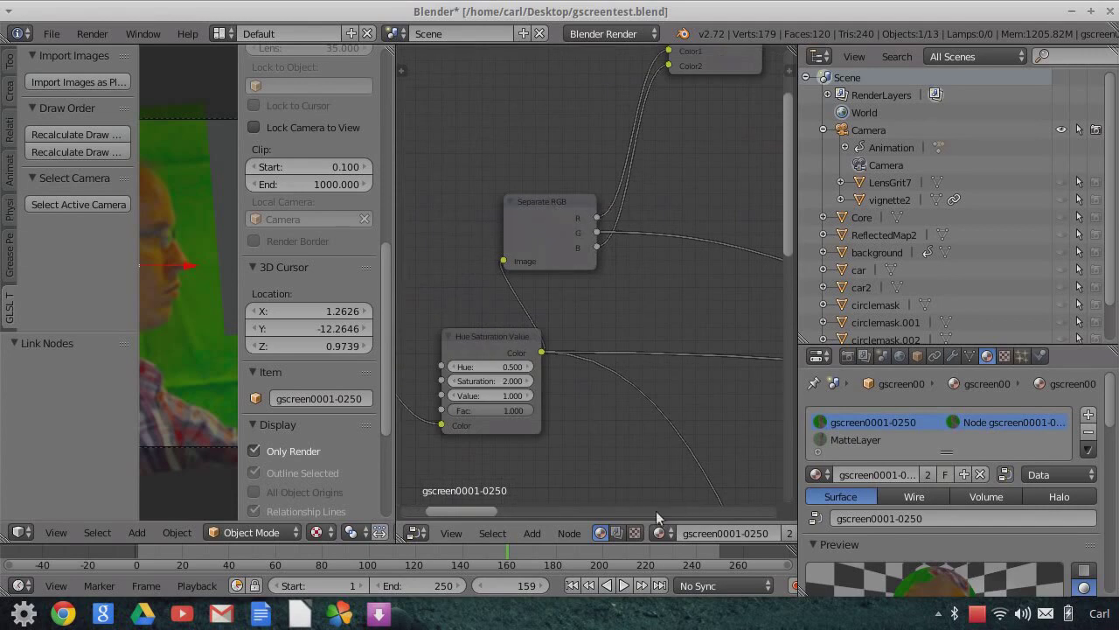
# Show the Converter category of addable nodes, where Separate RGB is found
pyautogui.click(569, 532)
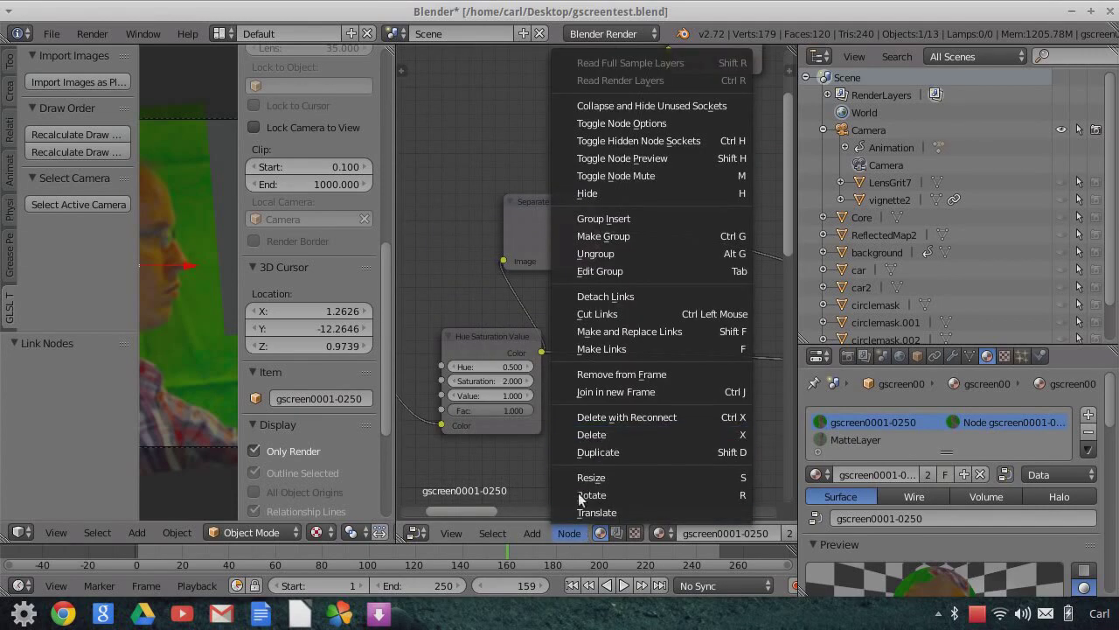
pyautogui.moveTo(533, 534)
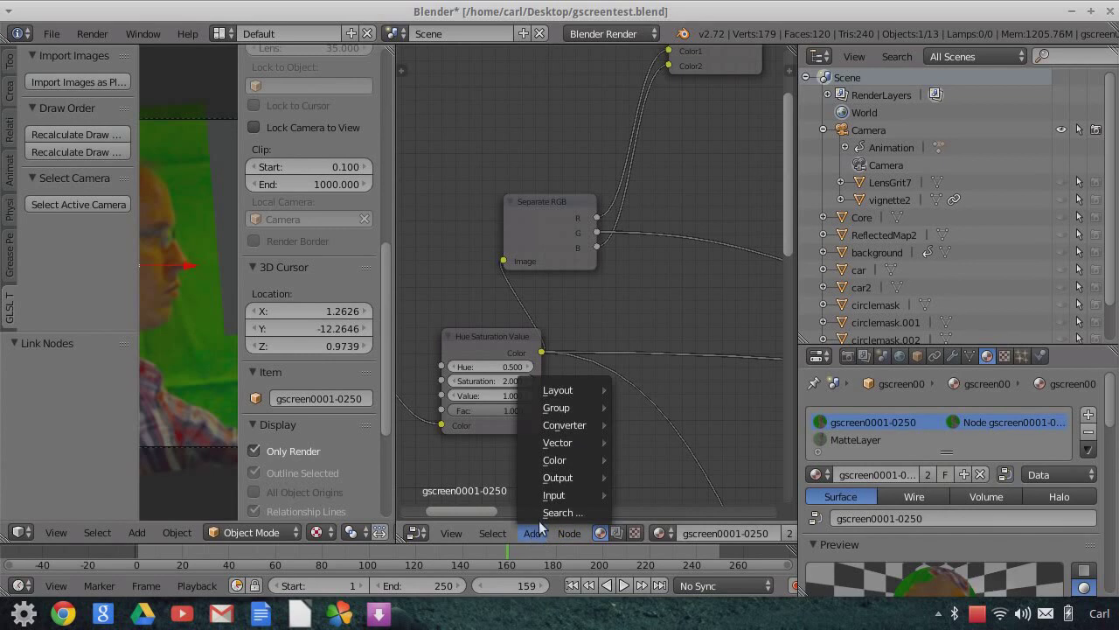
pyautogui.moveTo(556, 464)
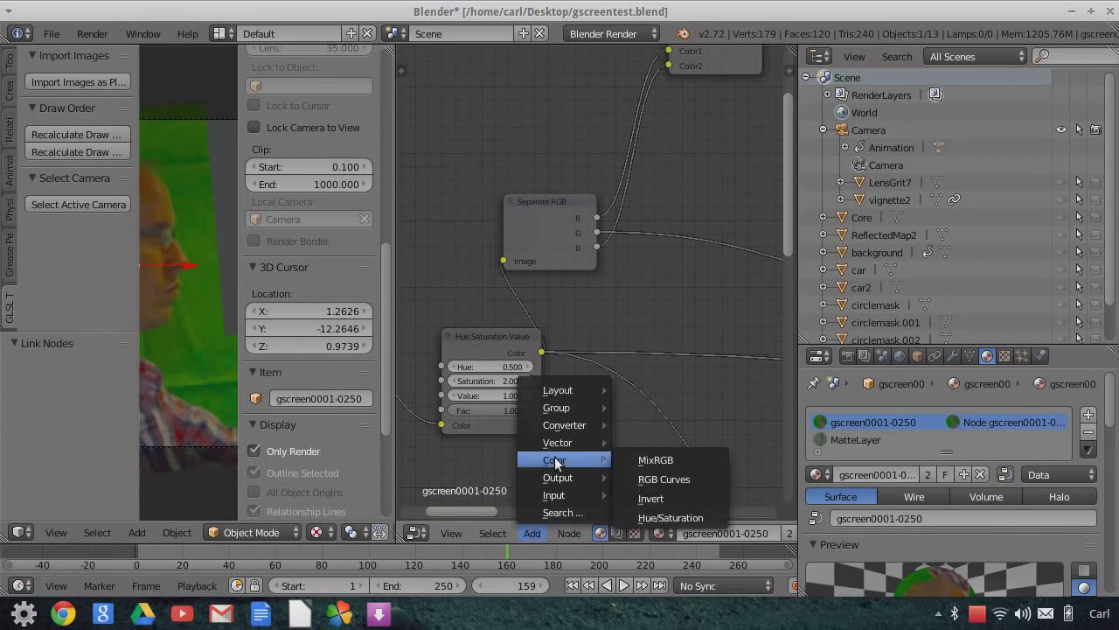
pyautogui.moveTo(564, 425)
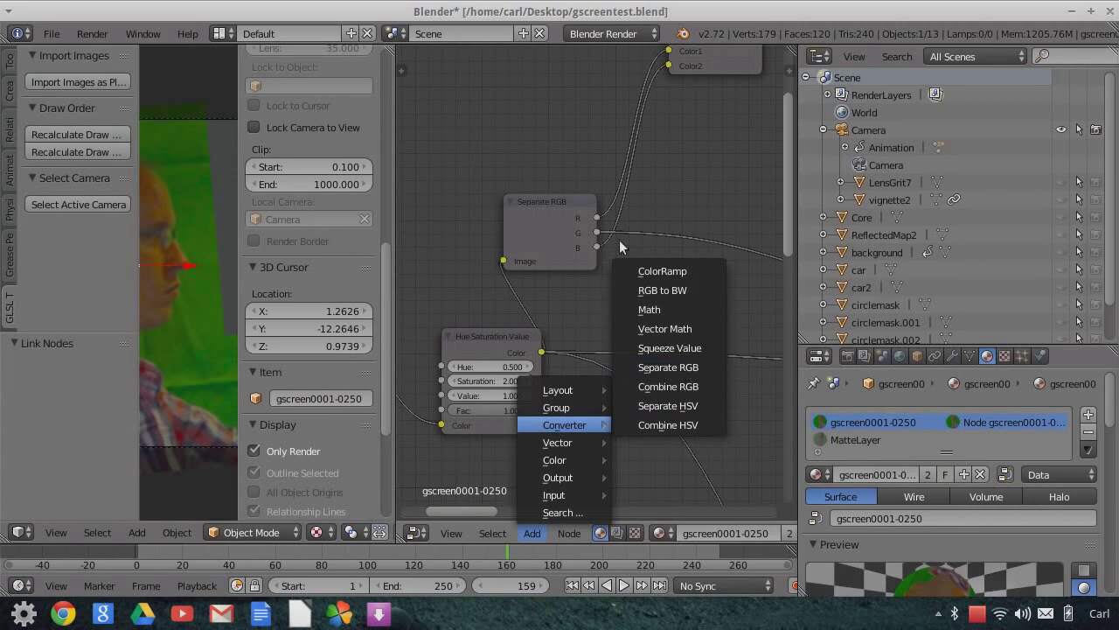
# Link the Separate RGB node's R channel to the Output node and inspect the driver footage in an enlarged 3D view
pyautogui.scroll(-4, 676, 186)
pyautogui.moveTo(641, 286); pyautogui.dragTo(479, 298, button='middle')
pyautogui.scroll(-3, 516, 306)
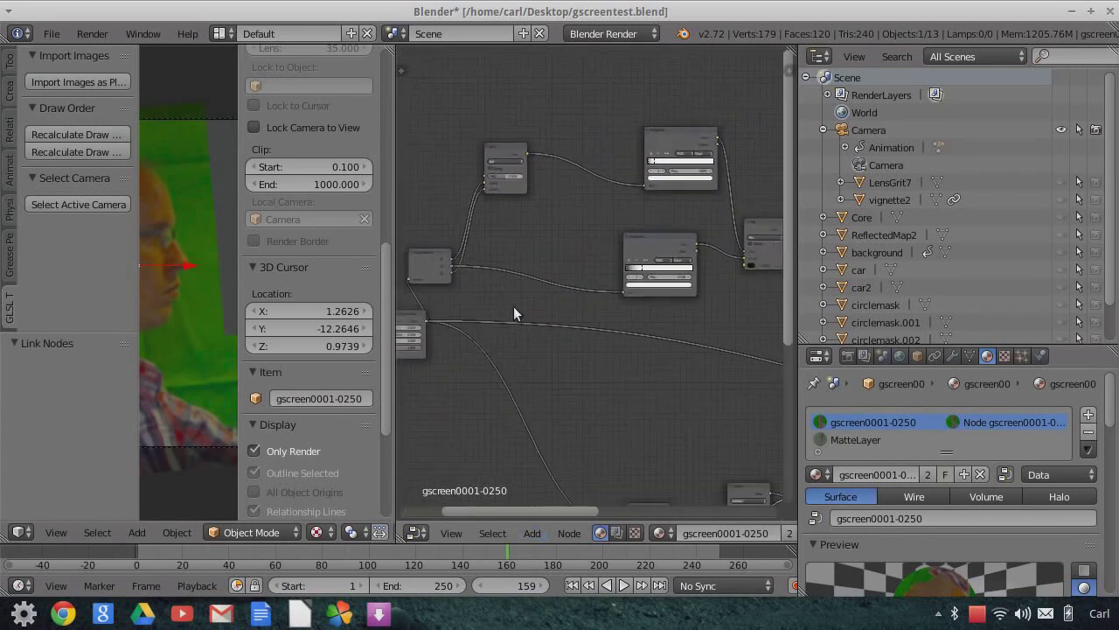
pyautogui.scroll(-2, 616, 308)
pyautogui.moveTo(749, 320); pyautogui.dragTo(594, 315, button='middle')
pyautogui.scroll(-2, 649, 296)
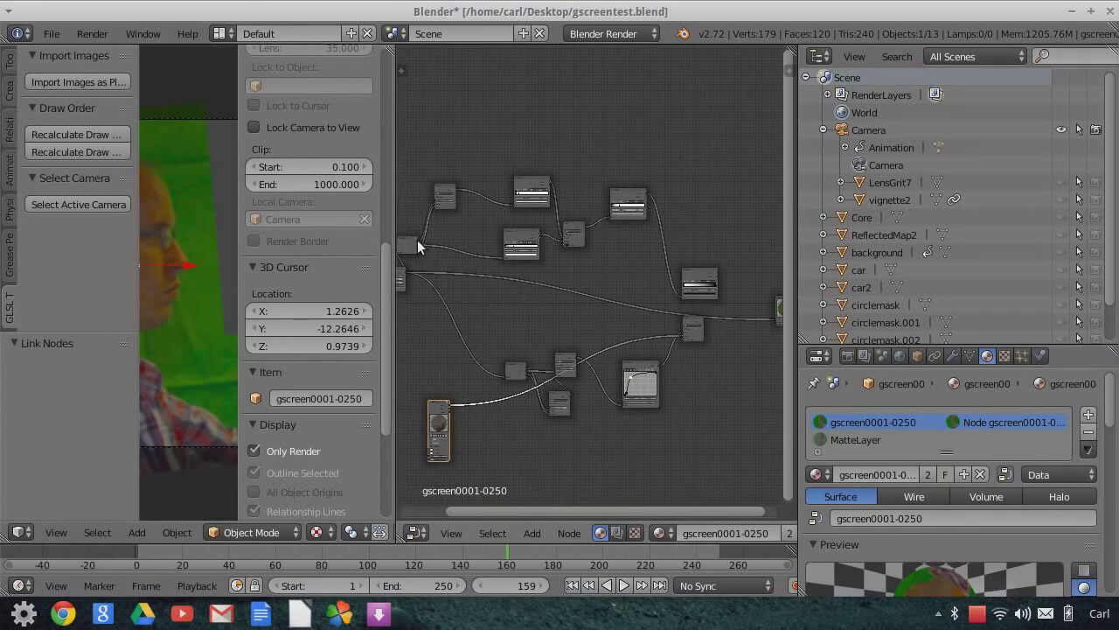
pyautogui.moveTo(417, 240); pyautogui.dragTo(776, 317)
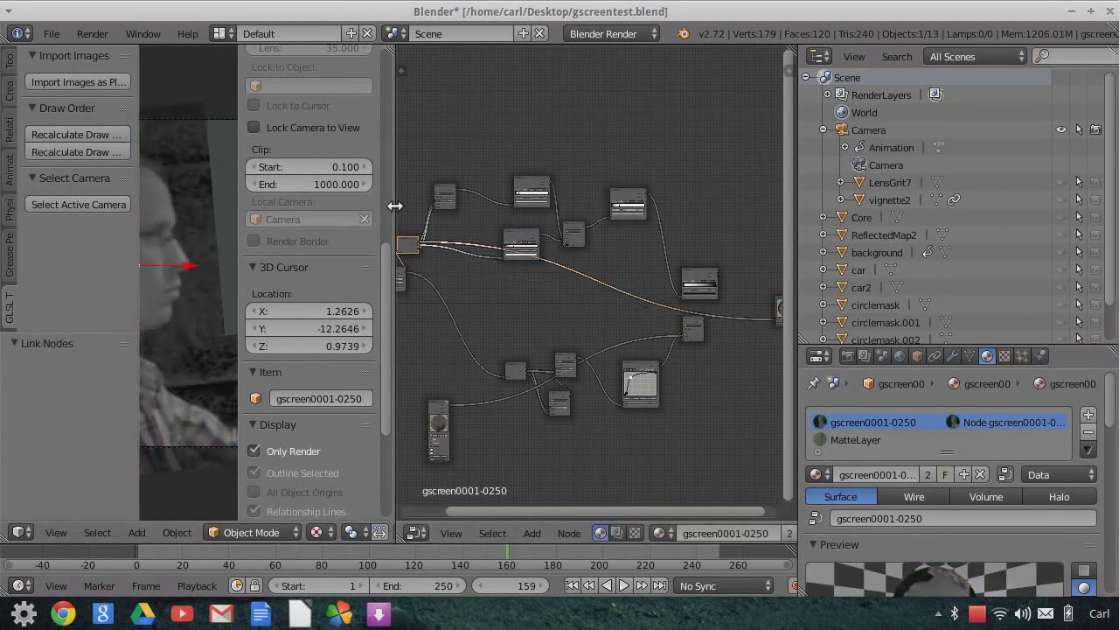
pyautogui.moveTo(395, 205); pyautogui.dragTo(654, 204)
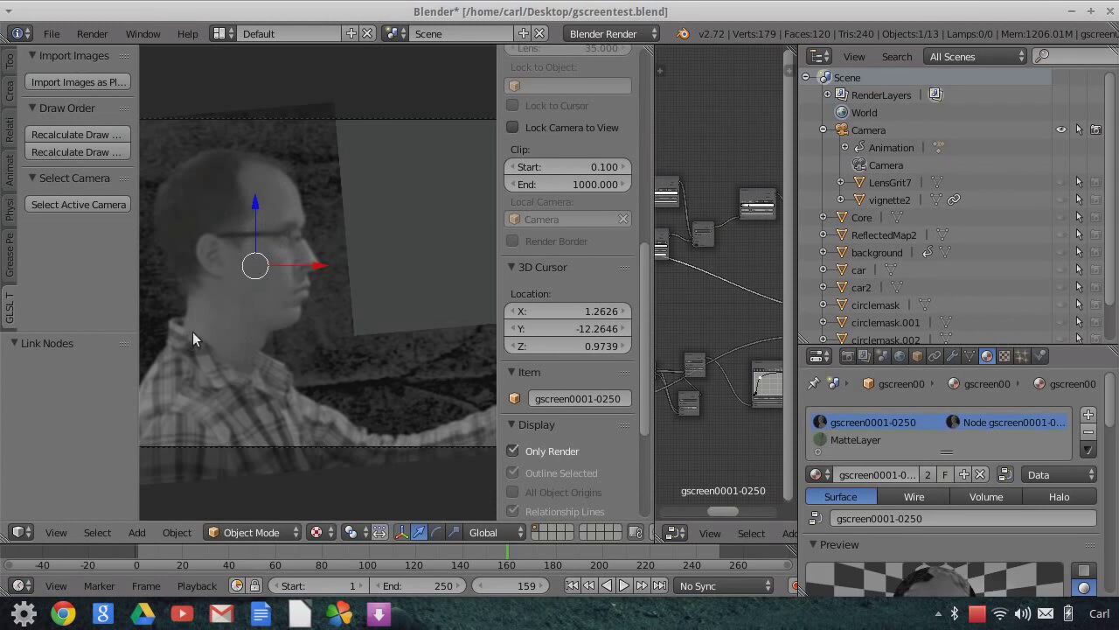
pyautogui.scroll(-1, 262, 270)
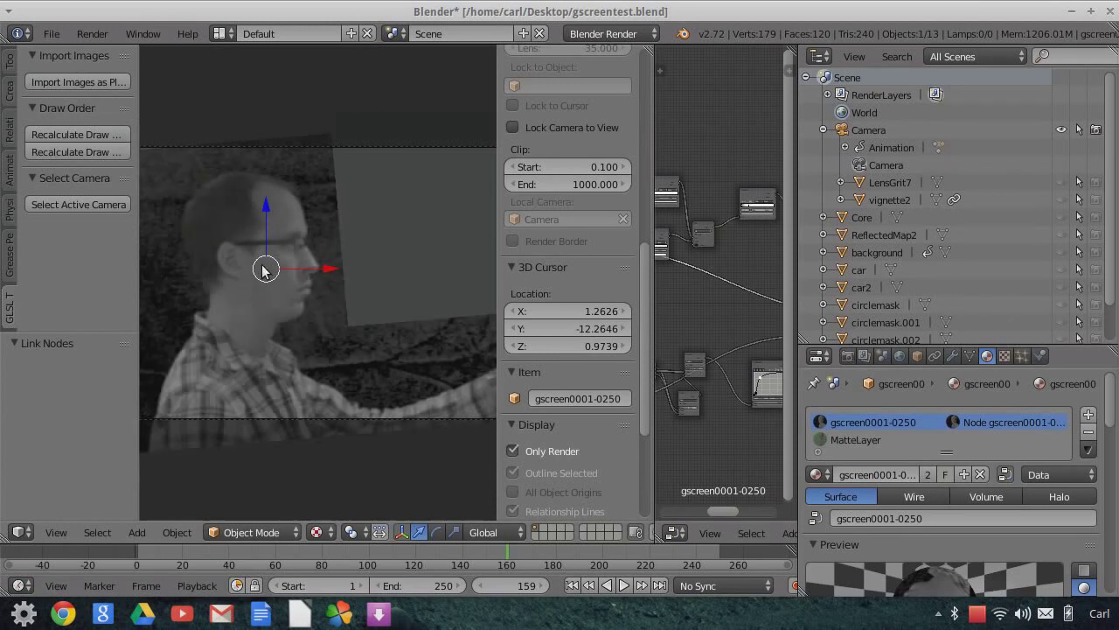
pyautogui.scroll(2, 264, 269)
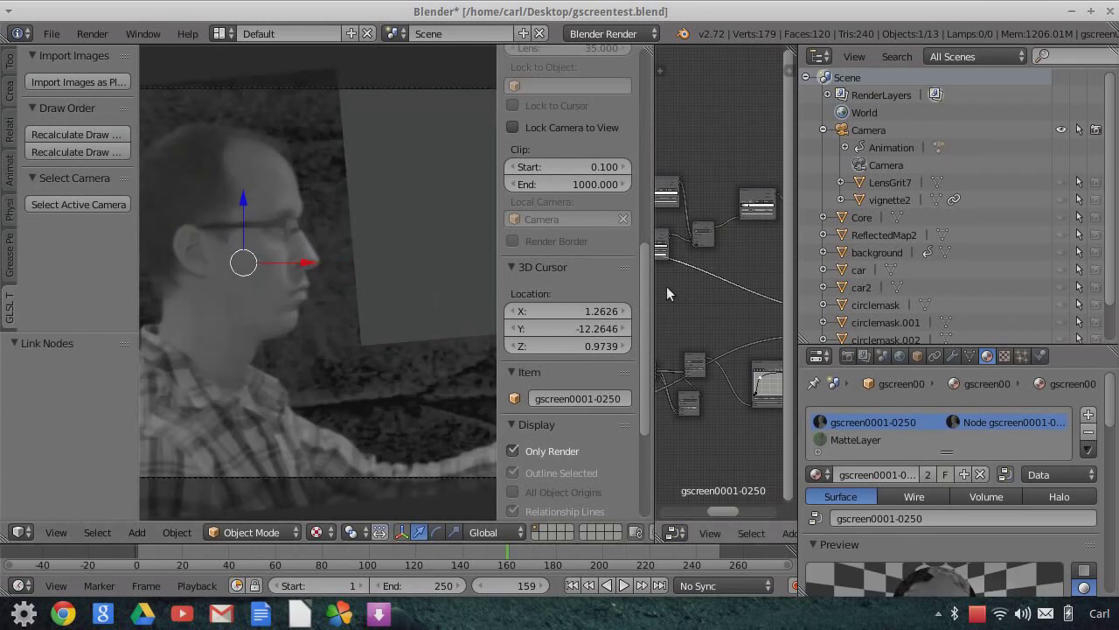
# Link the Separate RGB node's G channel to the Output node and compare the driver with the backdrop in the enlarged 3D view
pyautogui.moveTo(653, 288); pyautogui.dragTo(498, 288)
pyautogui.moveTo(660, 326); pyautogui.dragTo(706, 333, button='middle')
pyautogui.scroll(1, 673, 332)
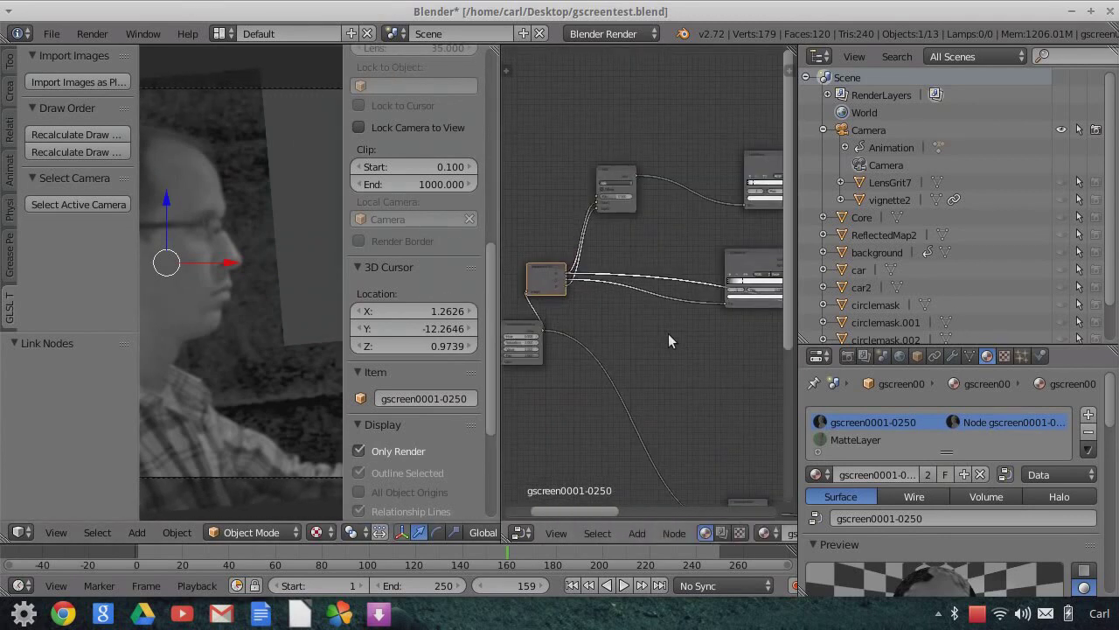
pyautogui.scroll(1, 666, 343)
pyautogui.scroll(-5, 634, 361)
pyautogui.moveTo(645, 338); pyautogui.dragTo(626, 290, button='middle')
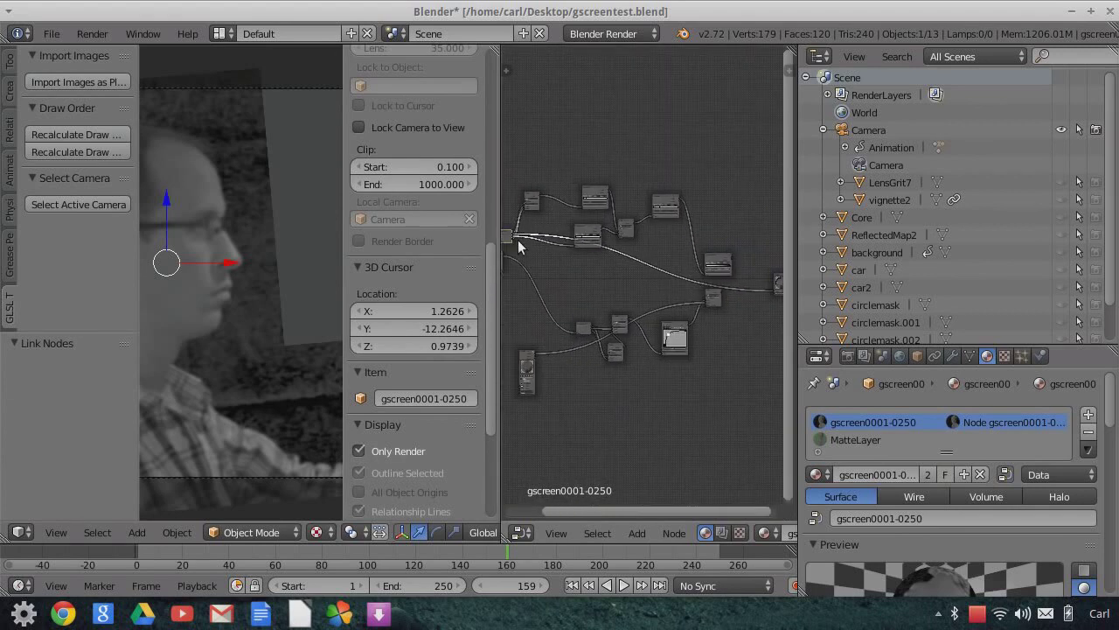
pyautogui.moveTo(520, 241); pyautogui.dragTo(772, 289)
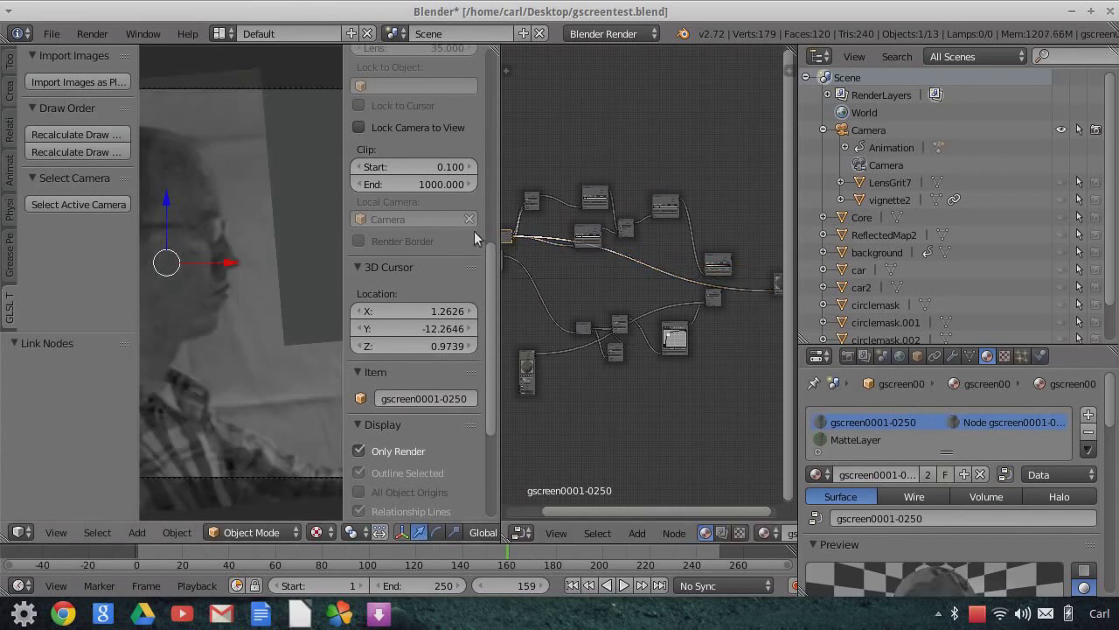
pyautogui.moveTo(499, 166); pyautogui.dragTo(674, 214)
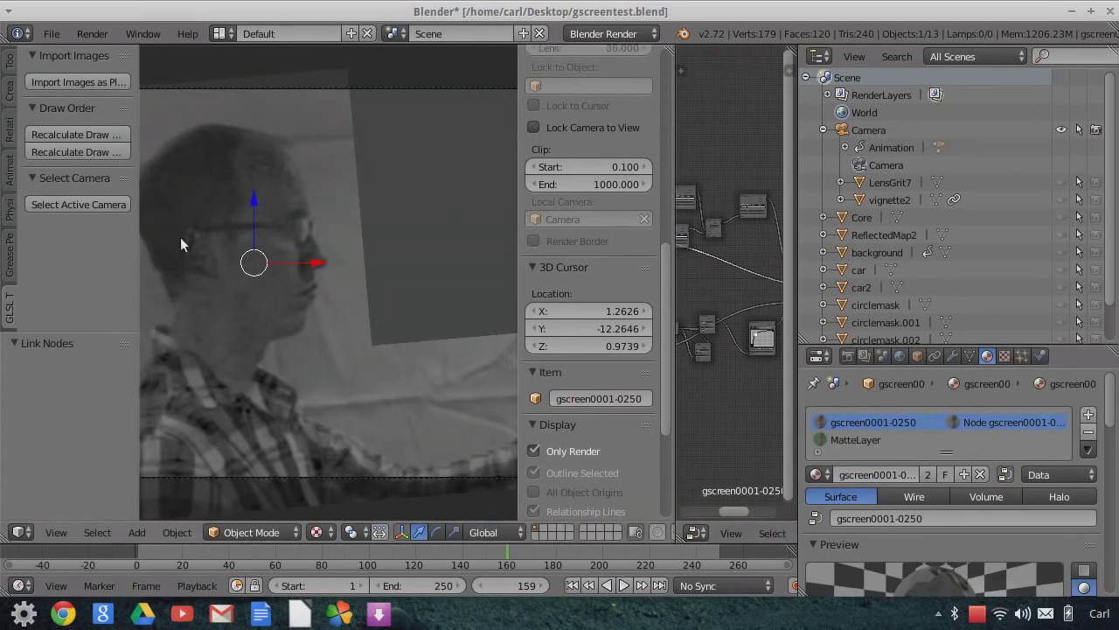
pyautogui.scroll(-2, 336, 326)
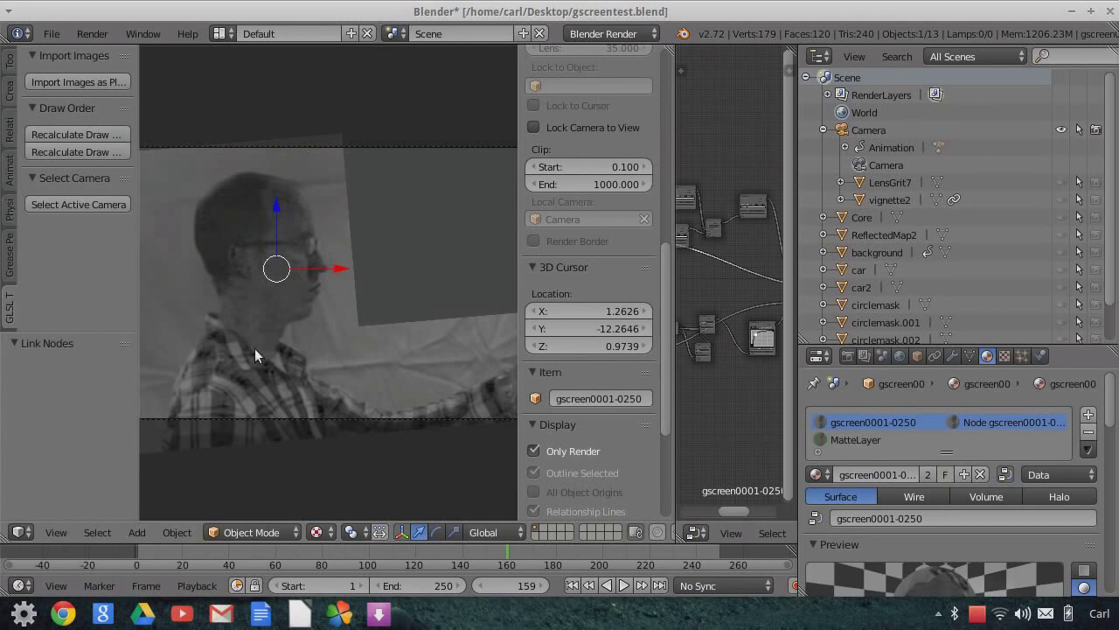
pyautogui.scroll(2, 242, 395)
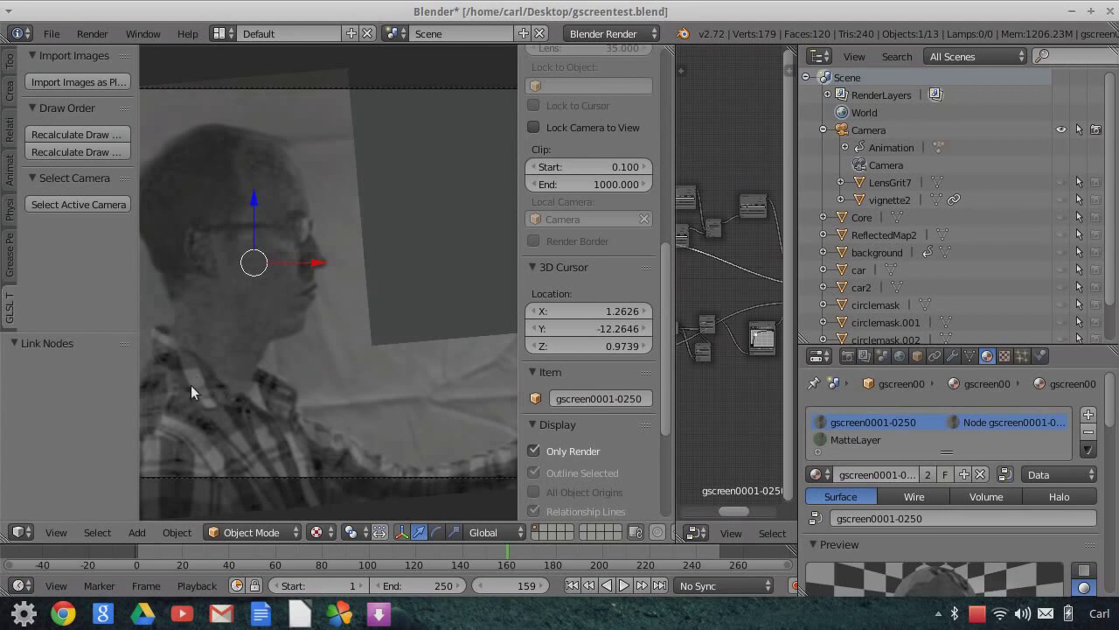
pyautogui.scroll(-2, 330, 346)
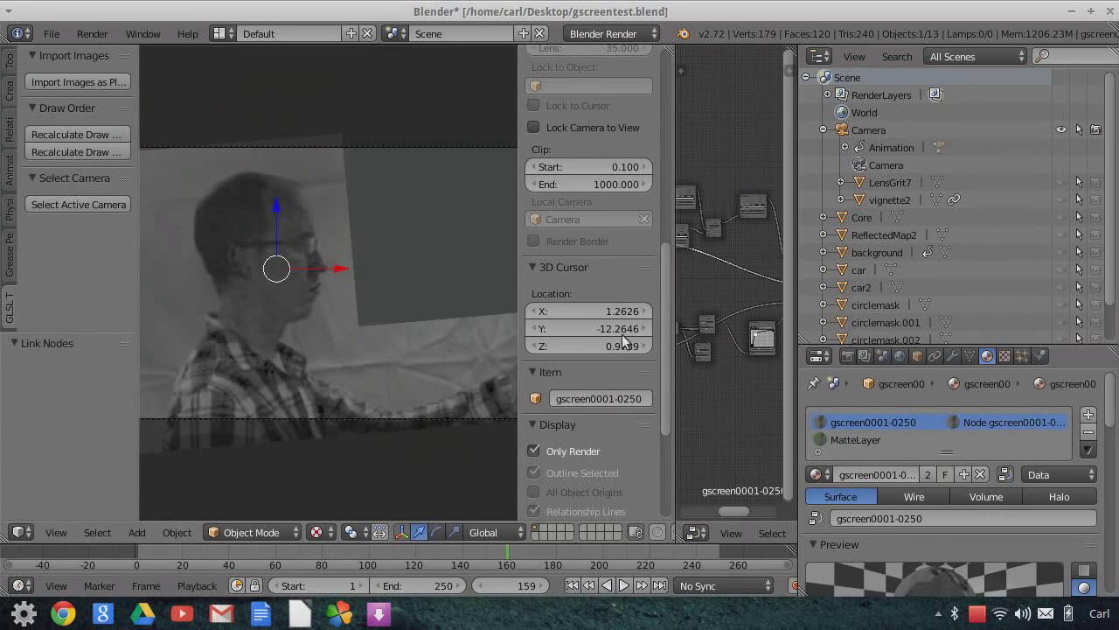
# Widen the node editor and link the Separate RGB node's B channel to the Output node
pyautogui.moveTo(675, 298); pyautogui.dragTo(465, 293)
pyautogui.moveTo(518, 289); pyautogui.dragTo(599, 321, button='middle')
pyautogui.scroll(5, 599, 317)
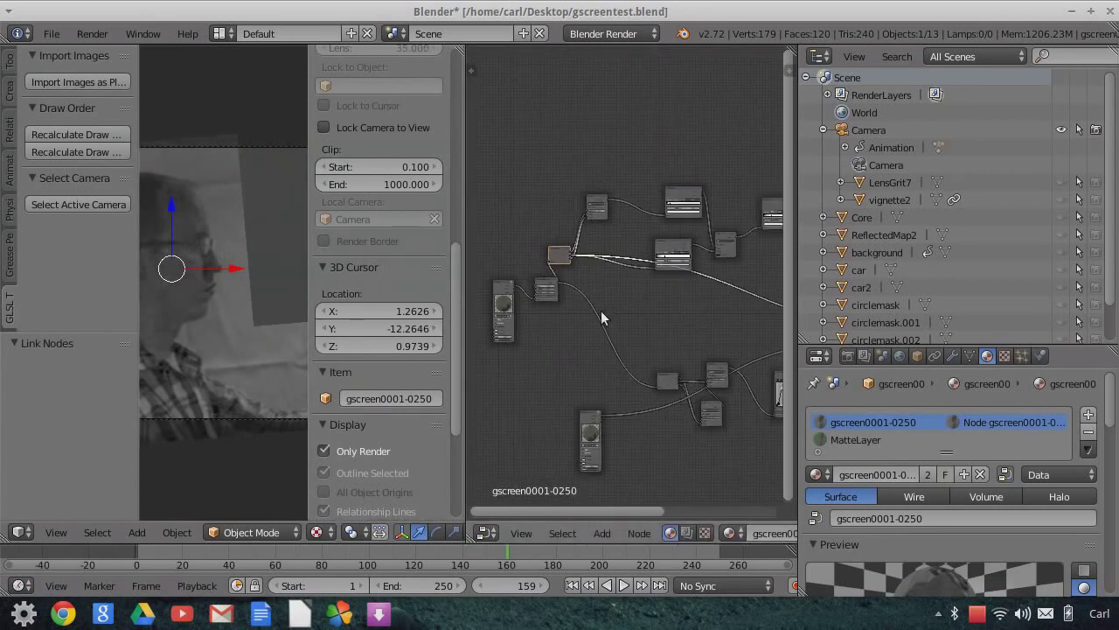
pyautogui.scroll(-5, 534, 304)
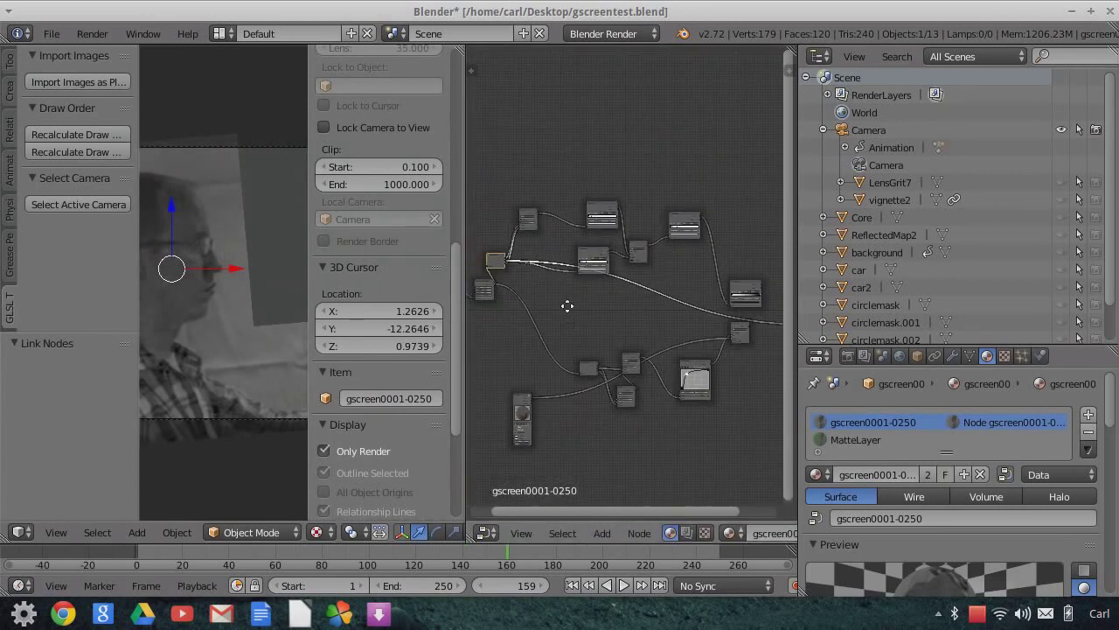
pyautogui.moveTo(567, 299); pyautogui.dragTo(561, 299, button='middle')
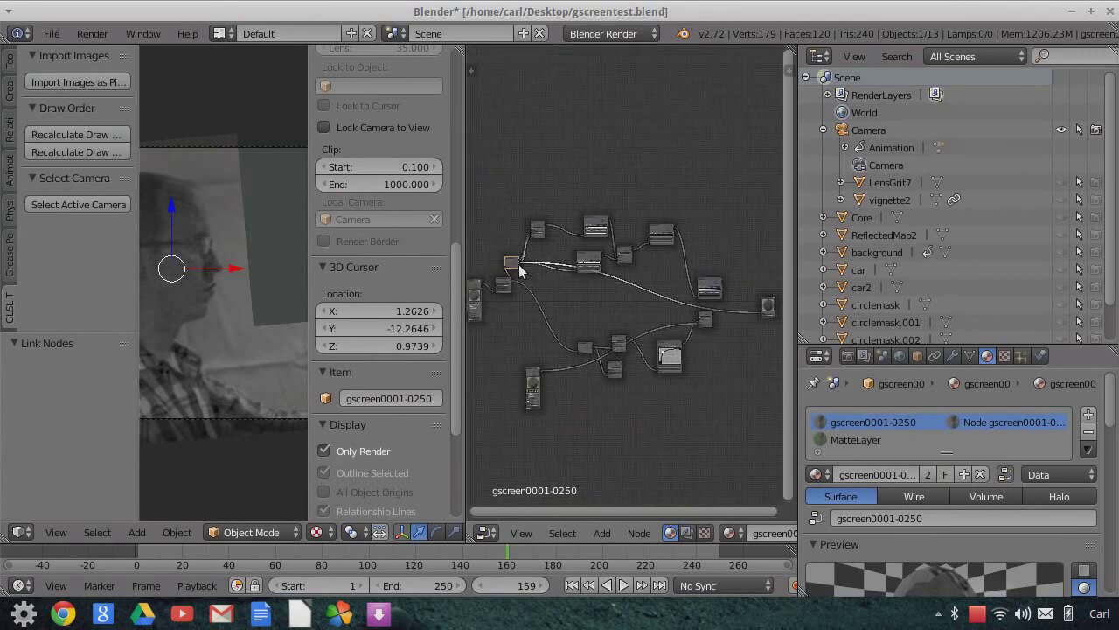
pyautogui.moveTo(520, 269); pyautogui.dragTo(763, 317)
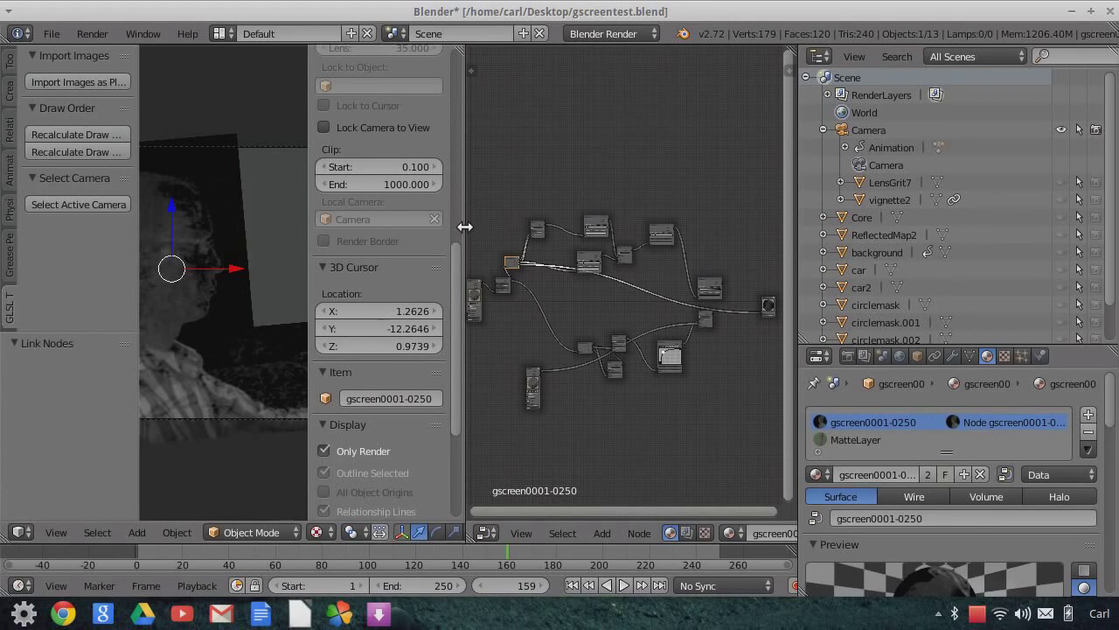
# Inspect the blue channel in an enlarged 3D view and examine the Add node fed by the Separate RGB node
pyautogui.moveTo(463, 224); pyautogui.dragTo(652, 226)
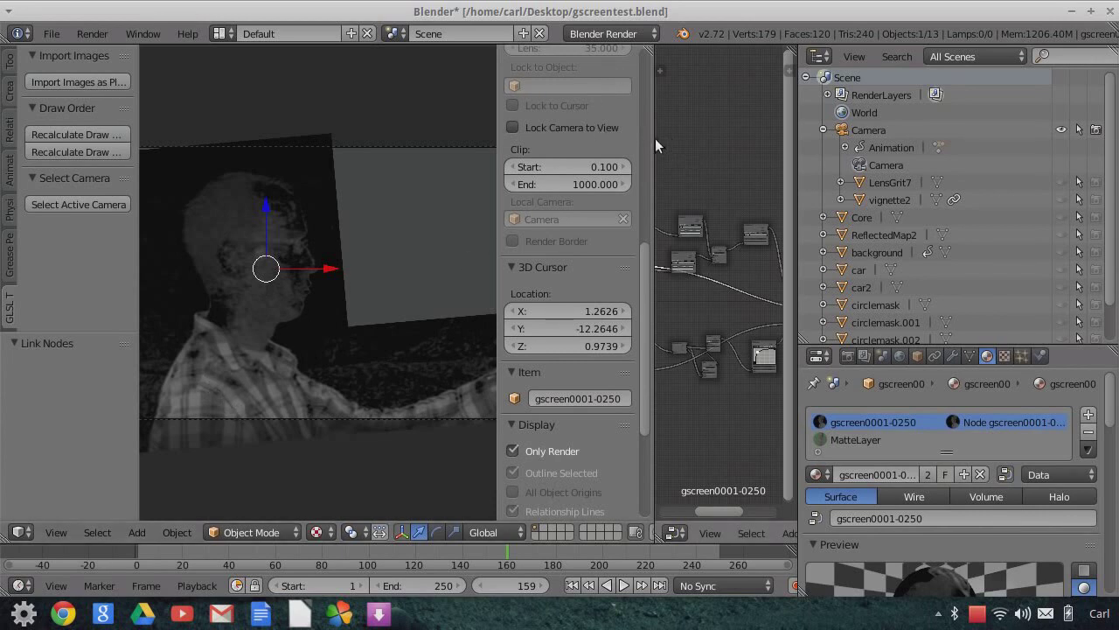
pyautogui.moveTo(656, 138); pyautogui.dragTo(444, 139)
pyautogui.scroll(5, 649, 267)
pyautogui.scroll(2, 550, 277)
pyautogui.moveTo(550, 280); pyautogui.dragTo(582, 315, button='middle')
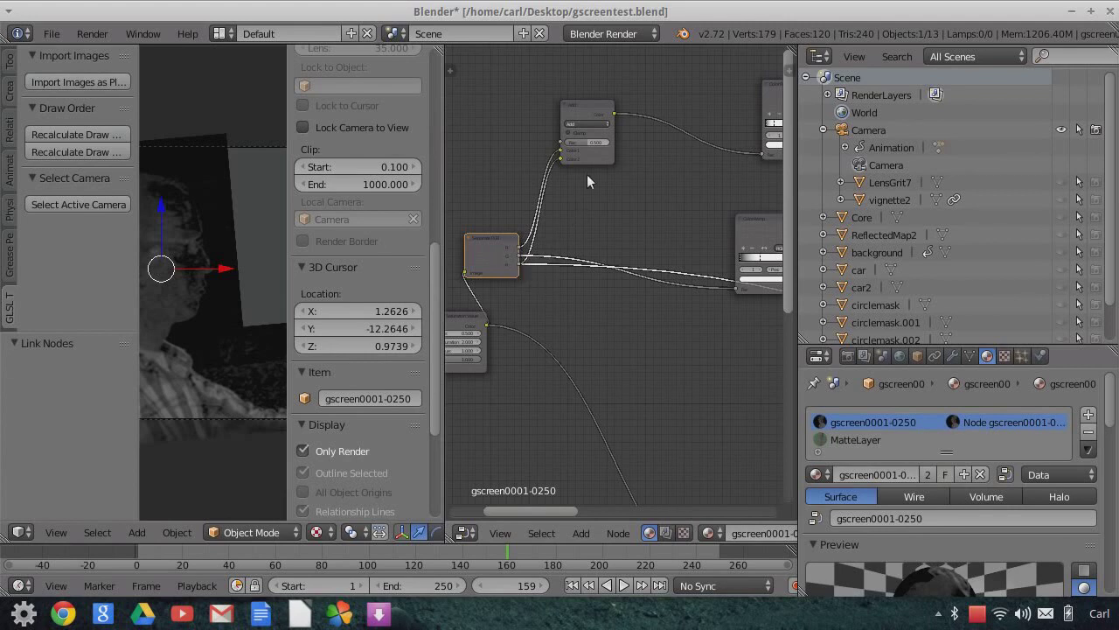
pyautogui.scroll(2, 631, 204)
pyautogui.moveTo(627, 108); pyautogui.dragTo(581, 179, button='middle')
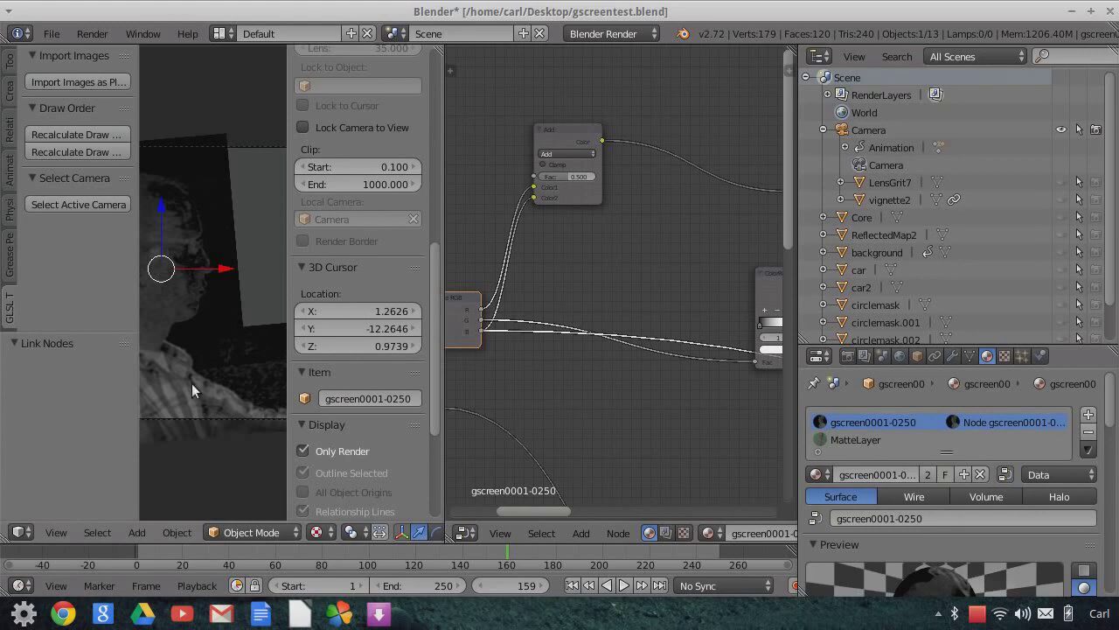
pyautogui.moveTo(178, 303); pyautogui.dragTo(176, 369, button='middle')
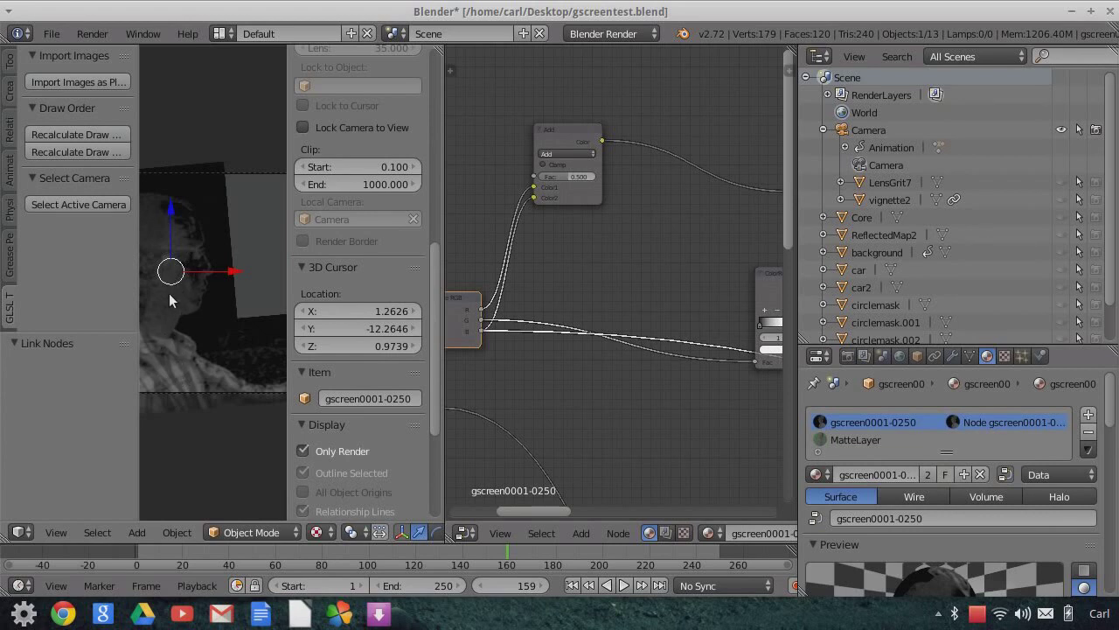
# Link the Add node's Color output to the Output node and inspect the driver against the backdrop in an enlarged 3D view
pyautogui.scroll(-1, 598, 261)
pyautogui.moveTo(598, 261); pyautogui.dragTo(546, 277, button='middle')
pyautogui.scroll(-2, 642, 320)
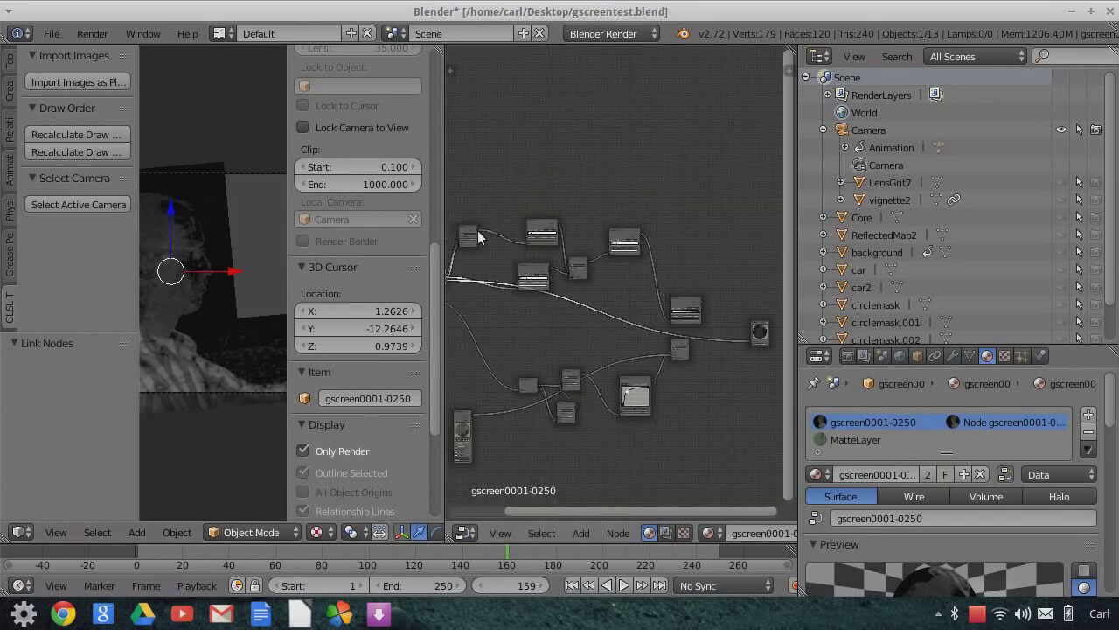
pyautogui.moveTo(477, 229); pyautogui.dragTo(750, 340)
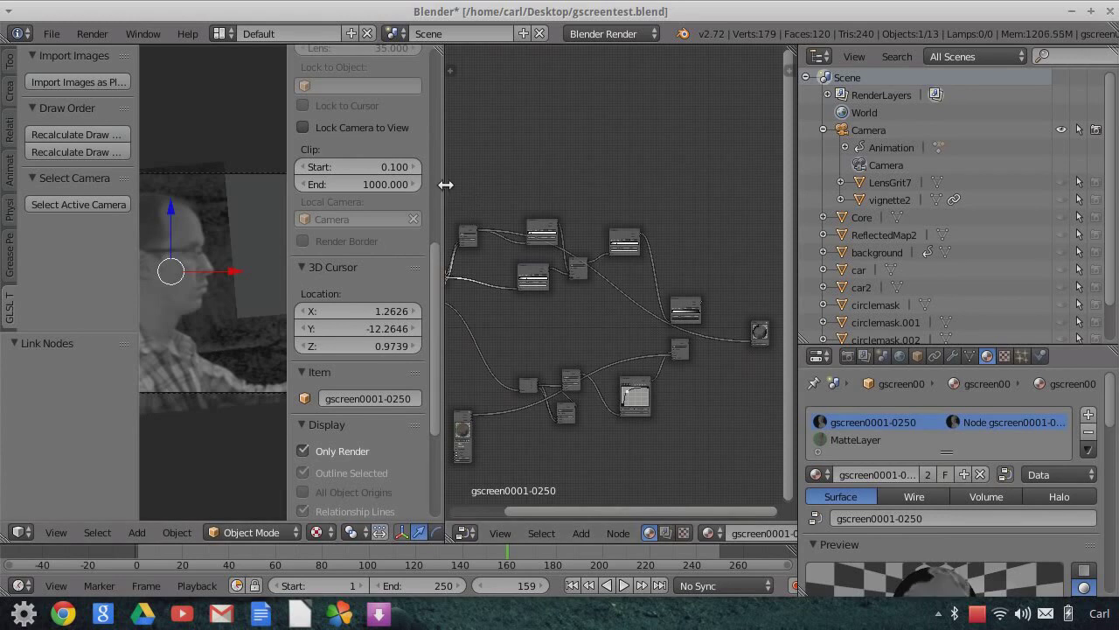
pyautogui.moveTo(489, 193); pyautogui.dragTo(637, 215)
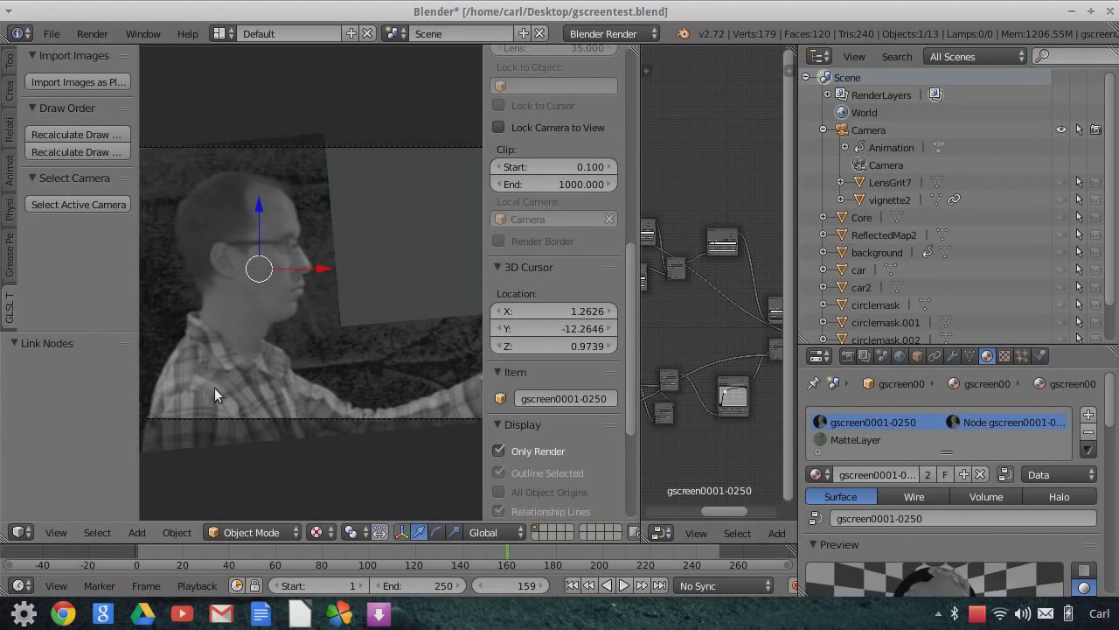
pyautogui.scroll(2, 214, 394)
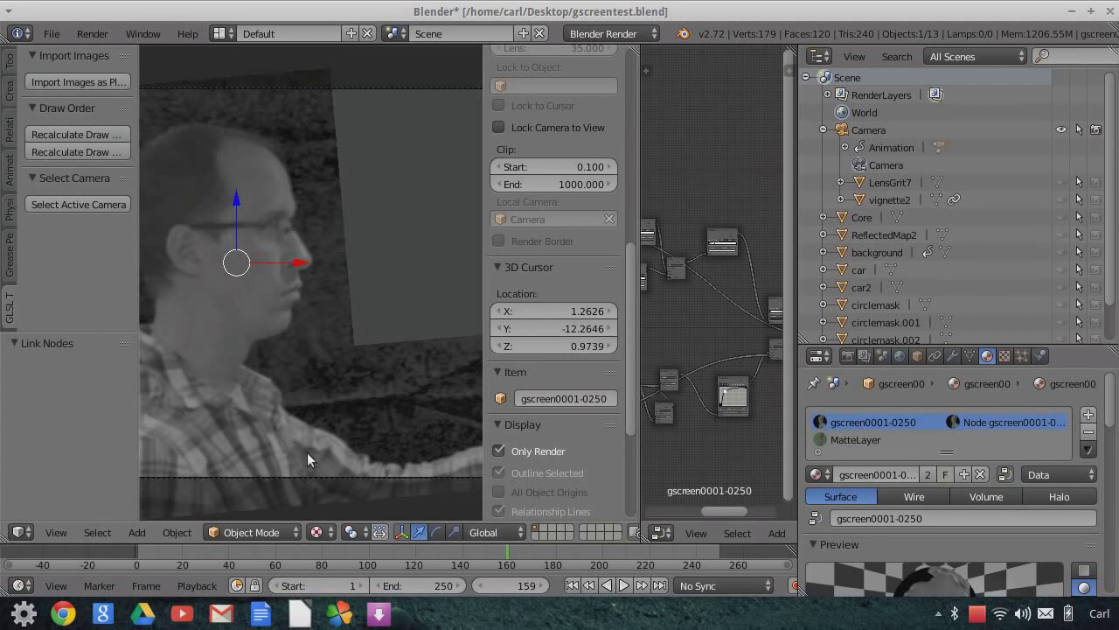
pyautogui.scroll(-2, 262, 425)
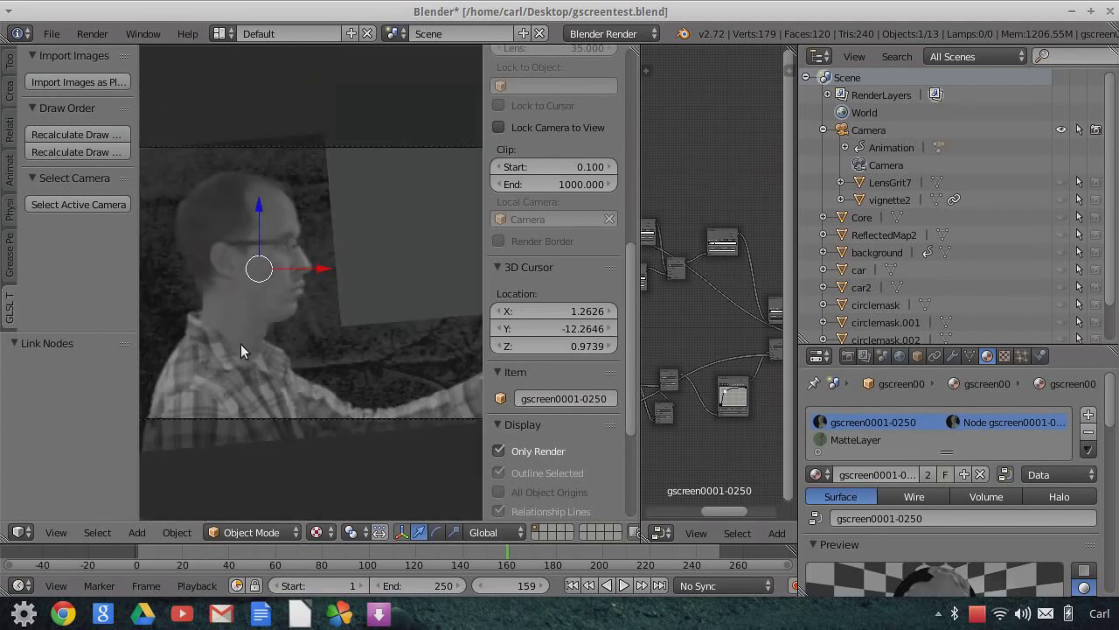
pyautogui.scroll(2, 254, 419)
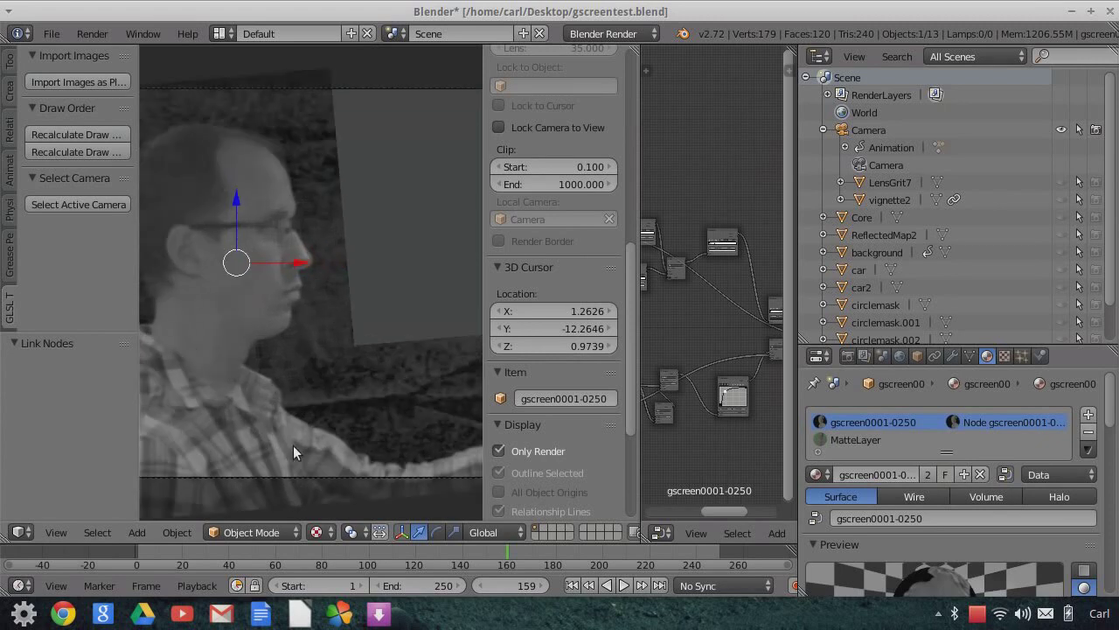
pyautogui.scroll(-2, 274, 439)
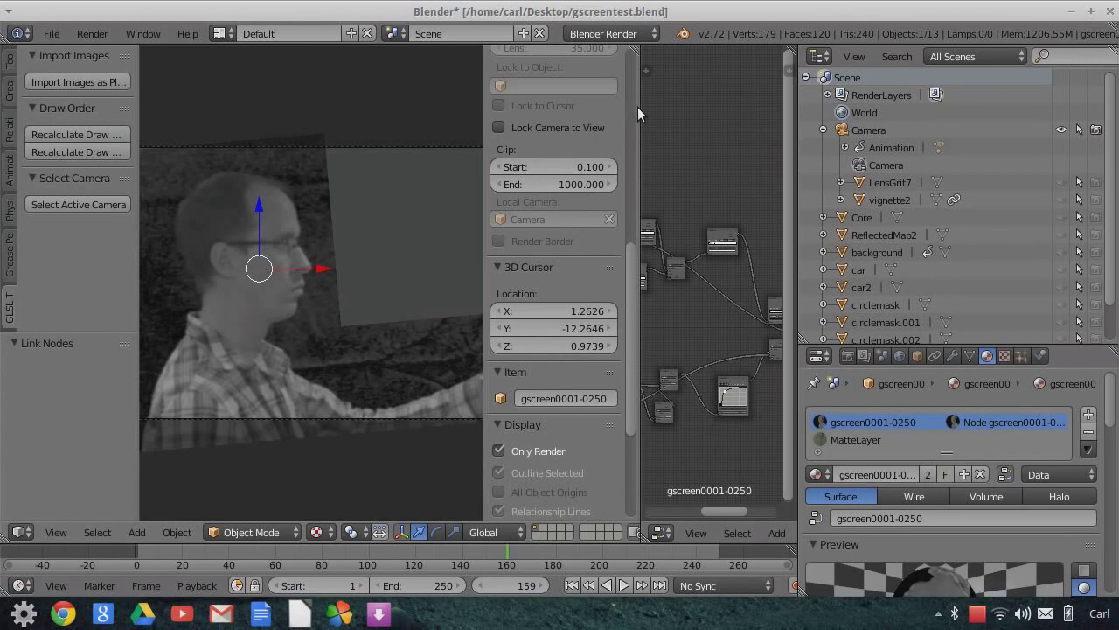
# Link the Color output of the lower ColorRamp, fed by Separate RGB, to the Output node and inspect the footage in an enlarged 3D view
pyautogui.moveTo(640, 118); pyautogui.dragTo(351, 172)
pyautogui.moveTo(494, 172); pyautogui.dragTo(574, 154, button='middle')
pyautogui.scroll(8, 534, 343)
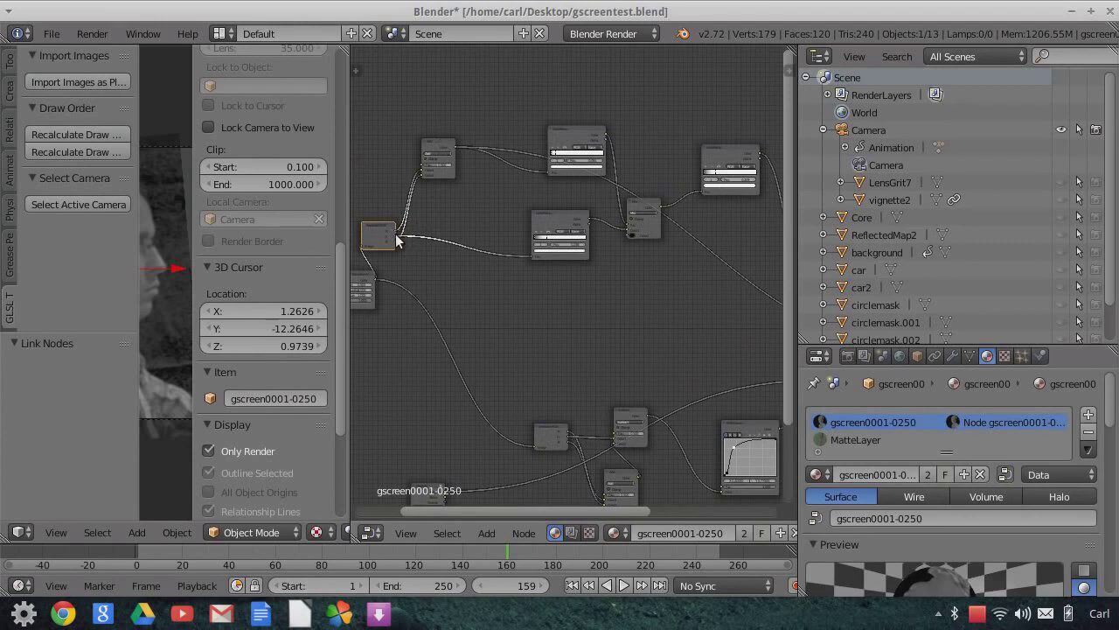
pyautogui.scroll(2, 530, 287)
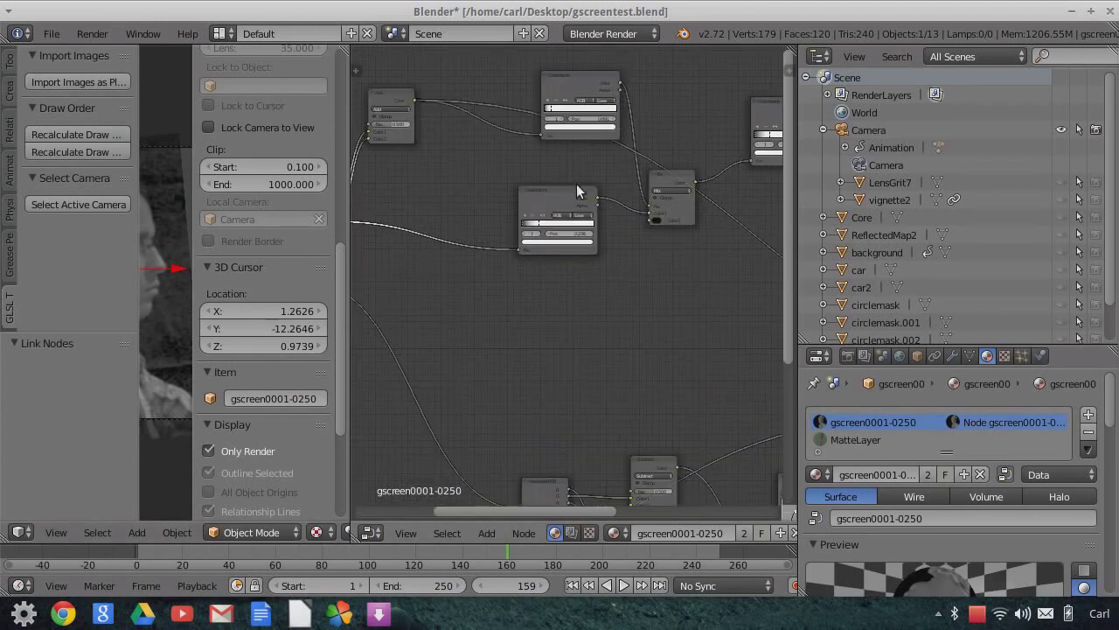
pyautogui.scroll(2, 577, 265)
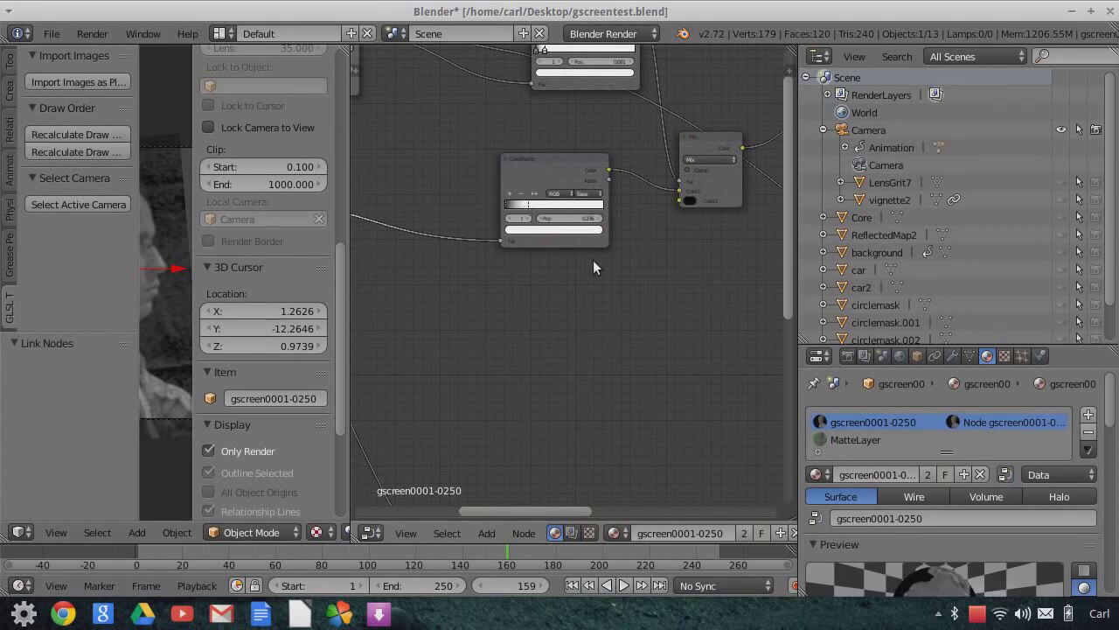
pyautogui.scroll(-5, 597, 267)
pyautogui.moveTo(588, 283); pyautogui.dragTo(487, 274, button='middle')
pyautogui.scroll(-1, 568, 299)
pyautogui.moveTo(473, 233); pyautogui.dragTo(726, 324)
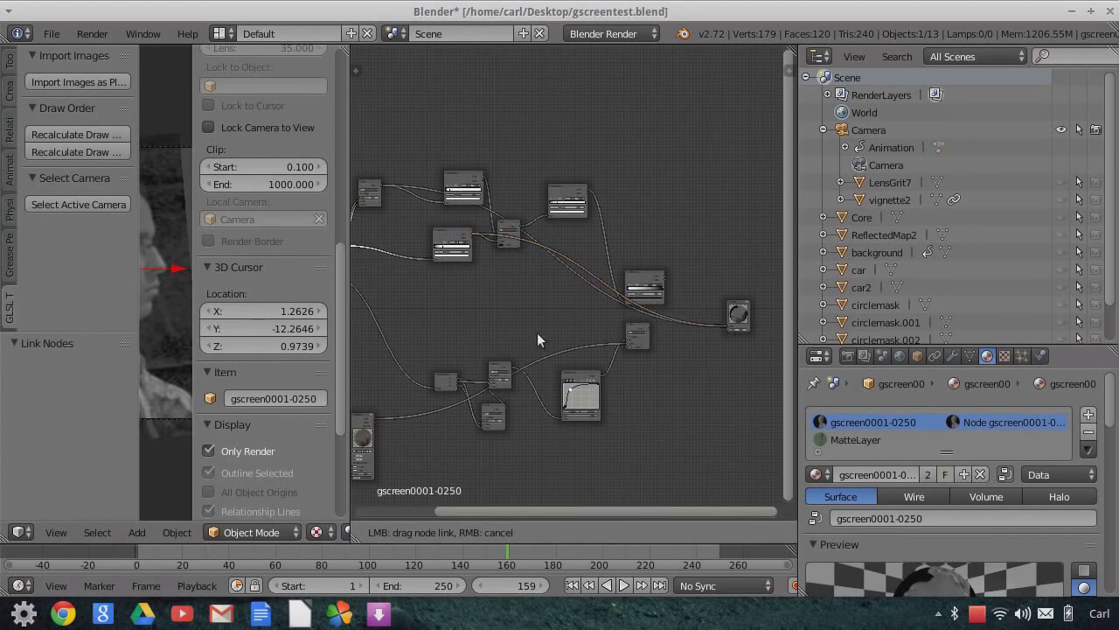
pyautogui.moveTo(350, 89); pyautogui.dragTo(670, 143)
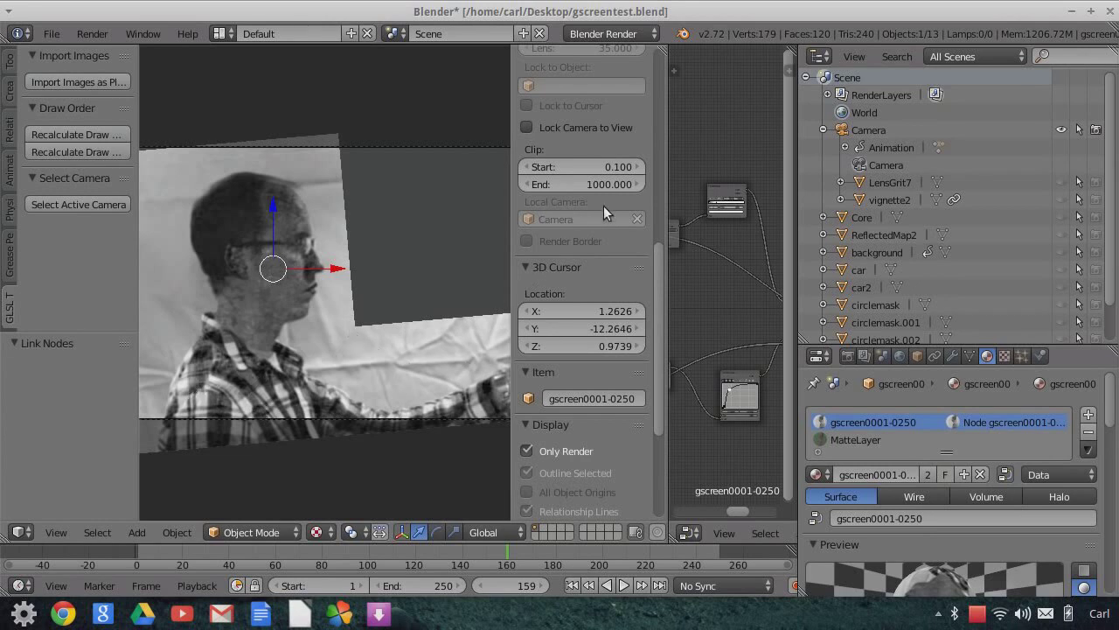
# Examine the upper ColorRamp node fed by the Add node and show the Converter category of addable nodes
pyautogui.moveTo(402, 208); pyautogui.dragTo(366, 210)
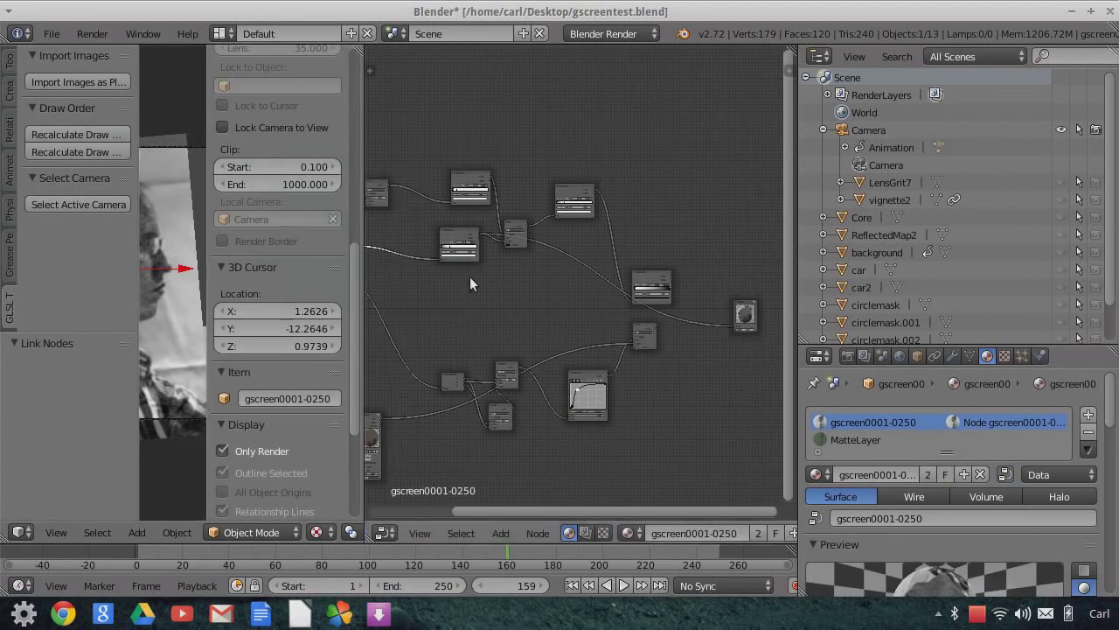
pyautogui.scroll(4, 537, 318)
pyautogui.scroll(1, 452, 186)
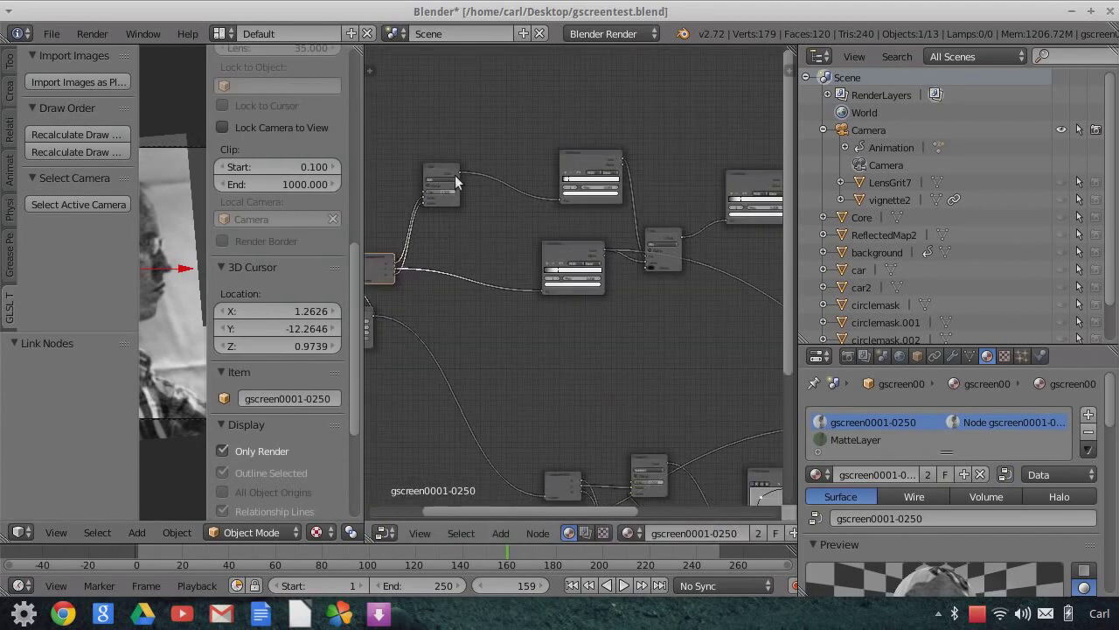
pyautogui.scroll(1, 445, 205)
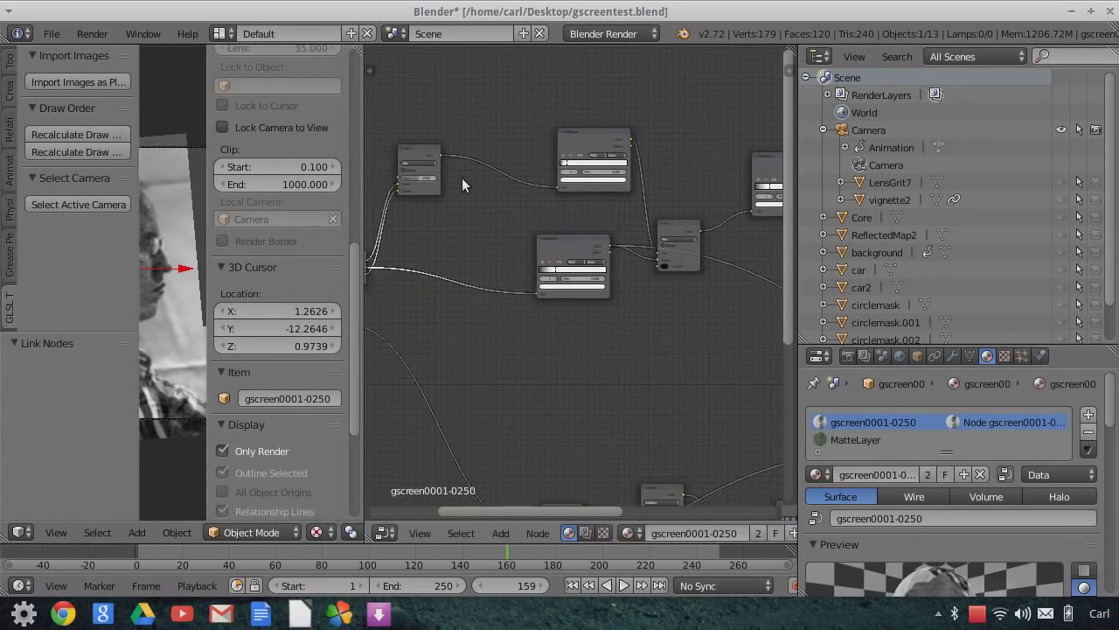
pyautogui.moveTo(542, 211); pyautogui.dragTo(504, 220, button='middle')
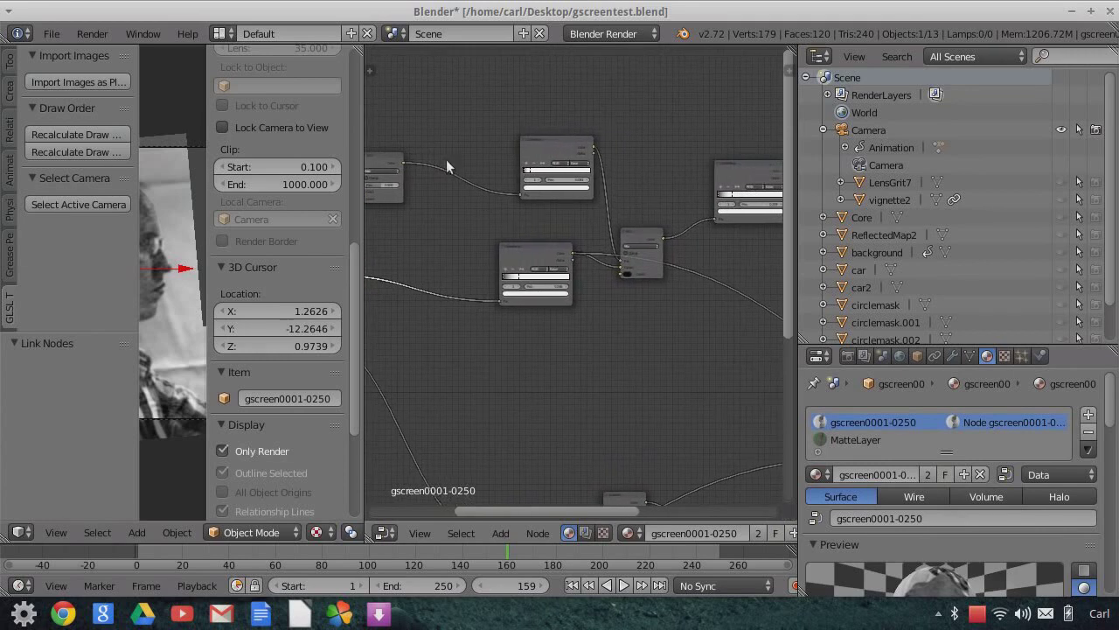
pyautogui.scroll(2, 565, 162)
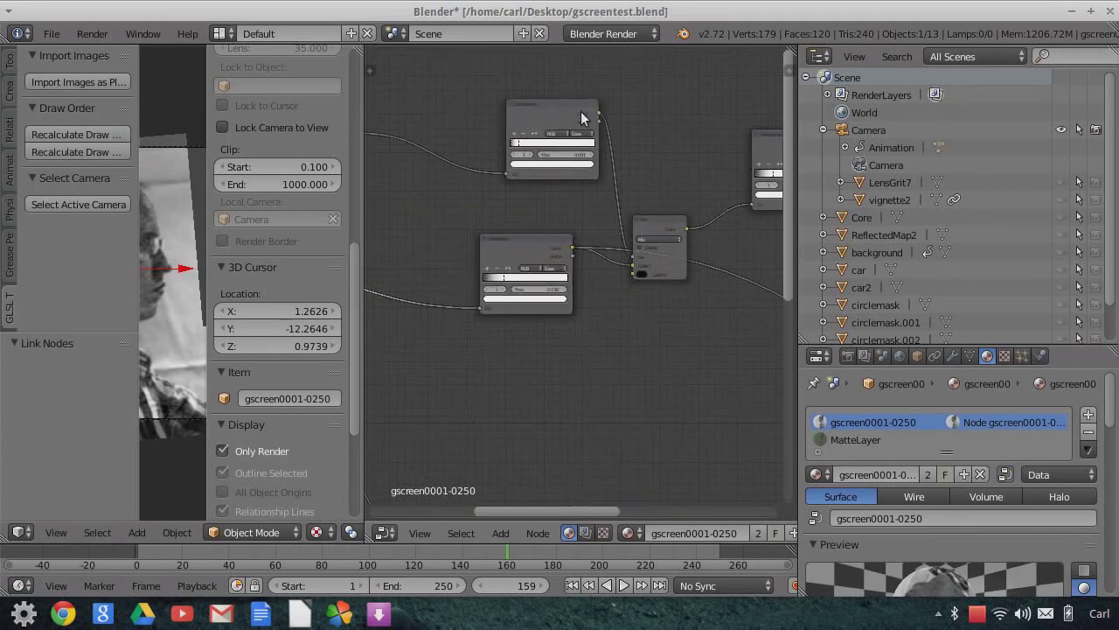
pyautogui.click(500, 533)
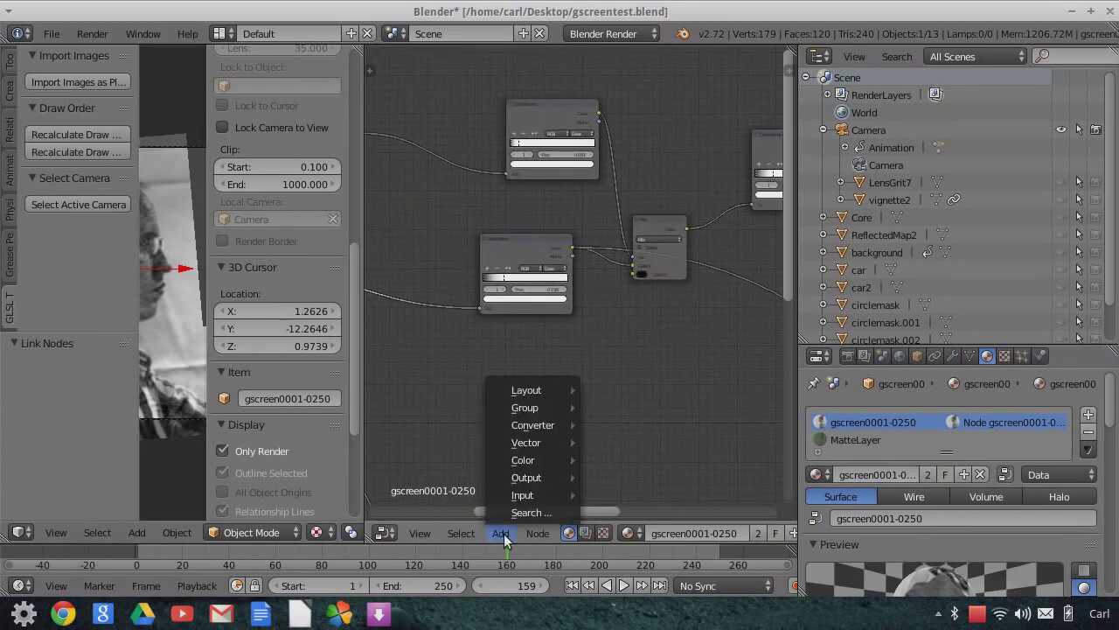
pyautogui.moveTo(540, 429)
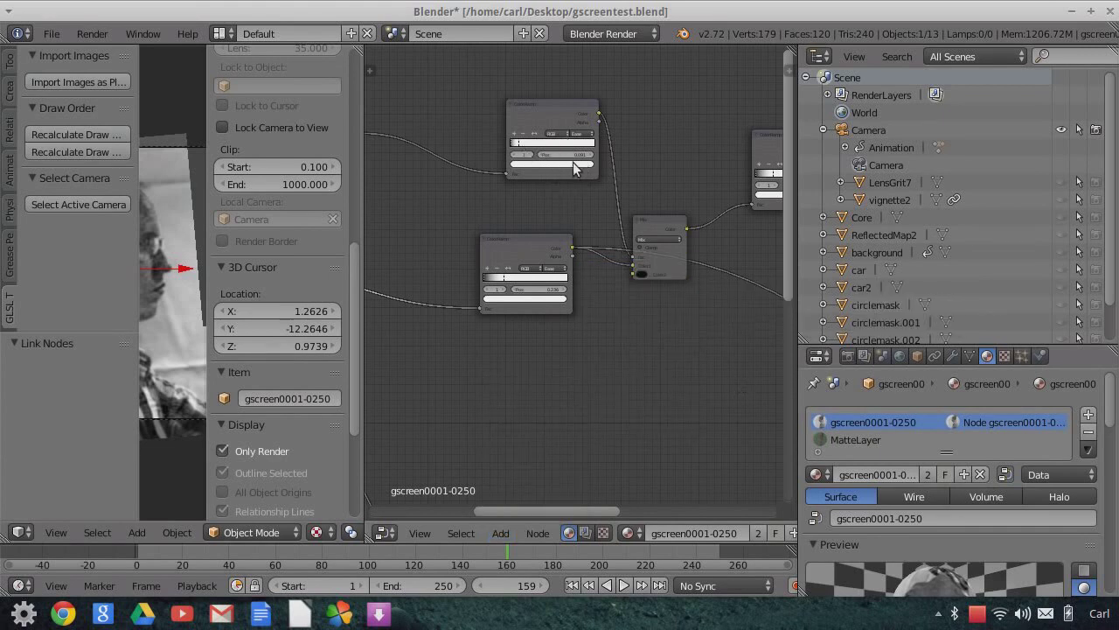
# Link the upper ColorRamp node's Color output to the Output node and inspect the black-and-white driver matte in an enlarged 3D view
pyautogui.scroll(-2, 638, 138)
pyautogui.moveTo(638, 141); pyautogui.dragTo(513, 186, button='middle')
pyautogui.scroll(-1, 561, 190)
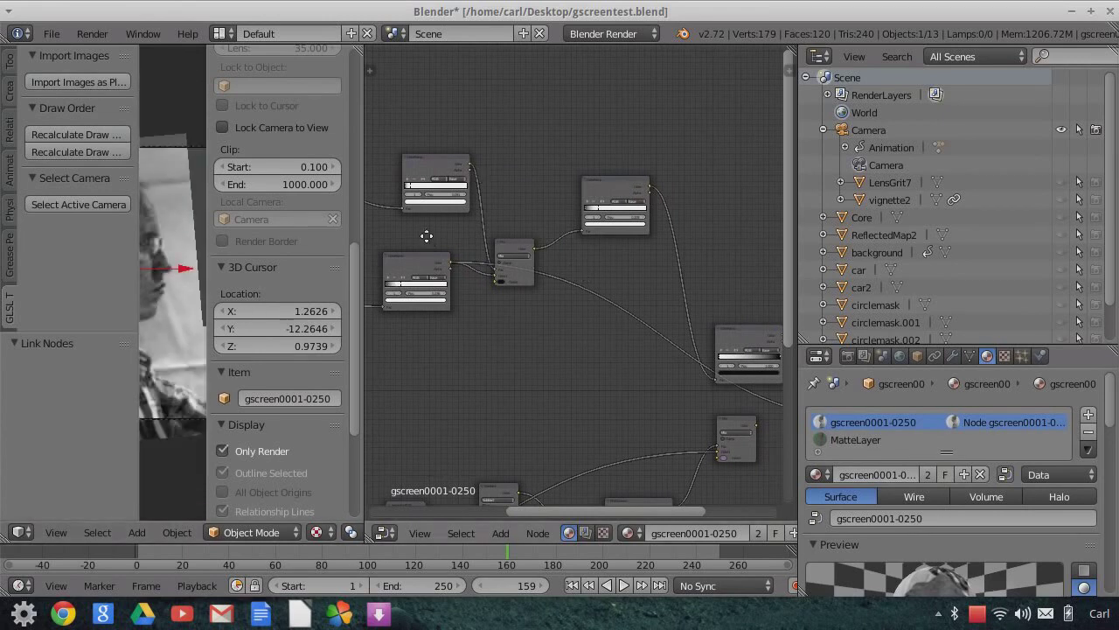
pyautogui.moveTo(426, 237); pyautogui.dragTo(601, 257, button='middle')
pyautogui.moveTo(479, 233); pyautogui.dragTo(323, 228, button='middle')
pyautogui.moveTo(529, 180); pyautogui.dragTo(486, 152, button='middle')
pyautogui.scroll(-2, 535, 313)
pyautogui.moveTo(543, 330); pyautogui.dragTo(494, 332, button='middle')
pyautogui.scroll(-1, 494, 332)
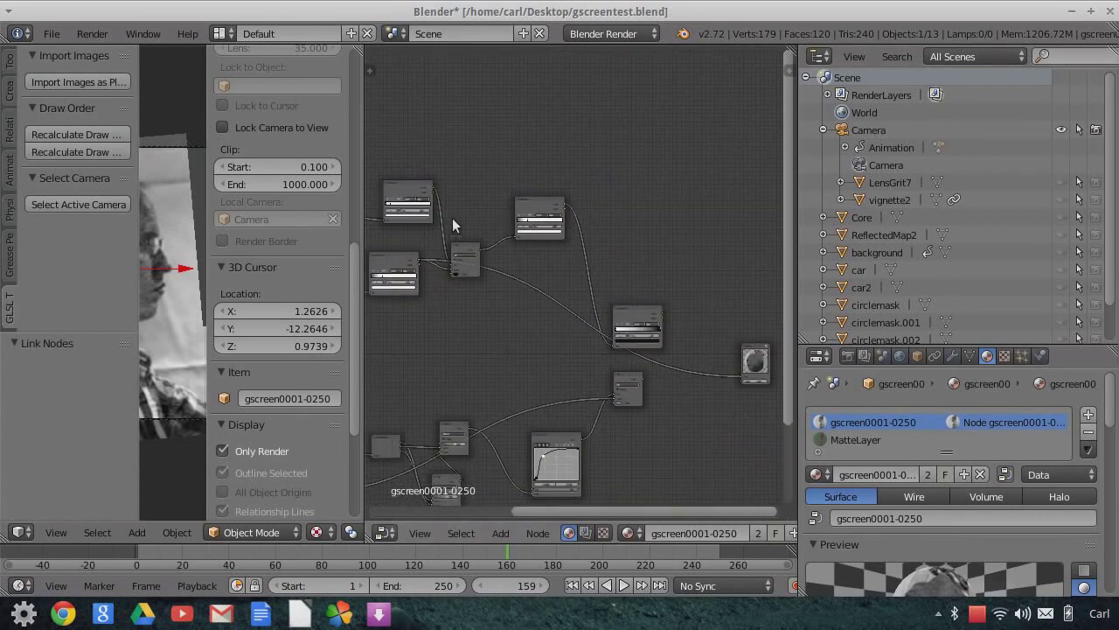
pyautogui.moveTo(432, 186); pyautogui.dragTo(738, 375)
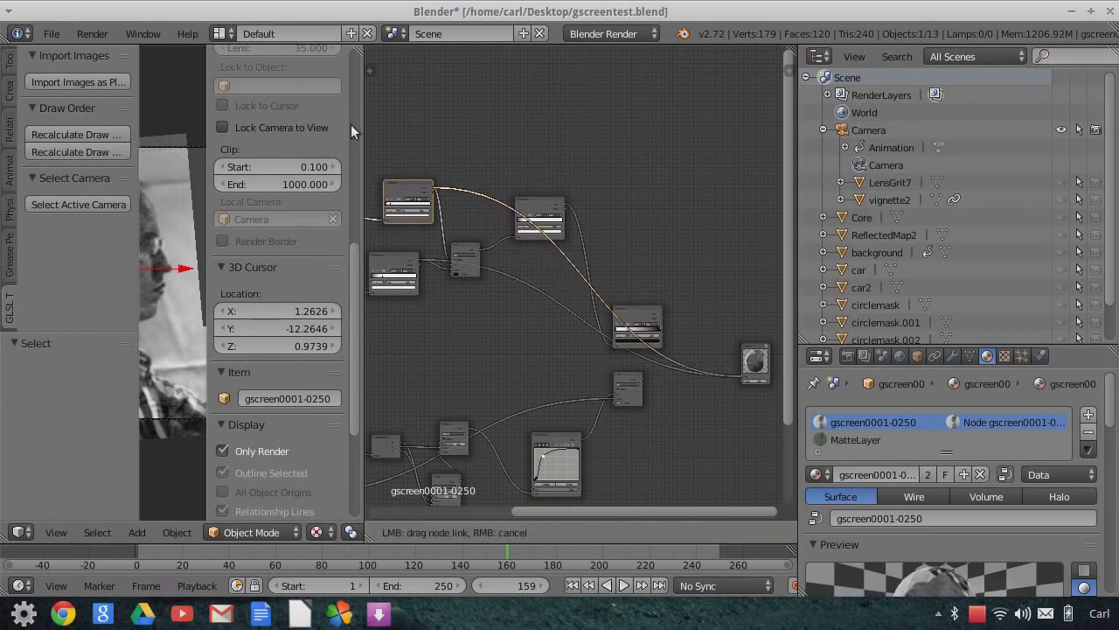
pyautogui.moveTo(364, 128); pyautogui.dragTo(689, 177)
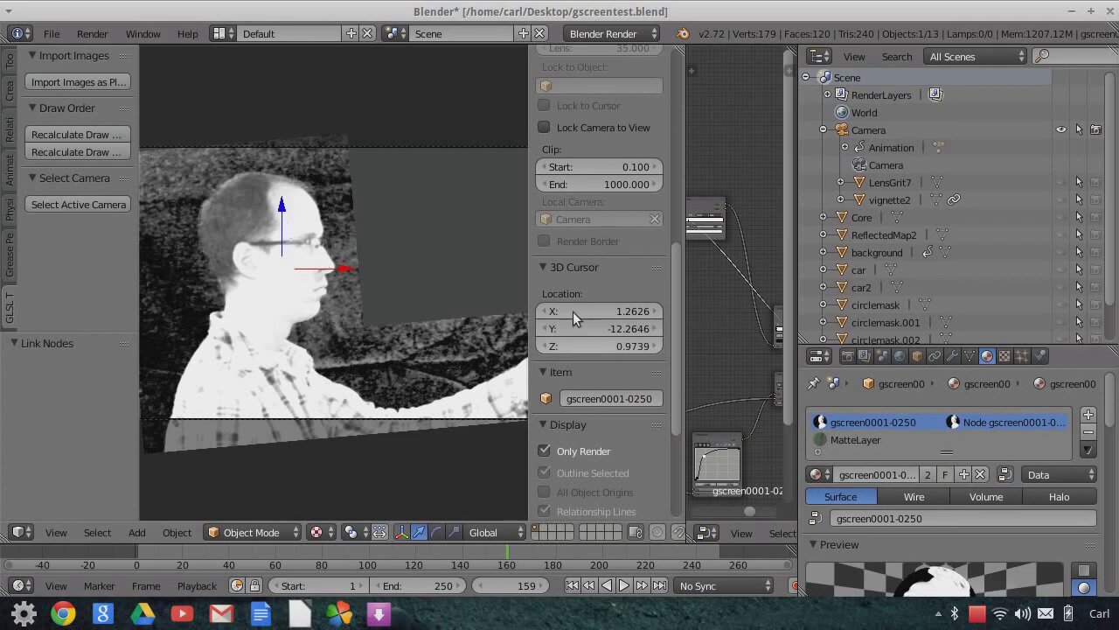
pyautogui.scroll(-2, 262, 319)
pyautogui.scroll(2, 411, 302)
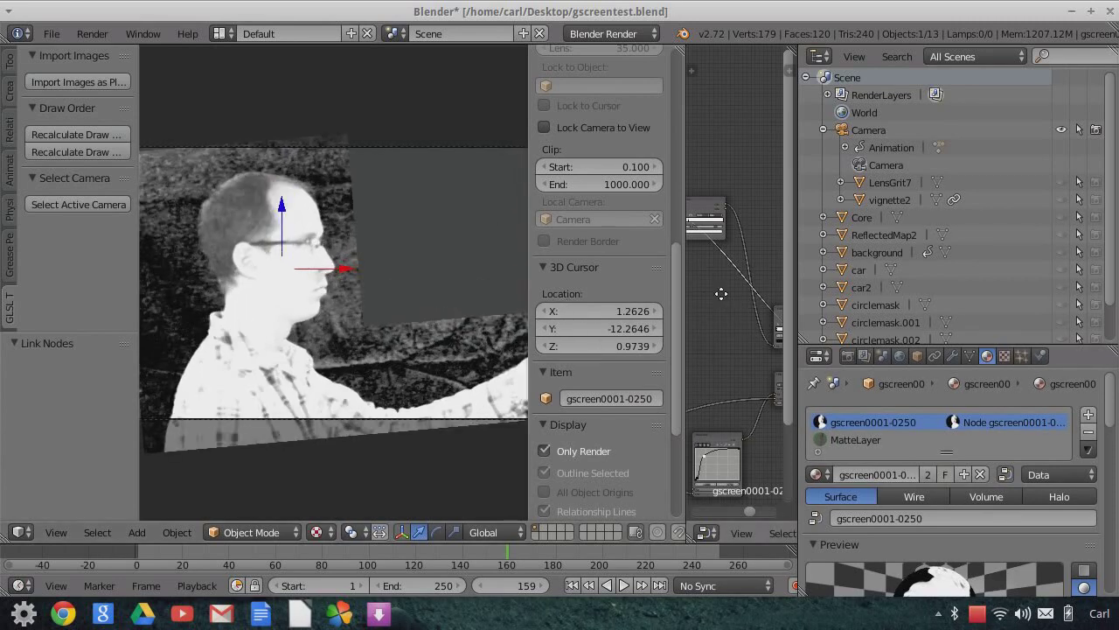
pyautogui.scroll(-2, 725, 292)
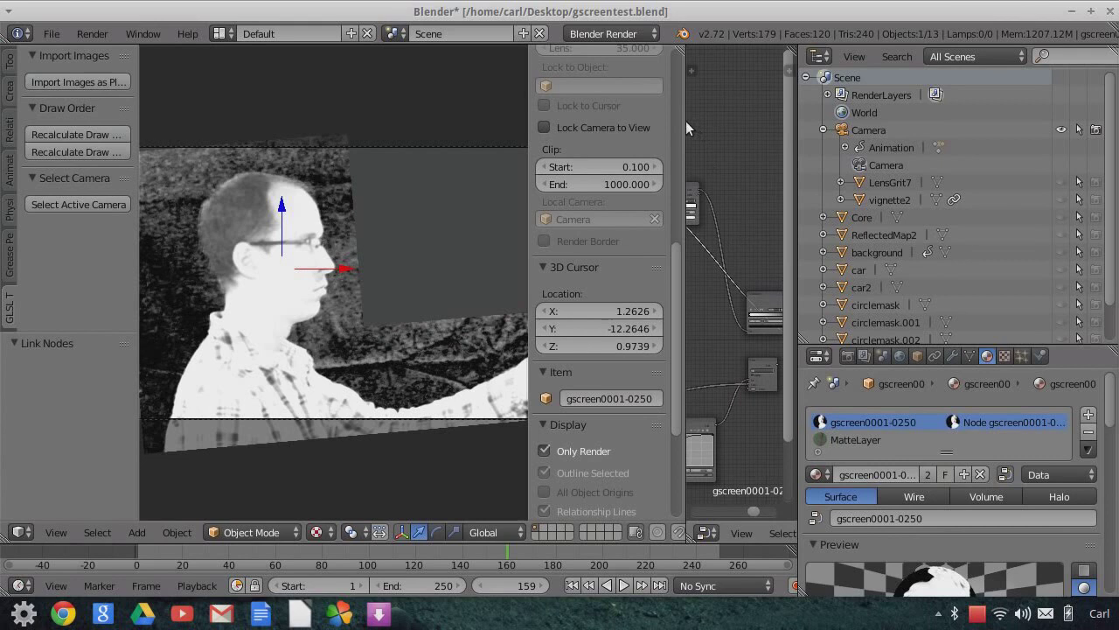
pyautogui.scroll(8, 686, 122)
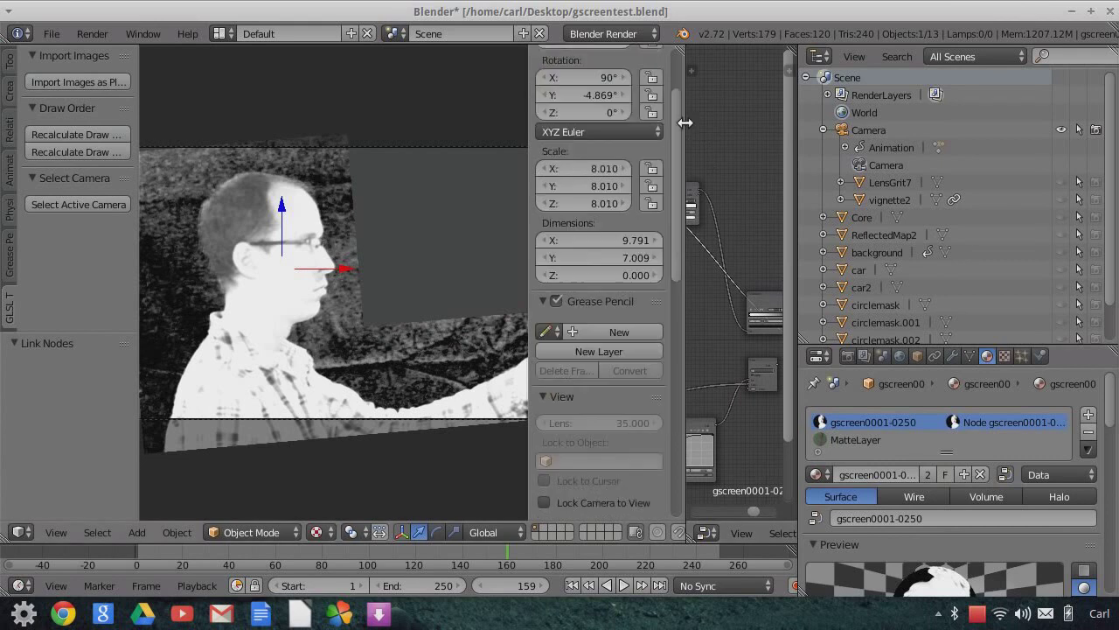
# Examine the Mix node's Fac, Color1 and Color2 inputs fed by the ColorRamp nodes and compare them with the matte in the 3D view
pyautogui.moveTo(686, 123); pyautogui.dragTo(331, 201)
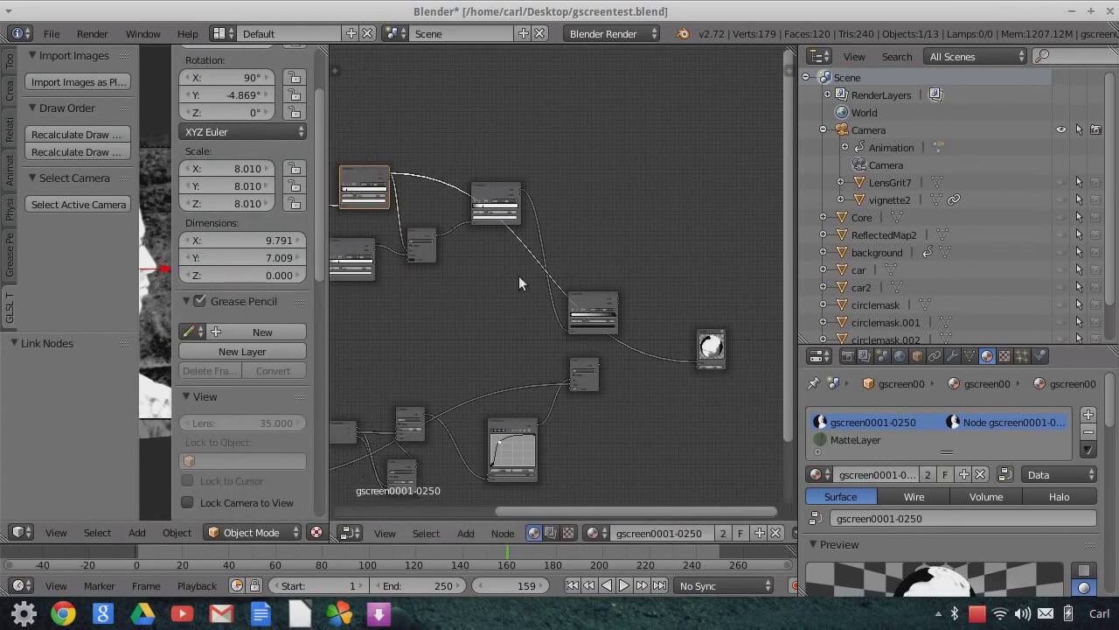
pyautogui.scroll(-2, 552, 310)
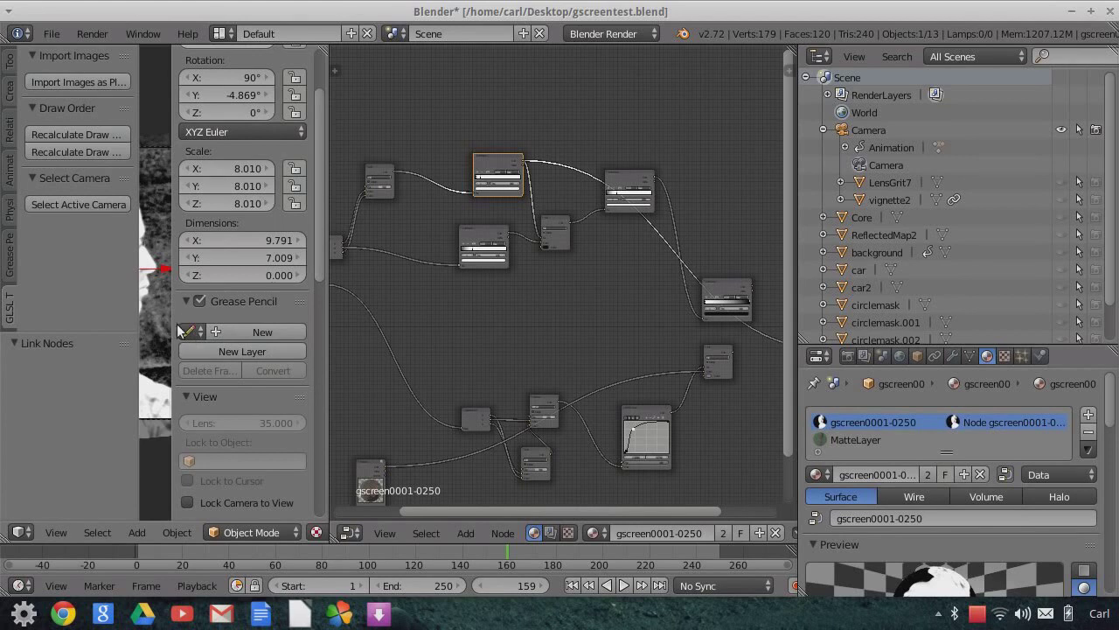
pyautogui.scroll(3, 444, 325)
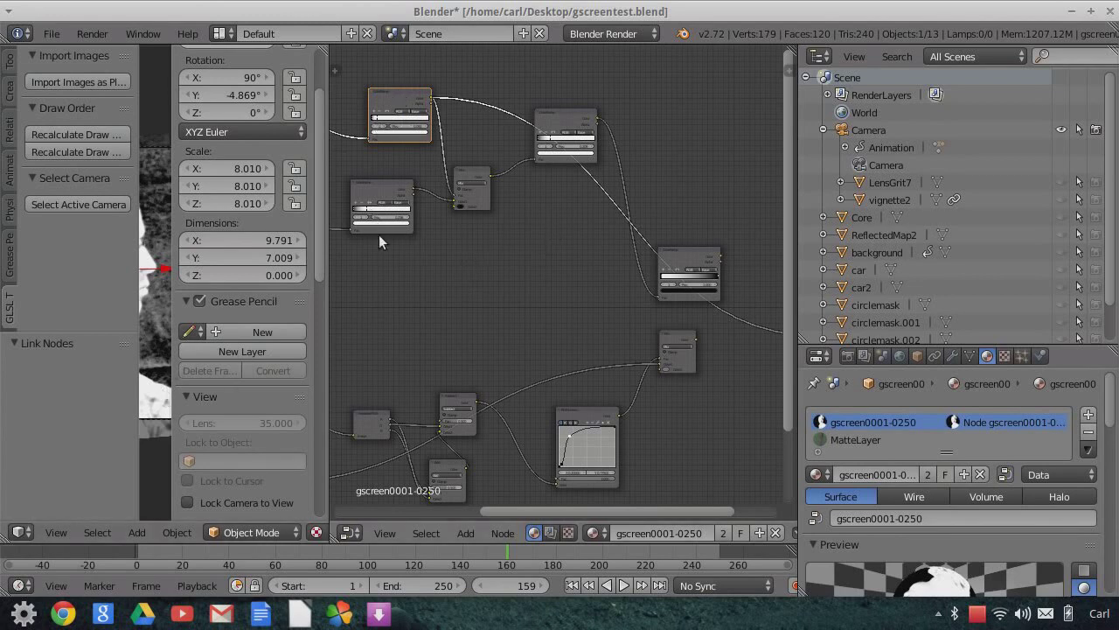
pyautogui.moveTo(453, 234); pyautogui.dragTo(616, 300, button='middle')
pyautogui.scroll(2, 519, 277)
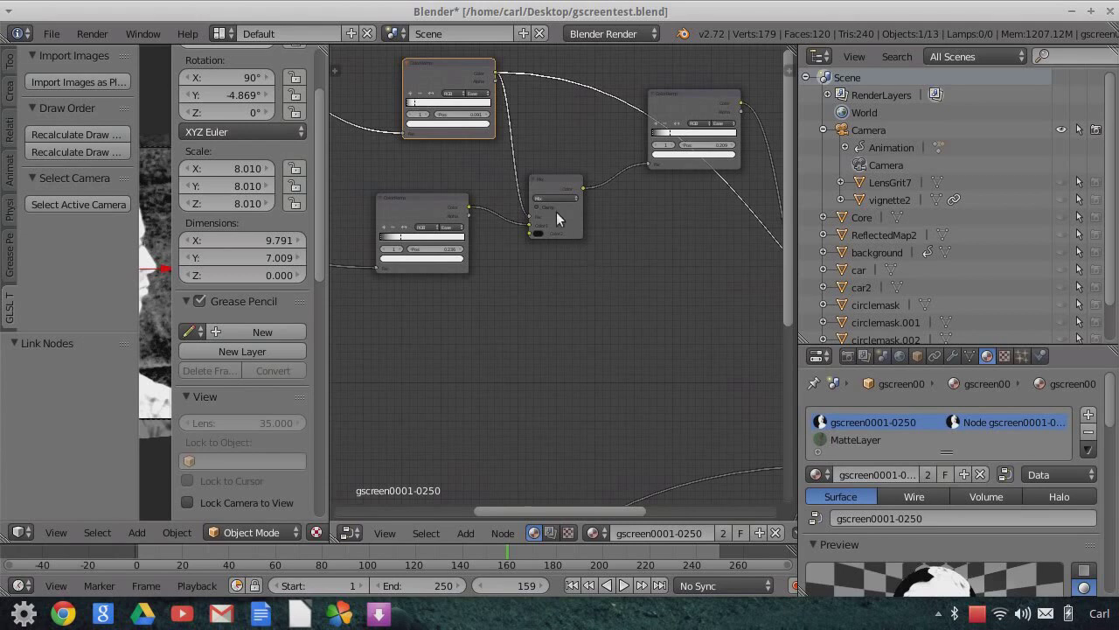
pyautogui.scroll(2, 586, 263)
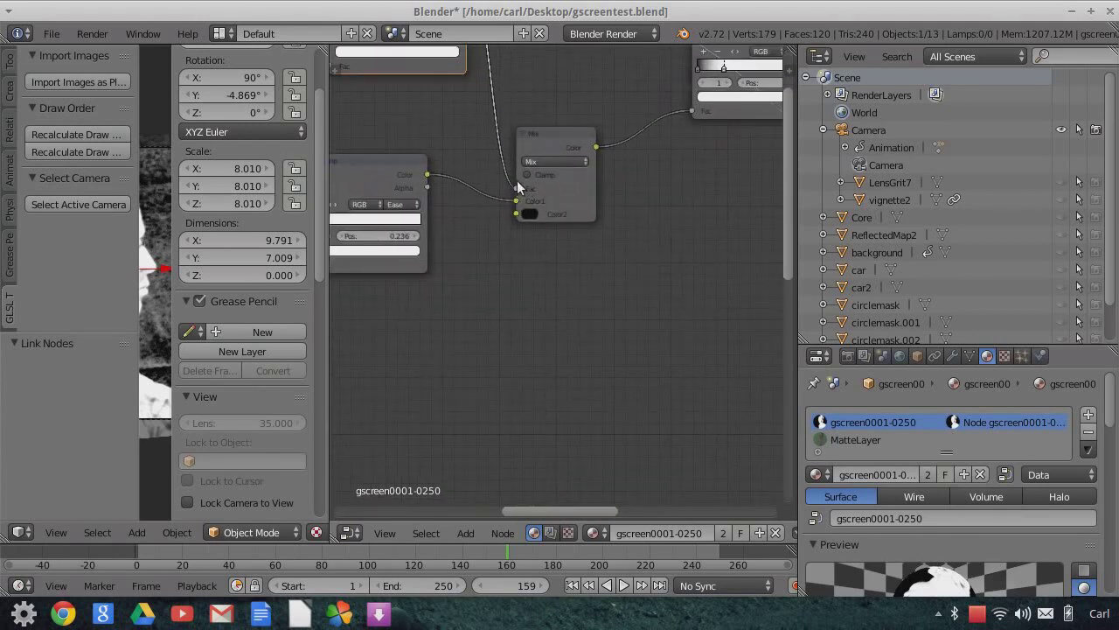
pyautogui.moveTo(444, 66); pyautogui.dragTo(448, 97, button='middle')
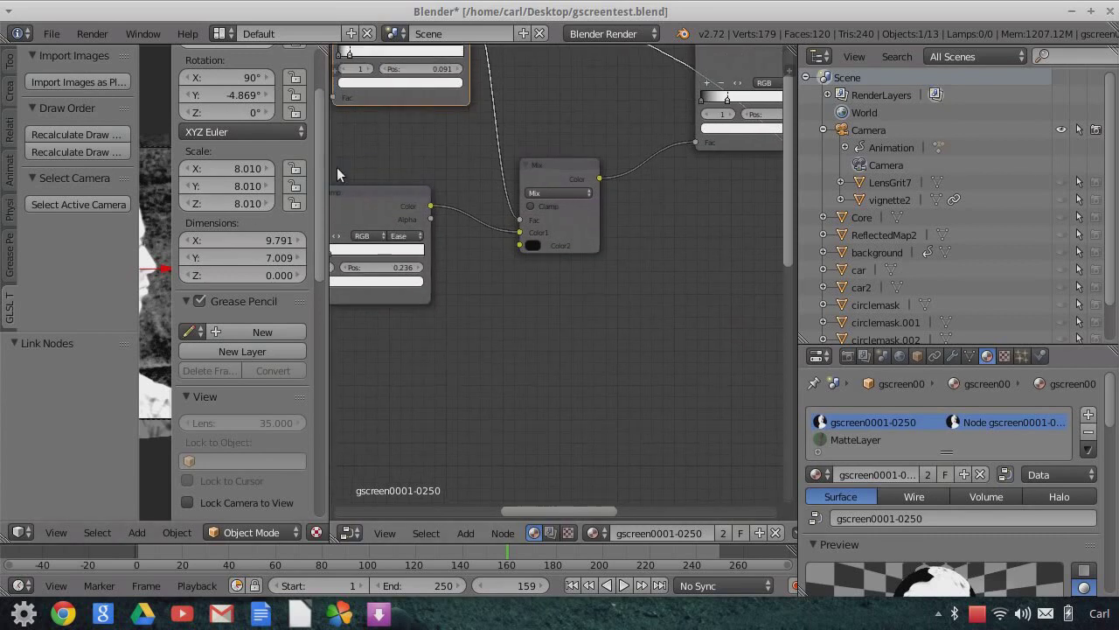
pyautogui.moveTo(328, 168); pyautogui.dragTo(655, 175)
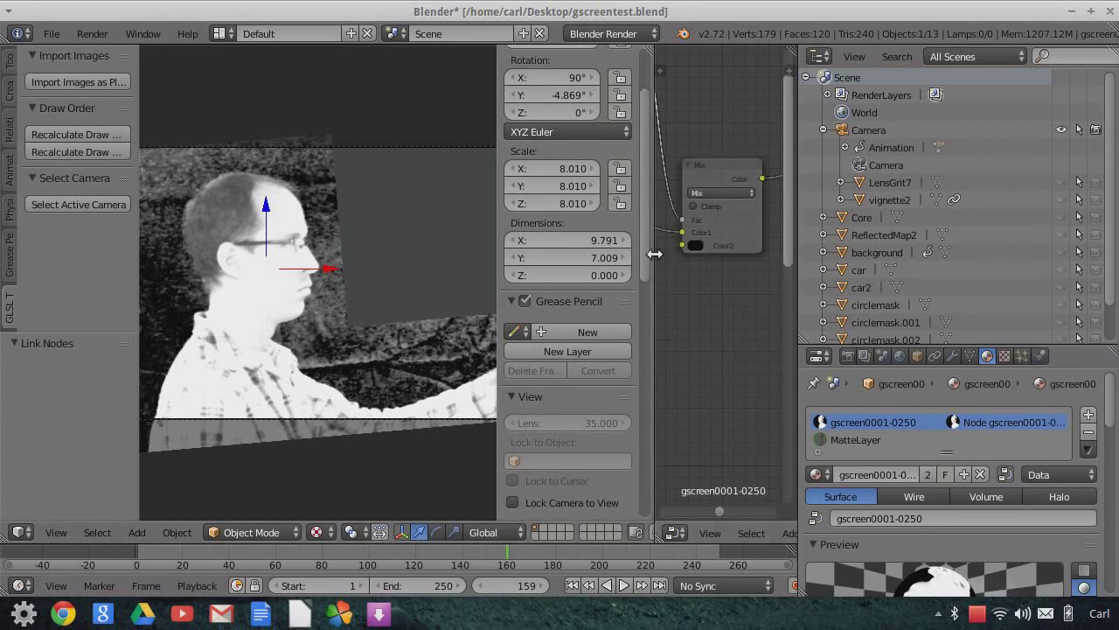
pyautogui.moveTo(654, 219); pyautogui.dragTo(424, 215)
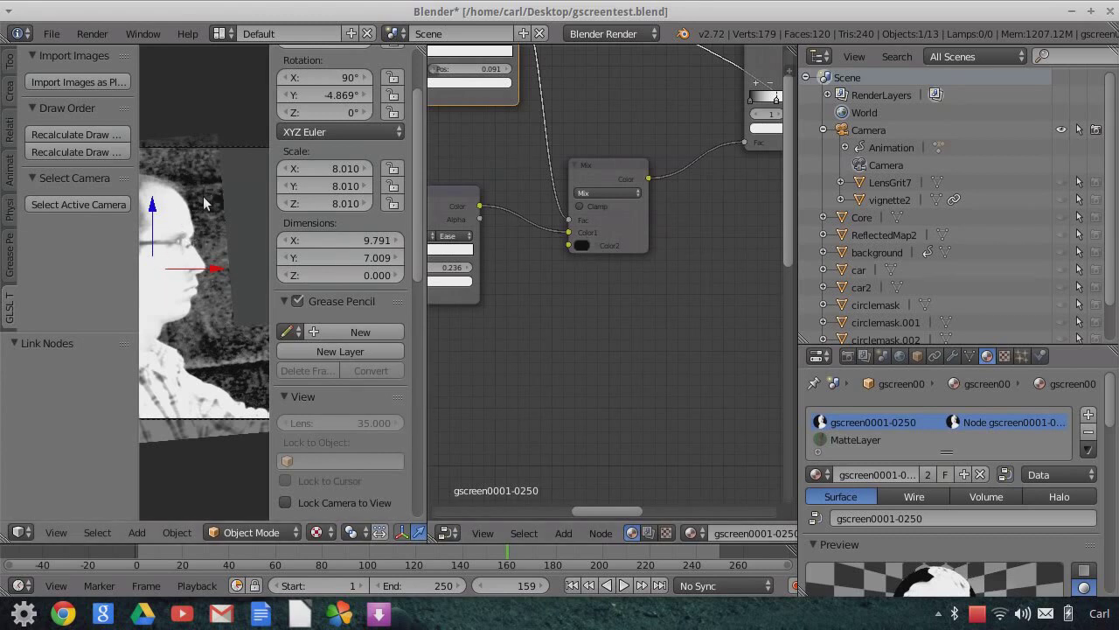
# Connect the Color output of the lower ColorRamp node feeding the Mix node directly to the material Output node
pyautogui.moveTo(593, 296); pyautogui.dragTo(726, 339, button='middle')
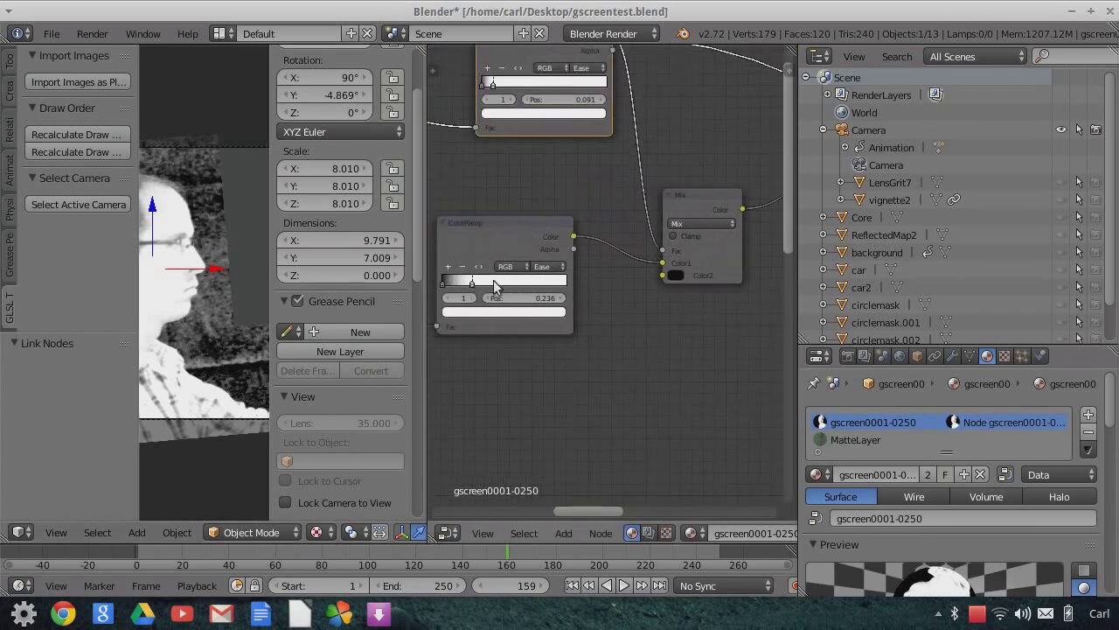
pyautogui.scroll(-4, 631, 301)
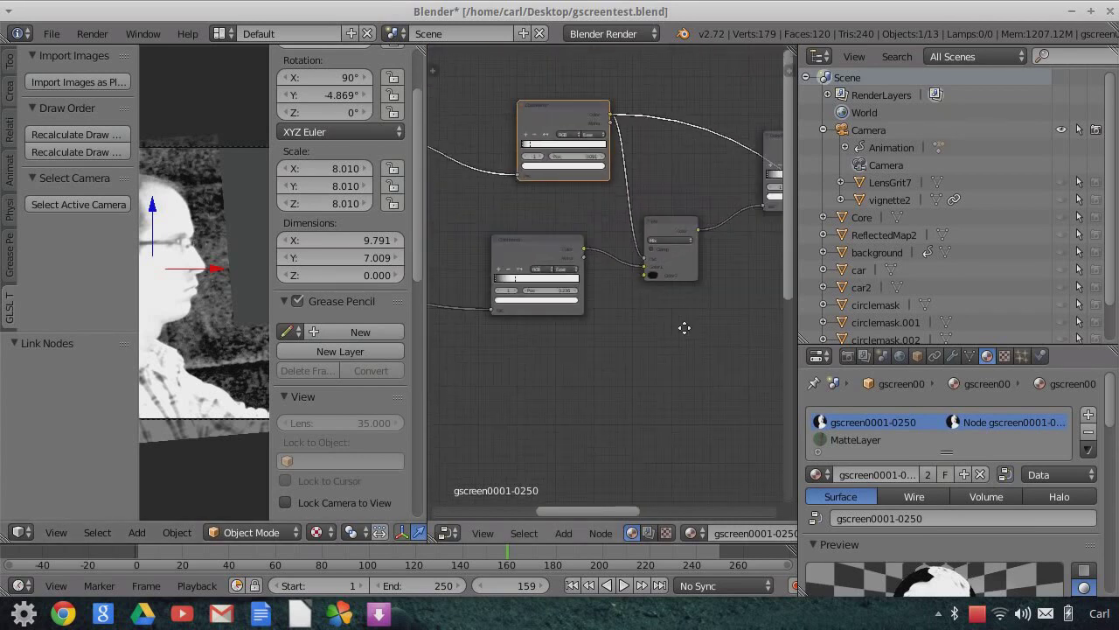
pyautogui.scroll(-5, 633, 350)
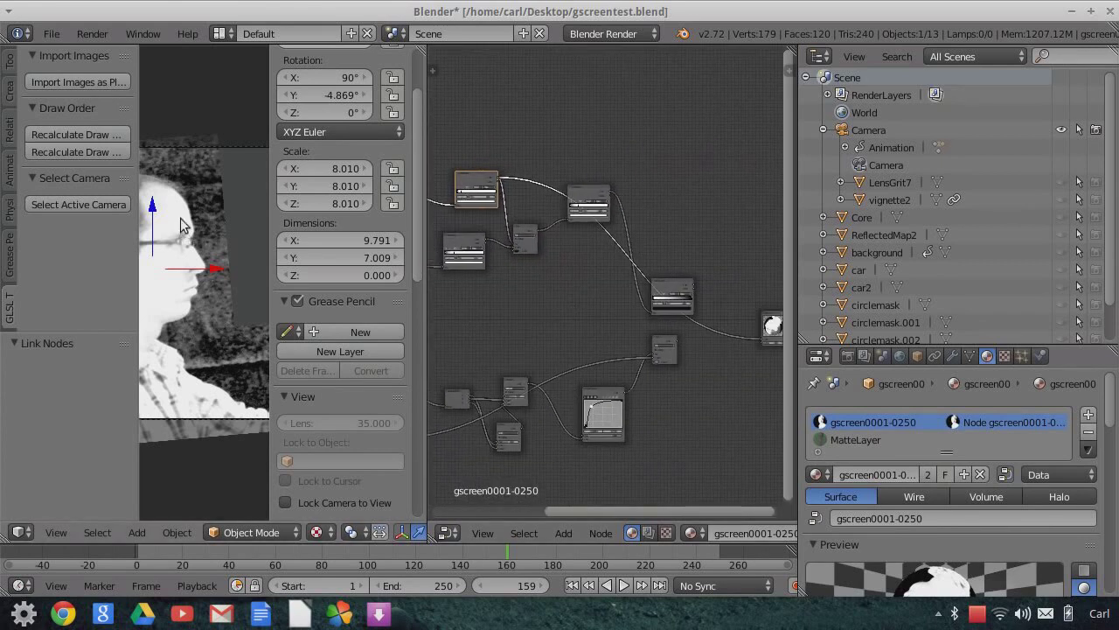
pyautogui.moveTo(485, 244); pyautogui.dragTo(759, 336)
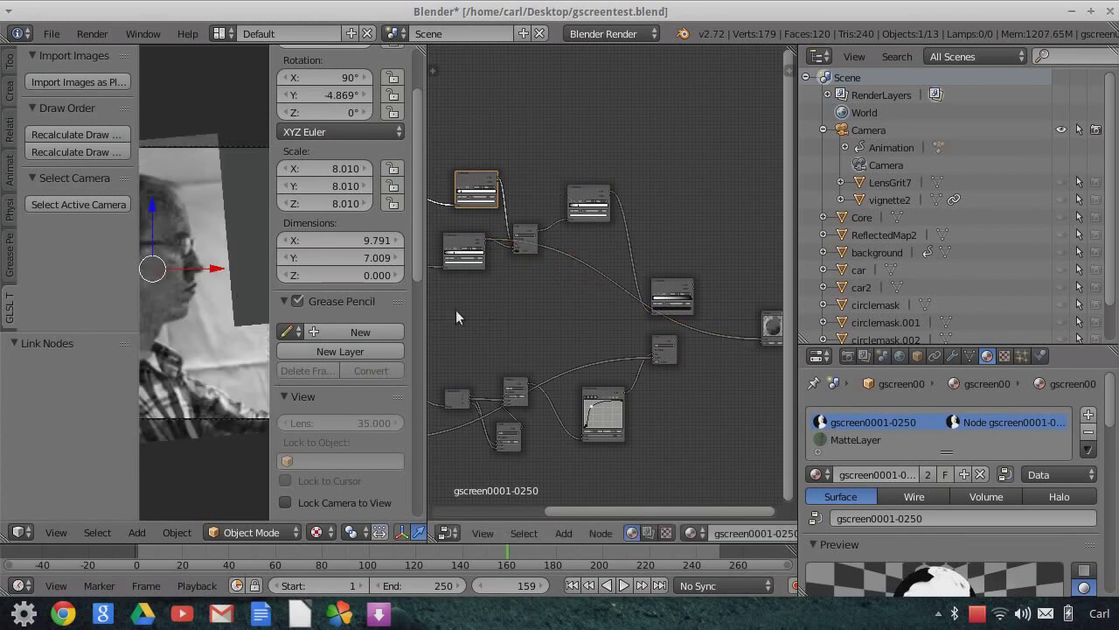
# Connect the Mix node's Color output to the material Output node to preview the combined matte
pyautogui.scroll(2, 494, 315)
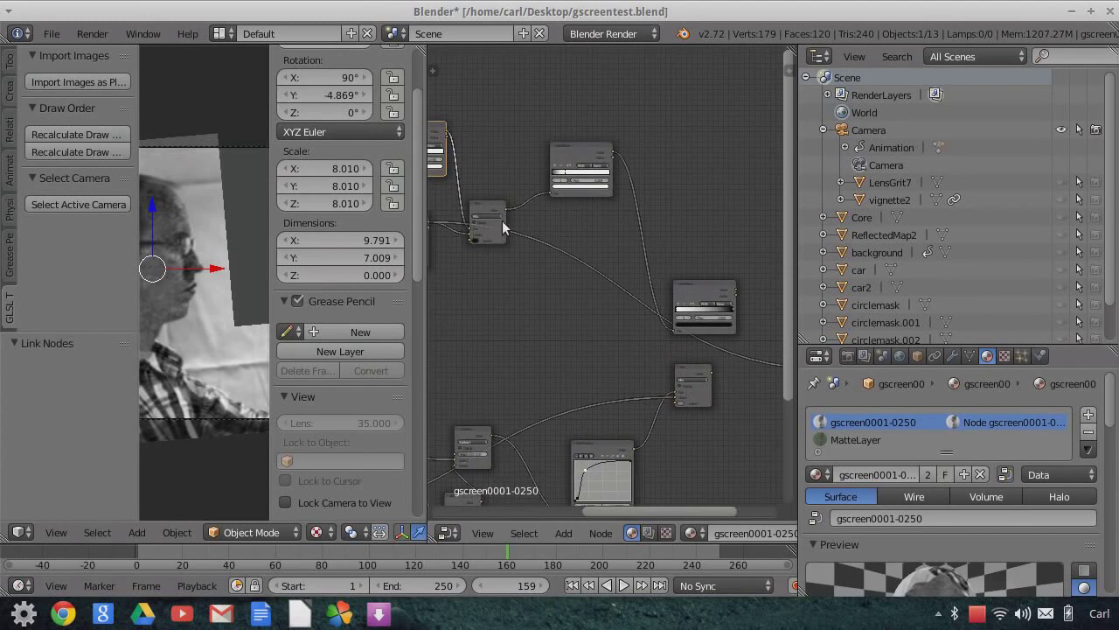
pyautogui.moveTo(505, 209); pyautogui.dragTo(529, 232)
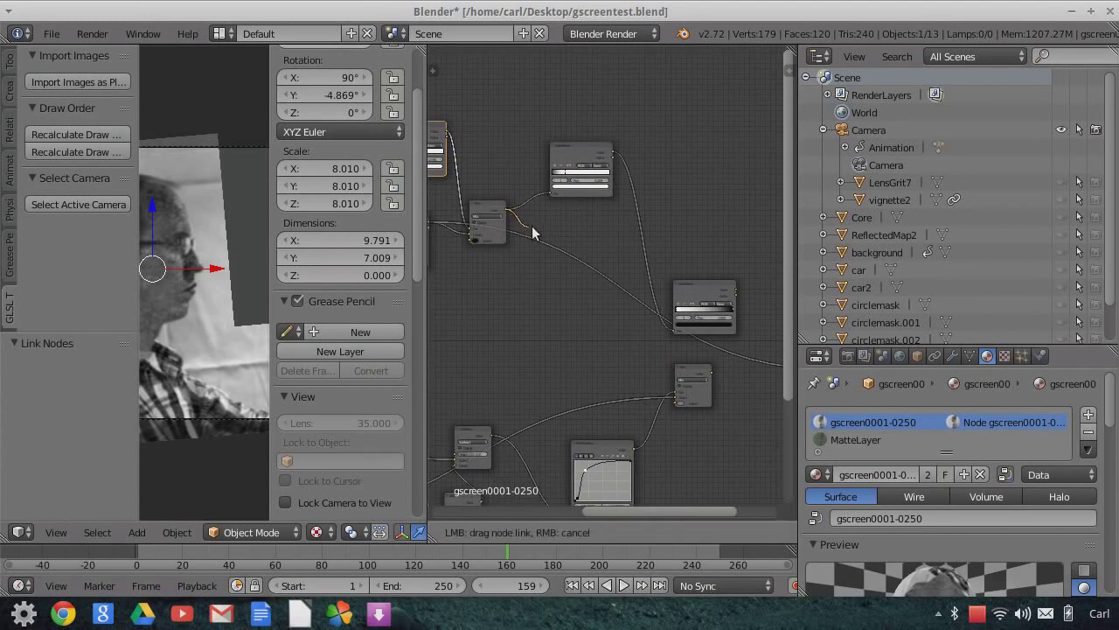
pyautogui.scroll(-2, 582, 229)
pyautogui.moveTo(571, 230); pyautogui.dragTo(505, 227, button='middle')
pyautogui.moveTo(457, 216); pyautogui.dragTo(739, 349)
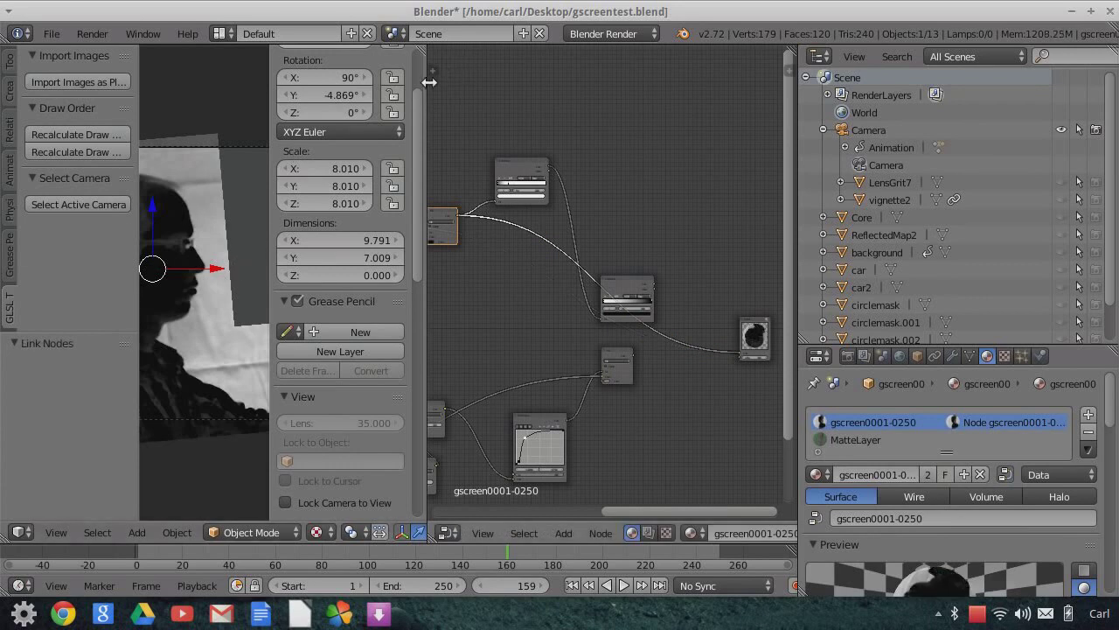
# Widen the 3D view to examine the Mix result's silhouette and background, and narrow it again to expose the node tree
pyautogui.moveTo(427, 89); pyautogui.dragTo(693, 112)
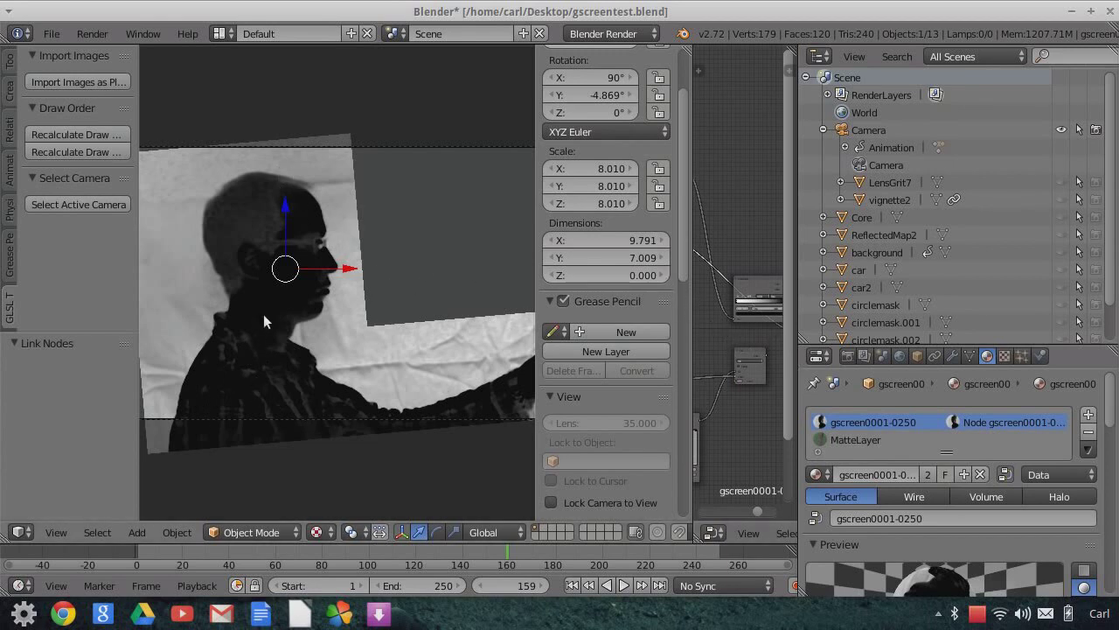
pyautogui.scroll(2, 232, 368)
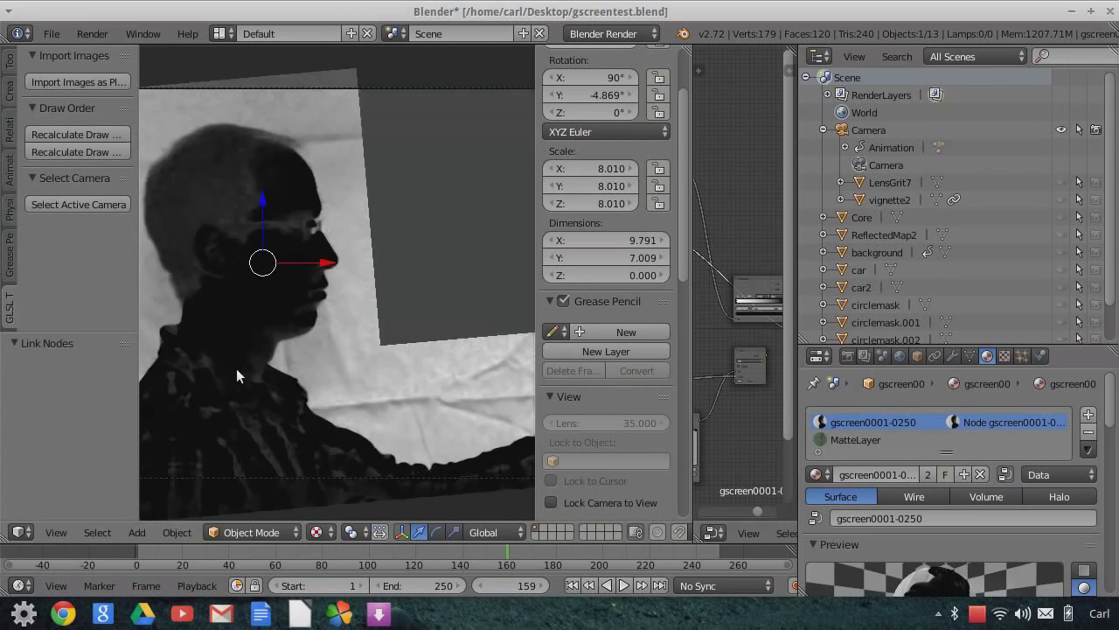
pyautogui.scroll(-3, 236, 368)
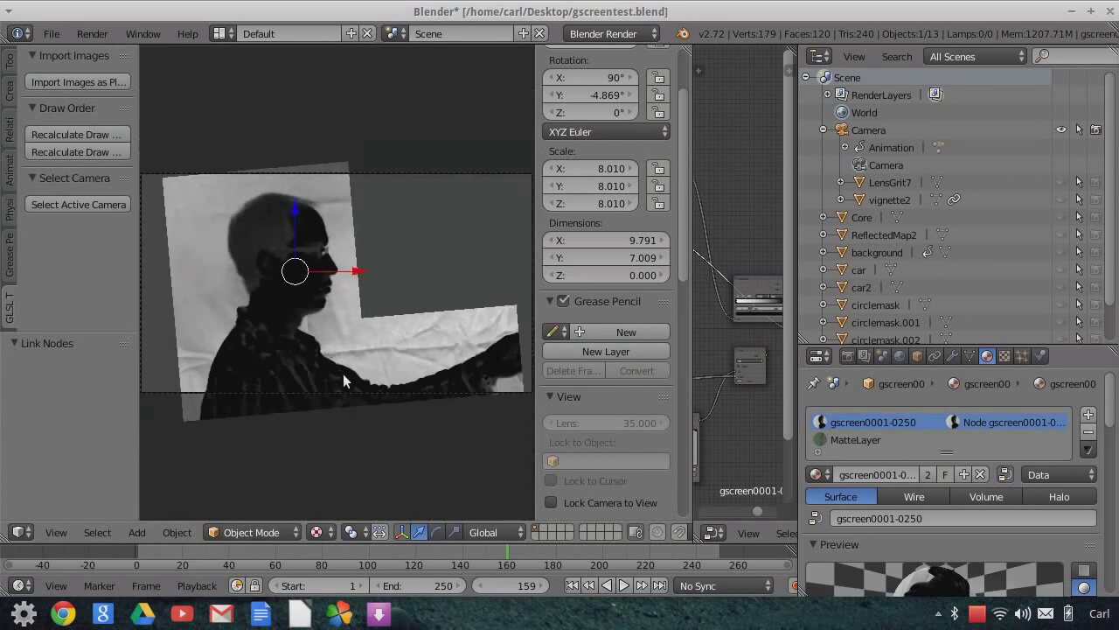
pyautogui.scroll(2, 344, 381)
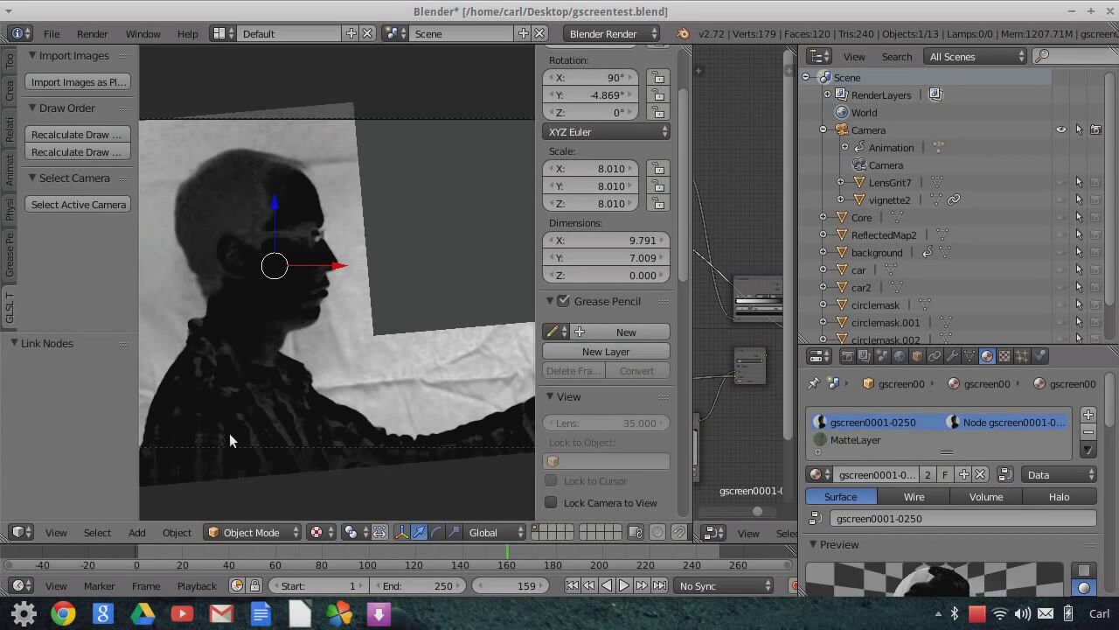
pyautogui.scroll(-1, 244, 372)
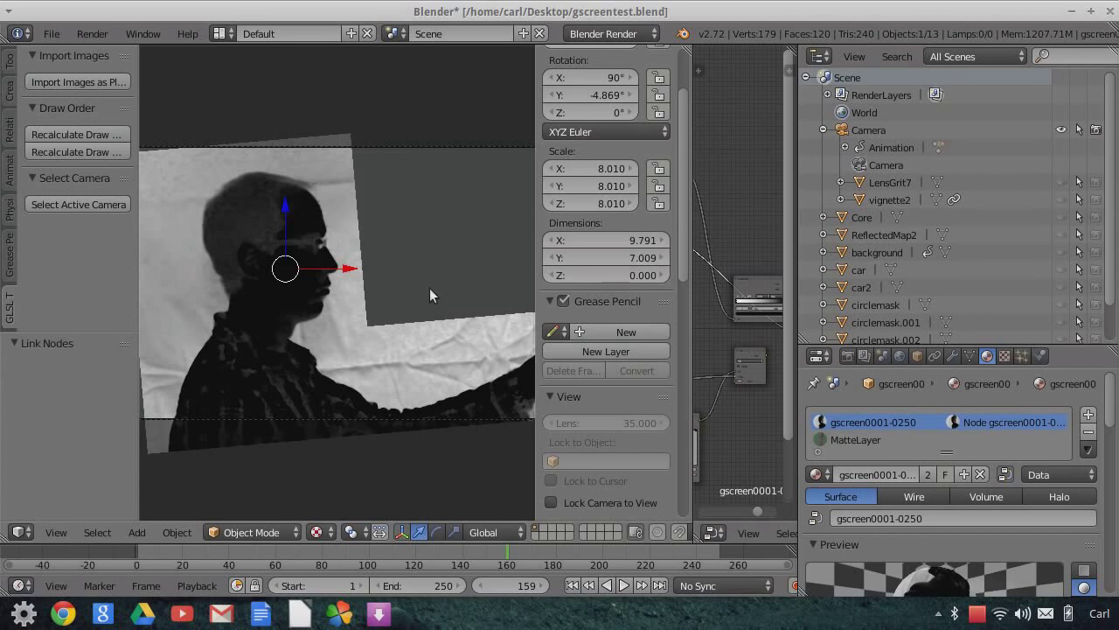
pyautogui.press('Home')
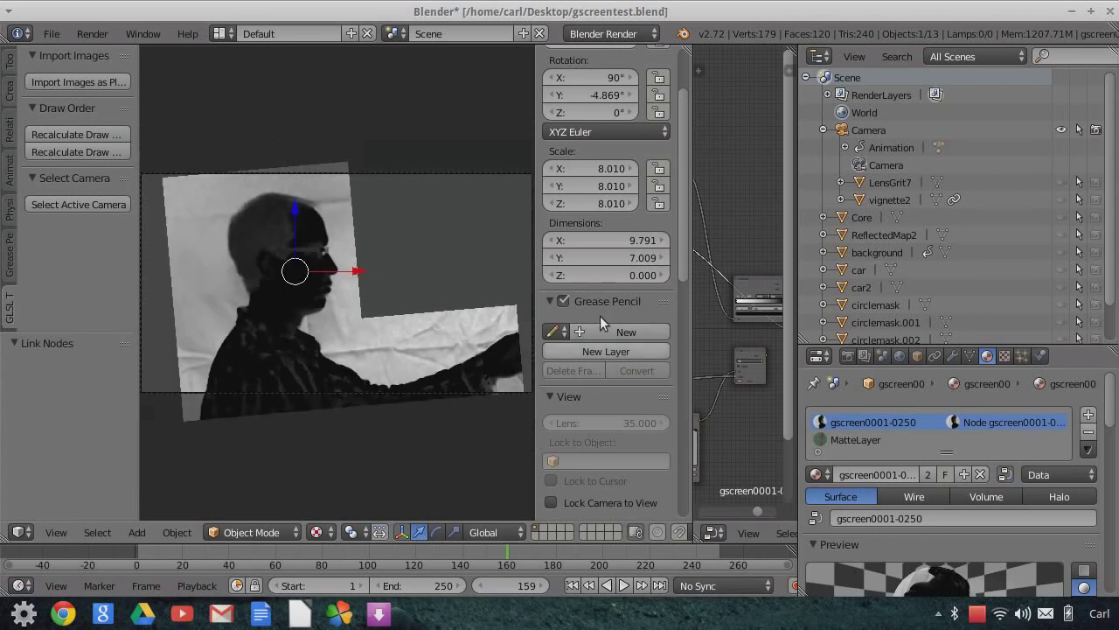
pyautogui.moveTo(692, 169); pyautogui.dragTo(516, 169)
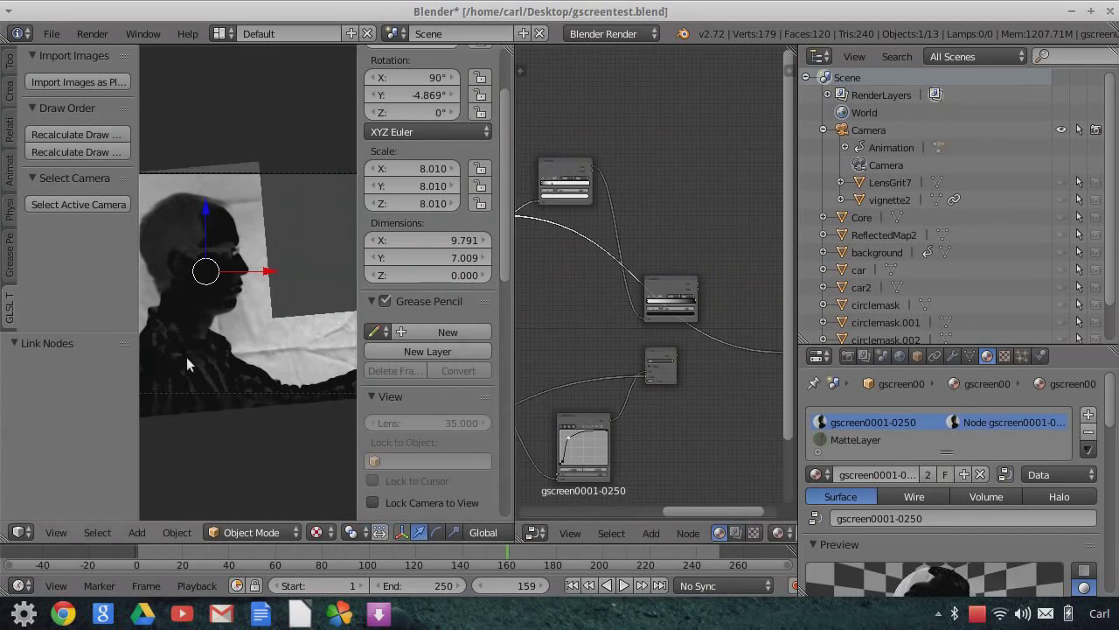
# Connect the ColorRamp that follows the Mix node to the material Output and inspect the higher-contrast silhouette
pyautogui.scroll(-4, 670, 334)
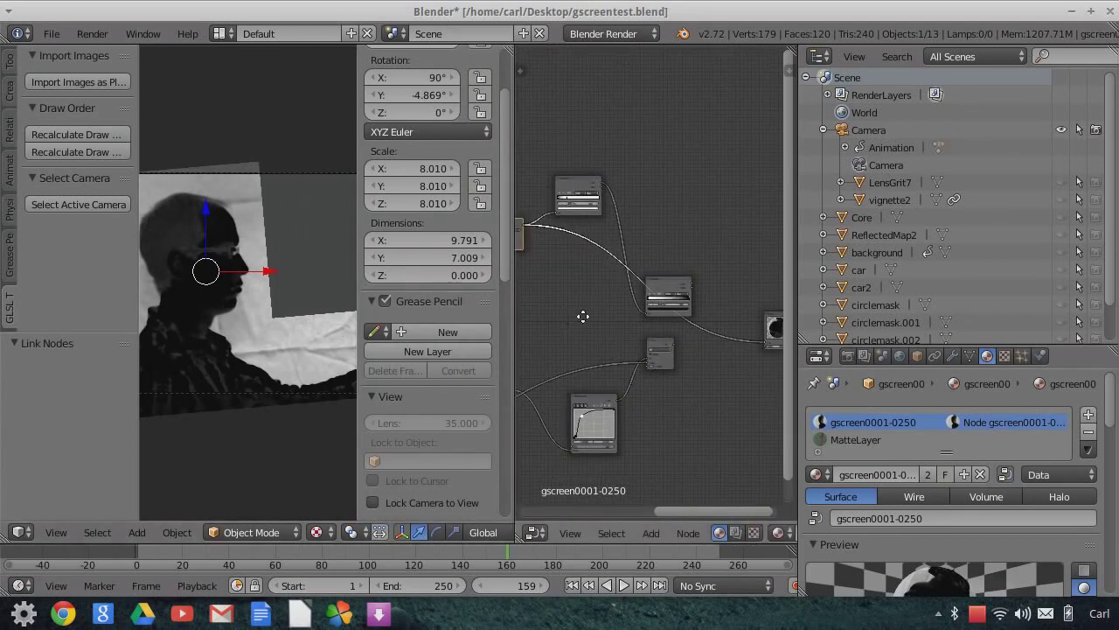
pyautogui.scroll(4, 669, 334)
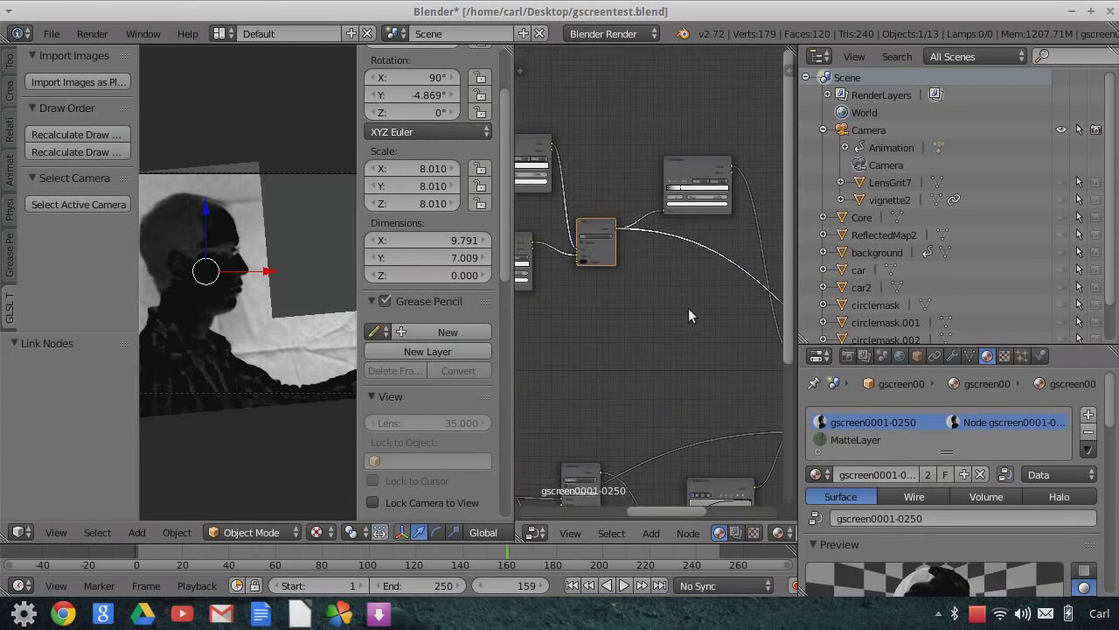
pyautogui.scroll(-4, 633, 334)
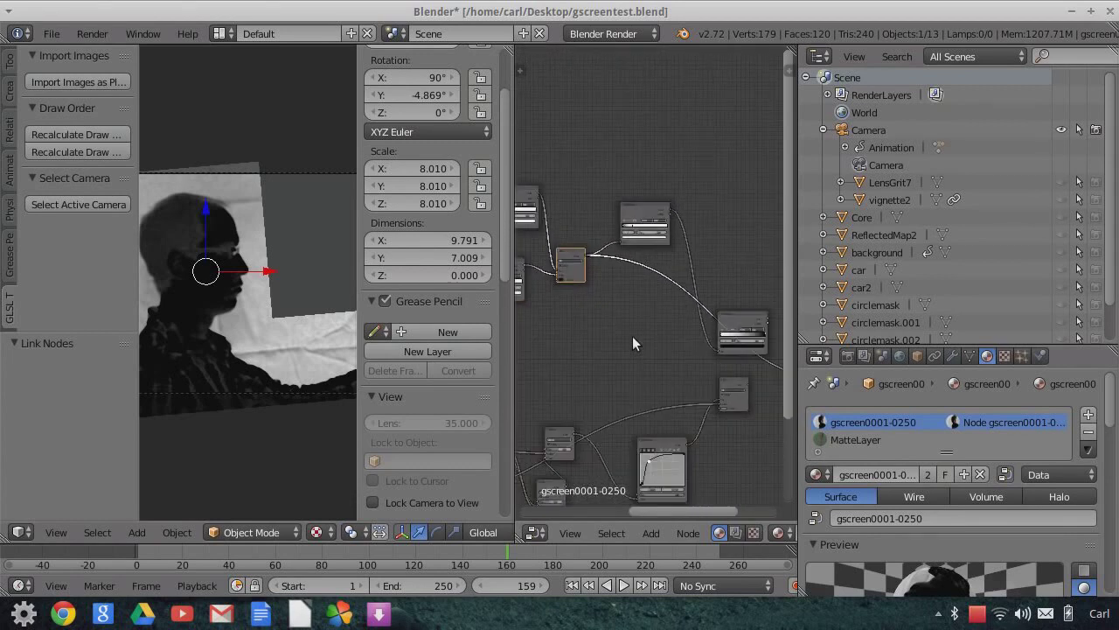
pyautogui.scroll(3, 632, 335)
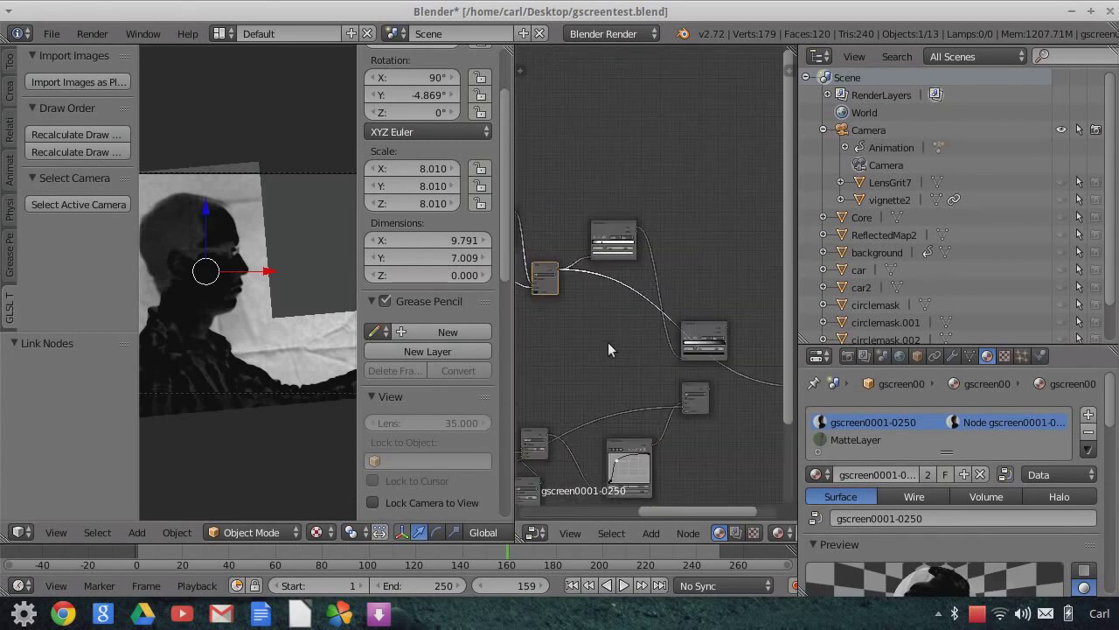
pyautogui.scroll(3, 602, 315)
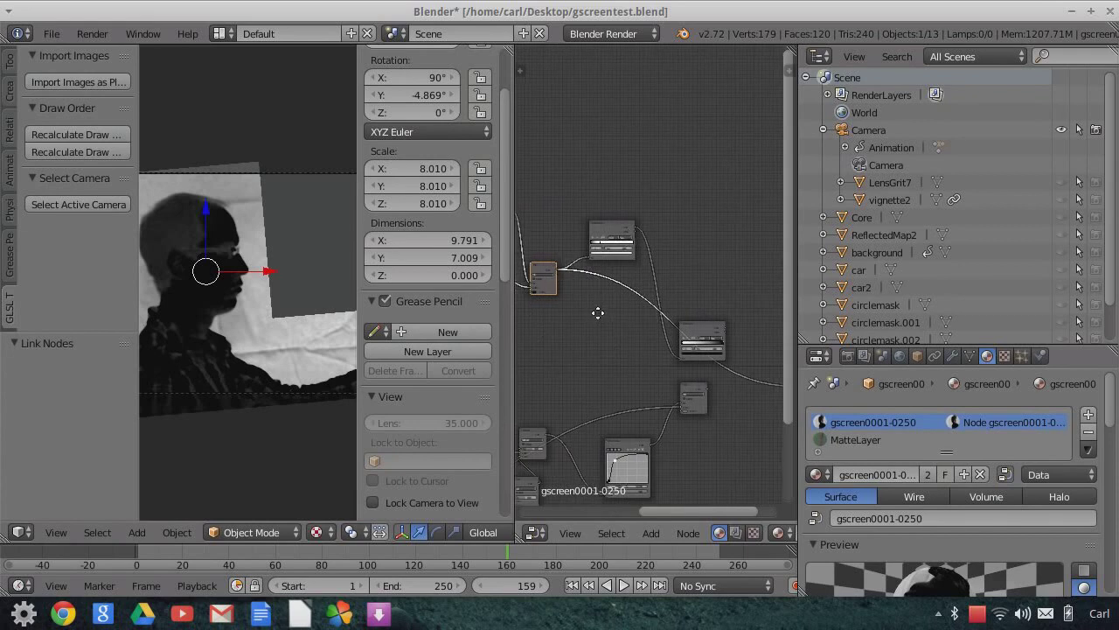
pyautogui.scroll(4, 611, 350)
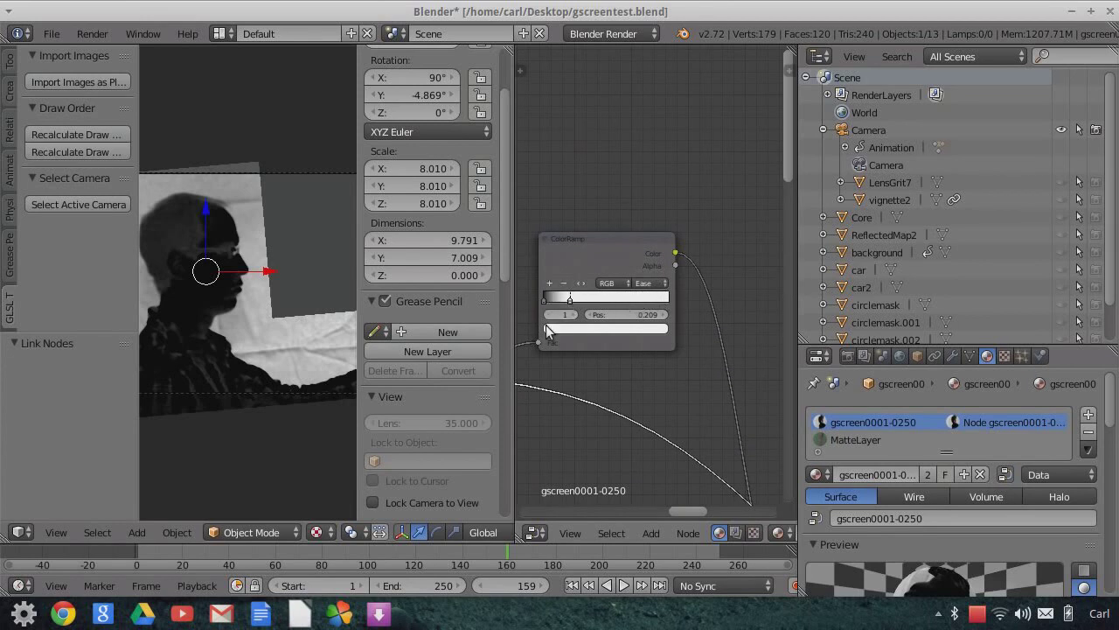
pyautogui.scroll(-5, 649, 372)
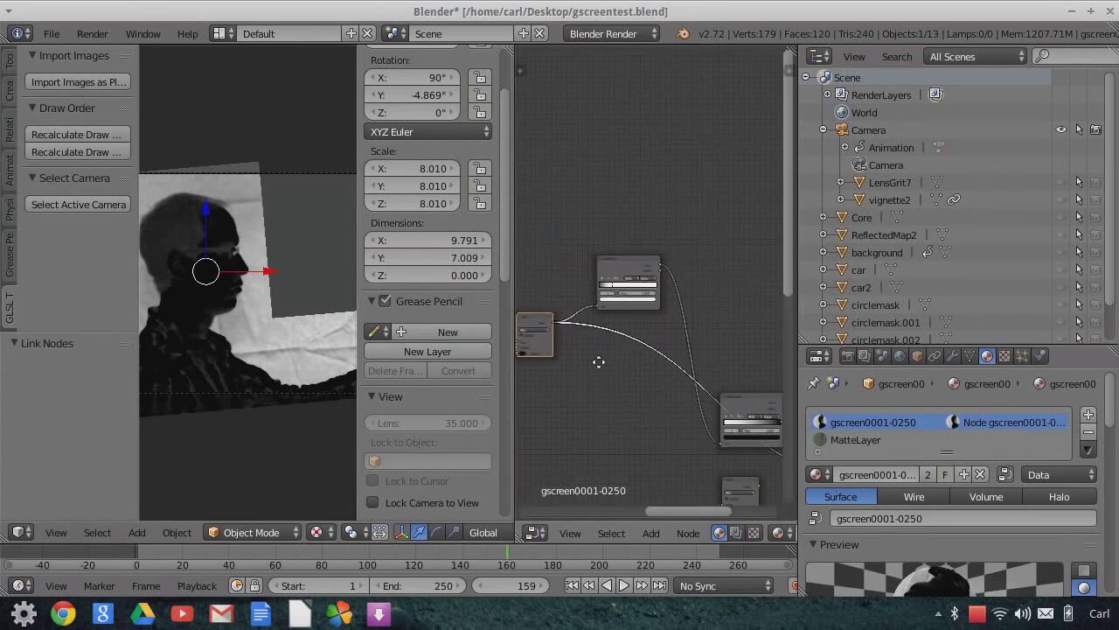
pyautogui.scroll(-3, 653, 398)
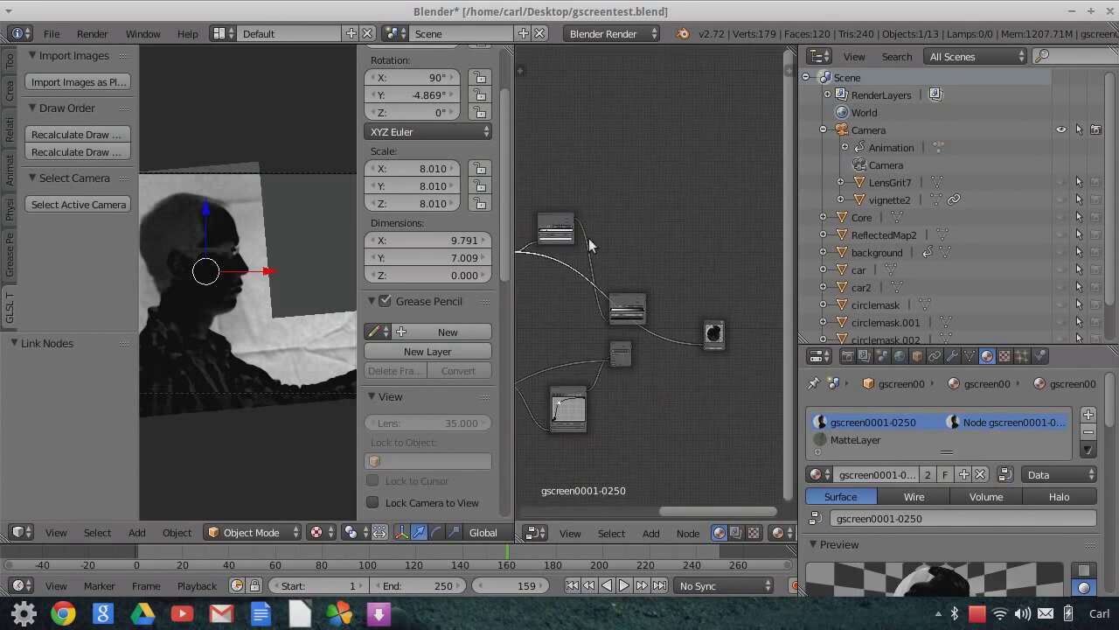
pyautogui.moveTo(575, 226); pyautogui.dragTo(701, 342)
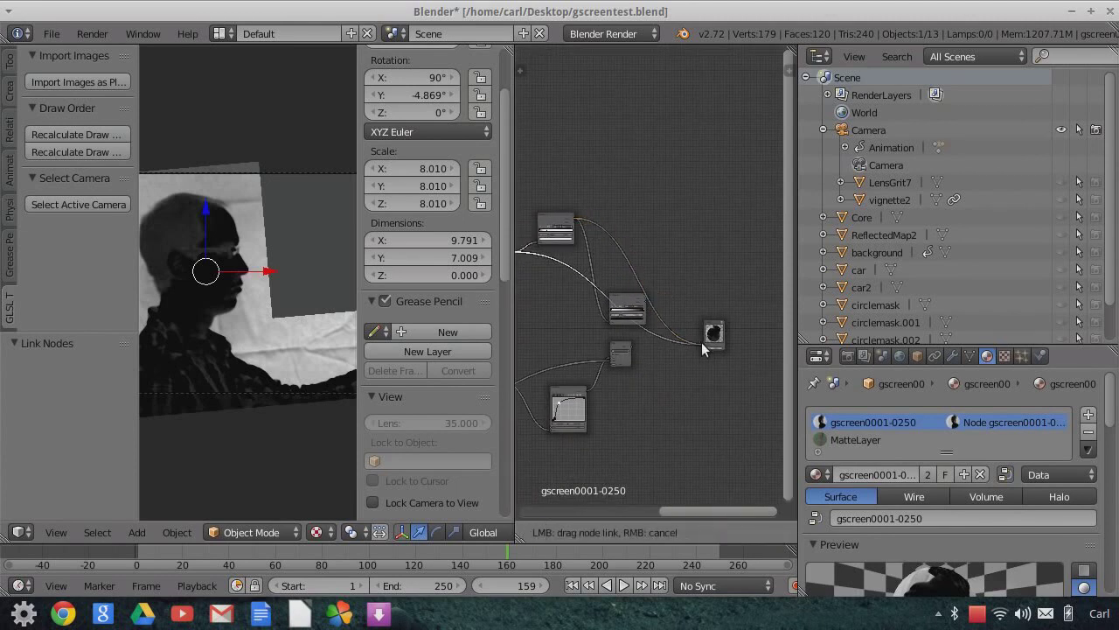
pyautogui.moveTo(311, 323); pyautogui.dragTo(308, 323)
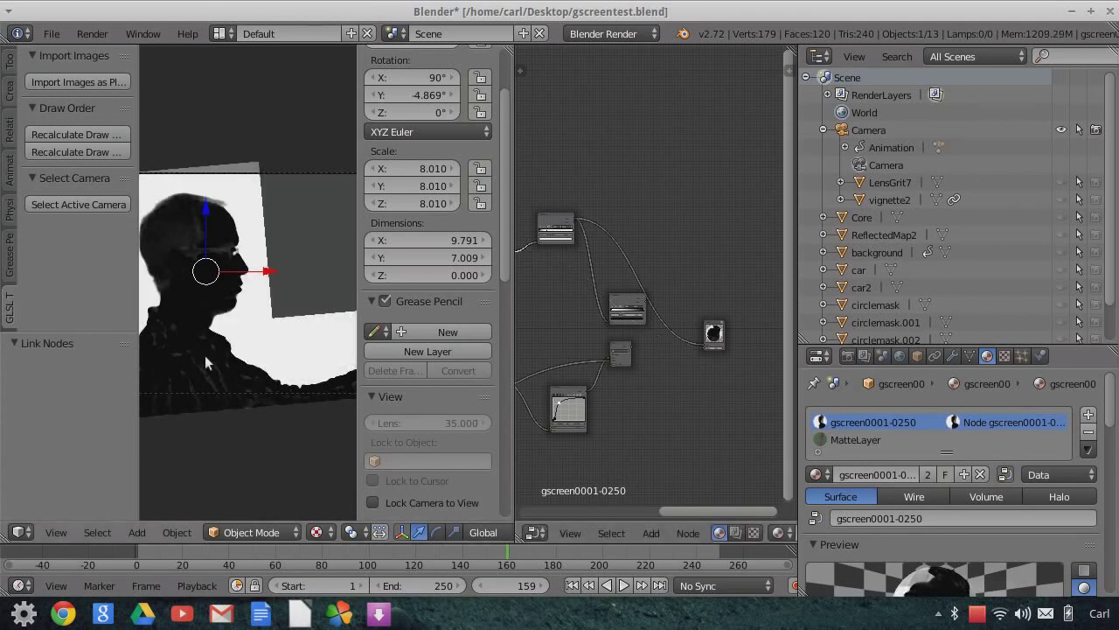
pyautogui.scroll(3, 212, 373)
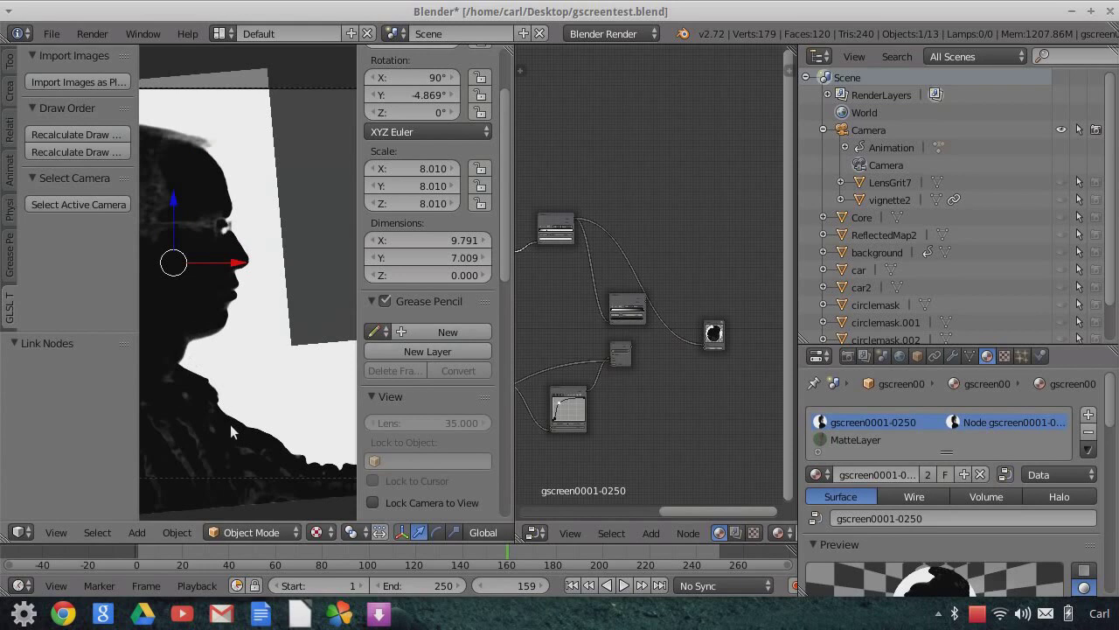
pyautogui.scroll(-3, 209, 416)
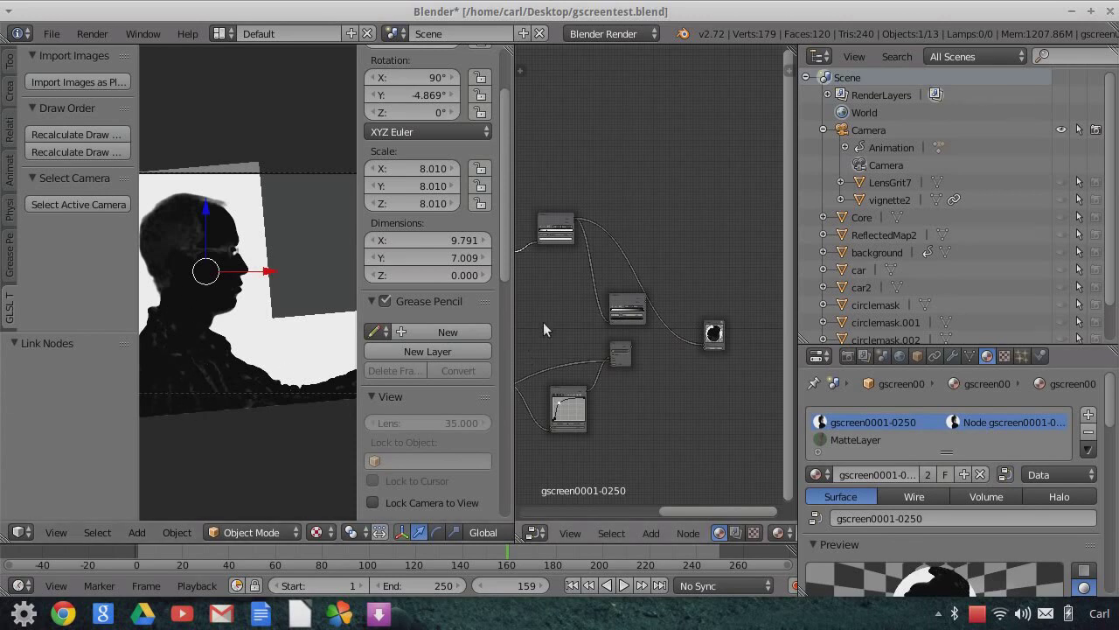
# Connect the Color output of the final white-to-black ColorRamp to the material Output node and inspect the inverted matte
pyautogui.scroll(2, 586, 337)
pyautogui.scroll(1, 603, 350)
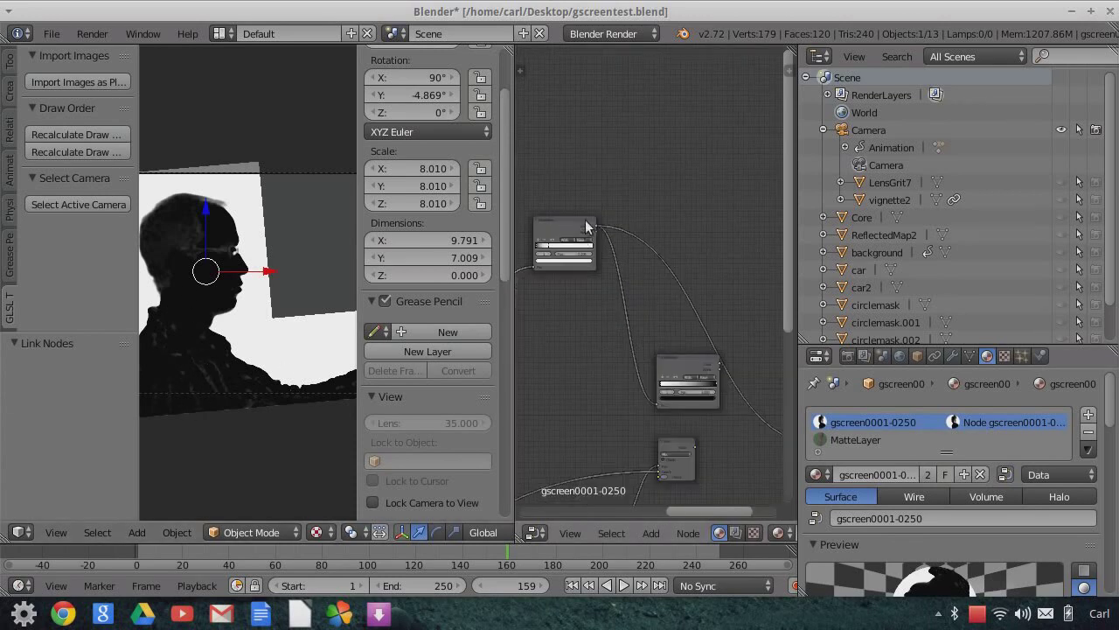
pyautogui.moveTo(572, 362); pyautogui.dragTo(552, 300, button='middle')
pyautogui.moveTo(580, 217); pyautogui.dragTo(612, 265, button='middle')
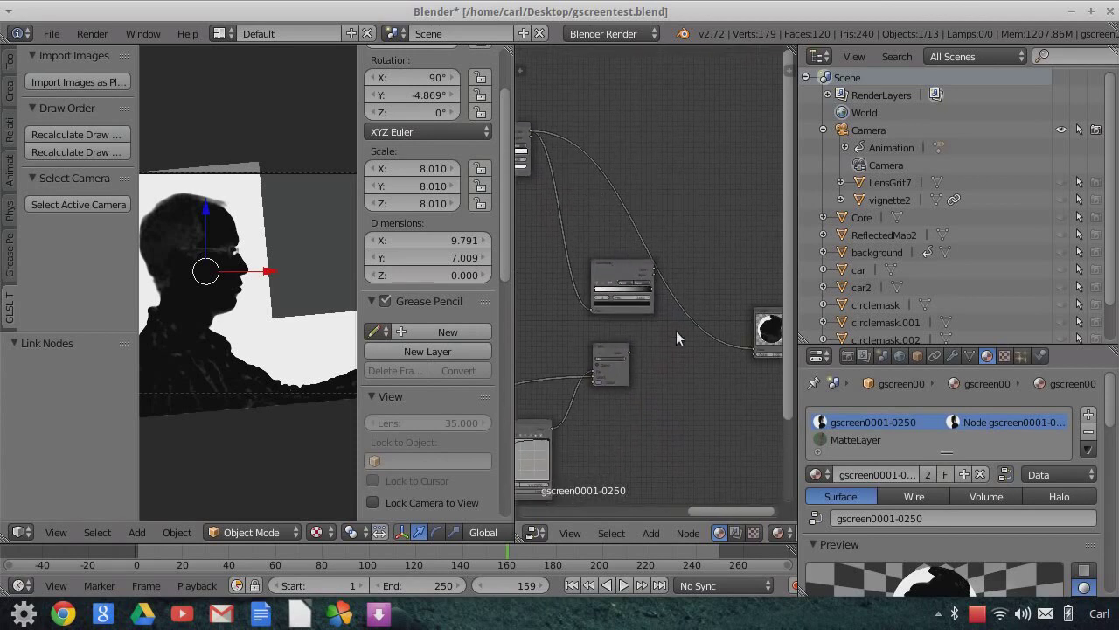
pyautogui.moveTo(674, 314); pyautogui.dragTo(641, 317, button='middle')
pyautogui.scroll(2, 626, 367)
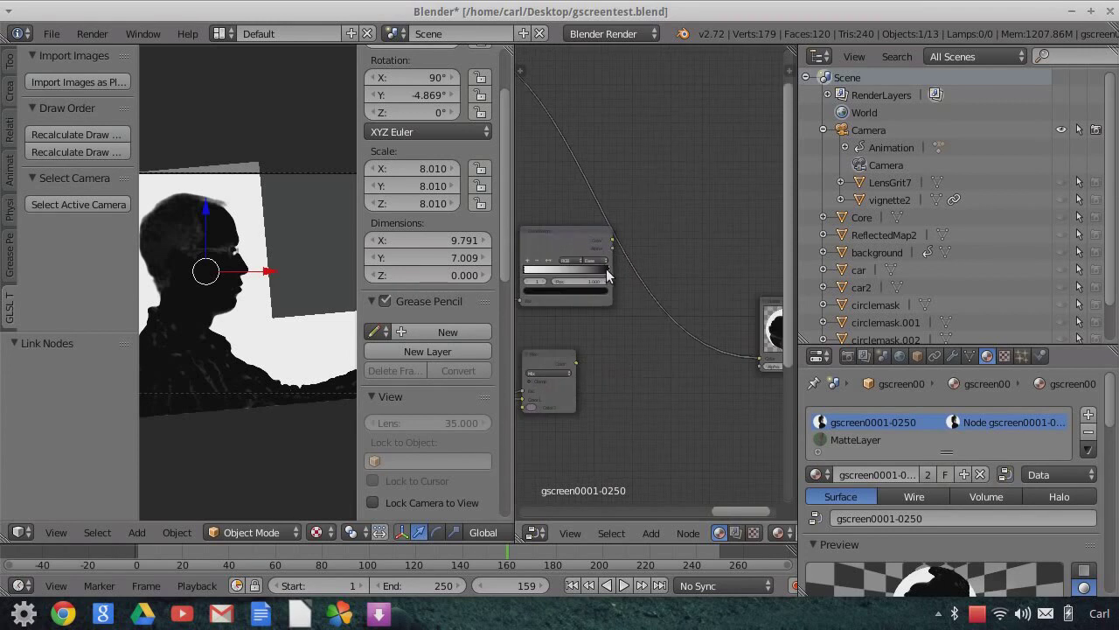
pyautogui.scroll(-2, 634, 333)
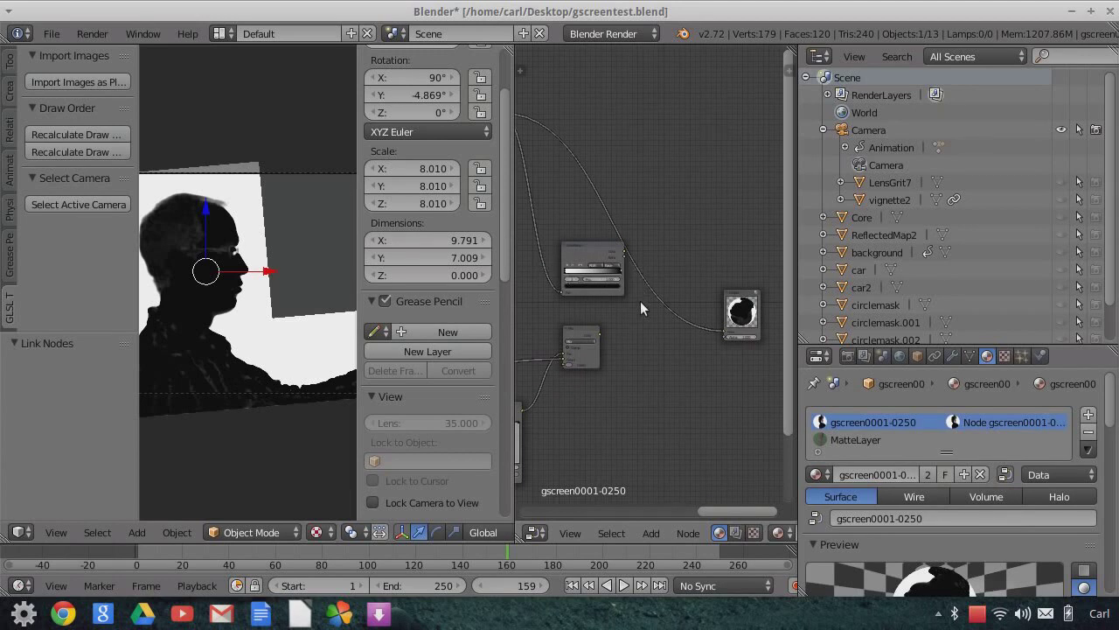
pyautogui.scroll(-1, 641, 301)
pyautogui.moveTo(626, 252); pyautogui.dragTo(712, 319)
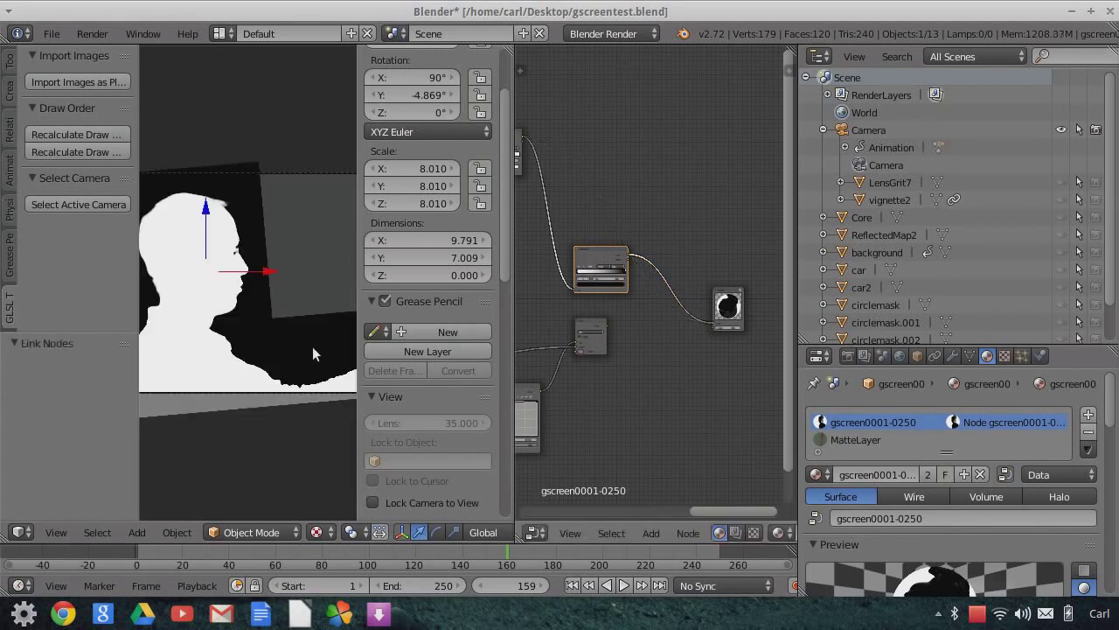
pyautogui.scroll(2, 238, 318)
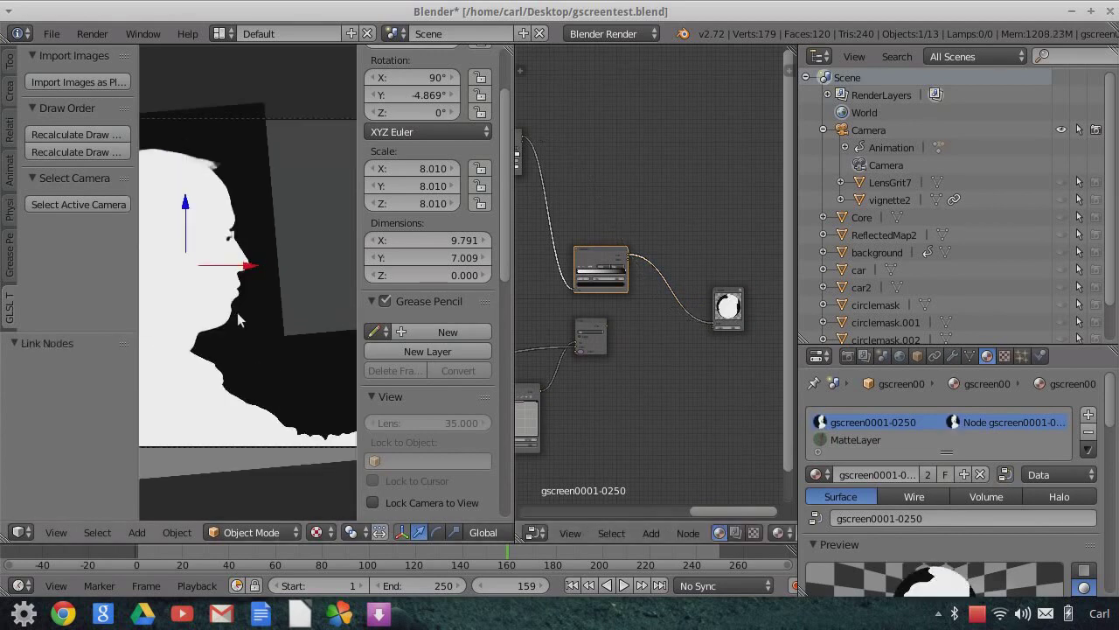
pyautogui.scroll(-2, 238, 319)
pyautogui.scroll(1, 647, 319)
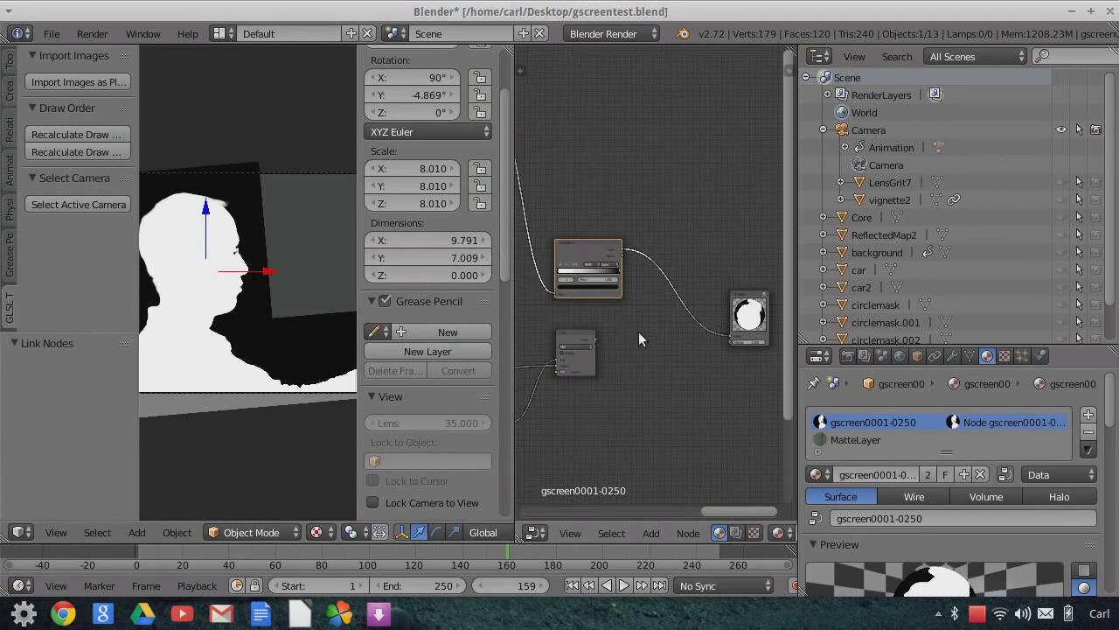
pyautogui.scroll(3, 642, 333)
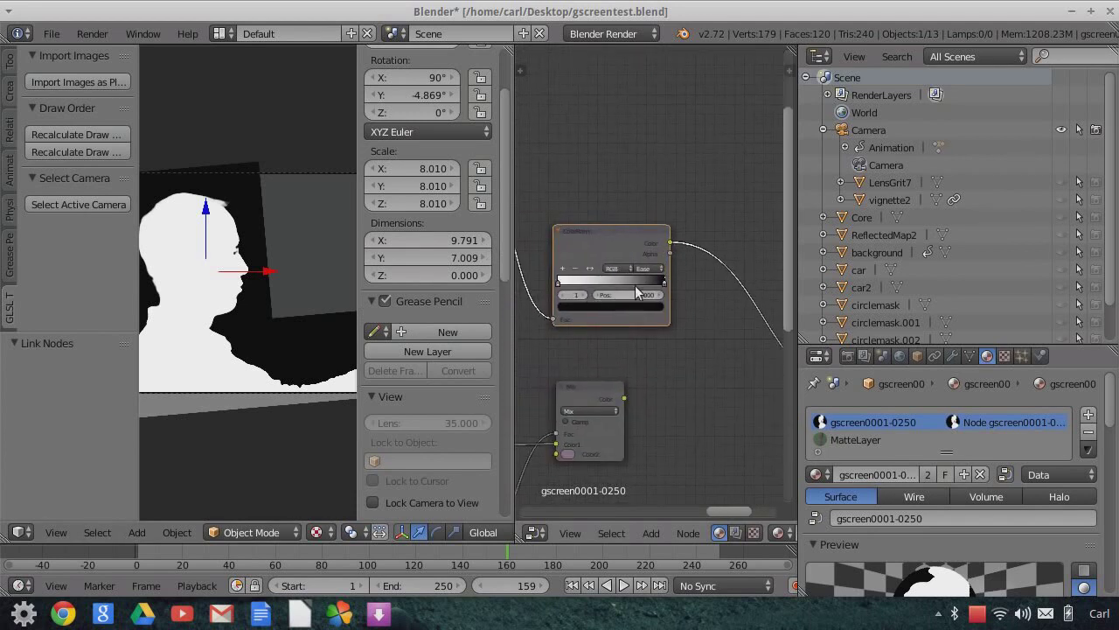
pyautogui.scroll(-1, 651, 355)
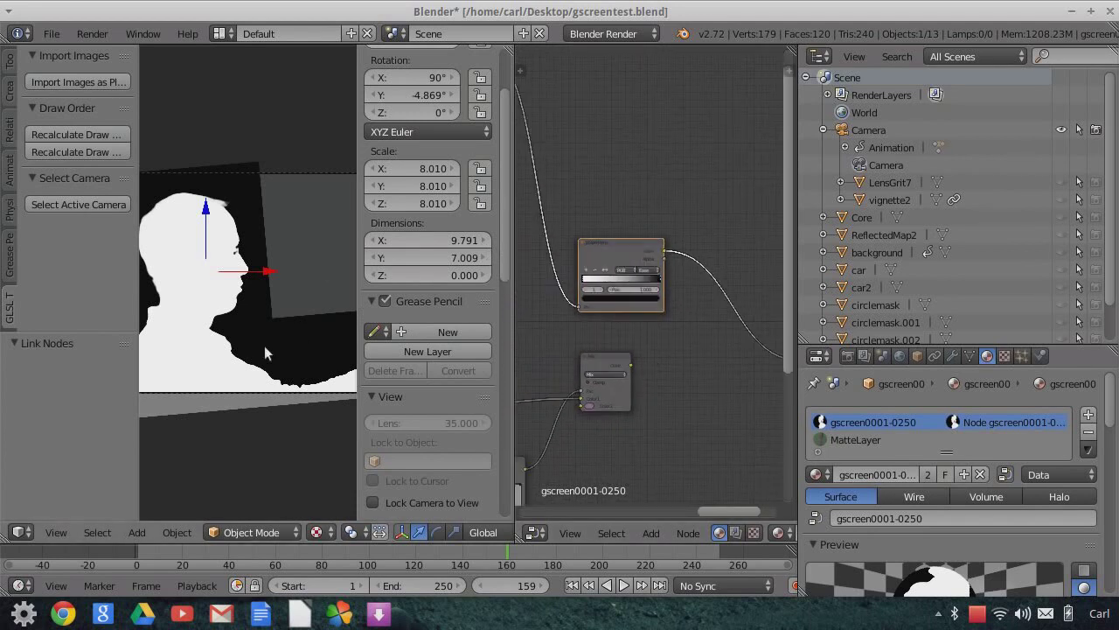
# Widen the 3D view and examine the inverted matte's edges and the silhouette's interior at several zoom levels
pyautogui.scroll(1, 184, 364)
pyautogui.scroll(2, 203, 235)
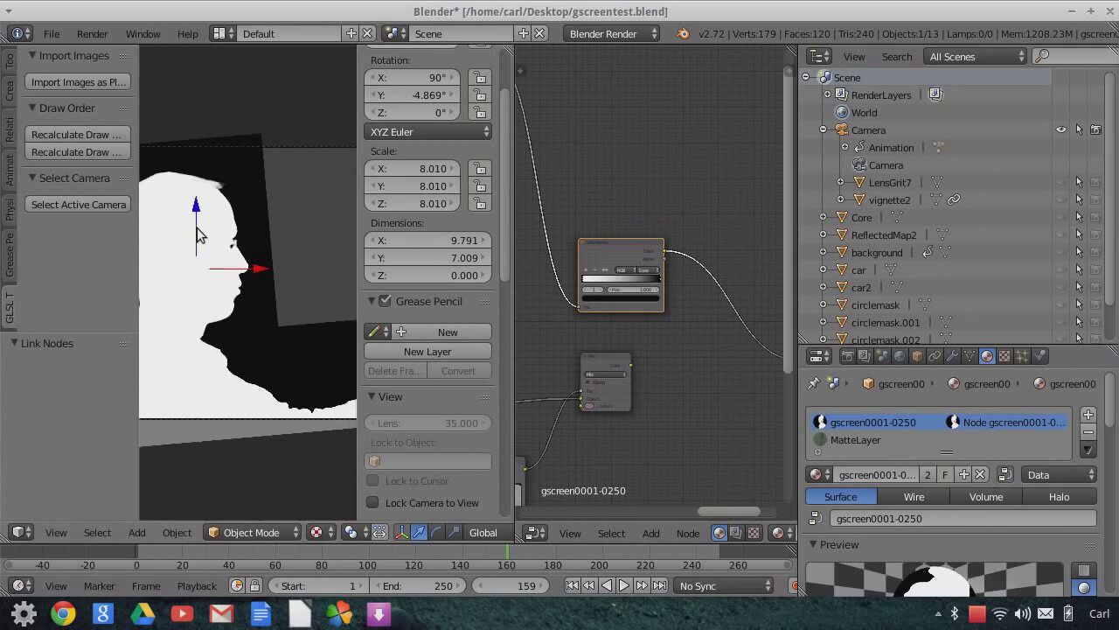
pyautogui.scroll(-1, 187, 338)
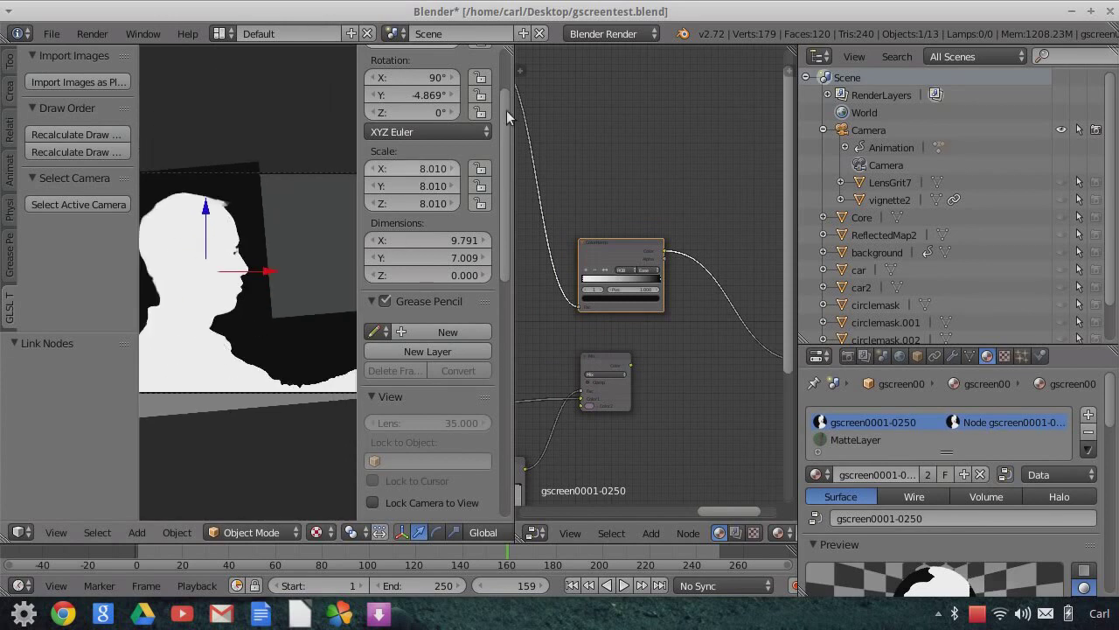
pyautogui.moveTo(513, 87); pyautogui.dragTo(741, 105)
pyautogui.scroll(3, 448, 348)
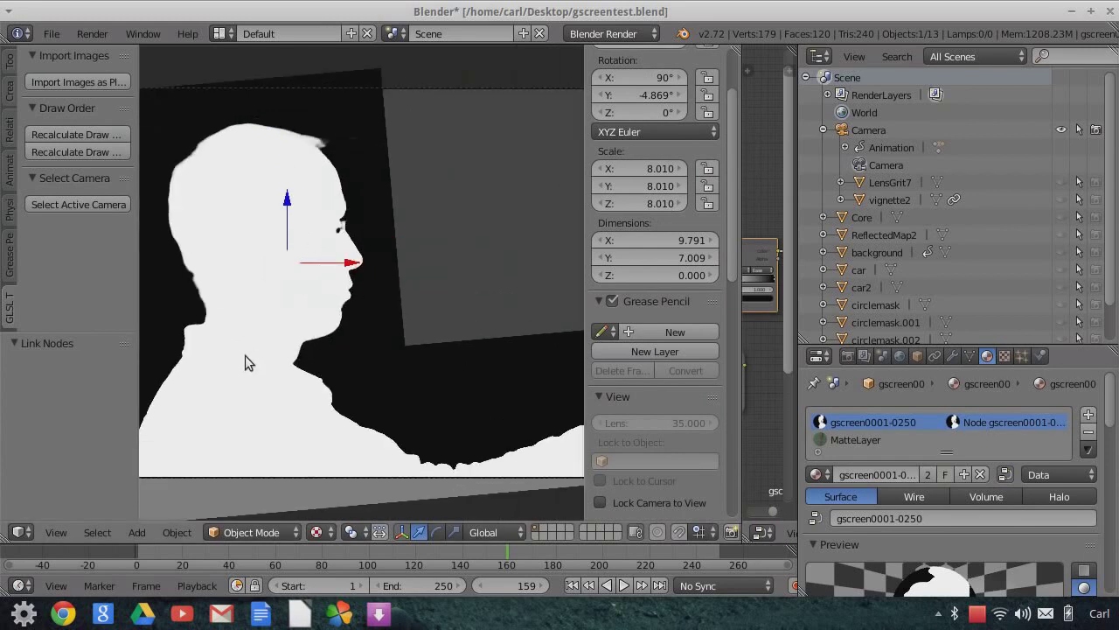
pyautogui.scroll(1, 243, 353)
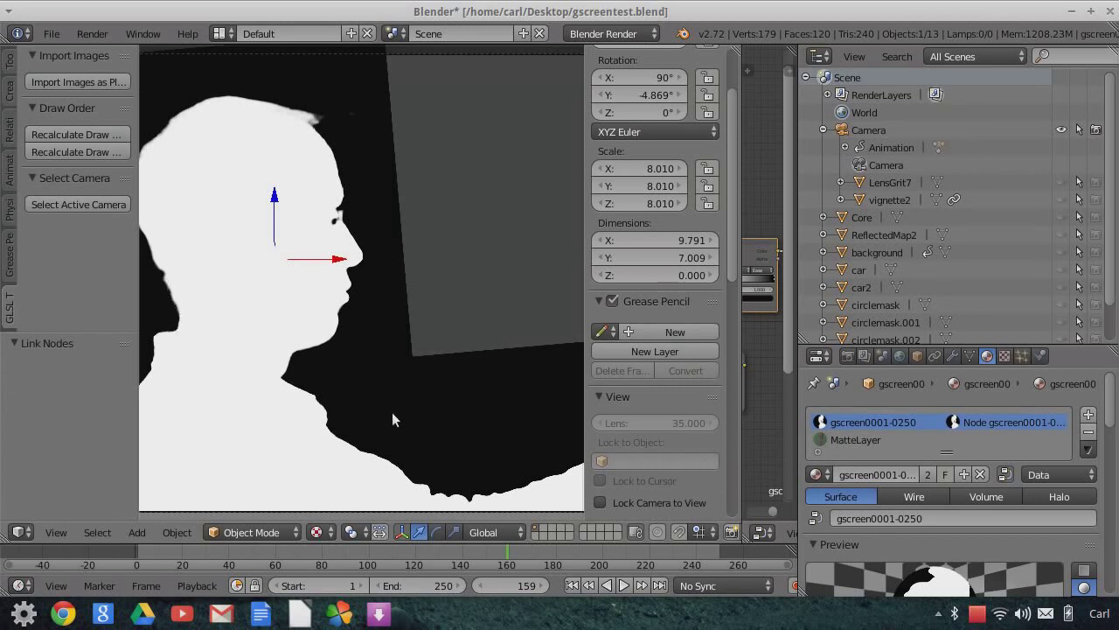
pyautogui.moveTo(370, 319)
pyautogui.mouseDown(button='middle')
pyautogui.moveTo(351, 279)
pyautogui.moveTo(361, 306)
pyautogui.mouseUp(button='middle')
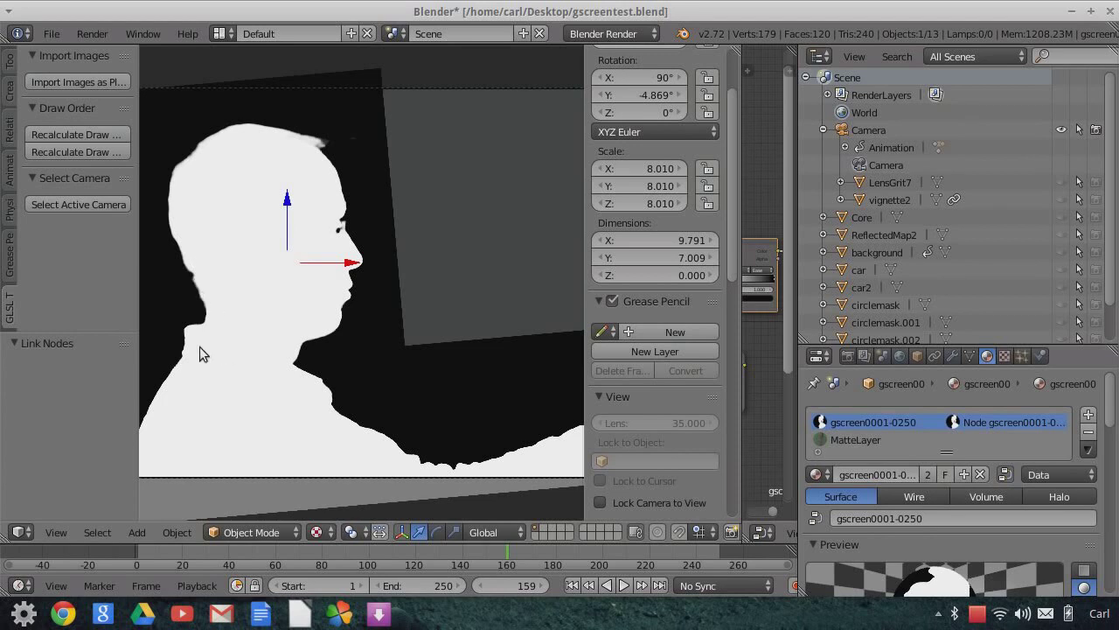
pyautogui.moveTo(225, 399); pyautogui.dragTo(459, 359, button='middle')
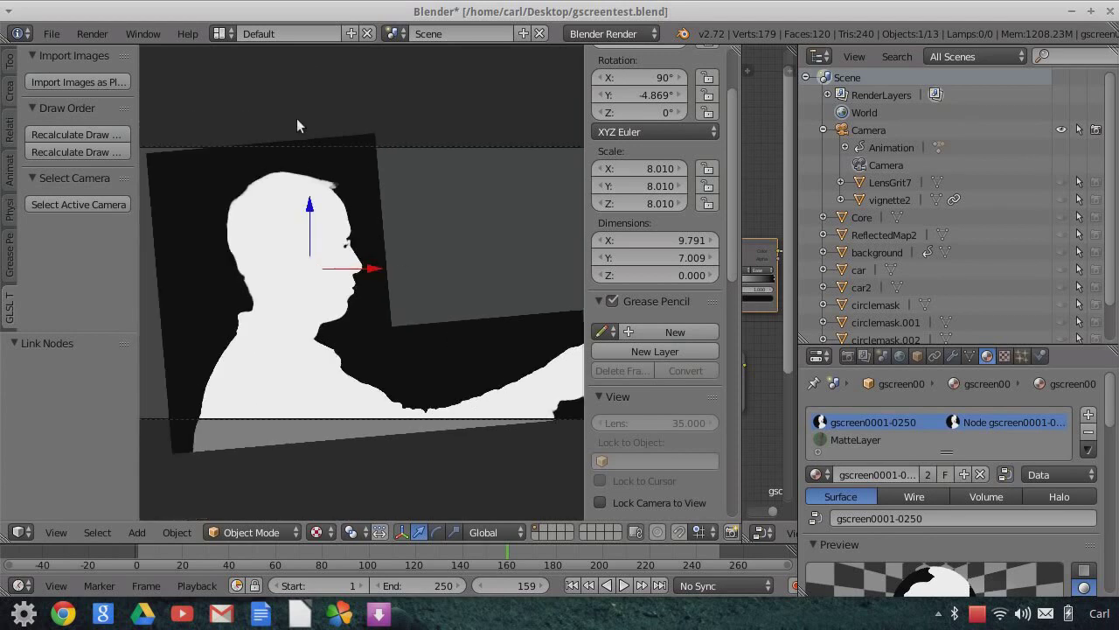
# Expose the node tree and connect the lower-branch Material node's Color output to the Hue Saturation Value node's Color input
pyautogui.moveTo(738, 146); pyautogui.dragTo(325, 148)
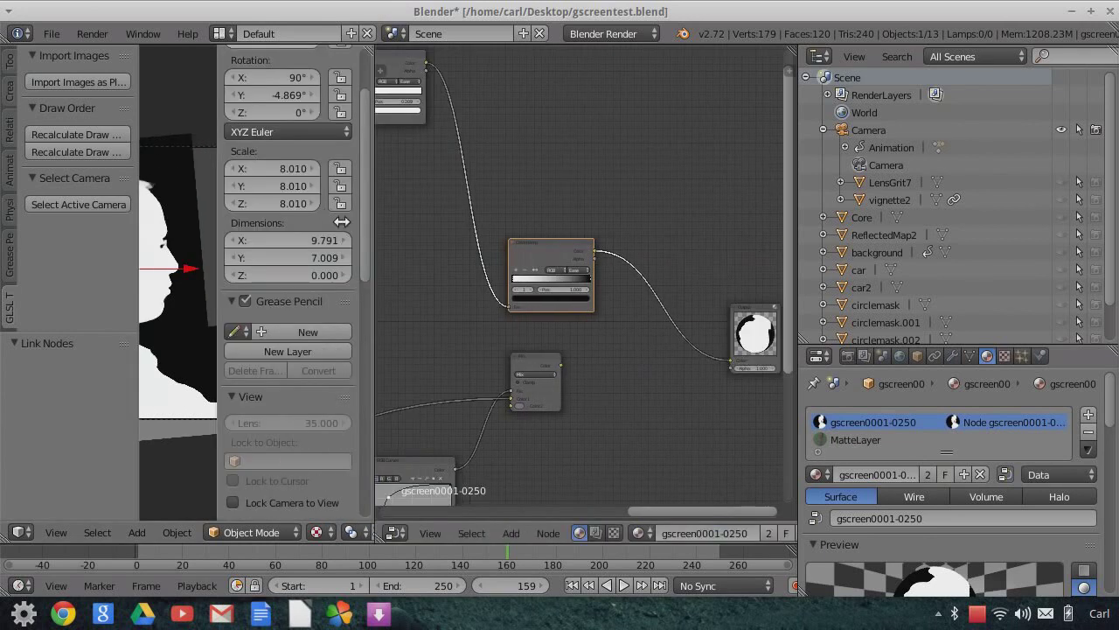
pyautogui.scroll(-2, 575, 312)
pyautogui.scroll(-3, 584, 334)
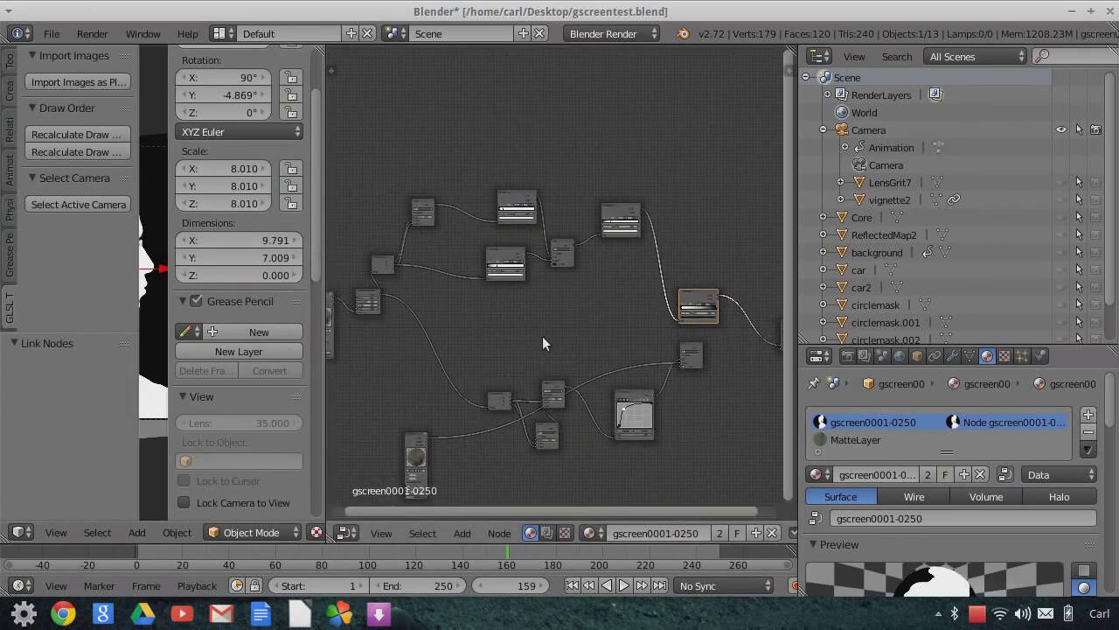
pyautogui.moveTo(563, 344); pyautogui.dragTo(732, 334, button='middle')
pyautogui.scroll(3, 590, 361)
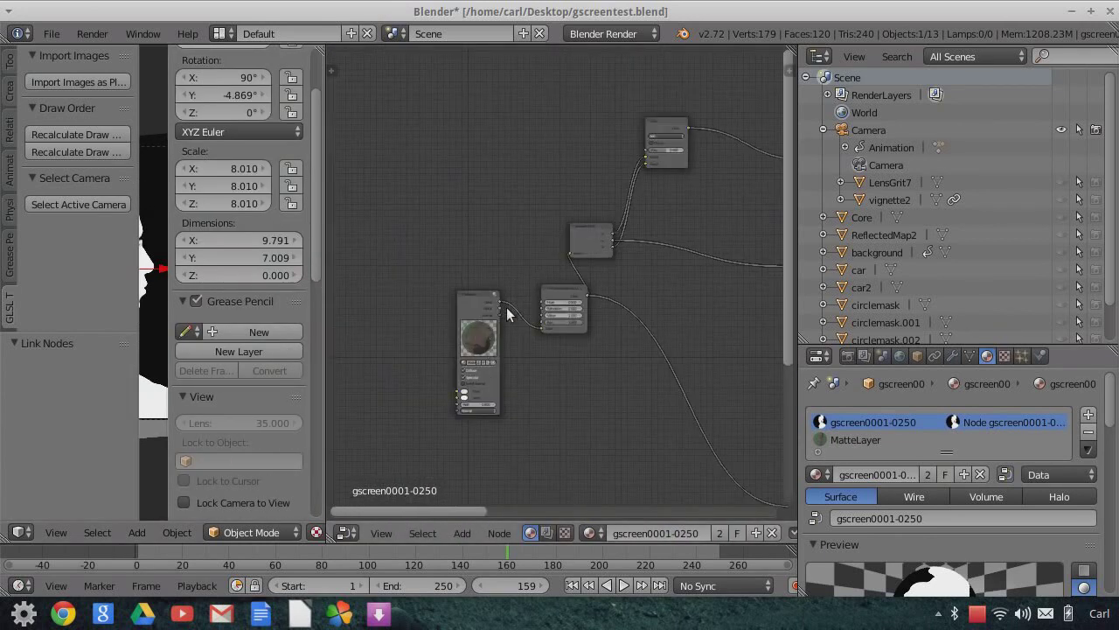
pyautogui.scroll(-2, 569, 382)
pyautogui.scroll(-2, 589, 382)
pyautogui.moveTo(612, 364); pyautogui.dragTo(632, 292, button='middle')
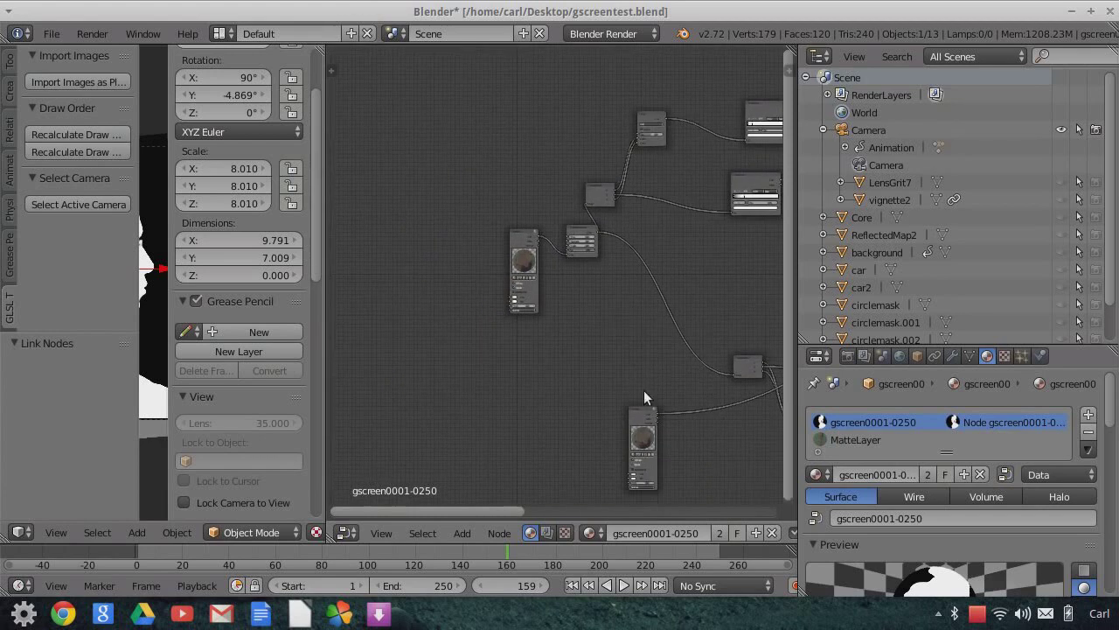
pyautogui.moveTo(657, 412); pyautogui.dragTo(566, 258)
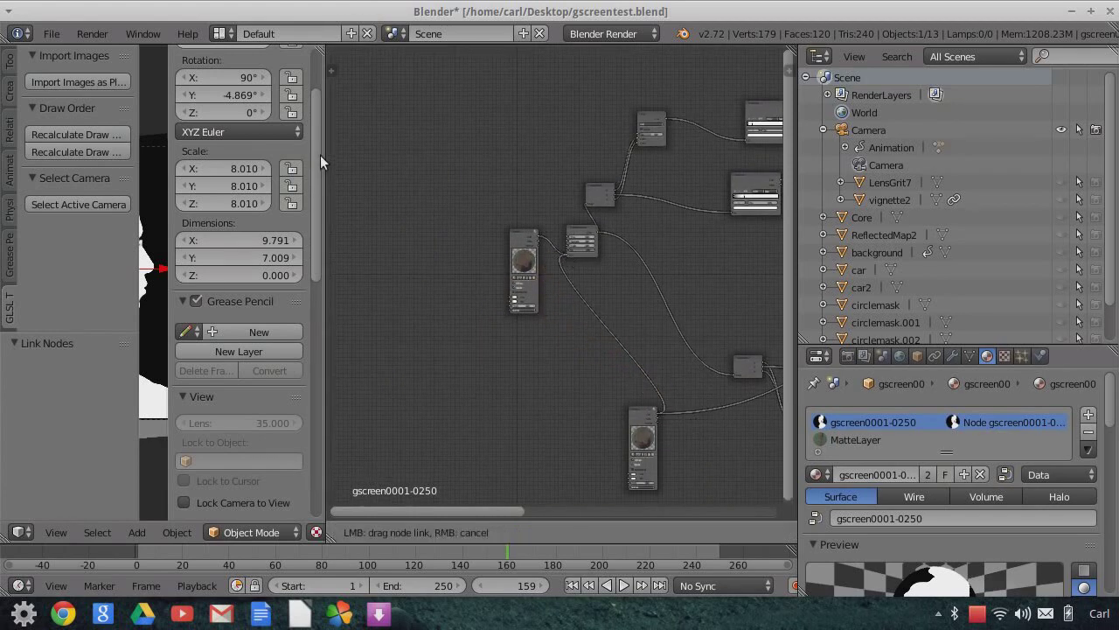
# Widen the 3D view and examine the matte's hair, eye, nose and chin edges with the lower-branch Material node as source
pyautogui.moveTo(324, 156); pyautogui.dragTo(688, 229)
pyautogui.press('Home')
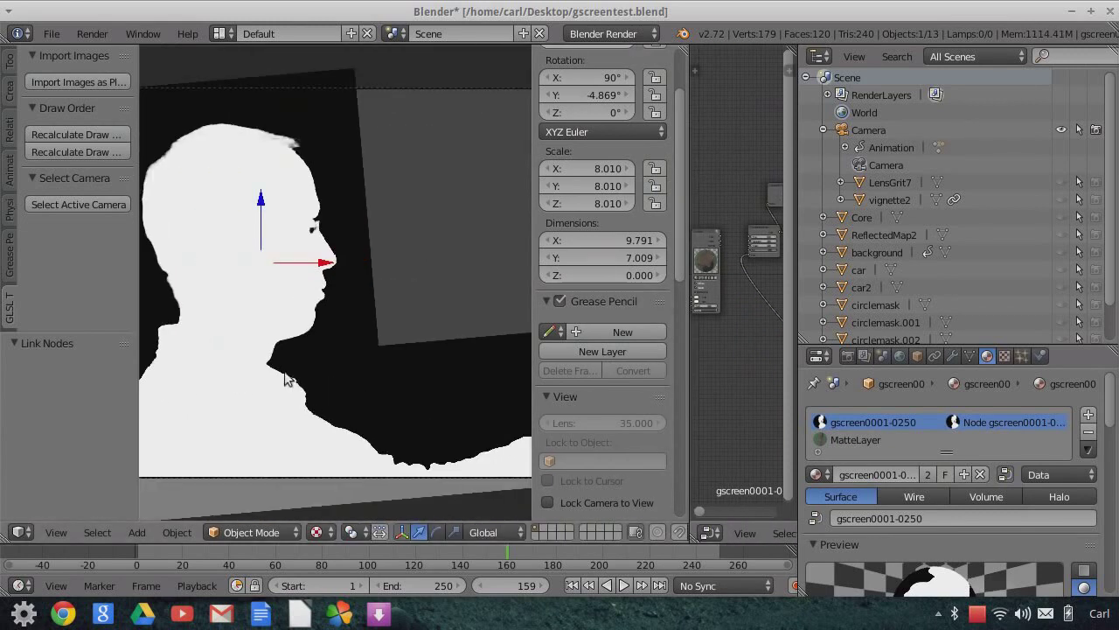
pyautogui.scroll(2, 250, 339)
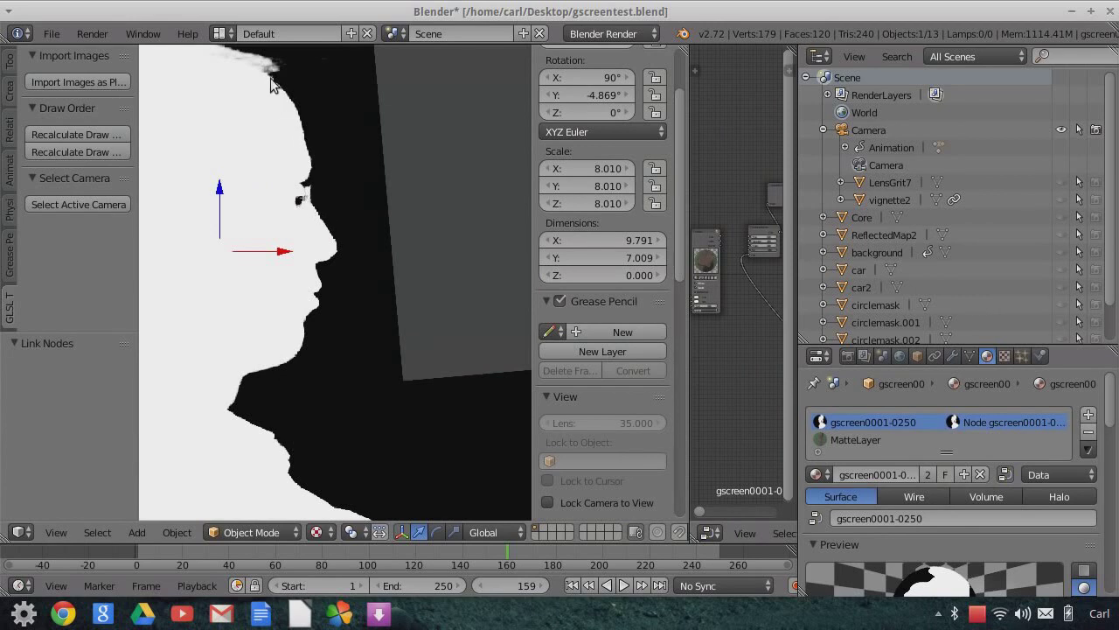
pyautogui.moveTo(336, 256); pyautogui.dragTo(335, 271, button='middle')
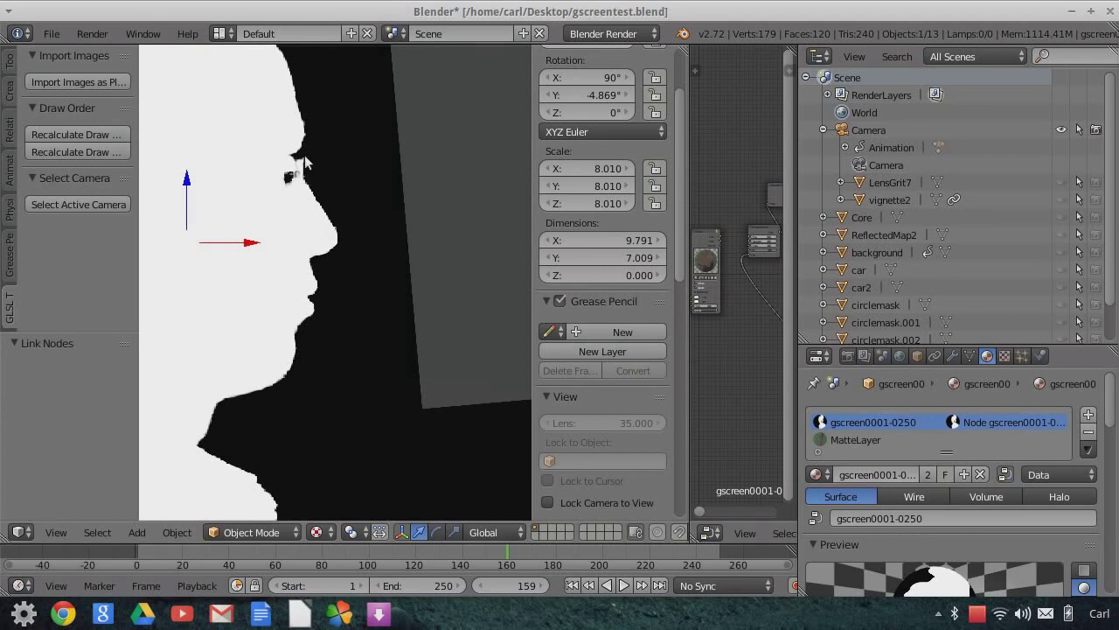
pyautogui.moveTo(311, 261); pyautogui.dragTo(319, 302, button='middle')
pyautogui.moveTo(304, 429); pyautogui.dragTo(350, 389, button='middle')
pyautogui.moveTo(737, 372); pyautogui.dragTo(702, 383, button='middle')
# Reconnect the original Material node's Color output to the Hue Saturation Value node and inspect the face edge of the matte
pyautogui.moveTo(690, 203); pyautogui.dragTo(542, 208)
pyautogui.moveTo(606, 240); pyautogui.dragTo(649, 268)
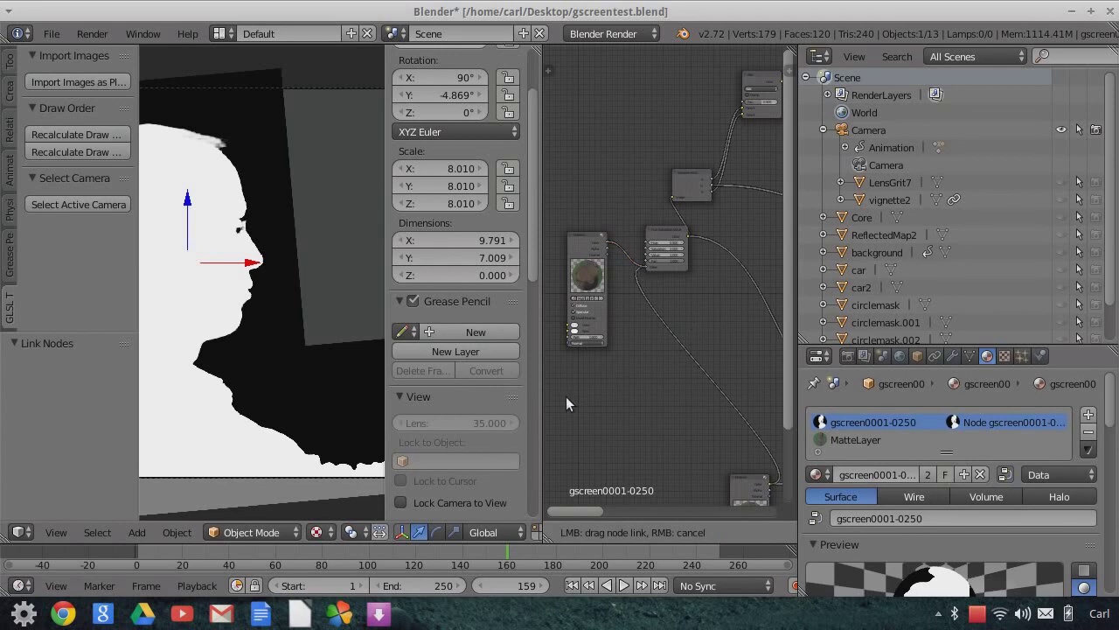
pyautogui.scroll(2, 224, 355)
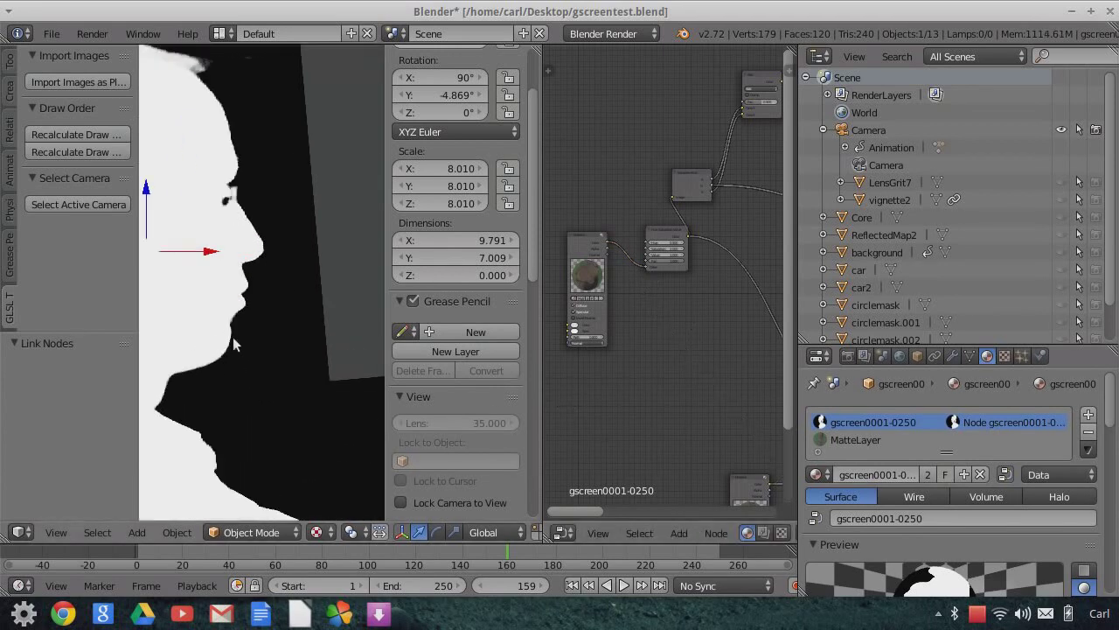
pyautogui.scroll(-3, 210, 312)
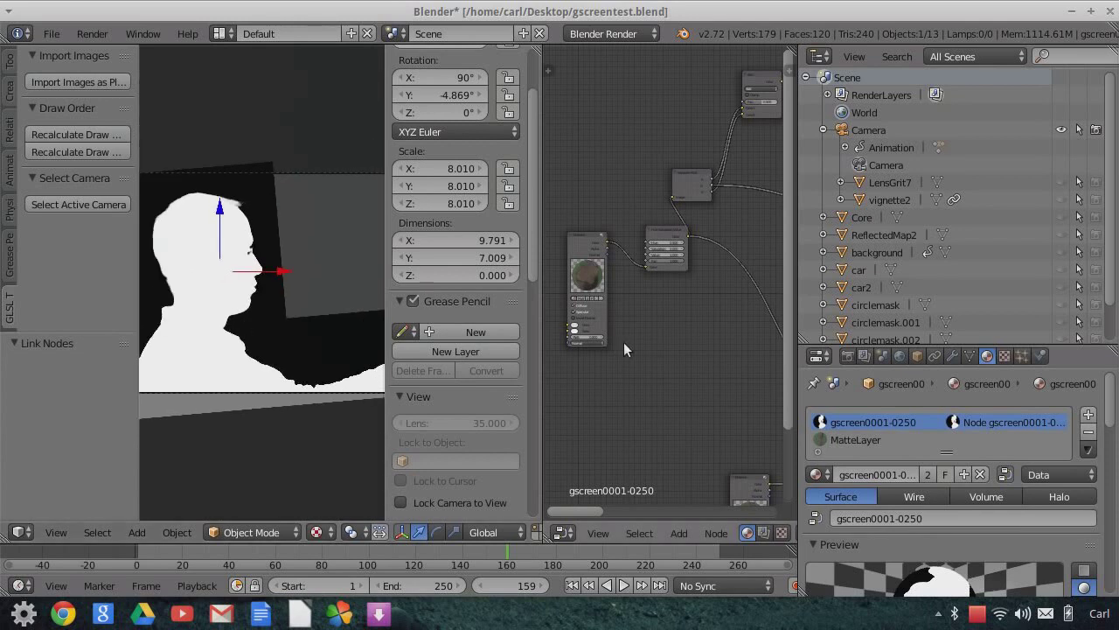
# Examine the node tree from the source Material nodes through to the Output node's Color and Alpha inputs
pyautogui.scroll(-1, 623, 342)
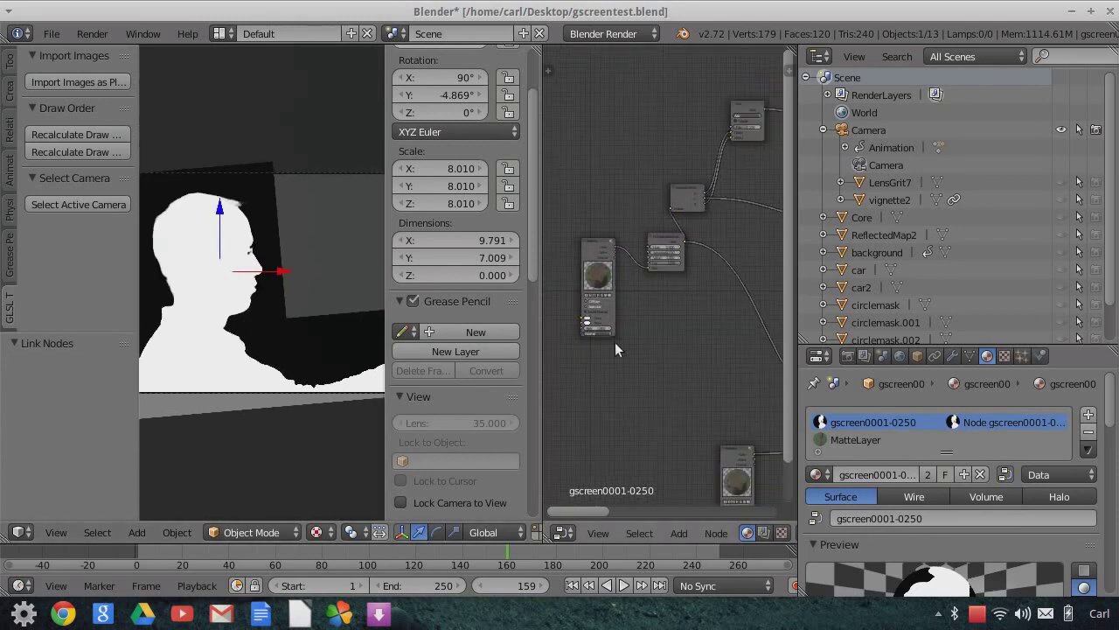
pyautogui.scroll(-2, 314, 275)
pyautogui.moveTo(635, 329); pyautogui.dragTo(785, 298, button='middle')
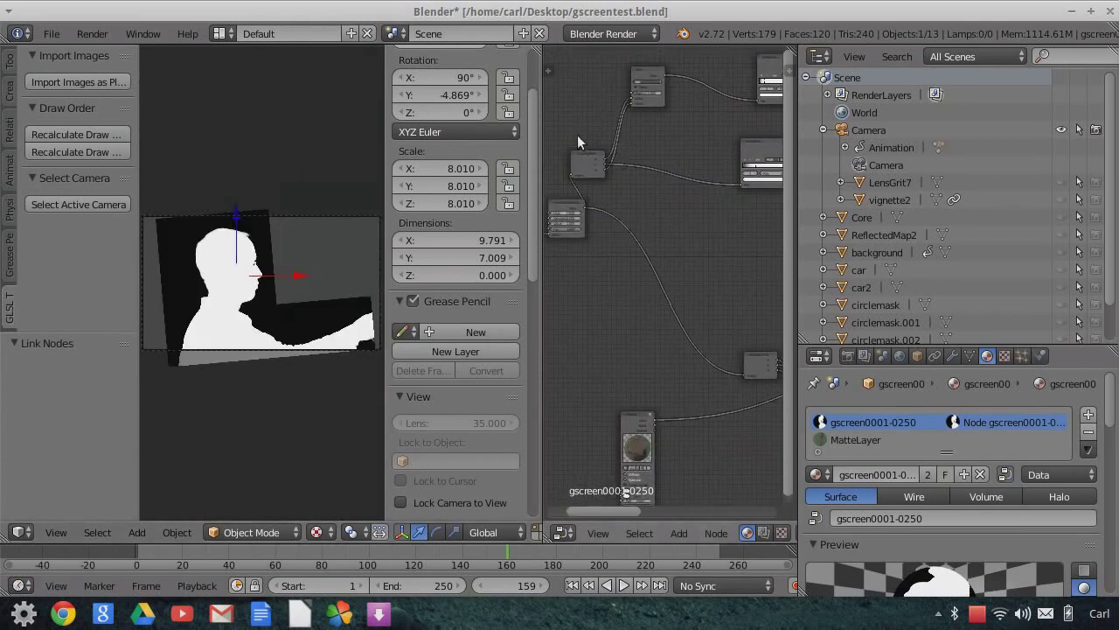
pyautogui.moveTo(543, 126); pyautogui.dragTo(378, 131)
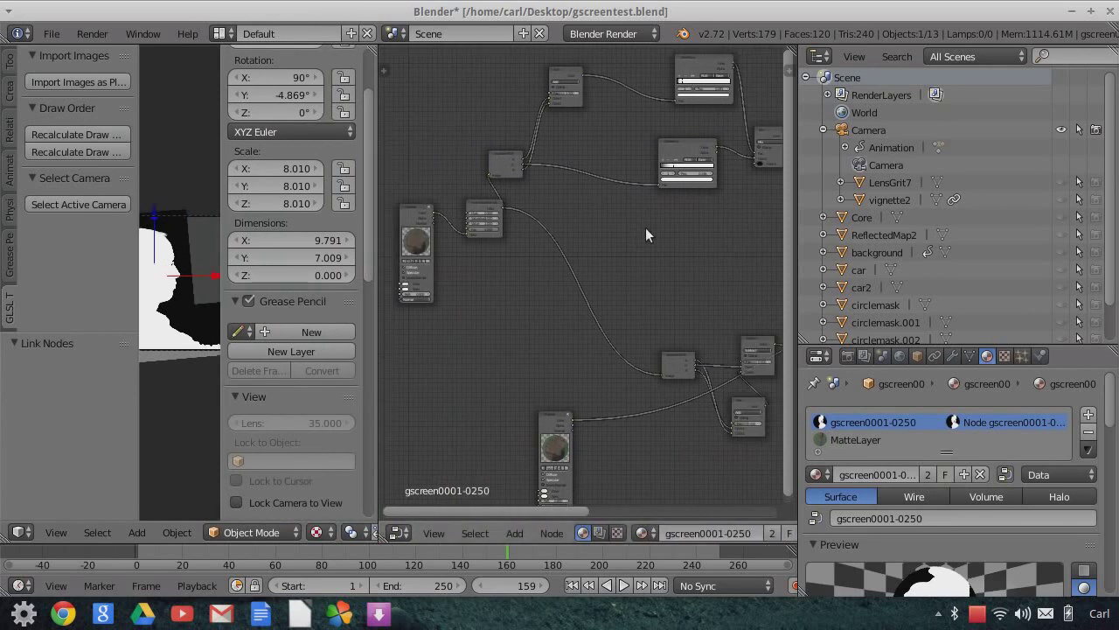
pyautogui.scroll(6, 710, 250)
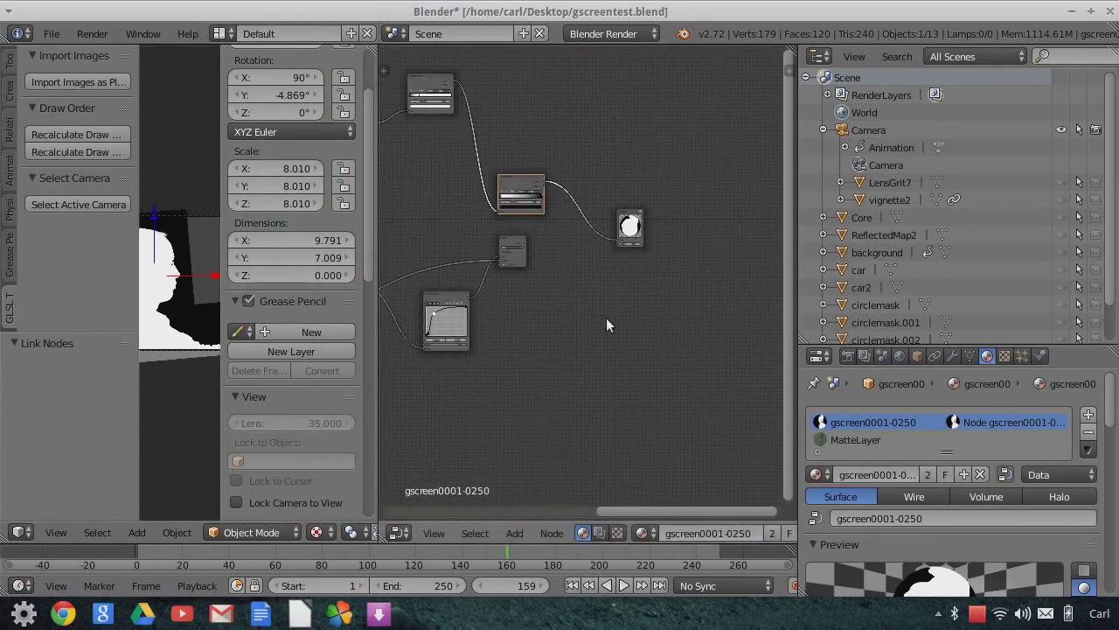
pyautogui.scroll(3, 630, 329)
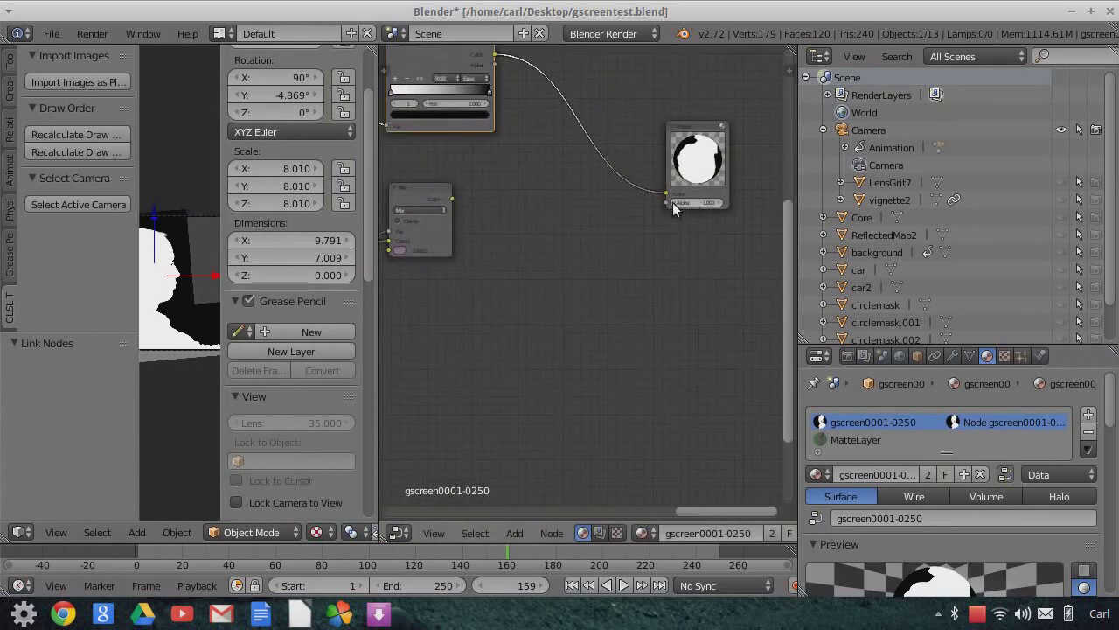
pyautogui.scroll(-4, 549, 303)
pyautogui.moveTo(630, 353); pyautogui.dragTo(702, 333, button='middle')
pyautogui.scroll(-5, 702, 333)
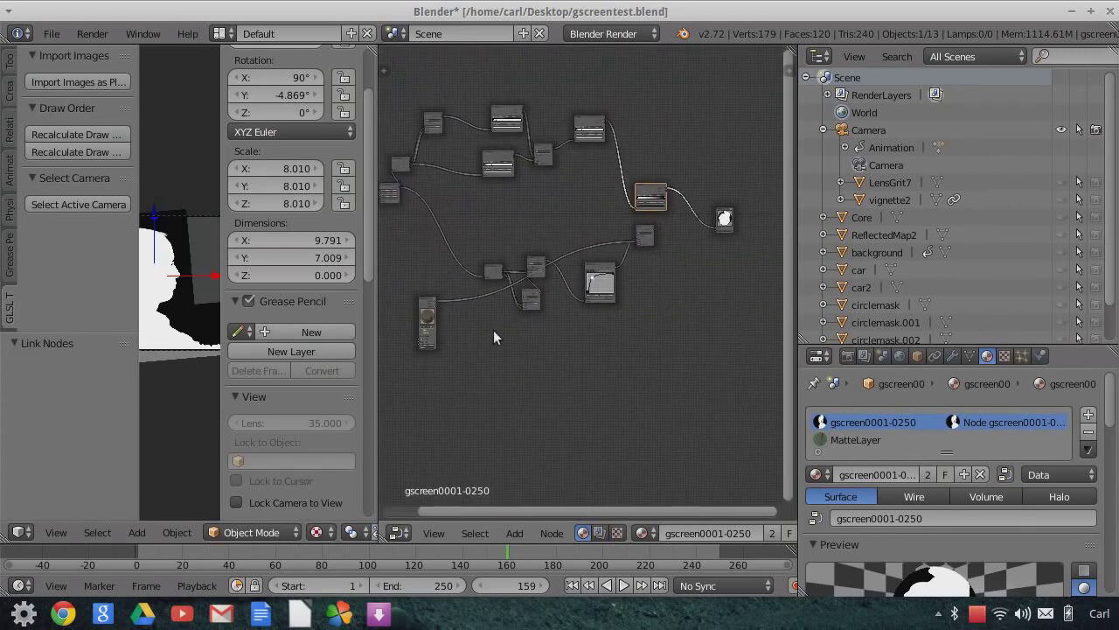
# Connect the lower-branch Material node's Color output to the Output node's Color input and hide the 3D view's properties region
pyautogui.moveTo(435, 300); pyautogui.dragTo(517, 309)
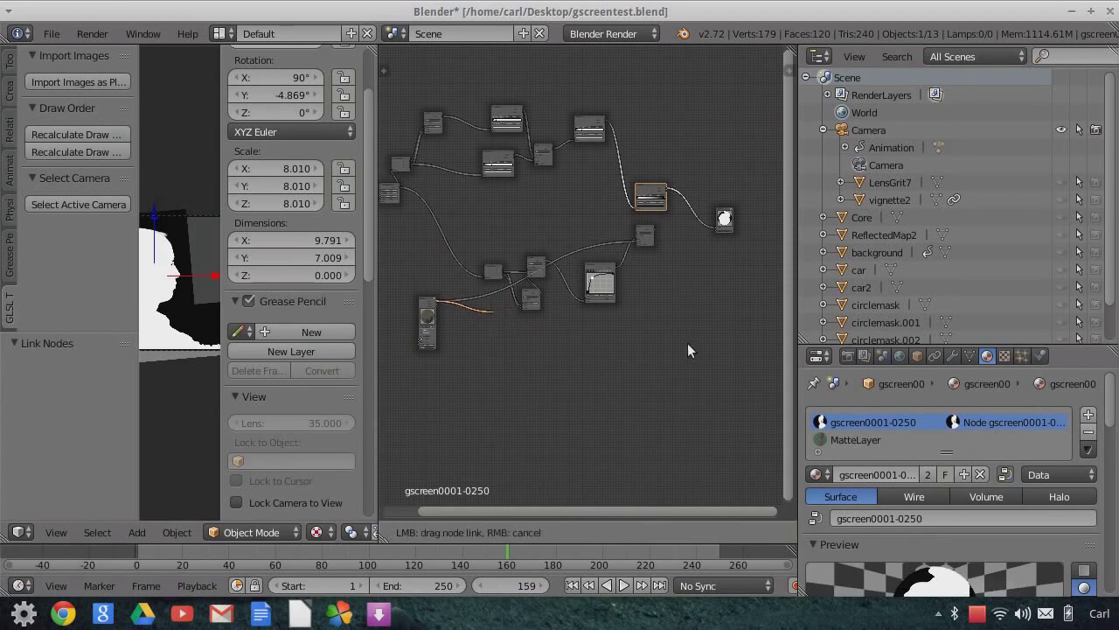
pyautogui.scroll(-2, 673, 342)
pyautogui.moveTo(663, 343); pyautogui.dragTo(623, 342, button='middle')
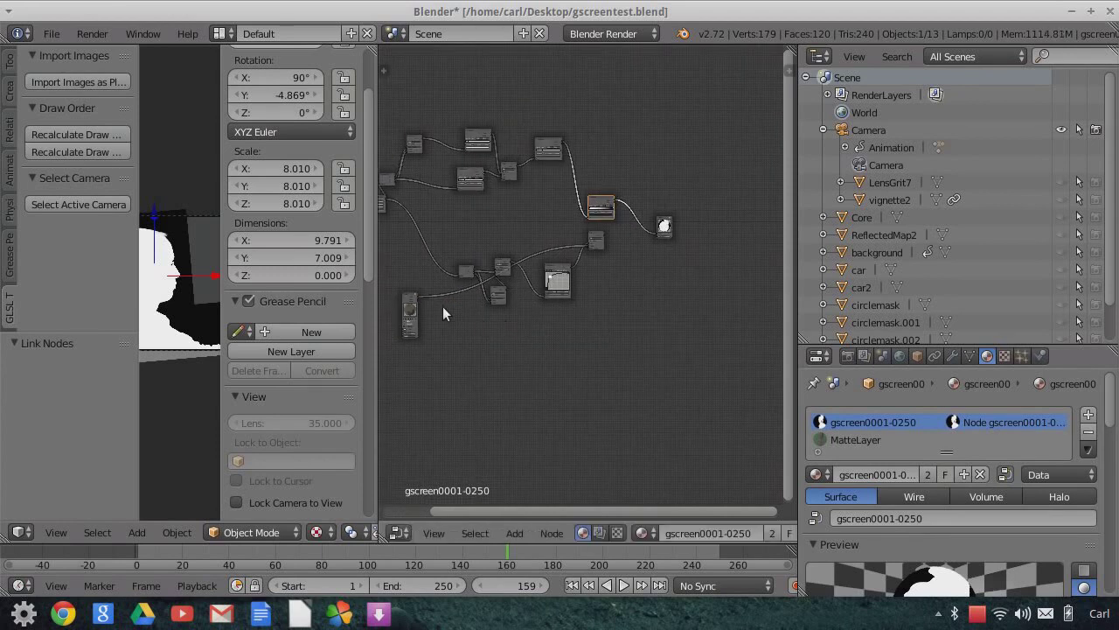
pyautogui.moveTo(417, 296); pyautogui.dragTo(655, 231)
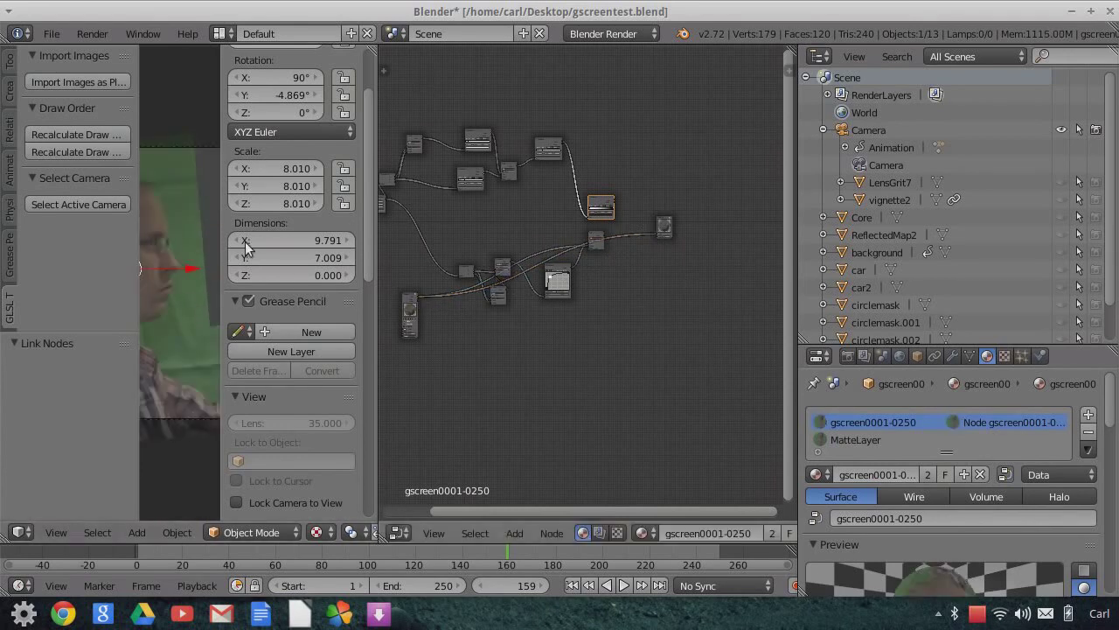
pyautogui.moveTo(222, 105); pyautogui.dragTo(405, 117)
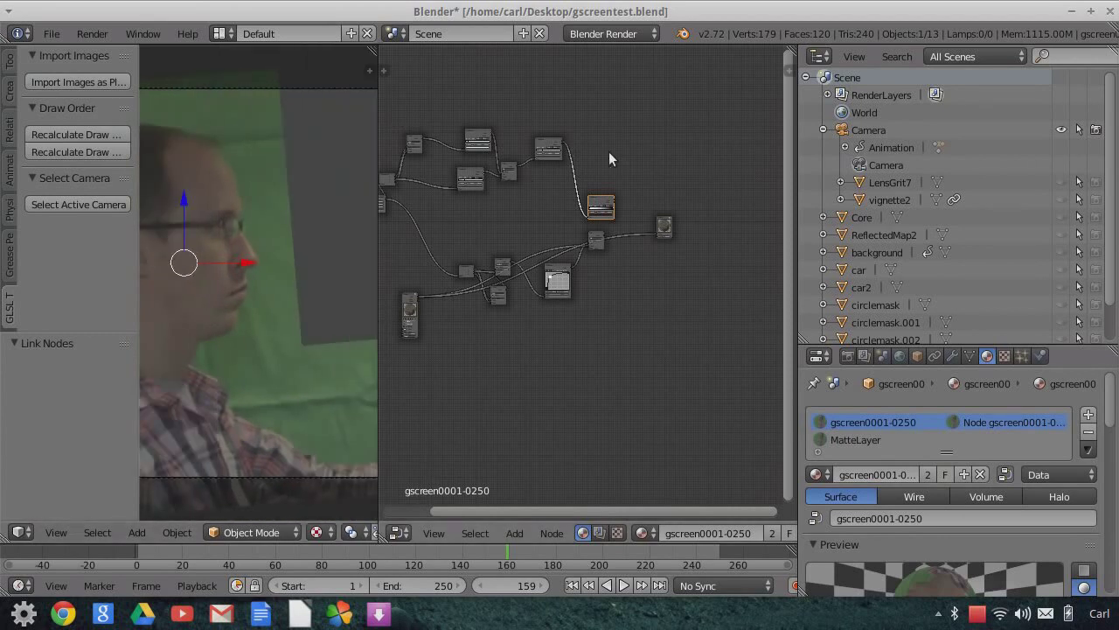
# Connect the final white-to-black ColorRamp's Color output to the Output node's Alpha input to key out the green screen
pyautogui.scroll(2, 626, 300)
pyautogui.scroll(2, 651, 299)
pyautogui.moveTo(651, 299); pyautogui.dragTo(614, 301, button='middle')
pyautogui.moveTo(608, 174); pyautogui.dragTo(662, 220)
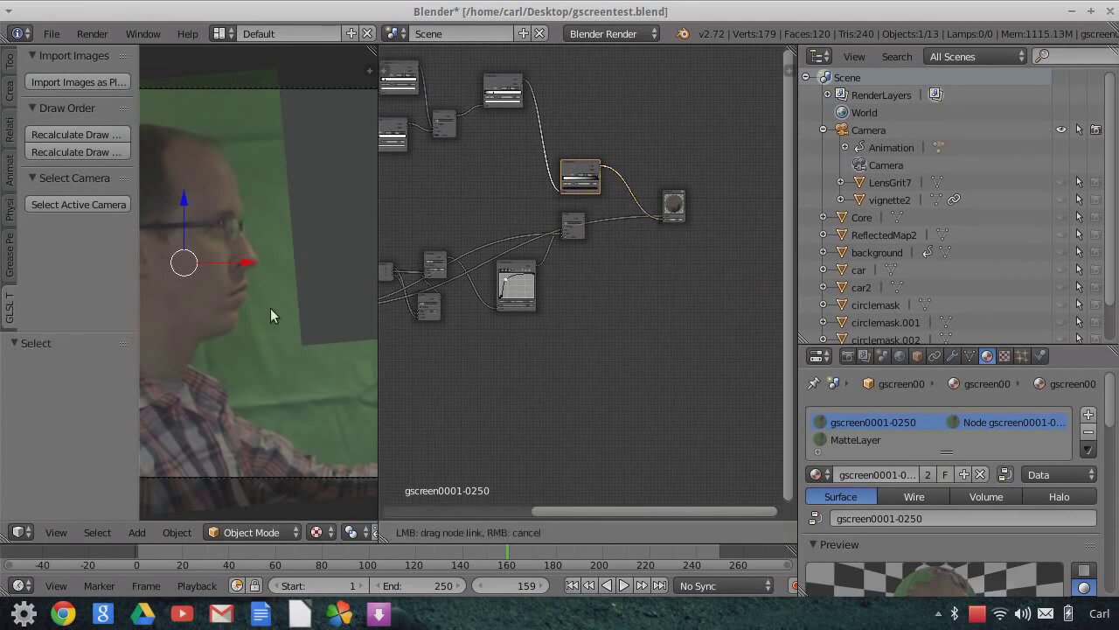
pyautogui.moveTo(262, 316); pyautogui.dragTo(258, 287)
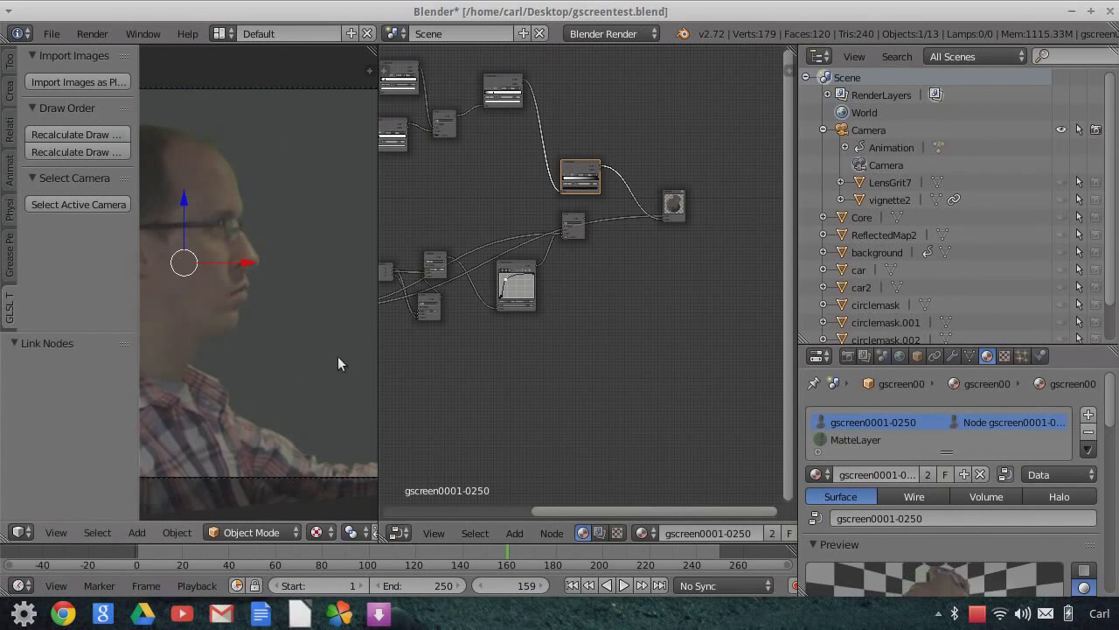
# Examine the keyed footage up close, checking the green fringe around the glasses, nose, lips and chin
pyautogui.scroll(4, 249, 393)
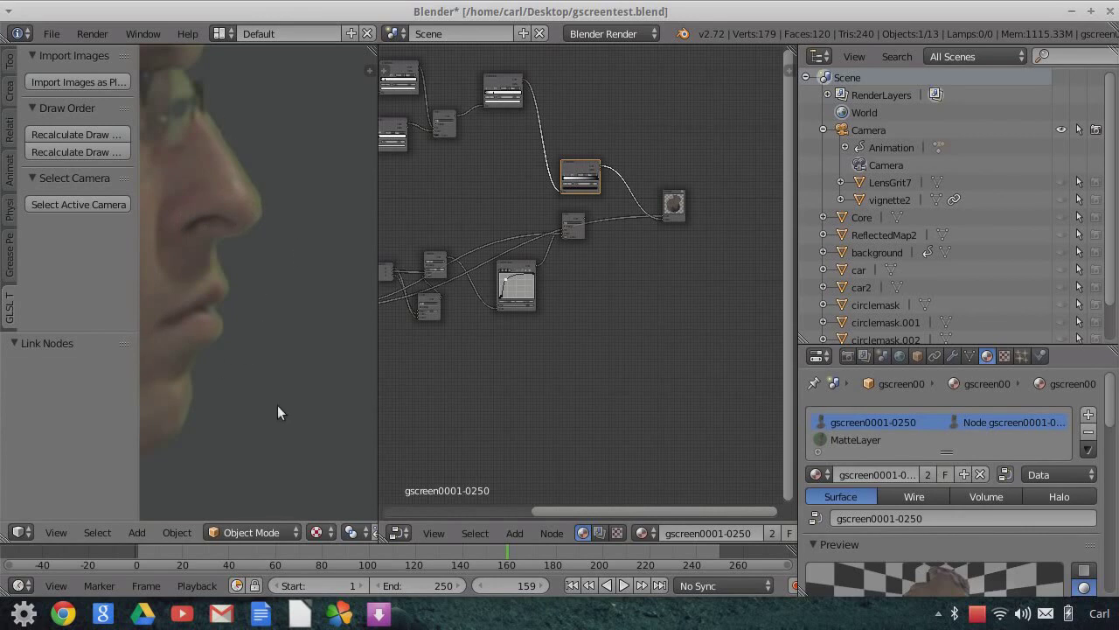
pyautogui.scroll(-8, 277, 397)
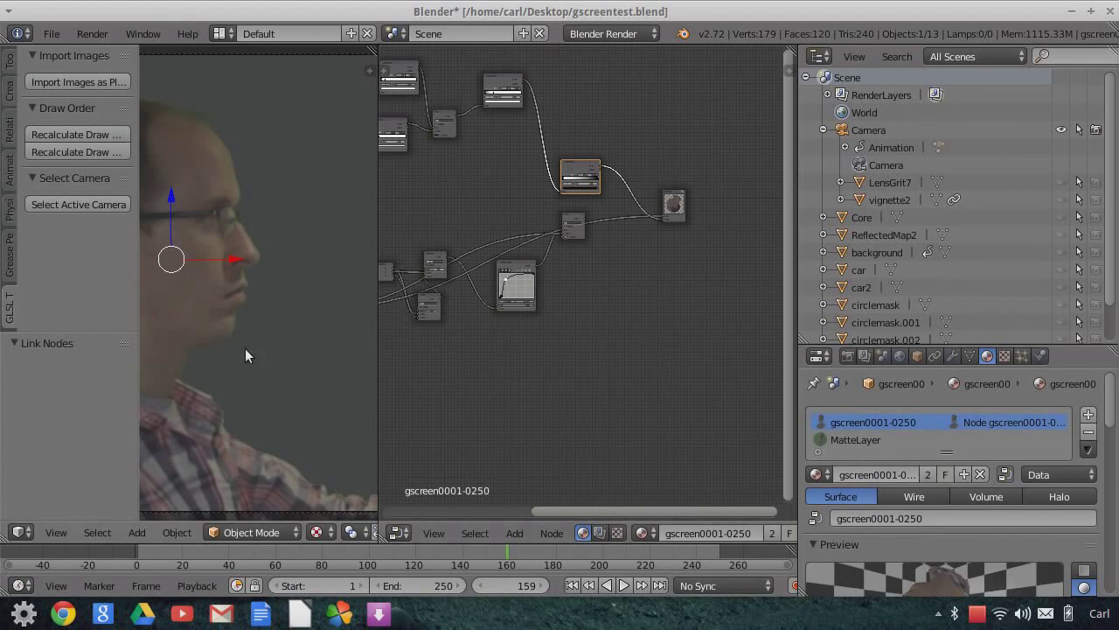
pyautogui.scroll(4, 246, 348)
pyautogui.scroll(-2, 256, 256)
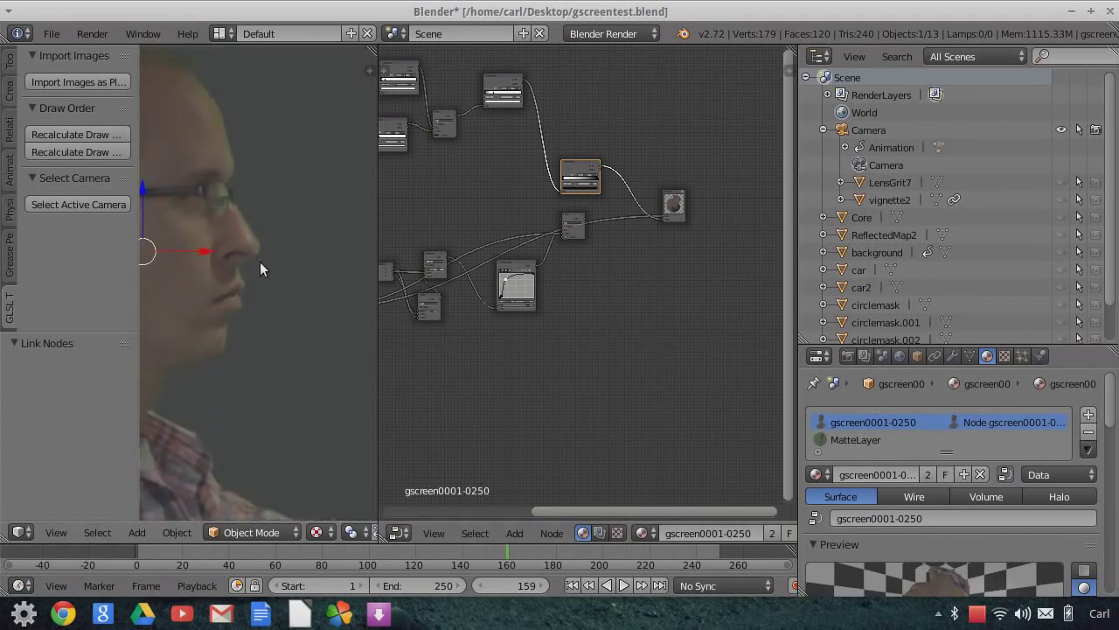
pyautogui.scroll(3, 279, 271)
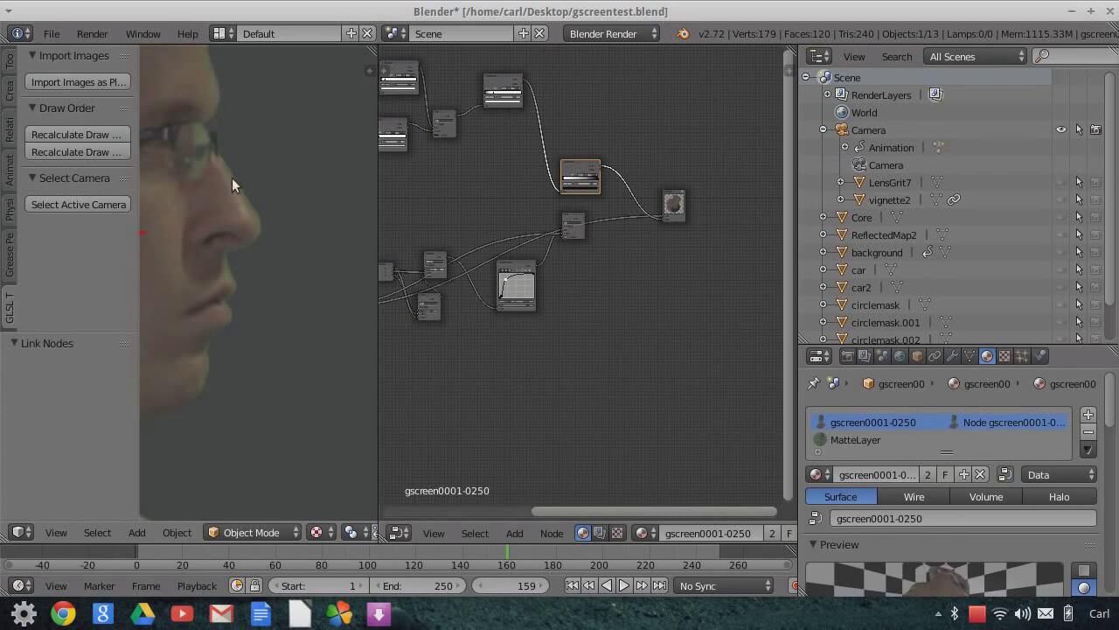
pyautogui.scroll(-3, 262, 300)
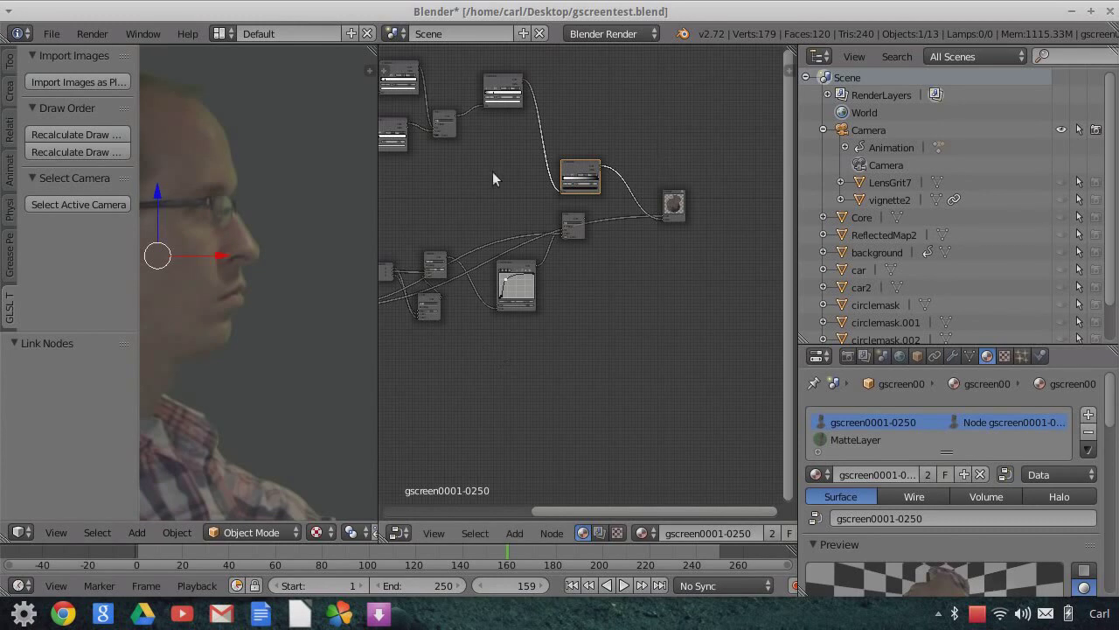
pyautogui.scroll(2, 620, 335)
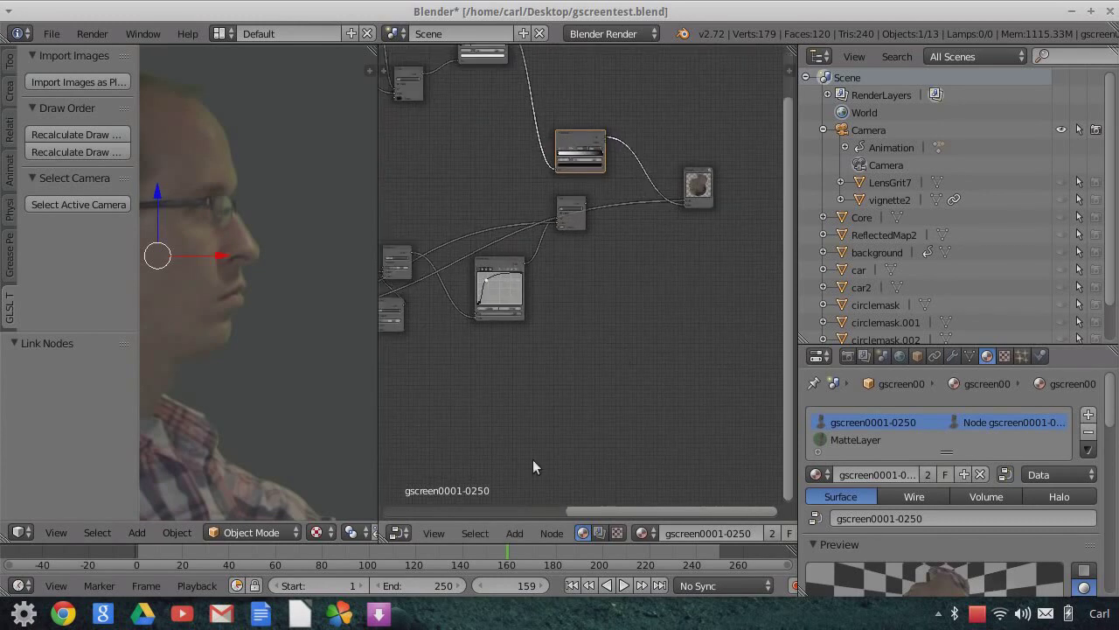
# Look over the Input node types that can be added and examine the keyed footage's edges around the glasses and nose
pyautogui.click(514, 533)
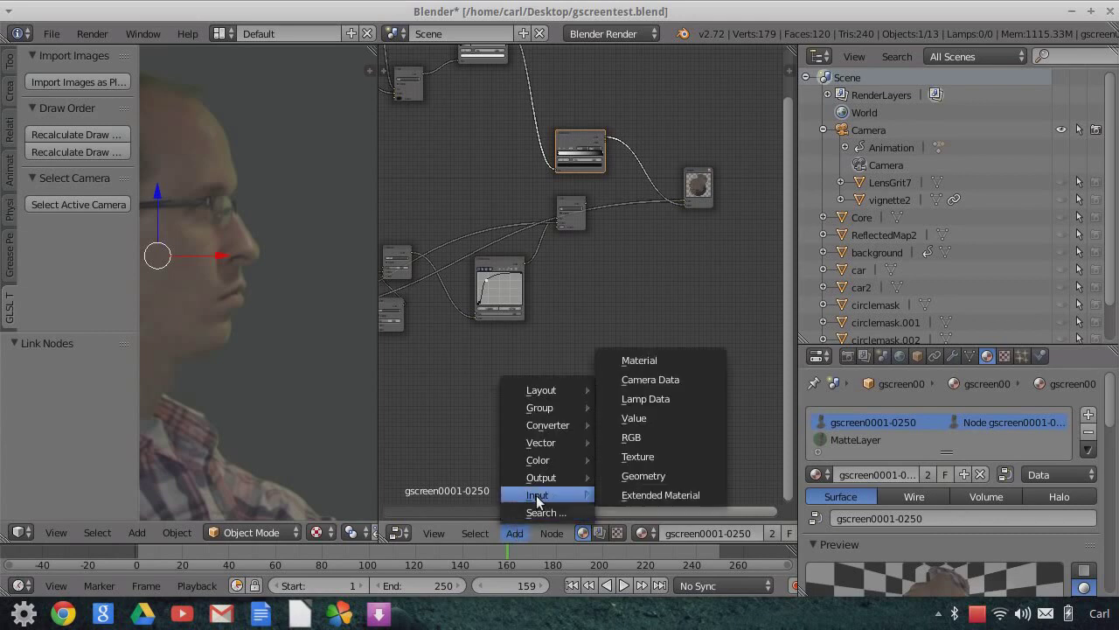
pyautogui.moveTo(546, 464)
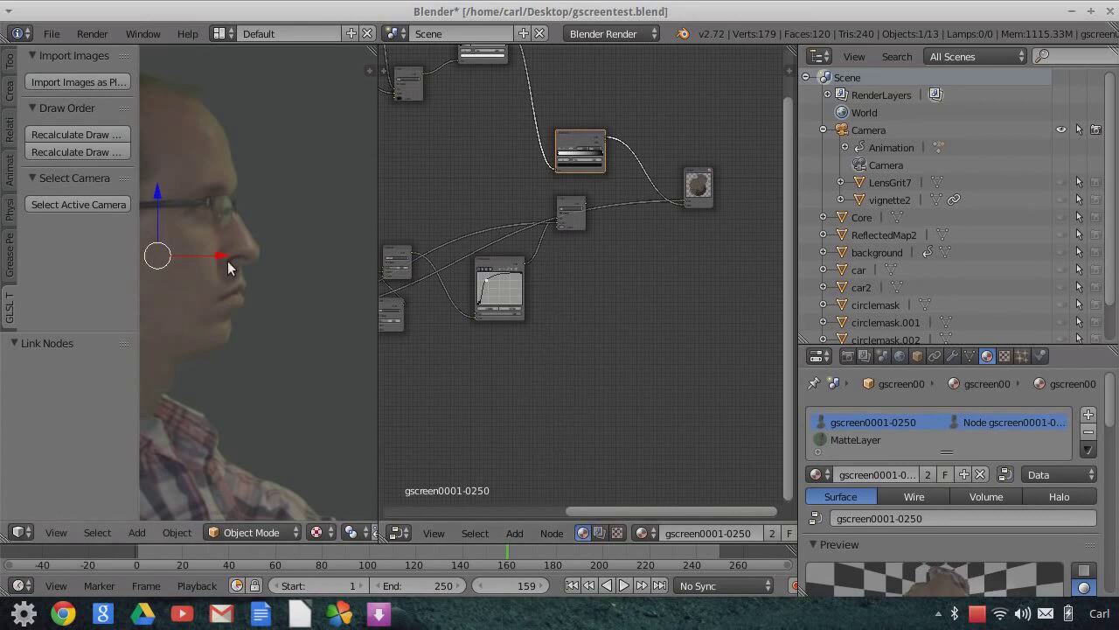
pyautogui.scroll(3, 238, 267)
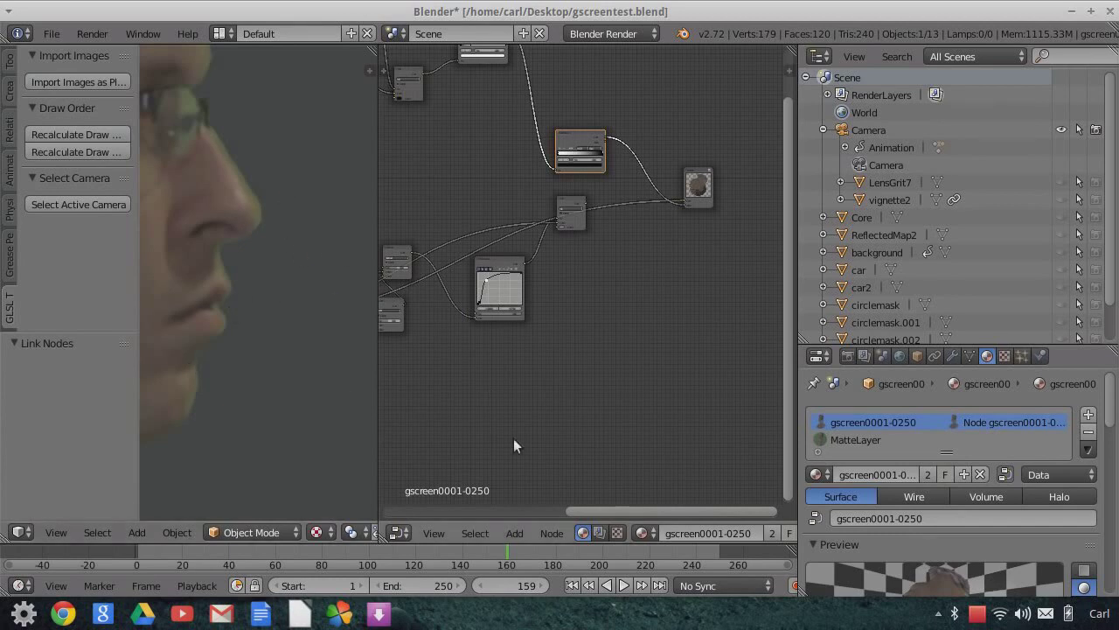
pyautogui.scroll(-4, 301, 342)
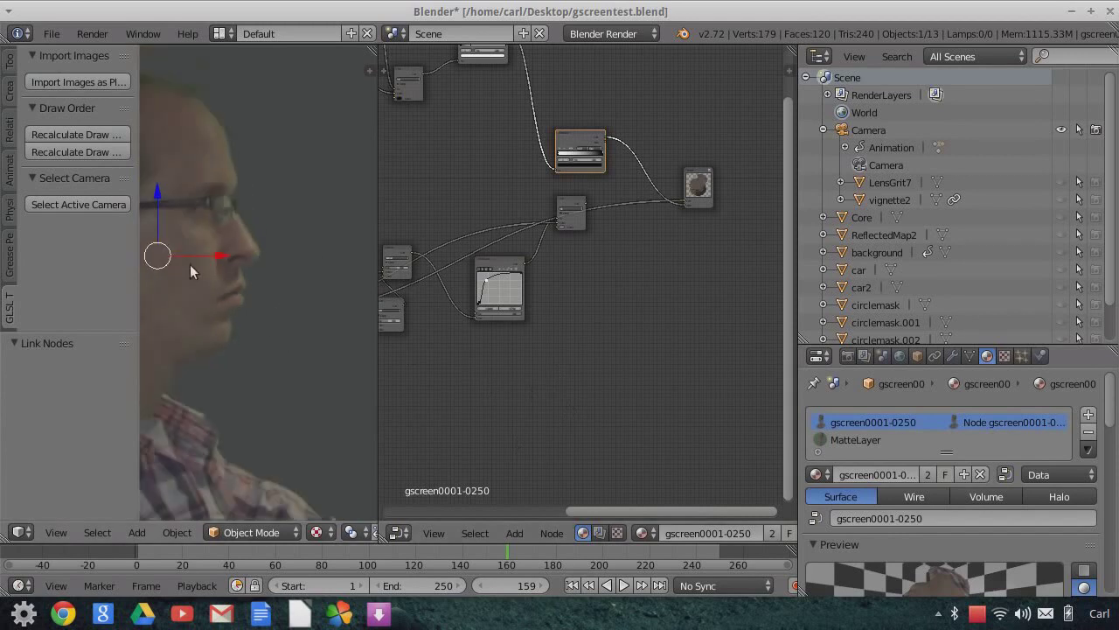
pyautogui.scroll(2, 228, 193)
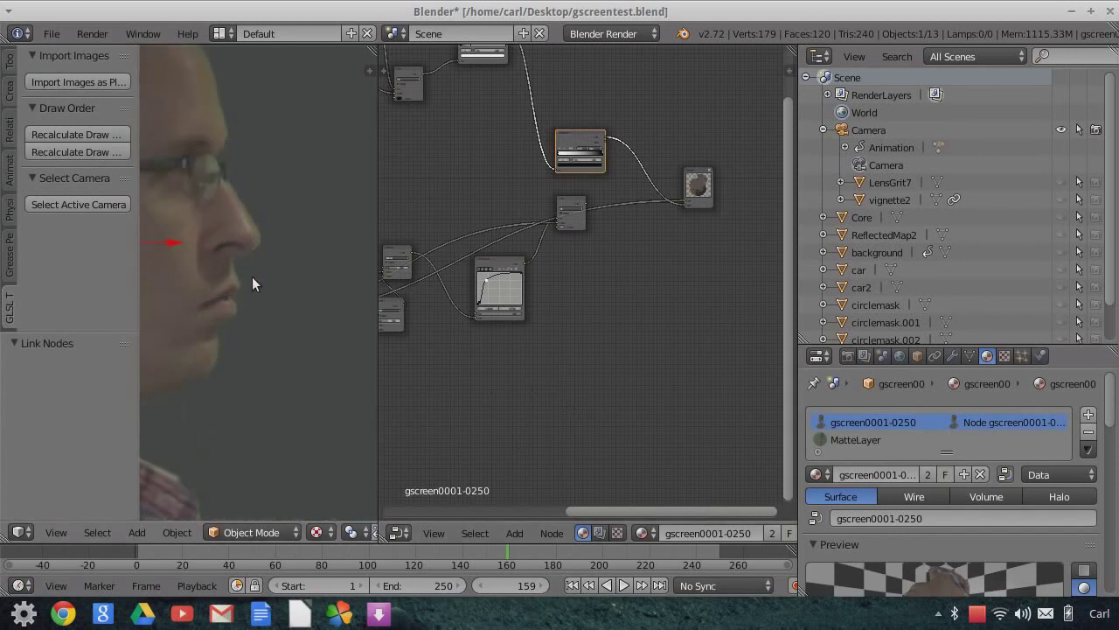
# Examine the lower branch from the Hue Saturation Value node to the Separate RGB, Add and Subtract nodes
pyautogui.scroll(-5, 494, 379)
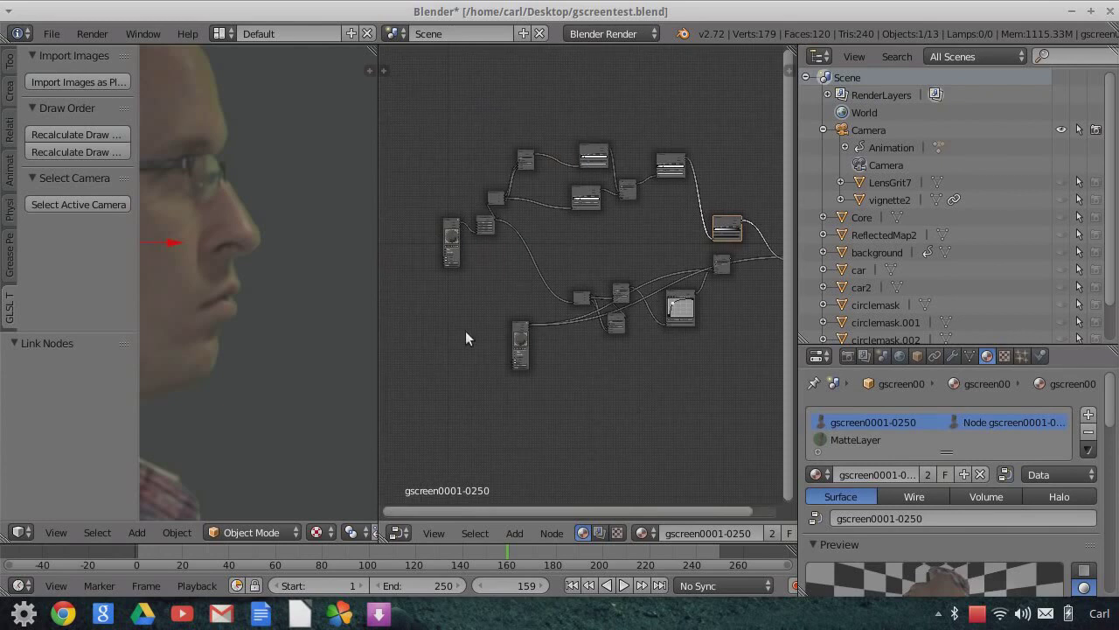
pyautogui.scroll(5, 470, 333)
pyautogui.scroll(3, 404, 112)
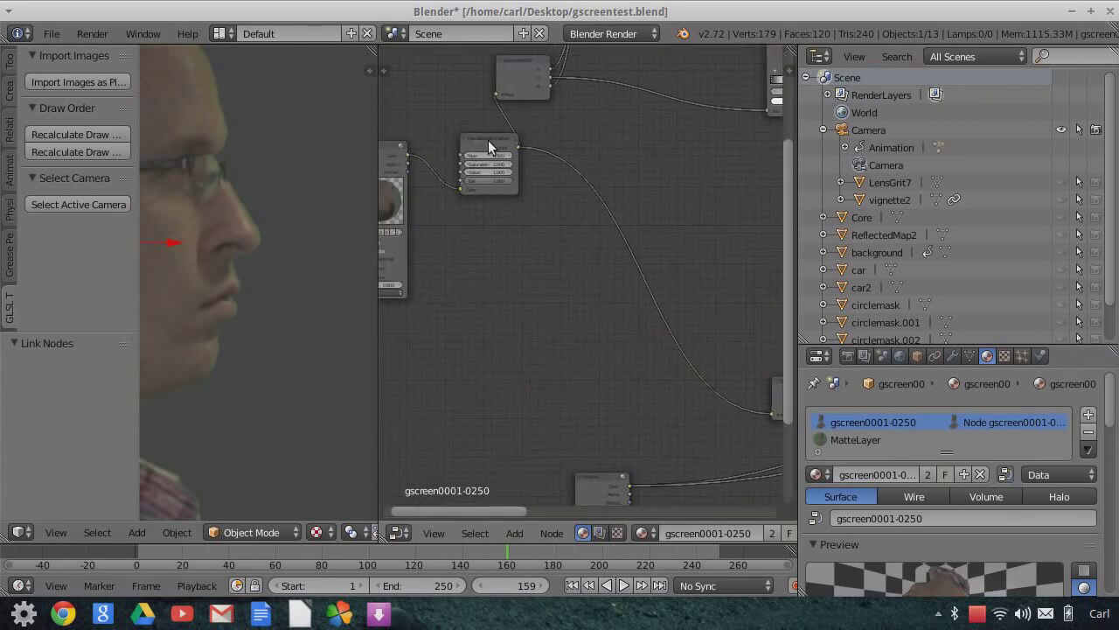
pyautogui.scroll(1, 486, 145)
pyautogui.moveTo(555, 92); pyautogui.dragTo(479, 165, button='middle')
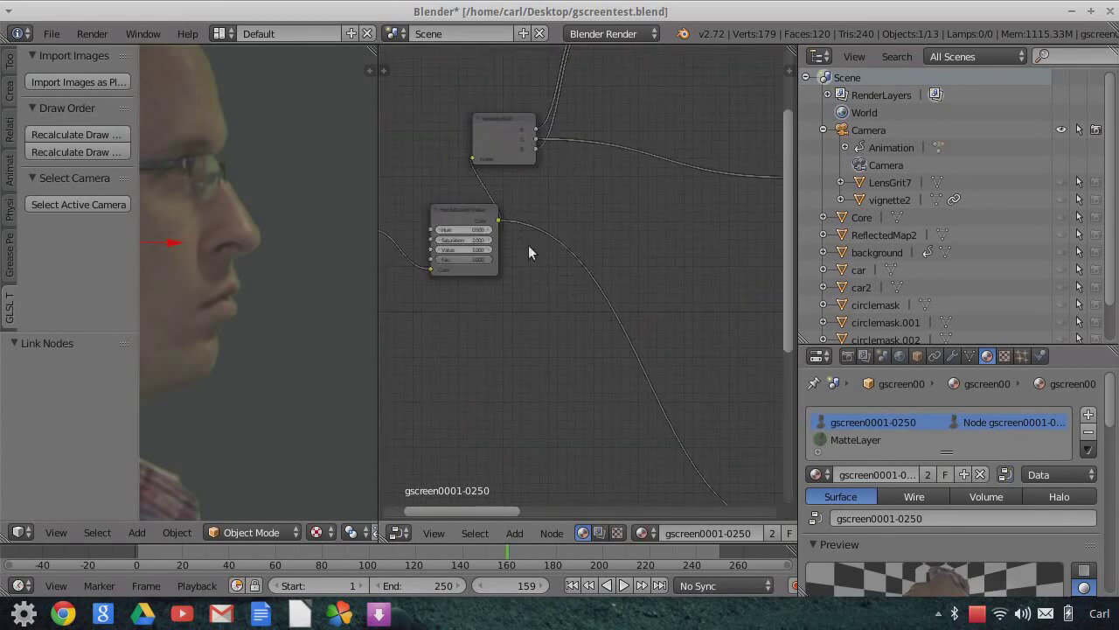
pyautogui.moveTo(702, 268); pyautogui.dragTo(552, 105, button='middle')
pyautogui.scroll(-1, 608, 210)
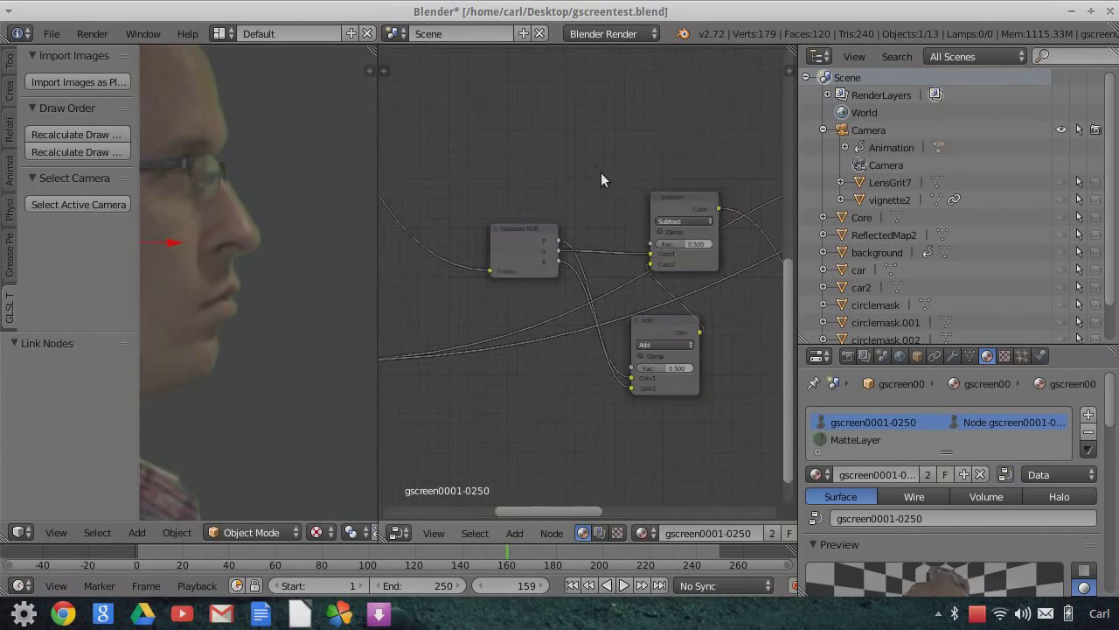
pyautogui.moveTo(595, 175); pyautogui.dragTo(525, 113, button='middle')
pyautogui.scroll(2, 459, 179)
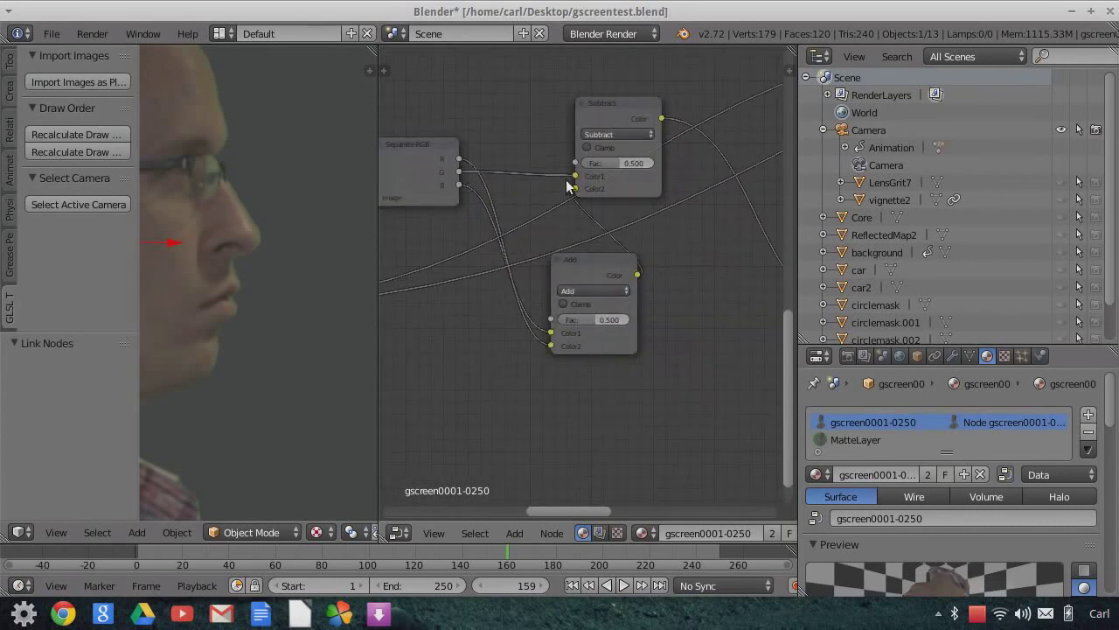
# Examine how Separate RGB's channels feed the Add and Subtract nodes and how Subtract's output continues to RGB Curves and Mix
pyautogui.scroll(-1, 735, 274)
pyautogui.moveTo(735, 274); pyautogui.dragTo(656, 263, button='middle')
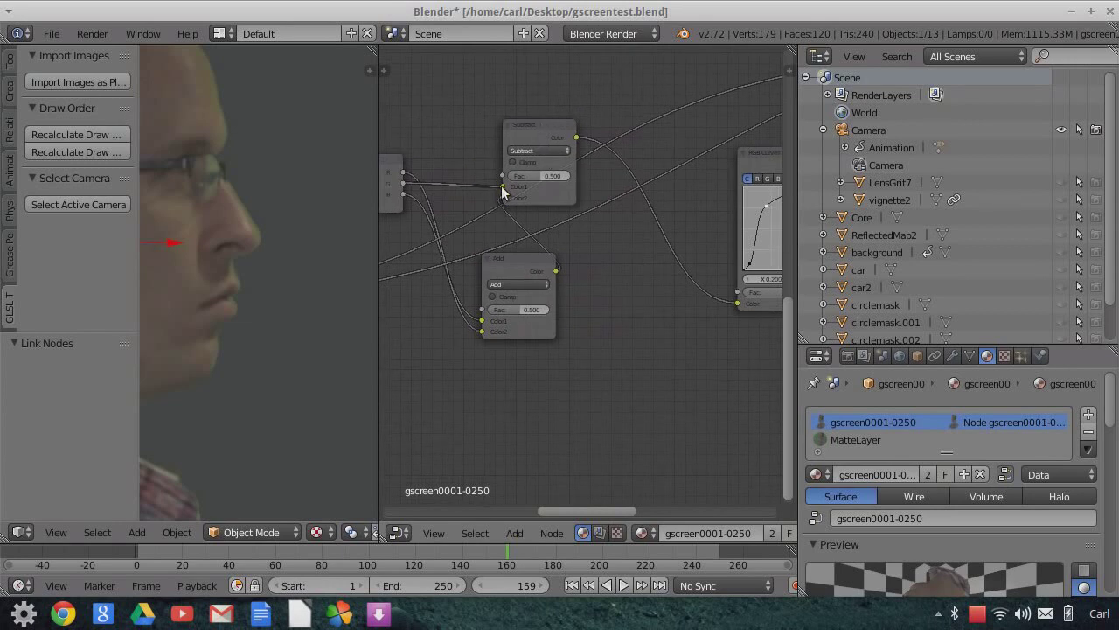
pyautogui.moveTo(627, 248); pyautogui.dragTo(592, 265, button='middle')
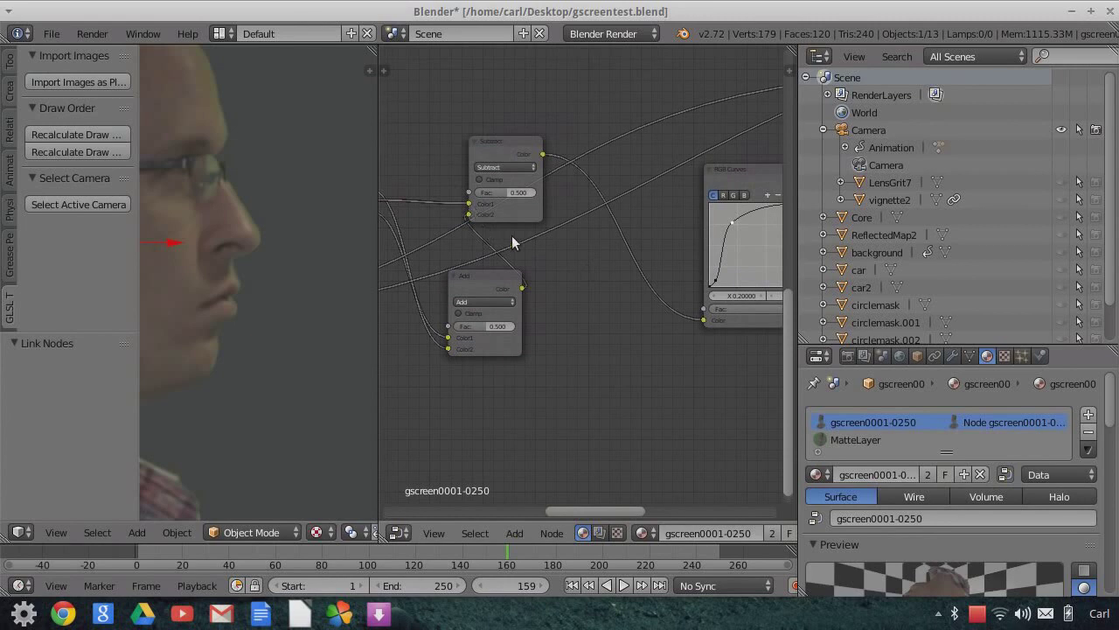
pyautogui.keyDown('ctrl'); pyautogui.hscroll(-3, 670, 270); pyautogui.keyUp('ctrl')
pyautogui.keyDown('shift'); pyautogui.scroll(-3, 620, 260); pyautogui.keyUp('shift')
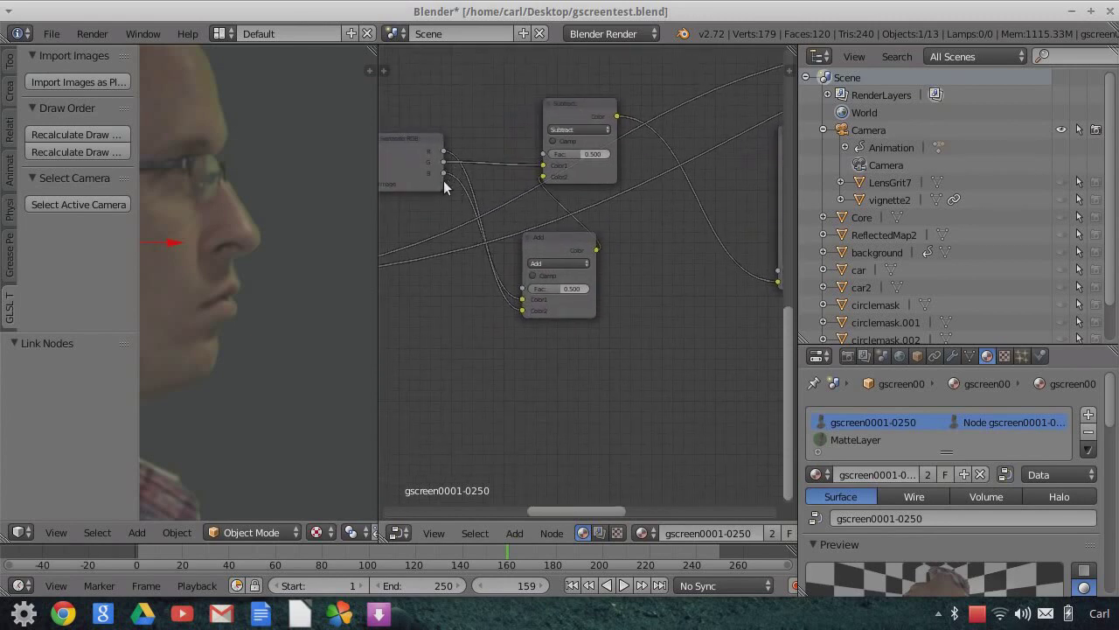
pyautogui.moveTo(569, 362); pyautogui.dragTo(612, 324, button='middle')
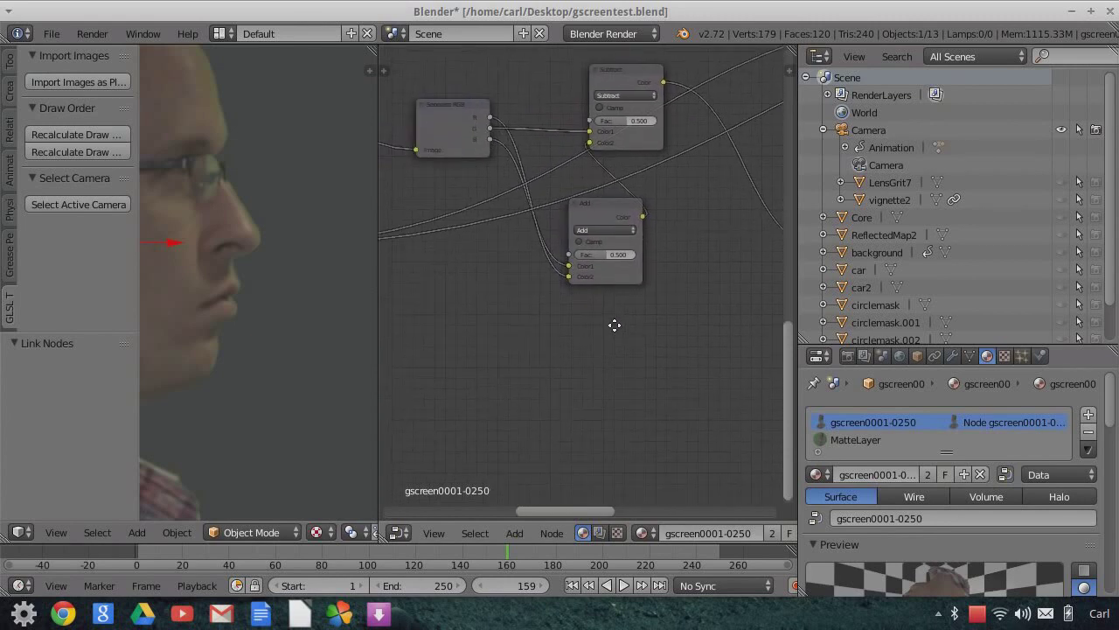
pyautogui.scroll(1, 597, 308)
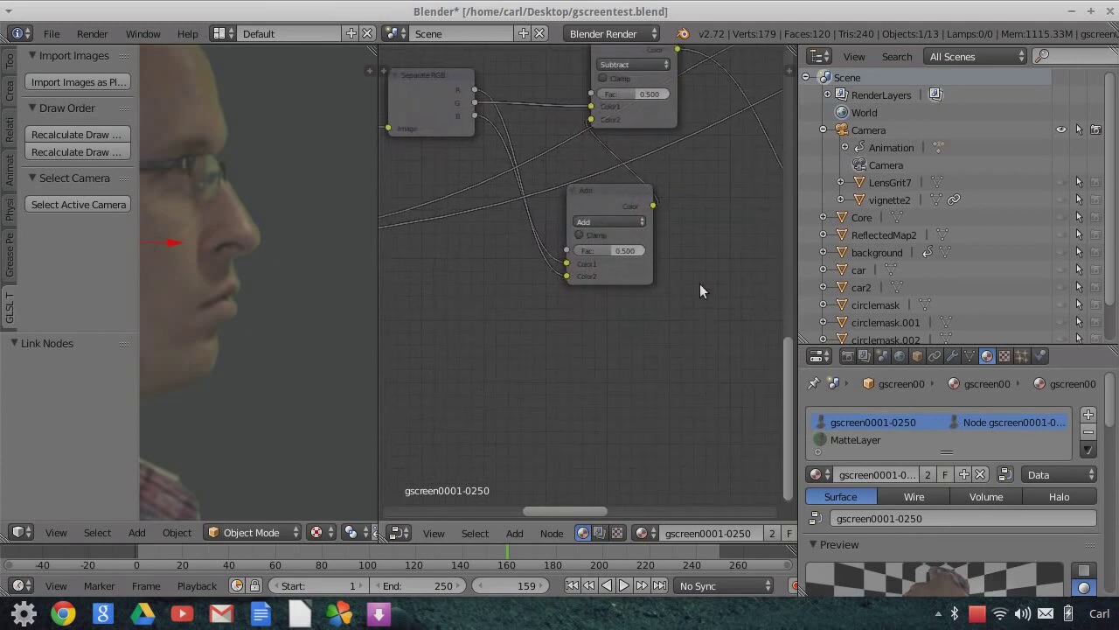
pyautogui.moveTo(594, 201); pyautogui.dragTo(538, 238, button='middle')
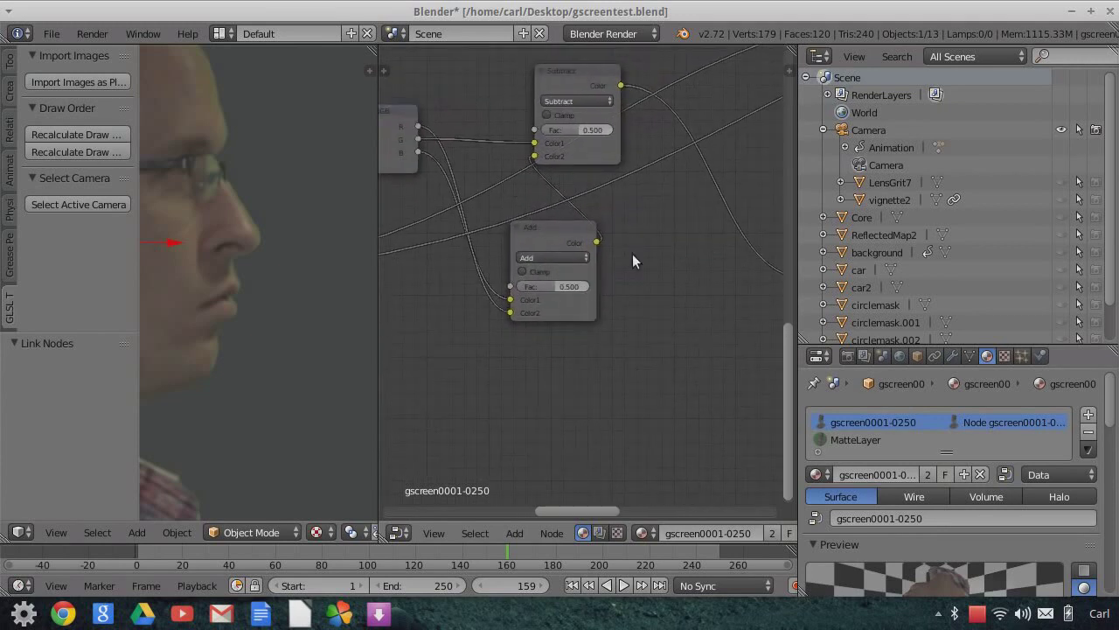
pyautogui.scroll(-1, 647, 262)
pyautogui.moveTo(660, 271); pyautogui.dragTo(507, 294, button='middle')
pyautogui.scroll(-1, 618, 280)
pyautogui.scroll(-1, 507, 295)
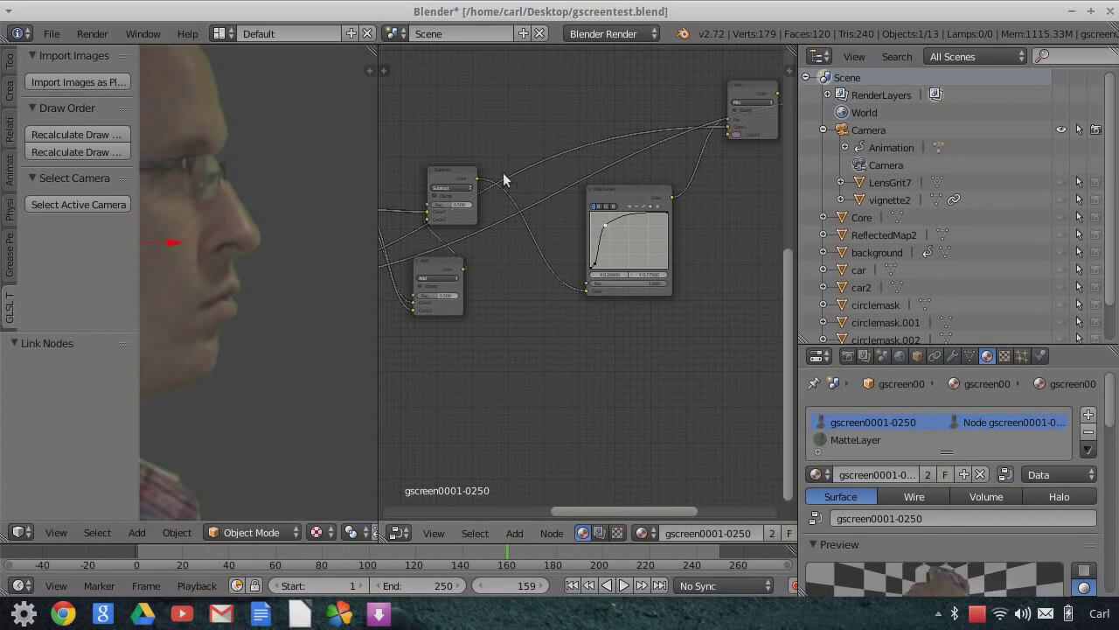
# Disconnect the ColorRamp from the Output node's Alpha input and connect the Subtract node's Color output to the Output node's Color input
pyautogui.moveTo(476, 178); pyautogui.dragTo(738, 306)
pyautogui.scroll(-3, 738, 306)
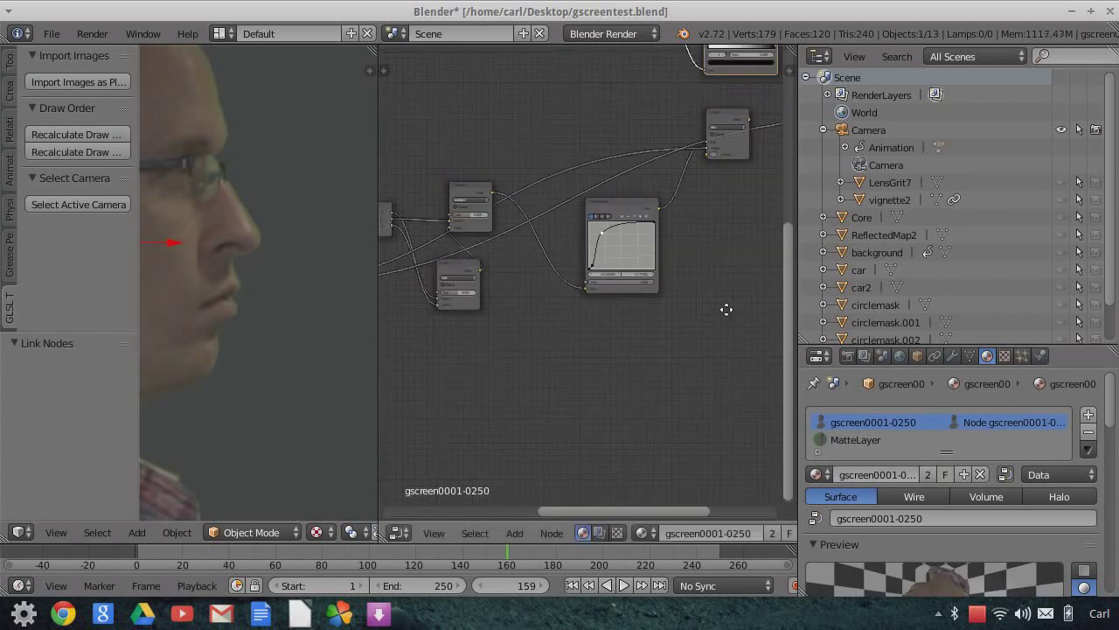
pyautogui.scroll(-1, 702, 300)
pyautogui.moveTo(702, 299); pyautogui.dragTo(668, 256, button='middle')
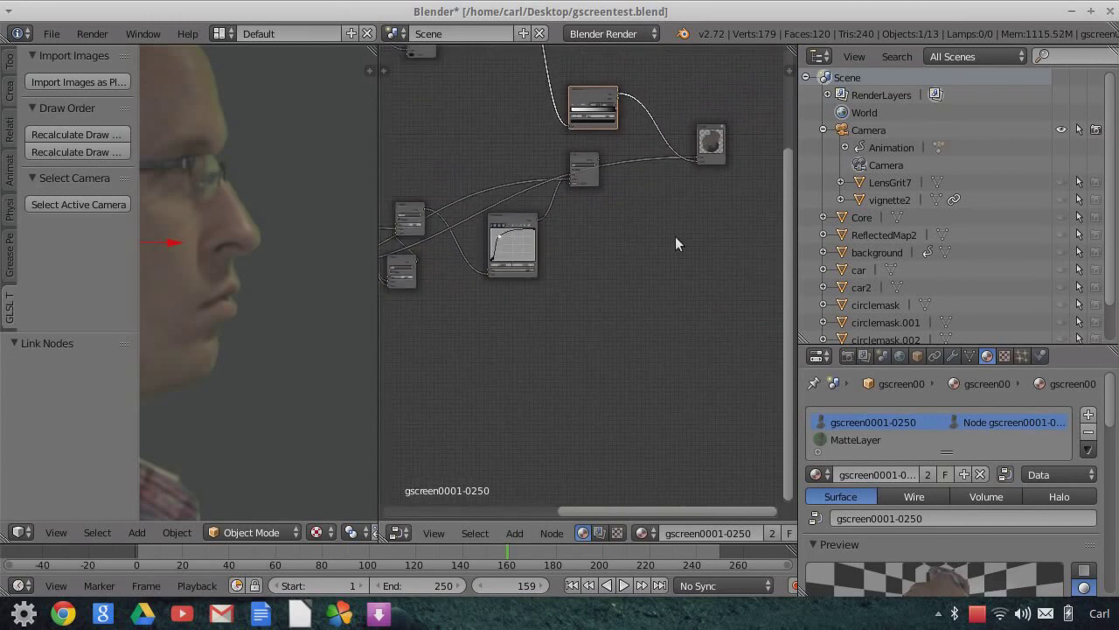
pyautogui.moveTo(695, 160); pyautogui.dragTo(662, 135)
pyautogui.moveTo(508, 252); pyautogui.dragTo(697, 158)
pyautogui.moveTo(491, 273); pyautogui.dragTo(491, 274)
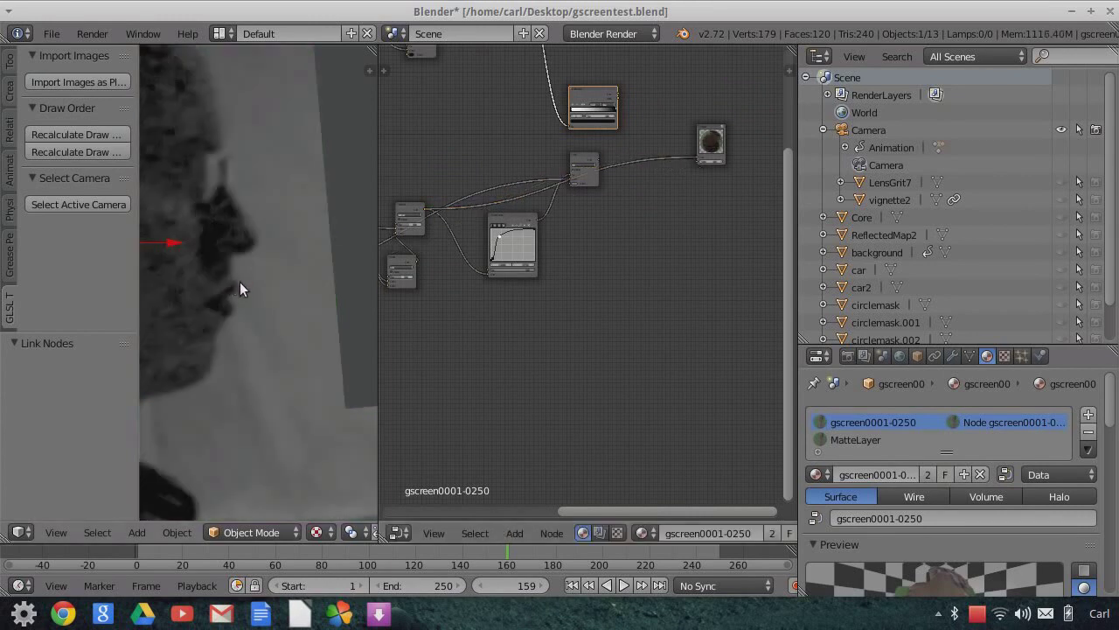
# Examine the whole grayscale subtraction image in a widened 3D view, along with the Subtract and Add nodes that produce it
pyautogui.moveTo(378, 344); pyautogui.dragTo(651, 382)
pyautogui.scroll(-1, 269, 336)
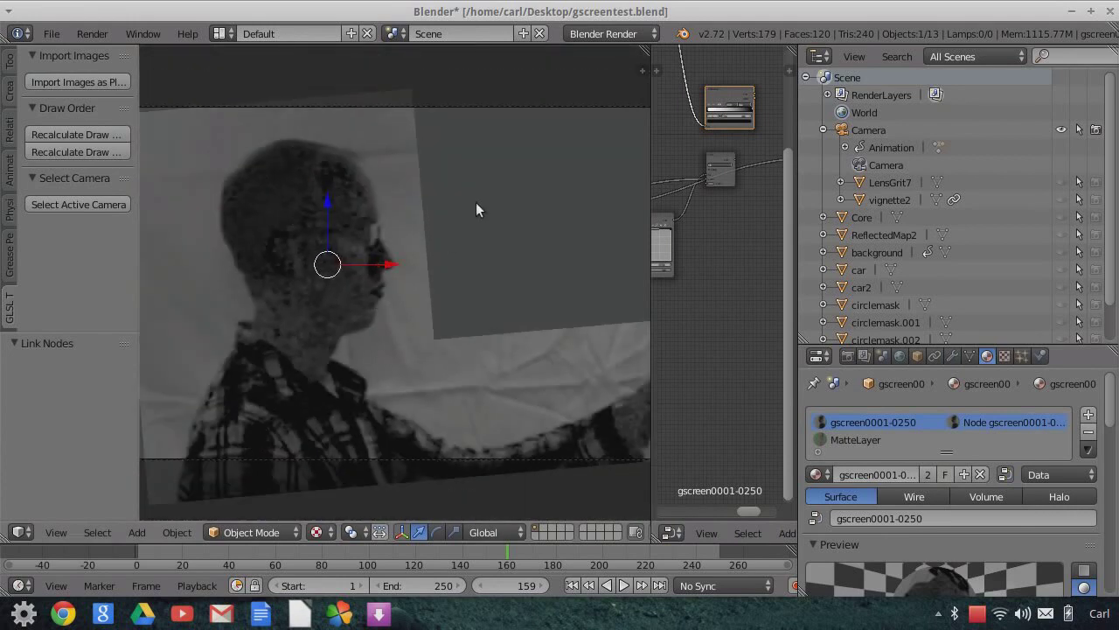
pyautogui.moveTo(650, 132); pyautogui.dragTo(400, 155)
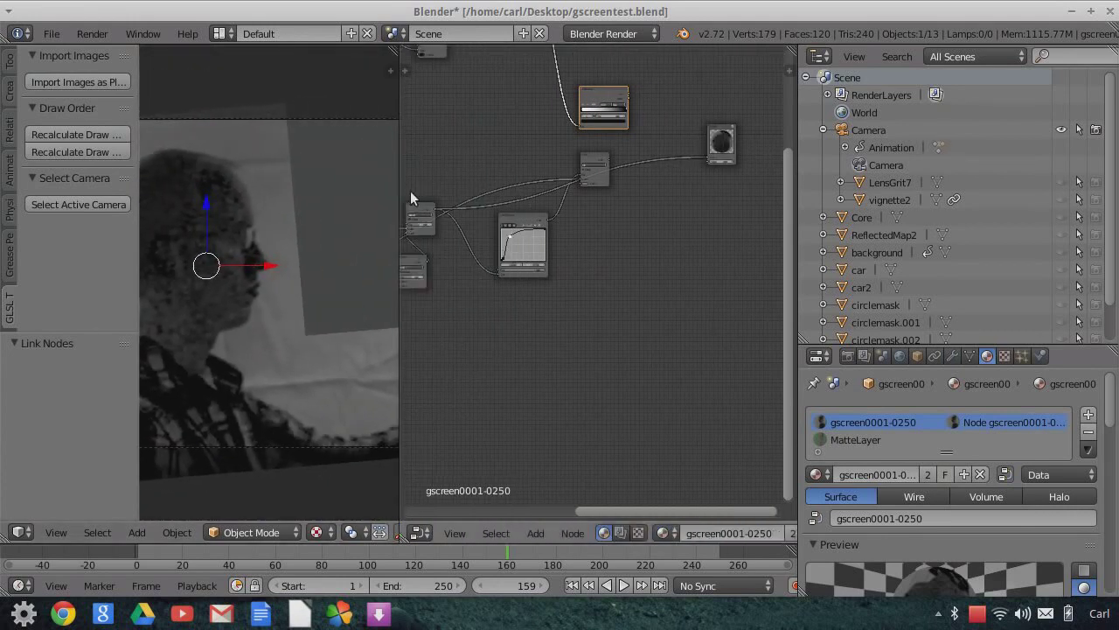
pyautogui.scroll(1, 466, 391)
pyautogui.moveTo(522, 393); pyautogui.dragTo(729, 428, button='middle')
pyautogui.scroll(4, 567, 403)
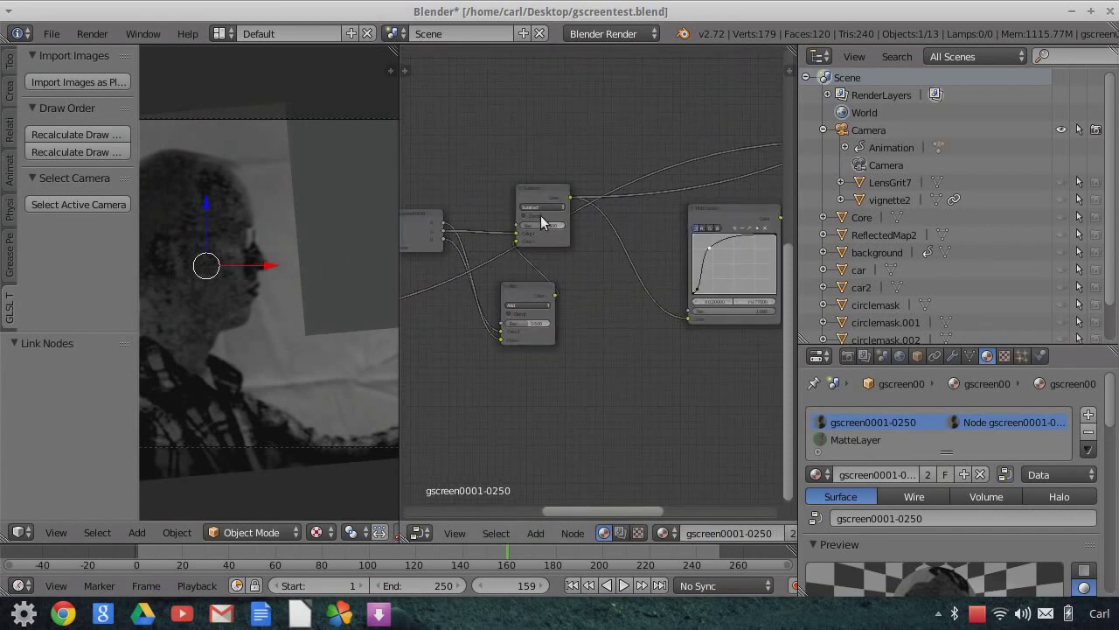
pyautogui.scroll(1, 537, 258)
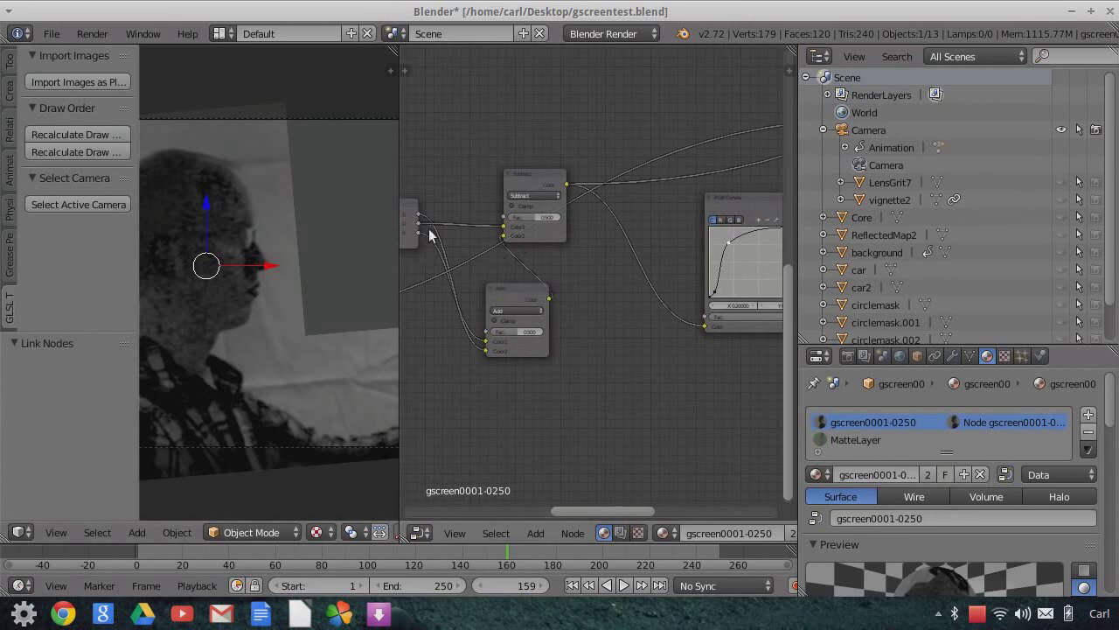
# Examine the grayscale subtraction image's light and dark areas around the head, glasses, nose and shirt, up close and from afar
pyautogui.scroll(2, 255, 386)
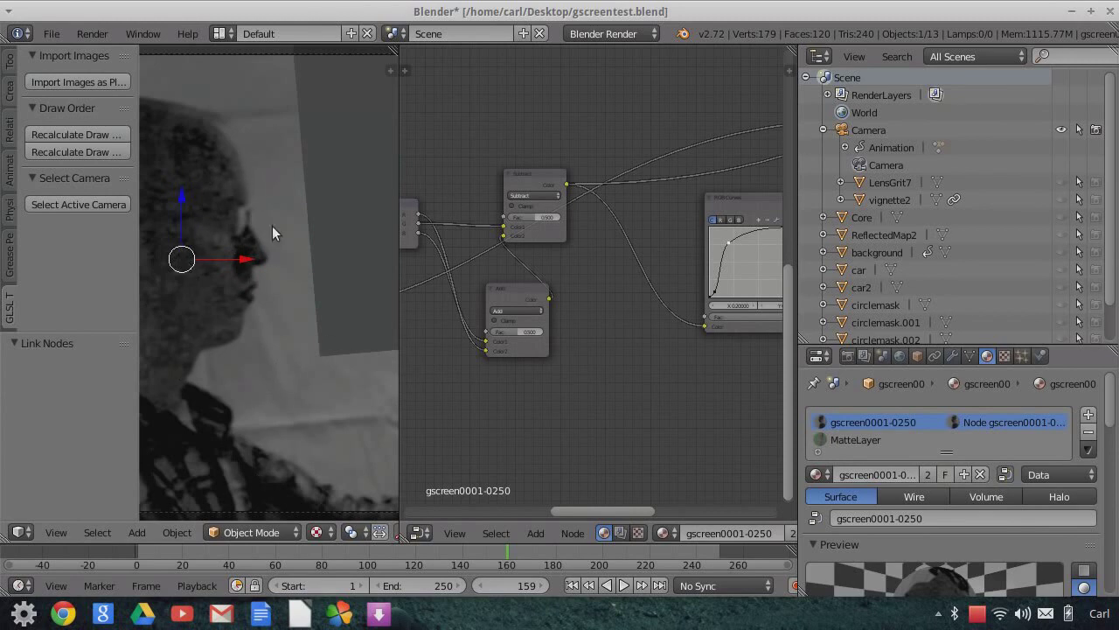
pyautogui.scroll(4, 234, 304)
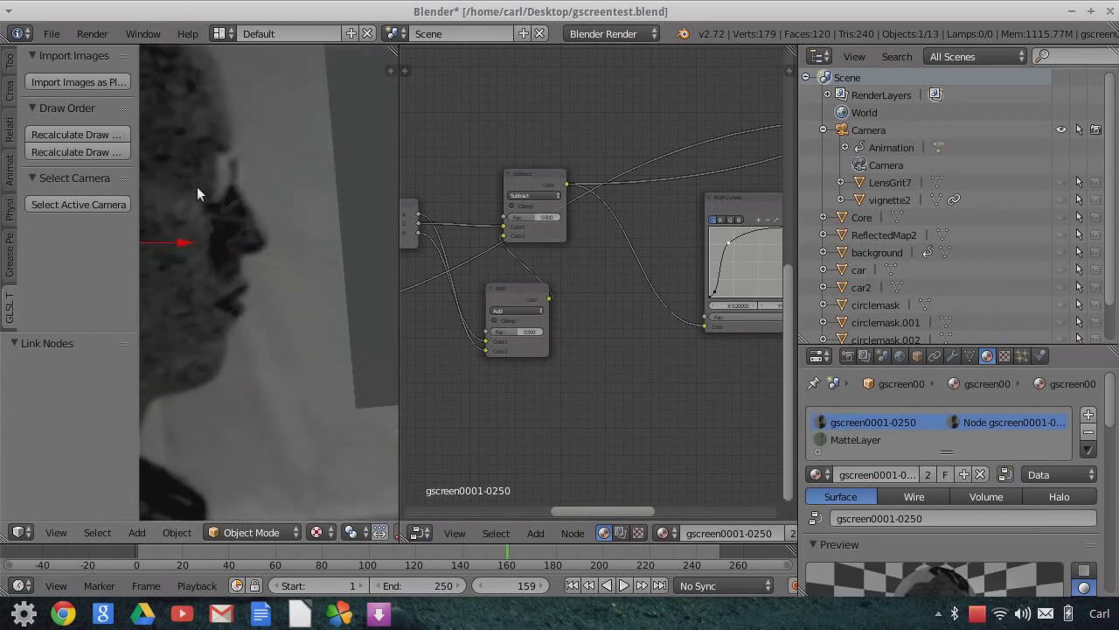
pyautogui.scroll(-3, 205, 313)
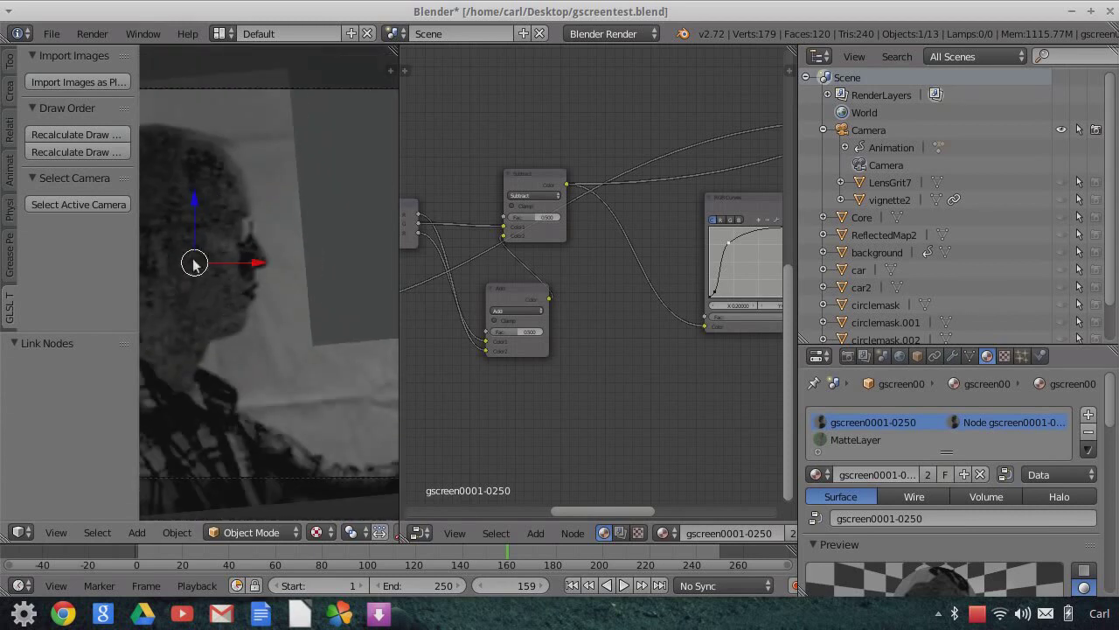
pyautogui.scroll(-2, 255, 455)
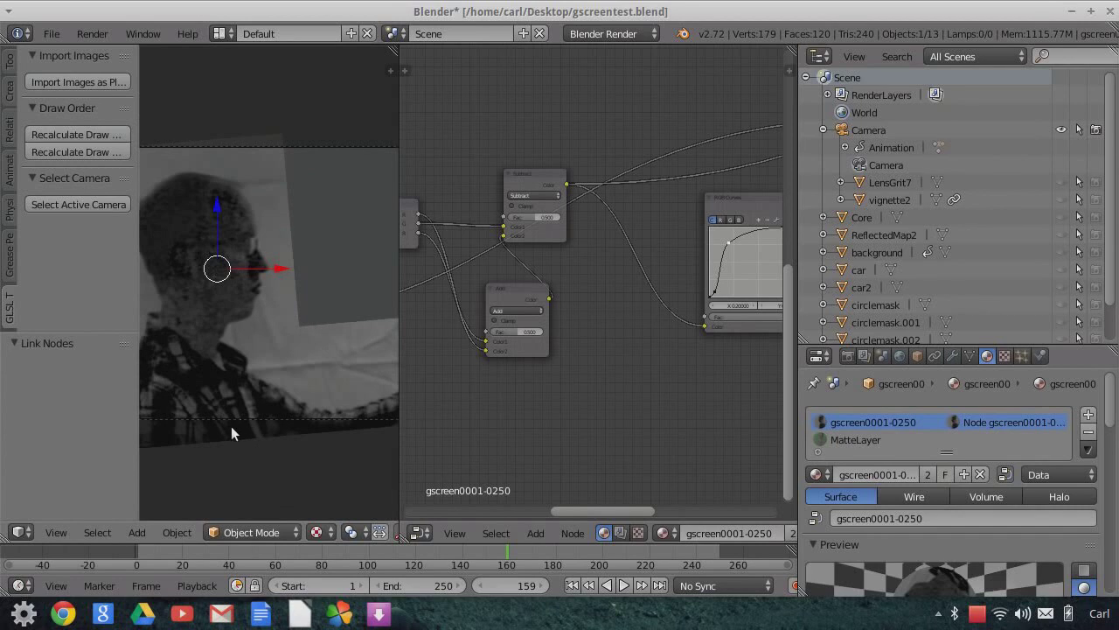
pyautogui.scroll(-1, 183, 390)
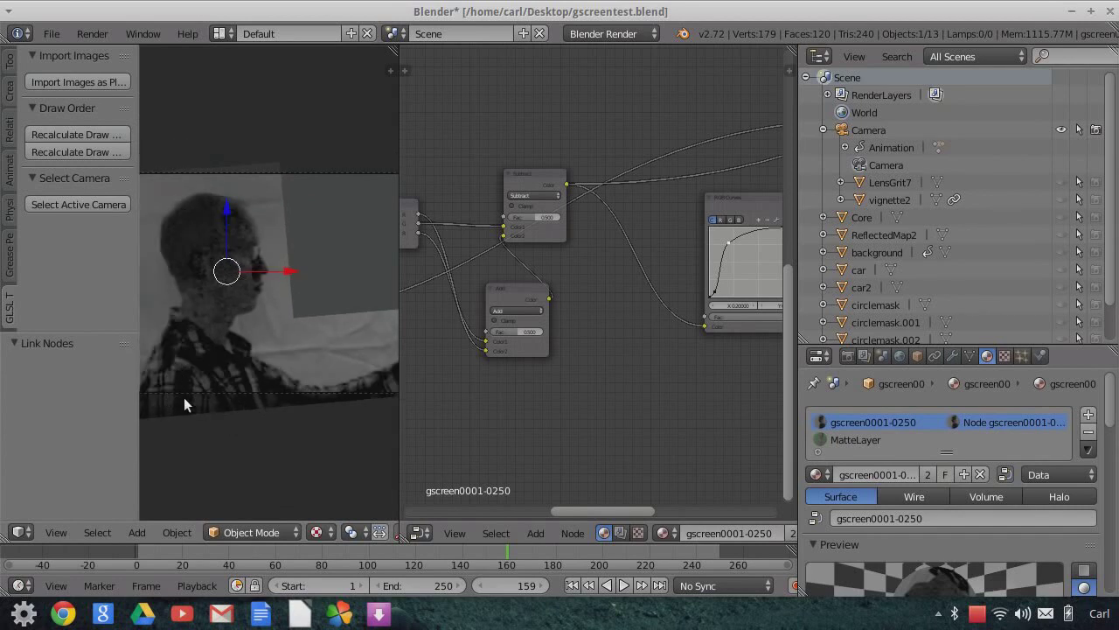
pyautogui.scroll(2, 259, 289)
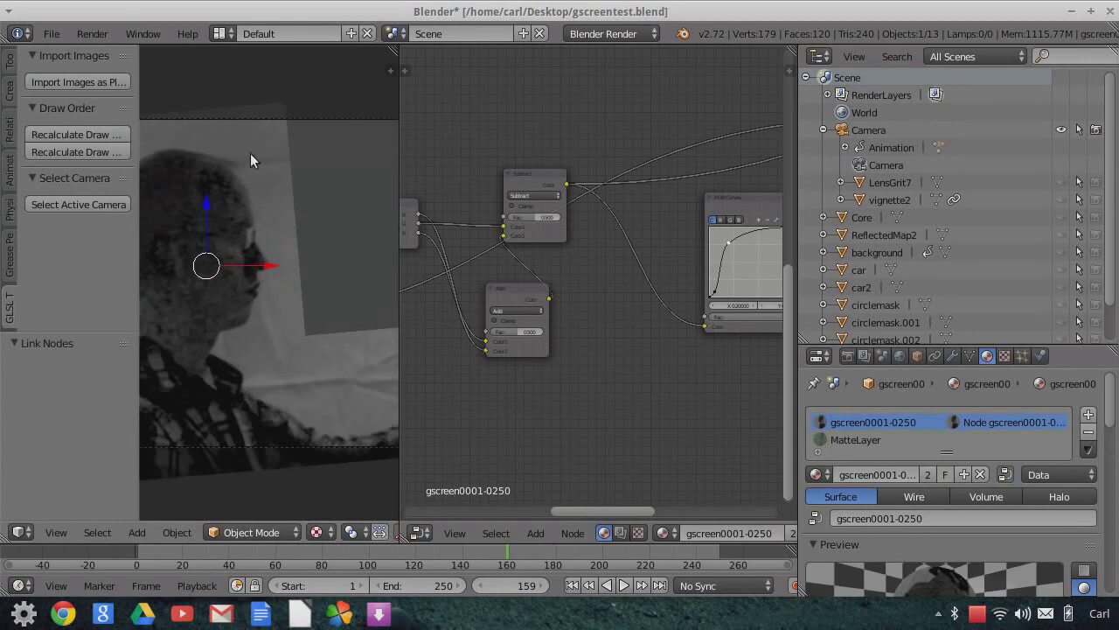
pyautogui.scroll(2, 251, 221)
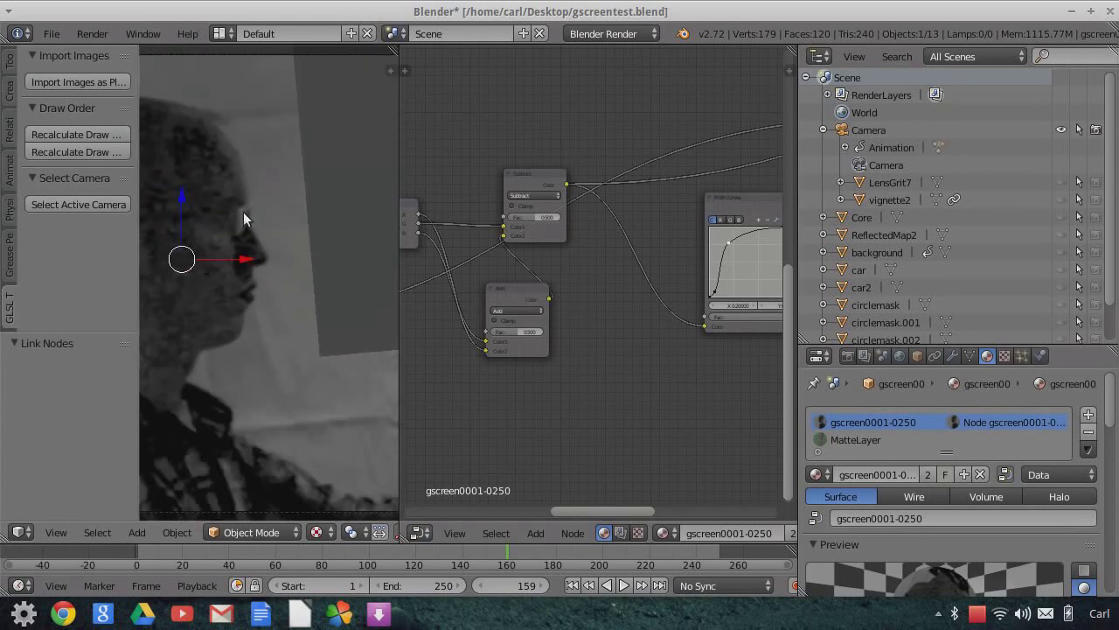
pyautogui.scroll(-2, 221, 158)
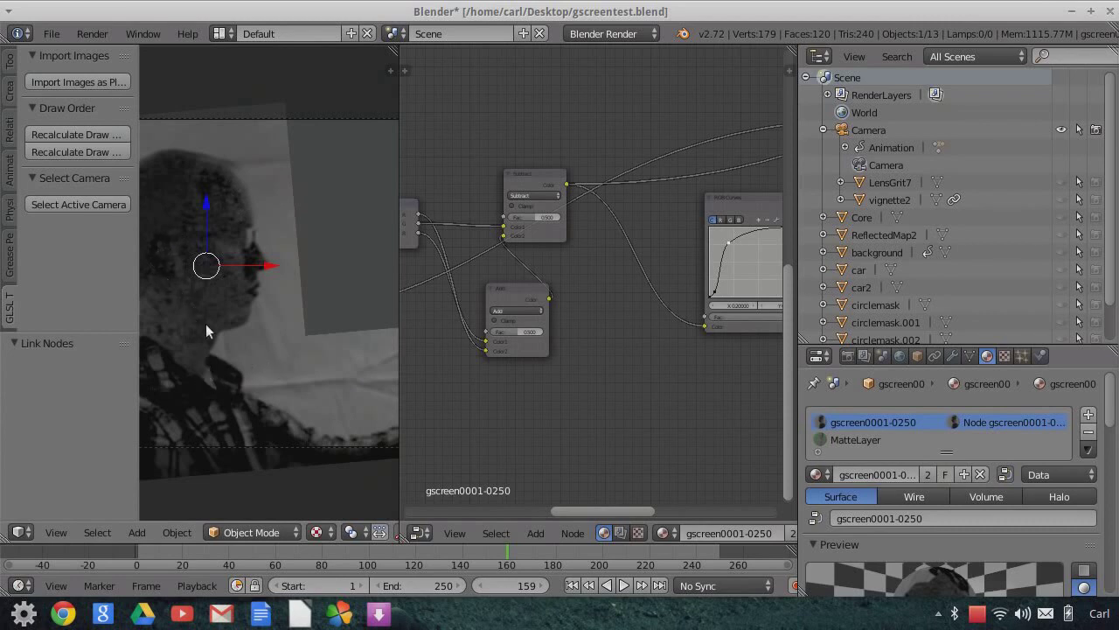
pyautogui.scroll(2, 216, 324)
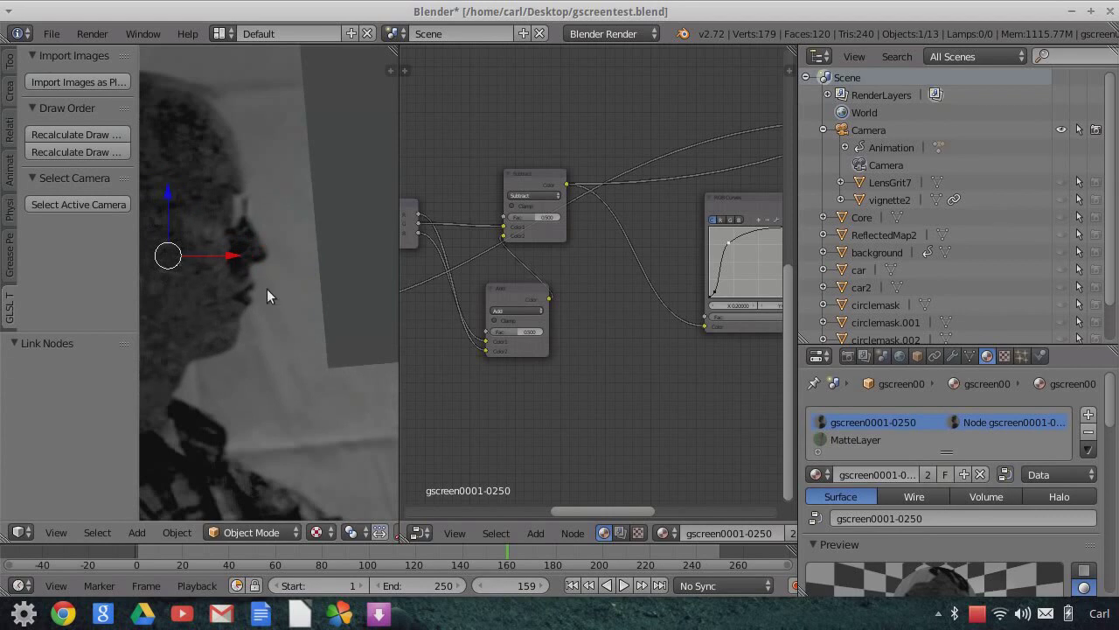
# Examine the RGB Curves node fed by Subtract and its connection to the Mix node's Fac input
pyautogui.scroll(-1, 225, 275)
pyautogui.moveTo(596, 359); pyautogui.dragTo(482, 381, button='middle')
pyautogui.scroll(-4, 609, 331)
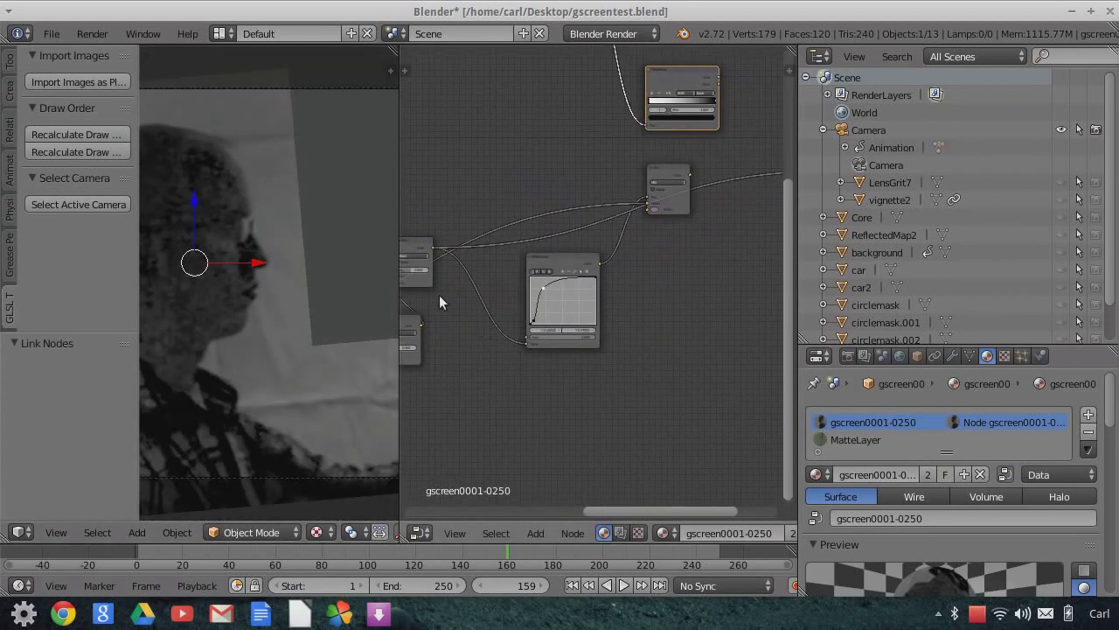
pyautogui.scroll(3, 611, 363)
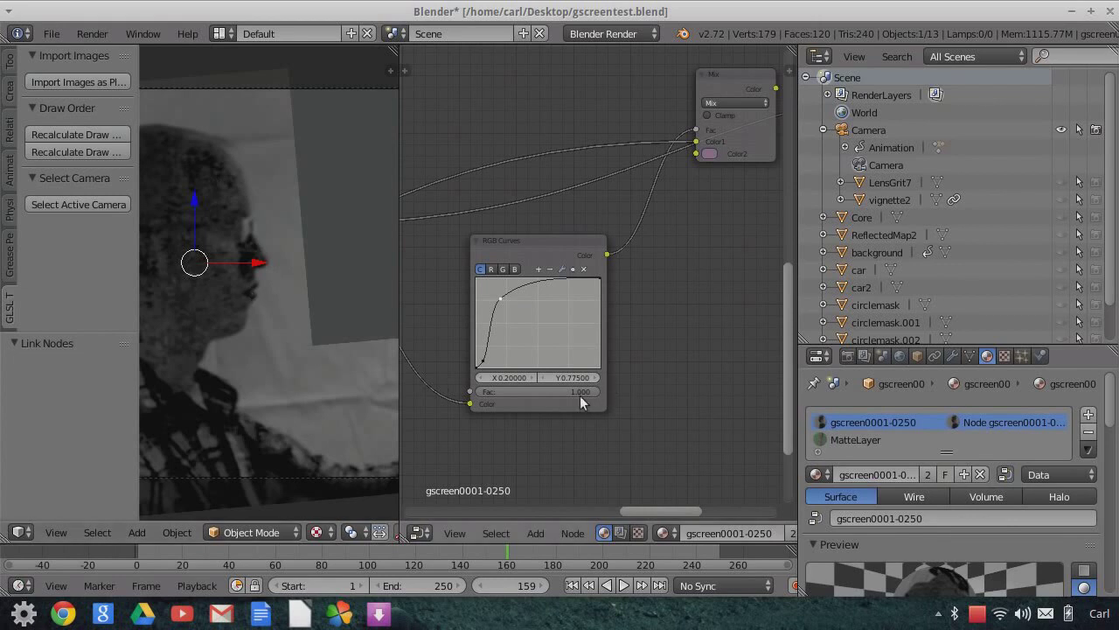
# Connect the RGB Curves node's Color output to the Output node's Color input and inspect the resulting grayscale matte
pyautogui.scroll(-4, 665, 310)
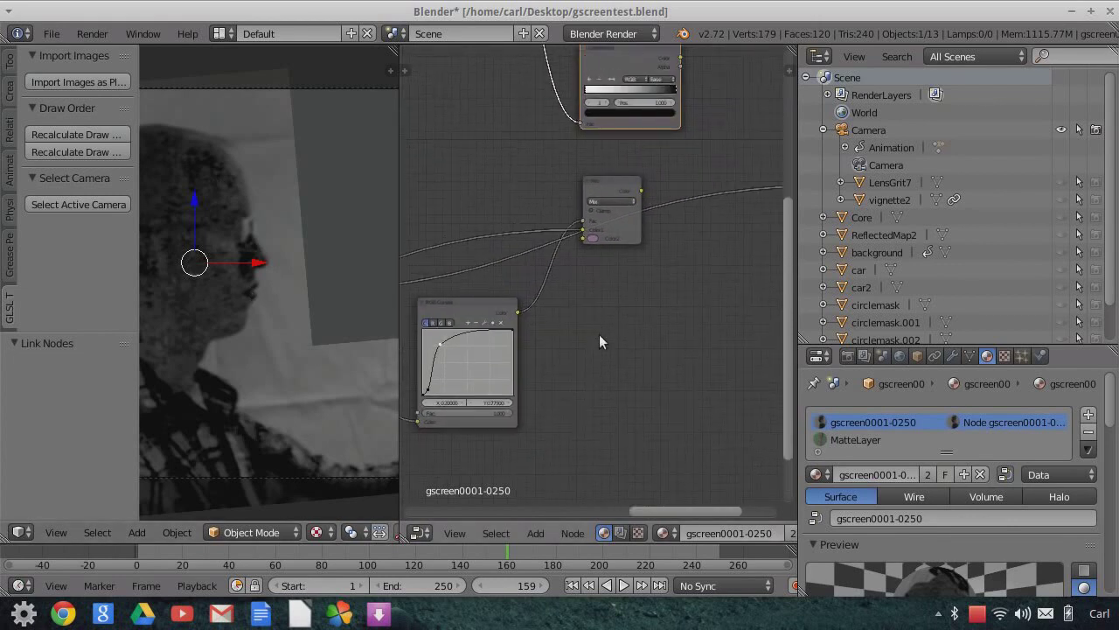
pyautogui.scroll(-1, 629, 336)
pyautogui.moveTo(544, 298); pyautogui.dragTo(728, 223)
pyautogui.moveTo(541, 298); pyautogui.dragTo(727, 223)
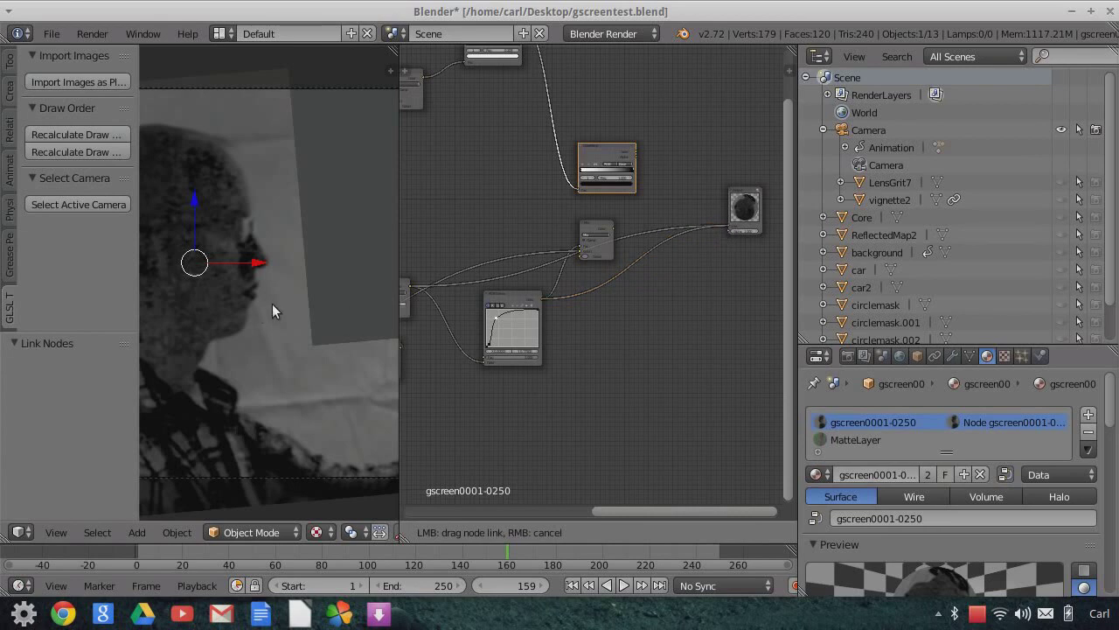
pyautogui.scroll(-2, 254, 280)
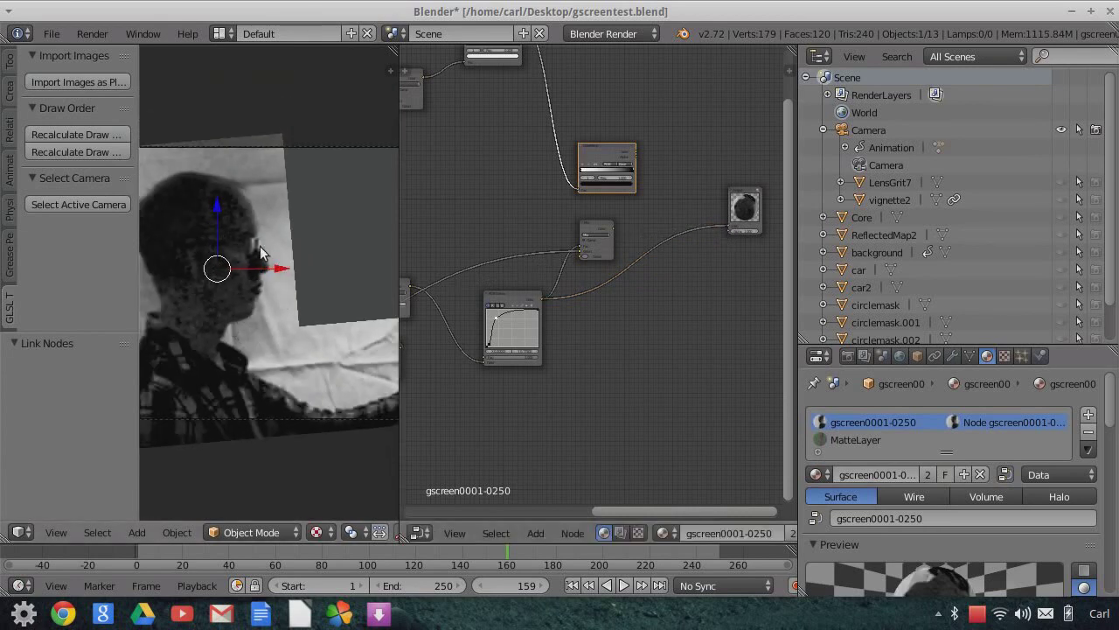
pyautogui.scroll(2, 238, 226)
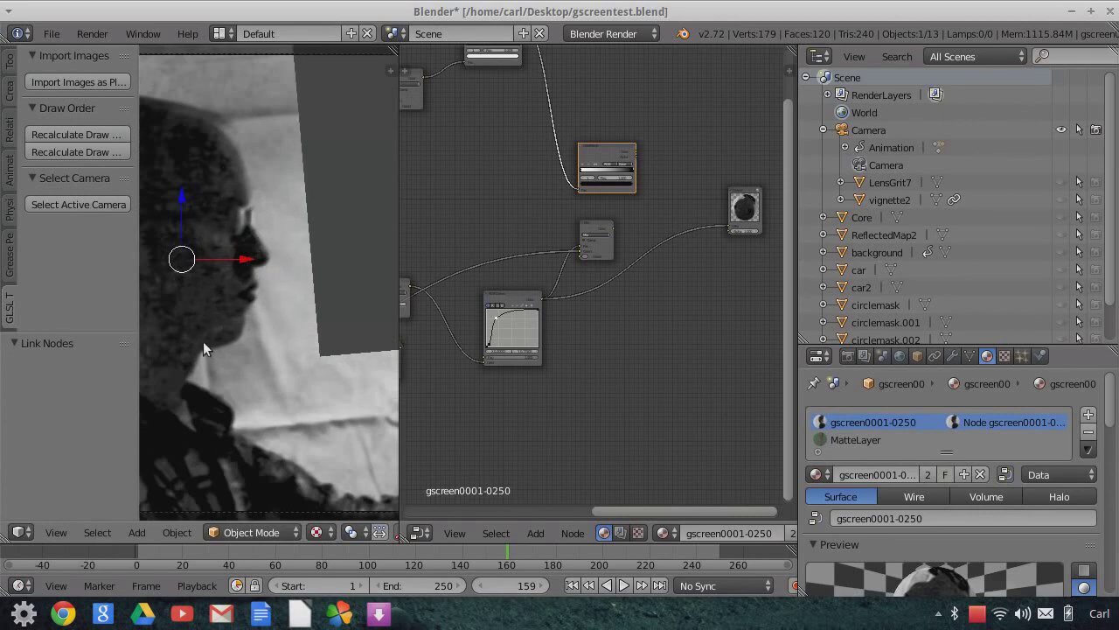
pyautogui.scroll(-2, 208, 385)
# View the Mix node's Color2 color settings and close them without changing the color
pyautogui.moveTo(449, 426); pyautogui.dragTo(634, 376, button='middle')
pyautogui.scroll(3, 644, 348)
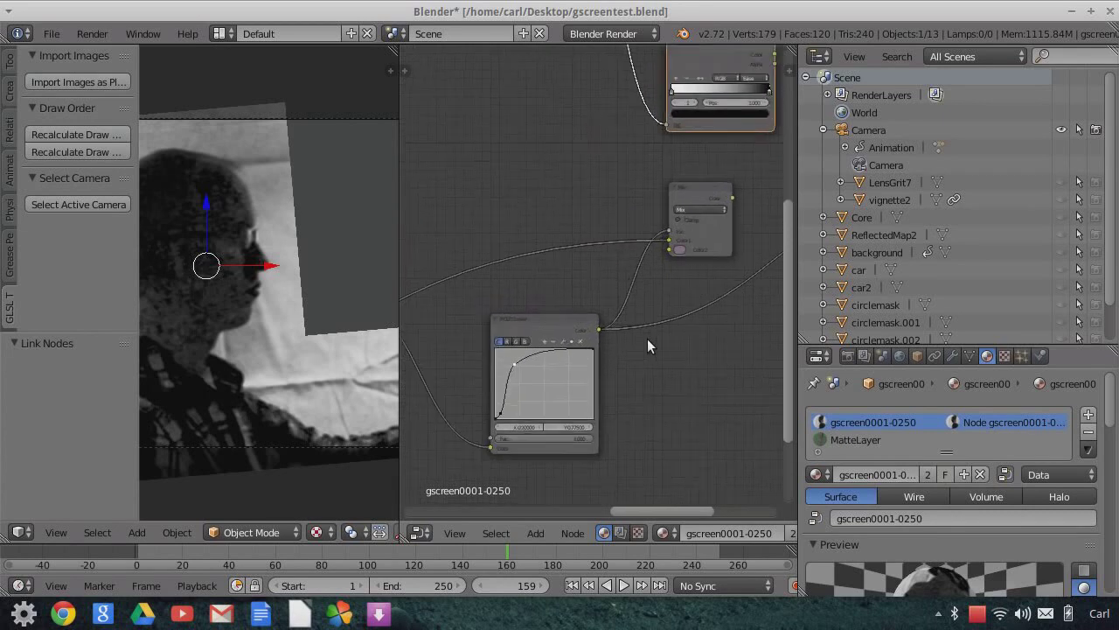
pyautogui.moveTo(665, 296); pyautogui.dragTo(532, 325, button='middle')
pyautogui.click(498, 305)
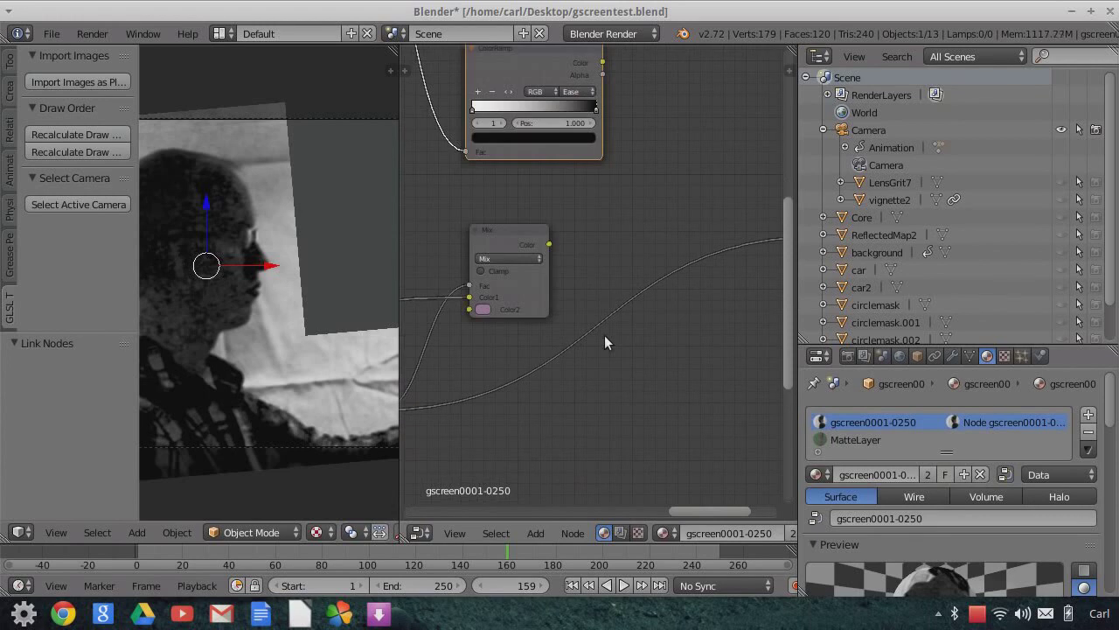
pyautogui.scroll(3, 665, 374)
pyautogui.scroll(2, 616, 378)
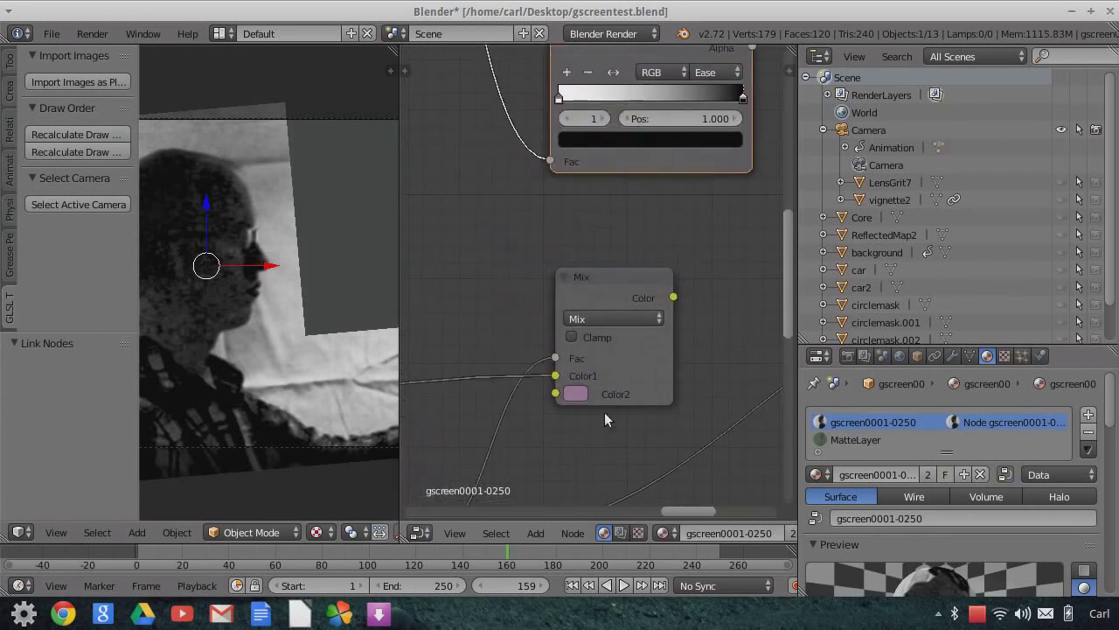
pyautogui.click(587, 347)
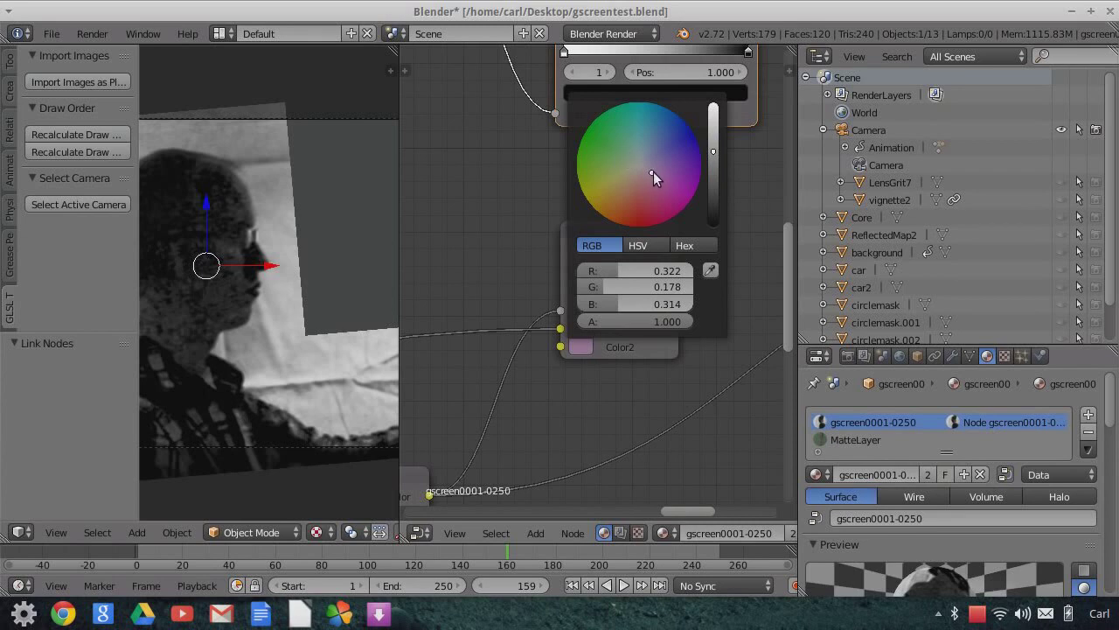
pyautogui.click(476, 209)
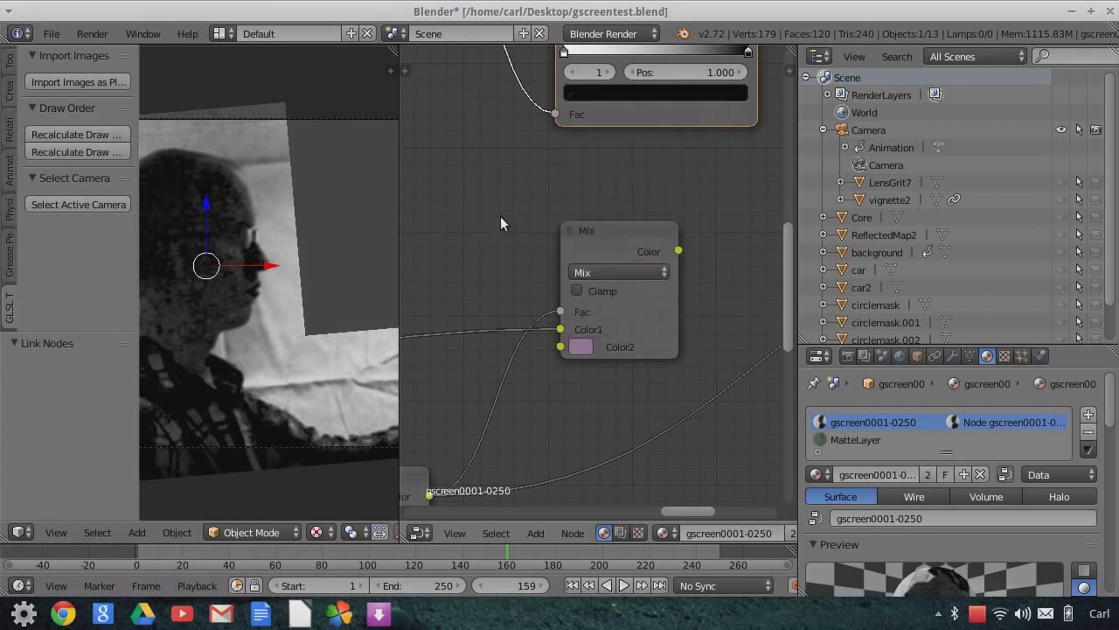
# Examine how the source footage, Subtract, Add and RGB Curves nodes feed the Mix node's Fac and Color1 inputs
pyautogui.scroll(-3, 589, 354)
pyautogui.moveTo(585, 350); pyautogui.dragTo(543, 355, button='middle')
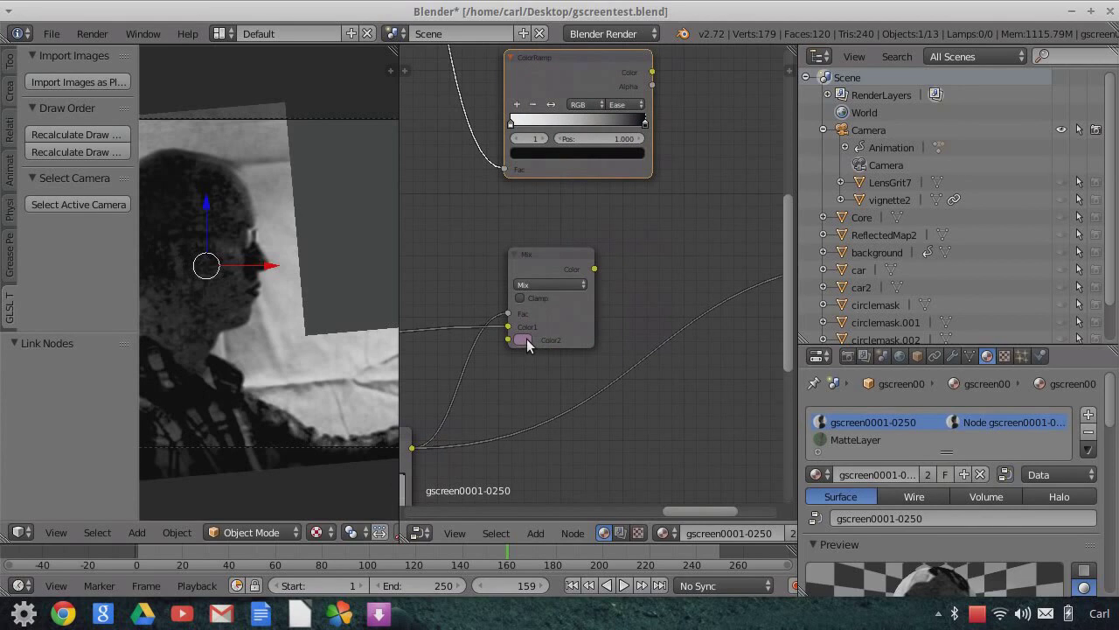
pyautogui.scroll(-6, 513, 371)
pyautogui.moveTo(577, 366); pyautogui.dragTo(684, 400, button='middle')
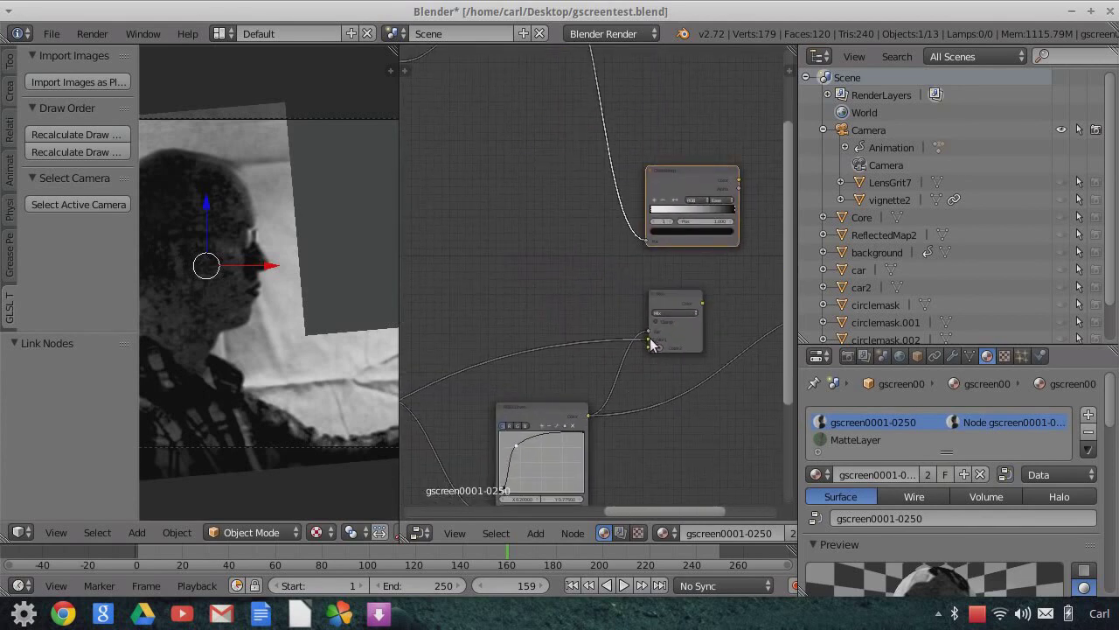
pyautogui.moveTo(642, 382); pyautogui.dragTo(725, 307, button='middle')
pyautogui.scroll(-3, 571, 316)
pyautogui.keyDown('ctrl'); pyautogui.hscroll(-5, 507, 395); pyautogui.keyUp('ctrl')
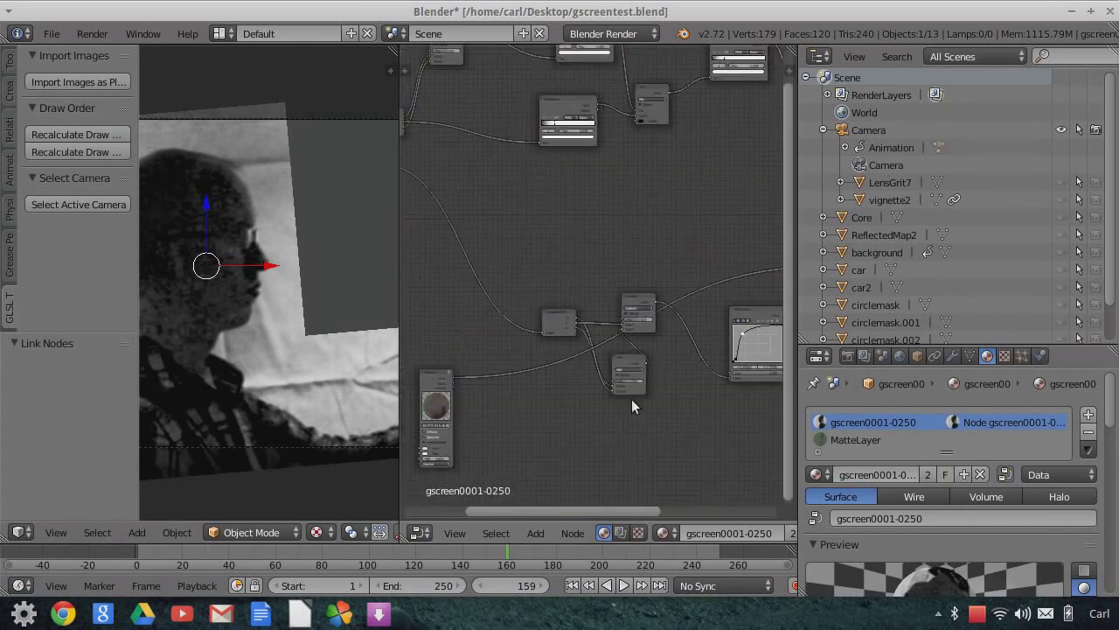
pyautogui.scroll(2, 667, 382)
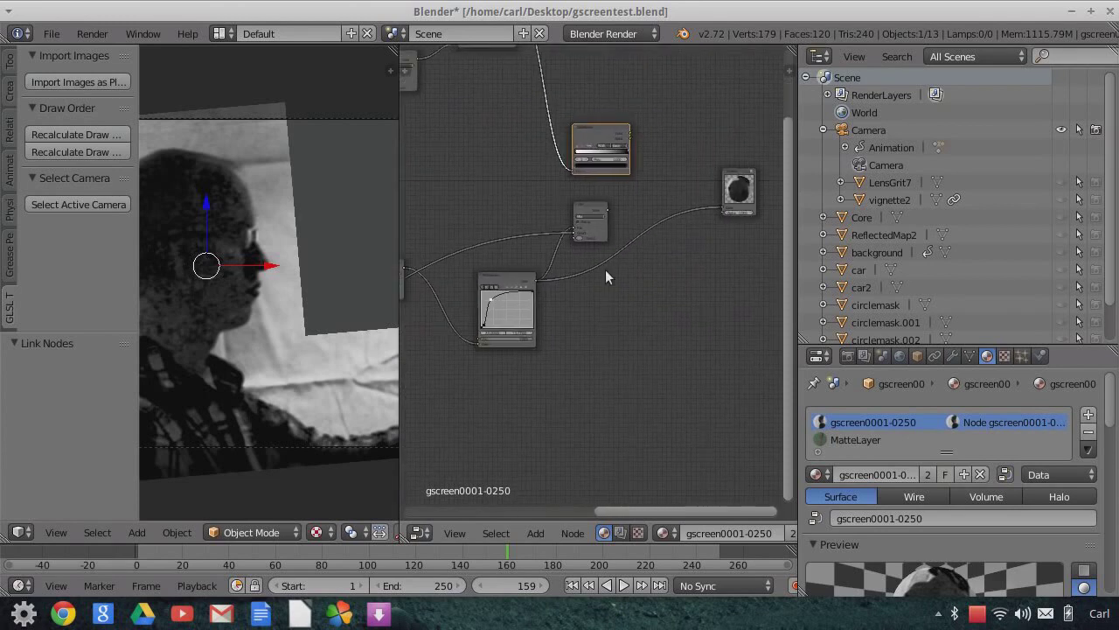
# Connect the Mix node's Color output to the Output node's Color input and inspect the face, glasses and backdrop
pyautogui.scroll(3, 618, 288)
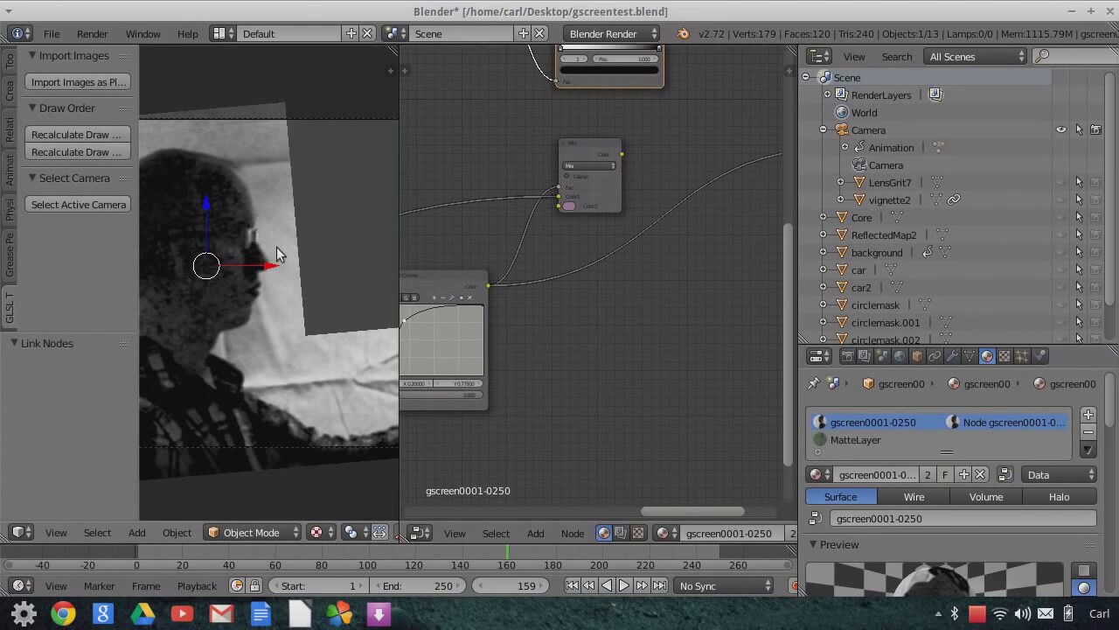
pyautogui.scroll(1, 605, 268)
pyautogui.scroll(1, 605, 268)
pyautogui.moveTo(567, 224); pyautogui.dragTo(545, 289, button='middle')
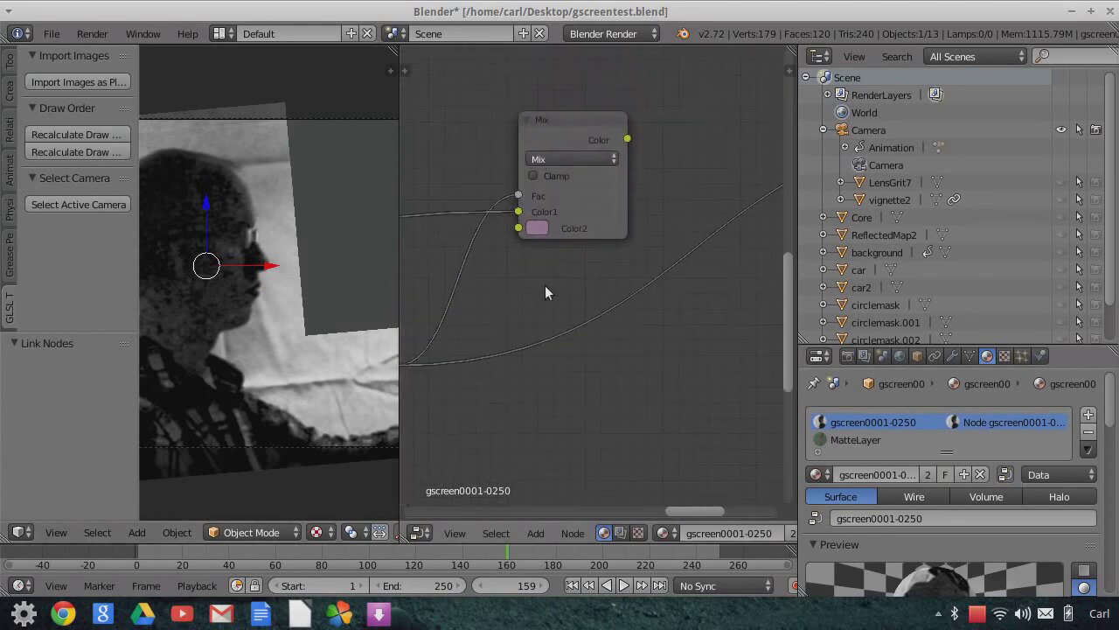
pyautogui.scroll(-1, 612, 253)
pyautogui.scroll(-3, 721, 305)
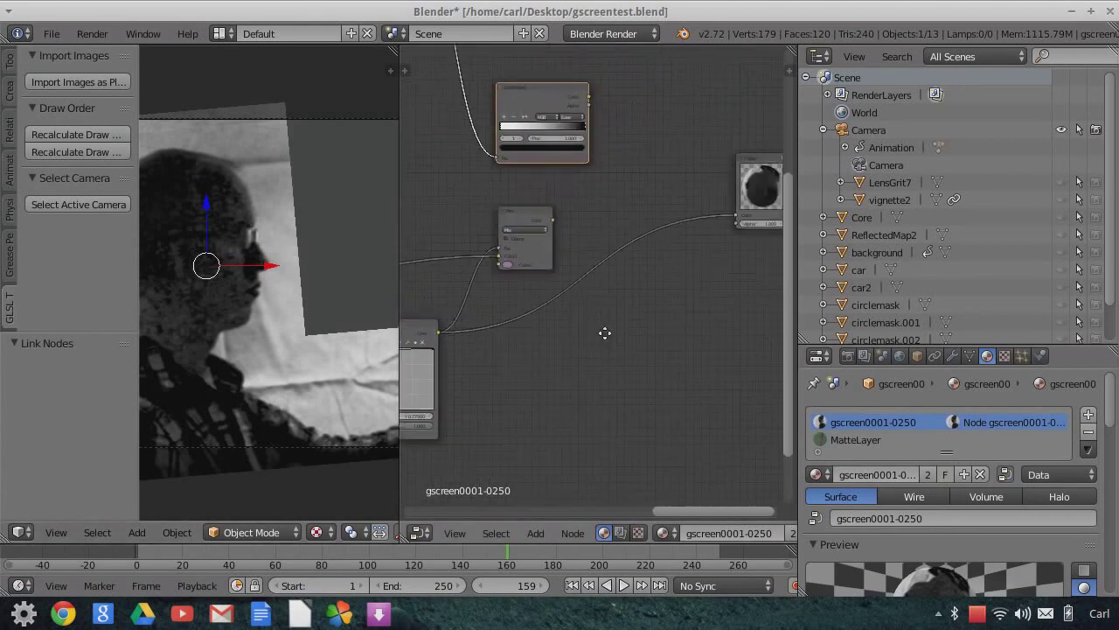
pyautogui.moveTo(456, 239); pyautogui.dragTo(639, 240)
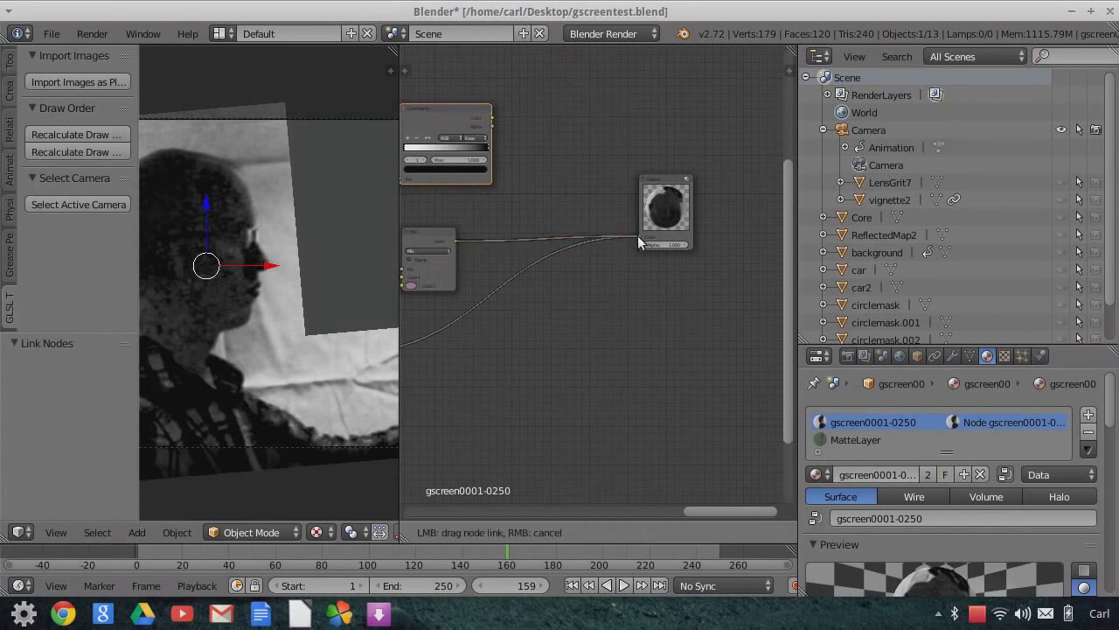
pyautogui.moveTo(311, 338); pyautogui.dragTo(258, 325)
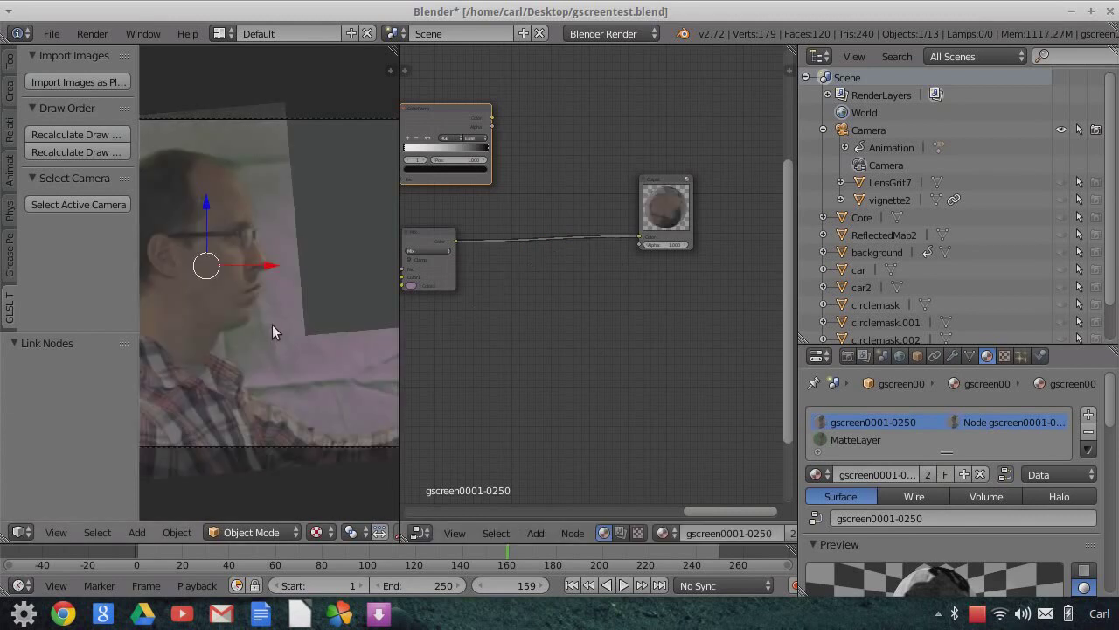
pyautogui.scroll(4, 272, 324)
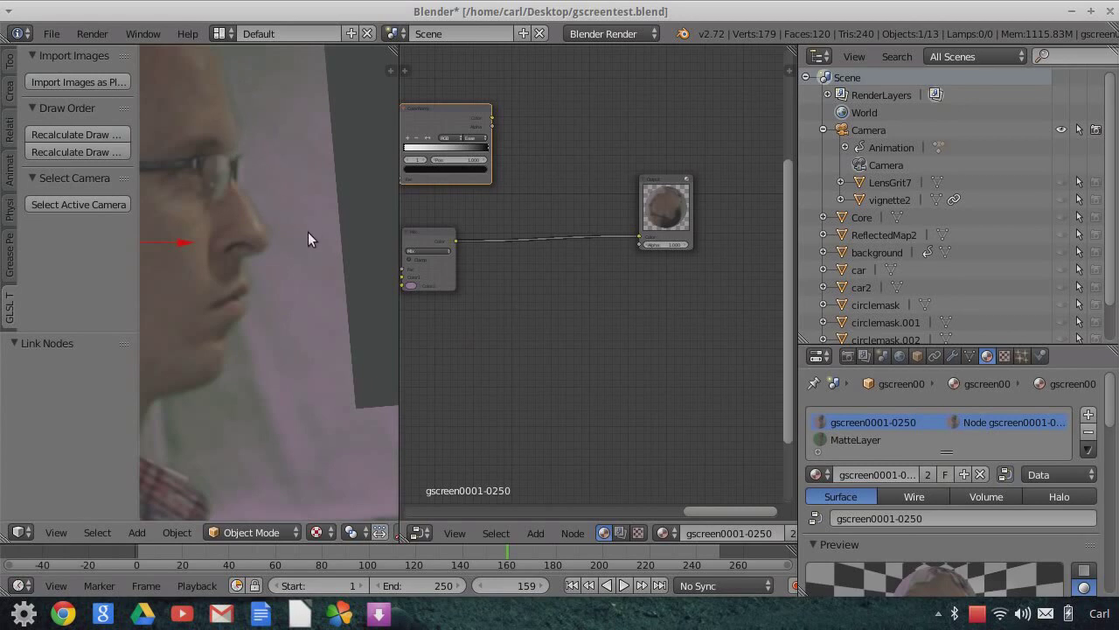
pyautogui.scroll(-4, 309, 227)
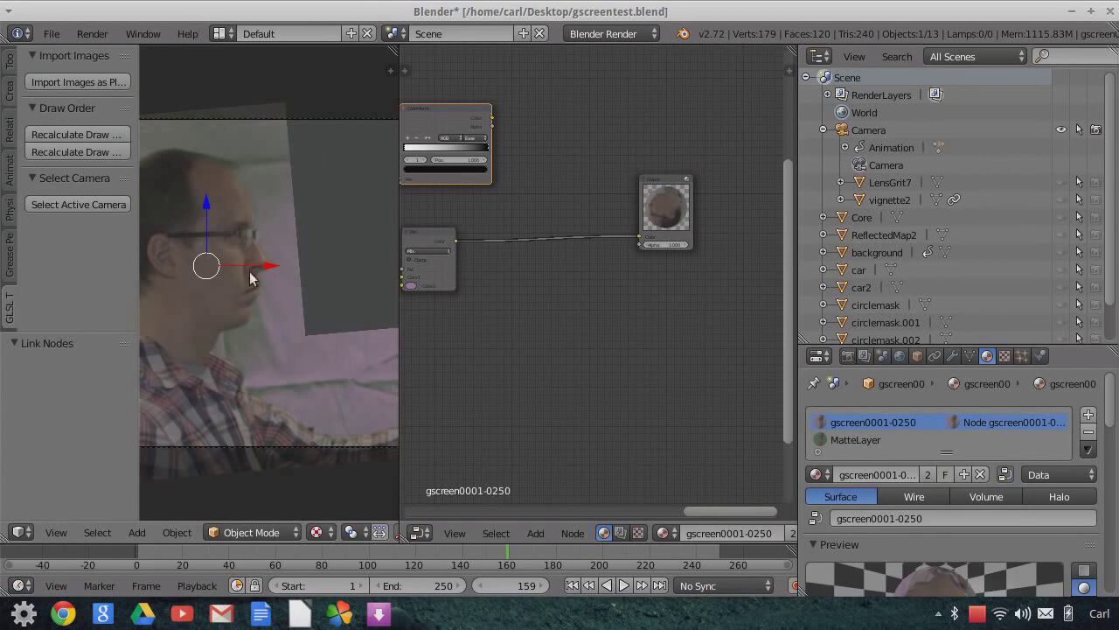
pyautogui.scroll(7, 246, 227)
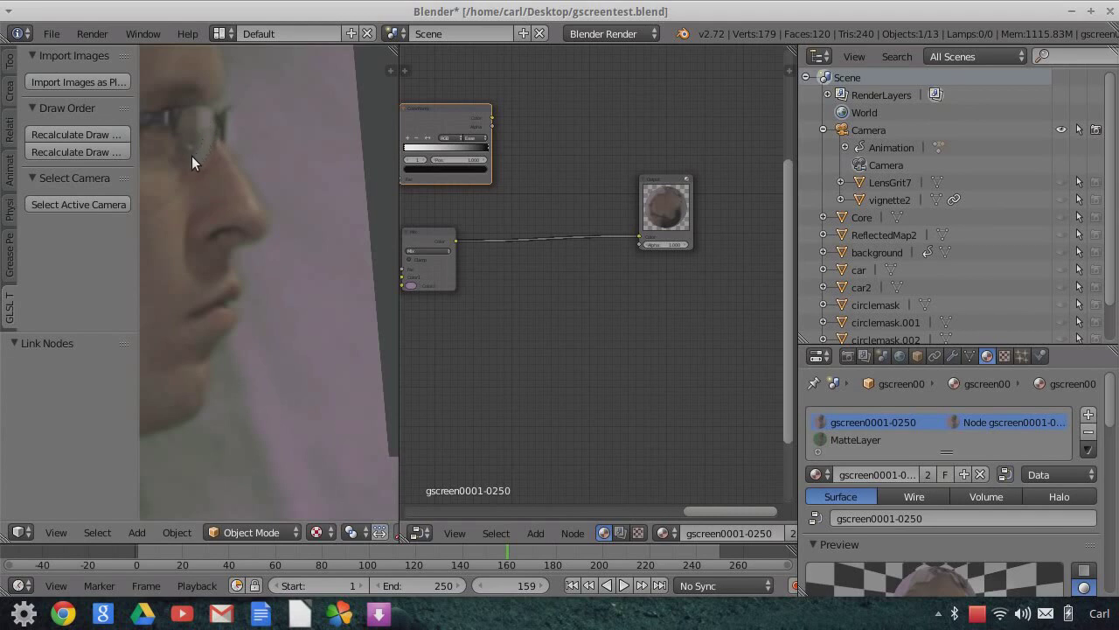
pyautogui.scroll(-4, 233, 259)
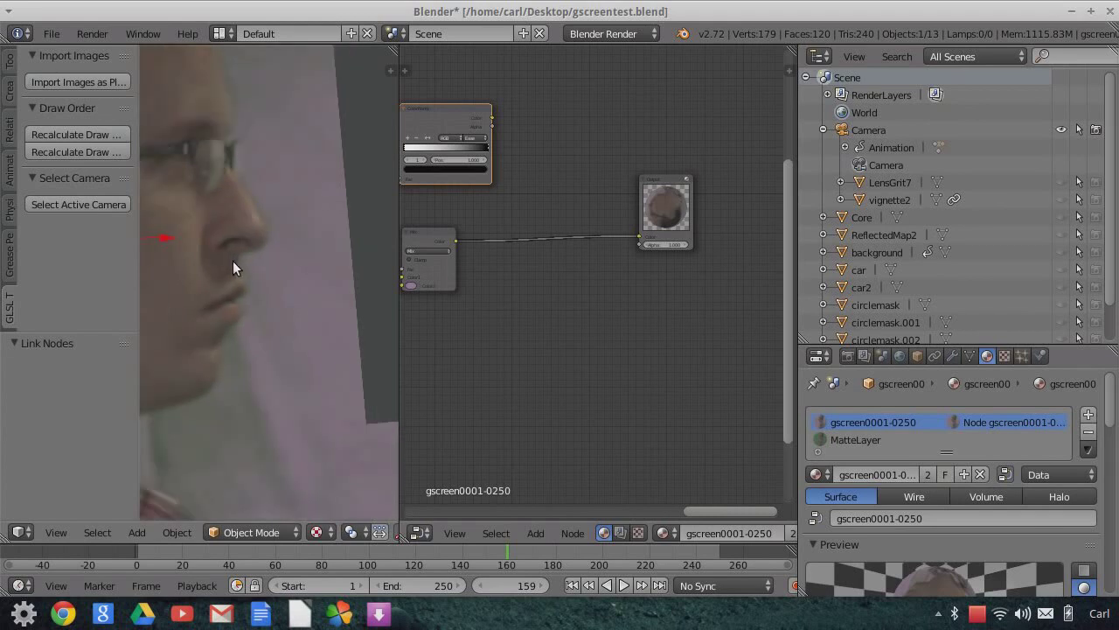
# Link the source footage node's color directly to the Output node's Color input for comparison, and relink the Mix node's Color there
pyautogui.moveTo(438, 373); pyautogui.dragTo(534, 339, button='middle')
pyautogui.scroll(-4, 547, 339)
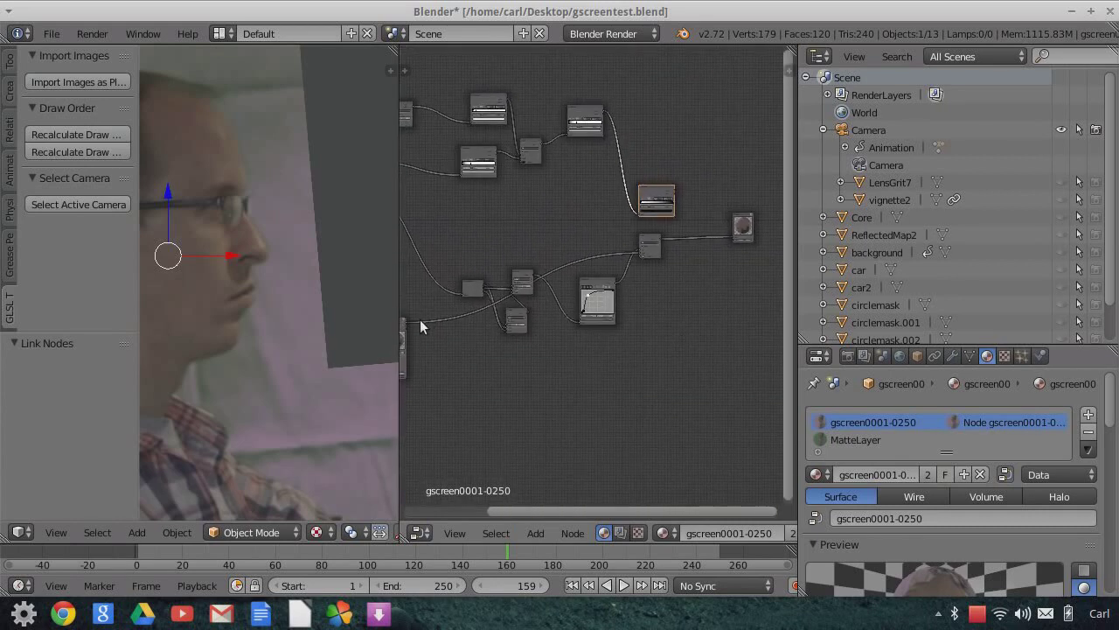
pyautogui.moveTo(405, 321); pyautogui.dragTo(731, 235)
pyautogui.moveTo(238, 309); pyautogui.dragTo(245, 302)
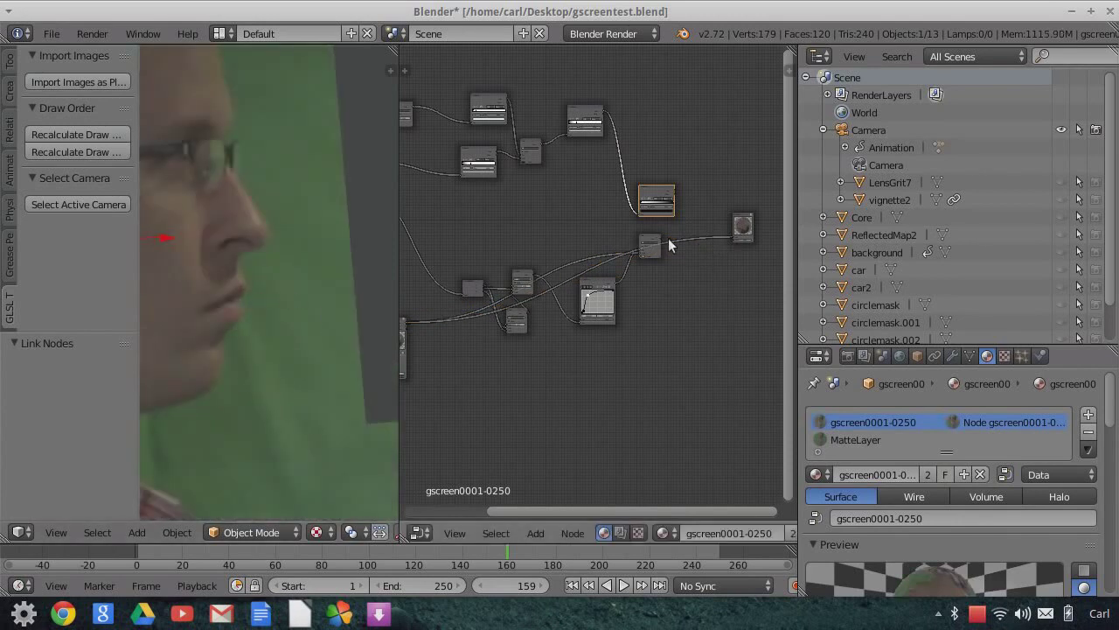
pyautogui.scroll(1, 675, 243)
pyautogui.moveTo(679, 226); pyautogui.dragTo(771, 226)
pyautogui.moveTo(652, 297); pyautogui.dragTo(650, 297)
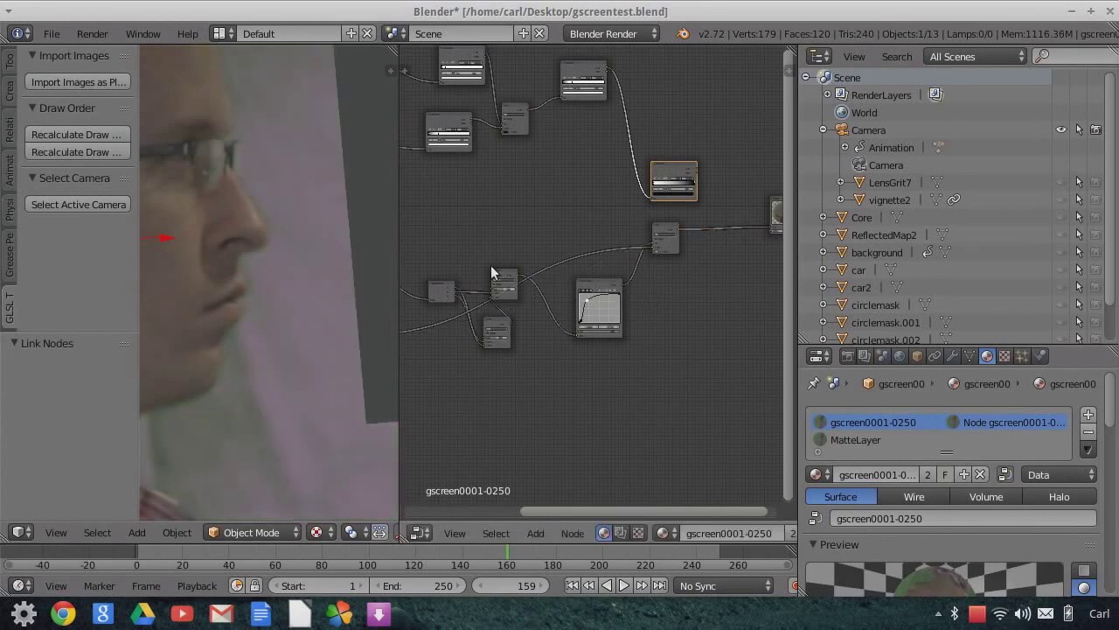
# Connect the ColorRamp node's Color output to the Output node's Alpha input
pyautogui.scroll(-2, 725, 308)
pyautogui.moveTo(724, 309); pyautogui.dragTo(589, 353, button='middle')
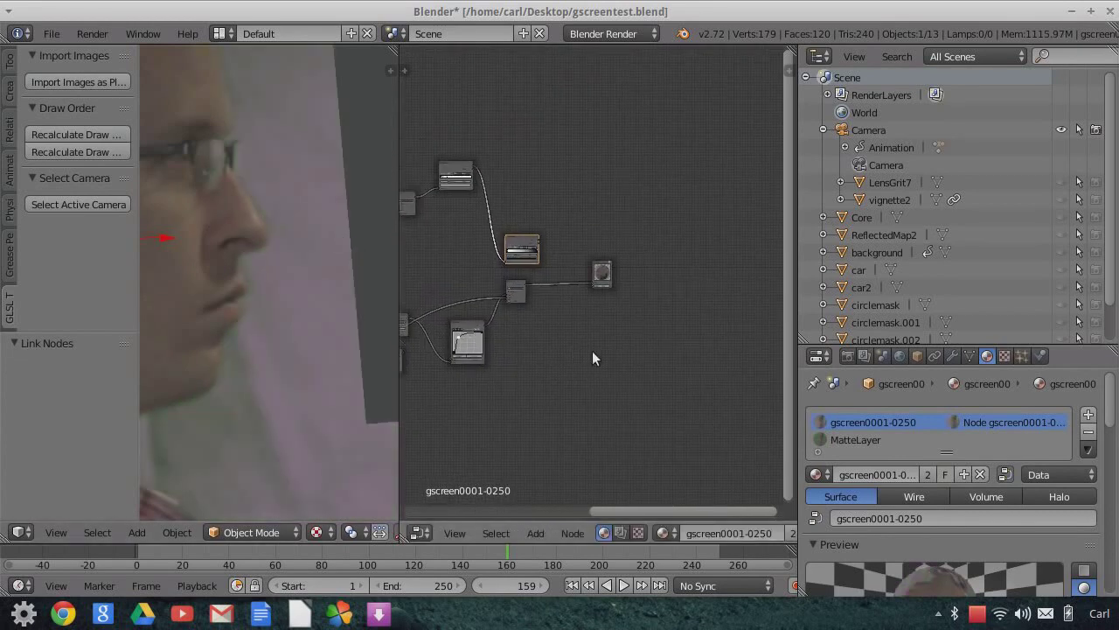
pyautogui.scroll(1, 531, 307)
pyautogui.scroll(-1, 533, 311)
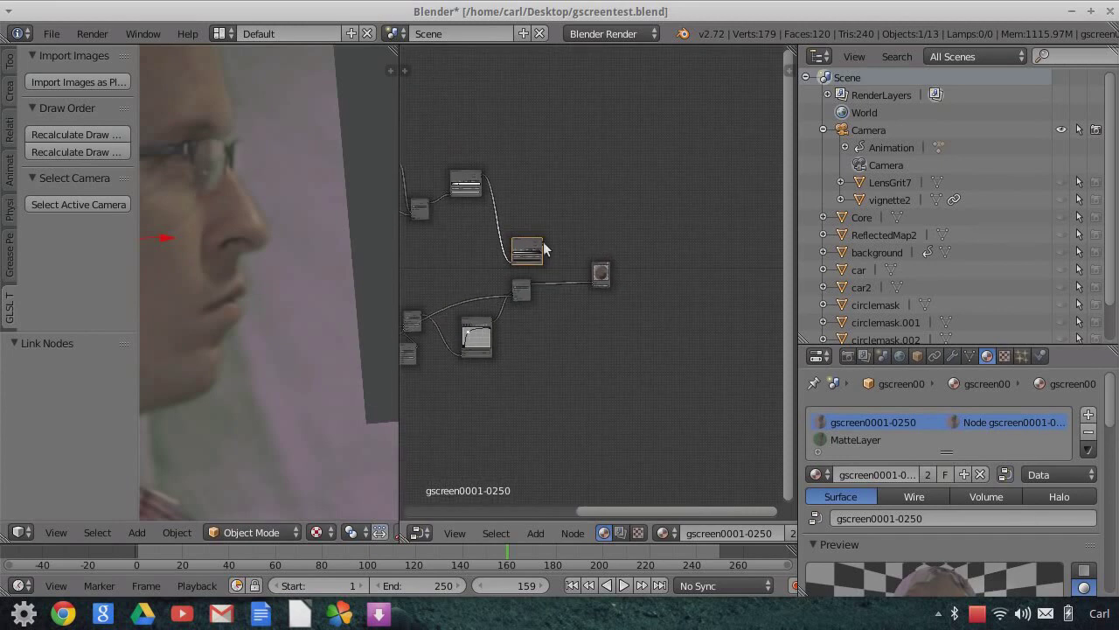
pyautogui.moveTo(544, 243)
pyautogui.mouseDown()
pyautogui.moveTo(578, 267)
pyautogui.moveTo(540, 229)
pyautogui.mouseUp()
pyautogui.scroll(1, 532, 252)
pyautogui.moveTo(583, 278); pyautogui.dragTo(590, 287)
pyautogui.moveTo(249, 278); pyautogui.dragTo(250, 274)
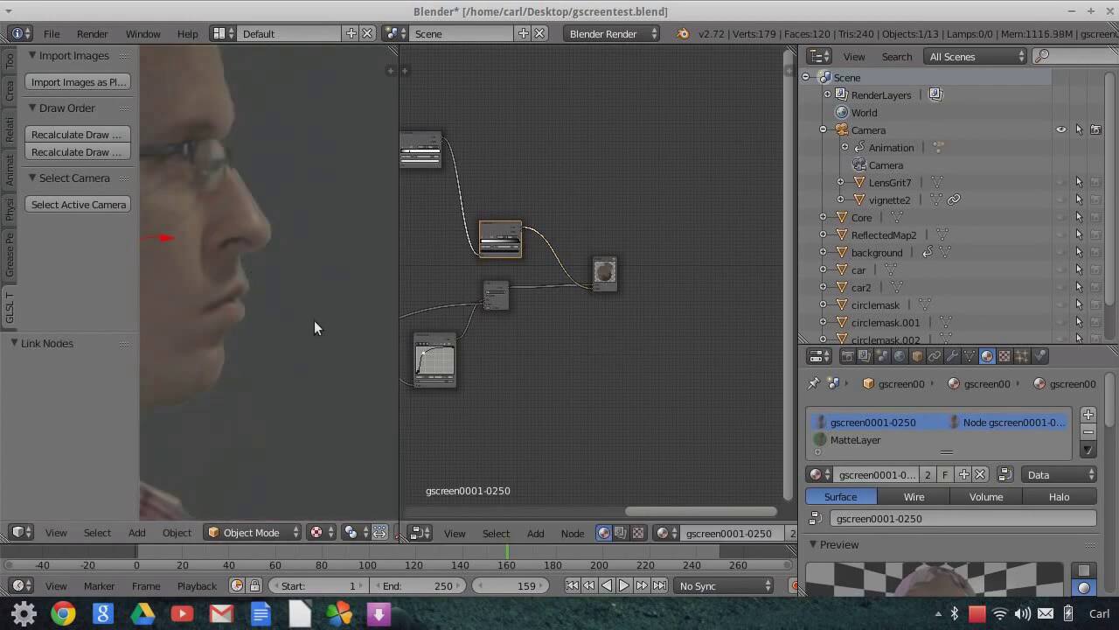
# Compare the keyed face edges without spill suppression by feeding the source footage into the Output's Color input, and restore the Mix node's link
pyautogui.moveTo(502, 396); pyautogui.dragTo(685, 327, button='middle')
pyautogui.scroll(-1, 586, 366)
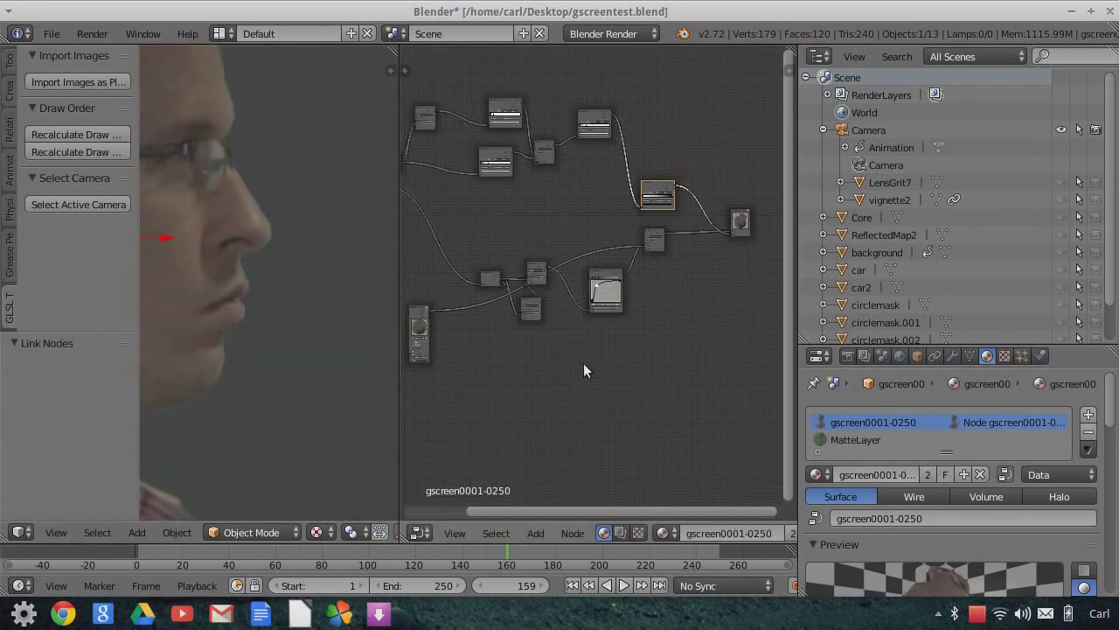
pyautogui.moveTo(464, 326); pyautogui.dragTo(433, 327, button='middle')
pyautogui.moveTo(419, 315); pyautogui.dragTo(726, 230)
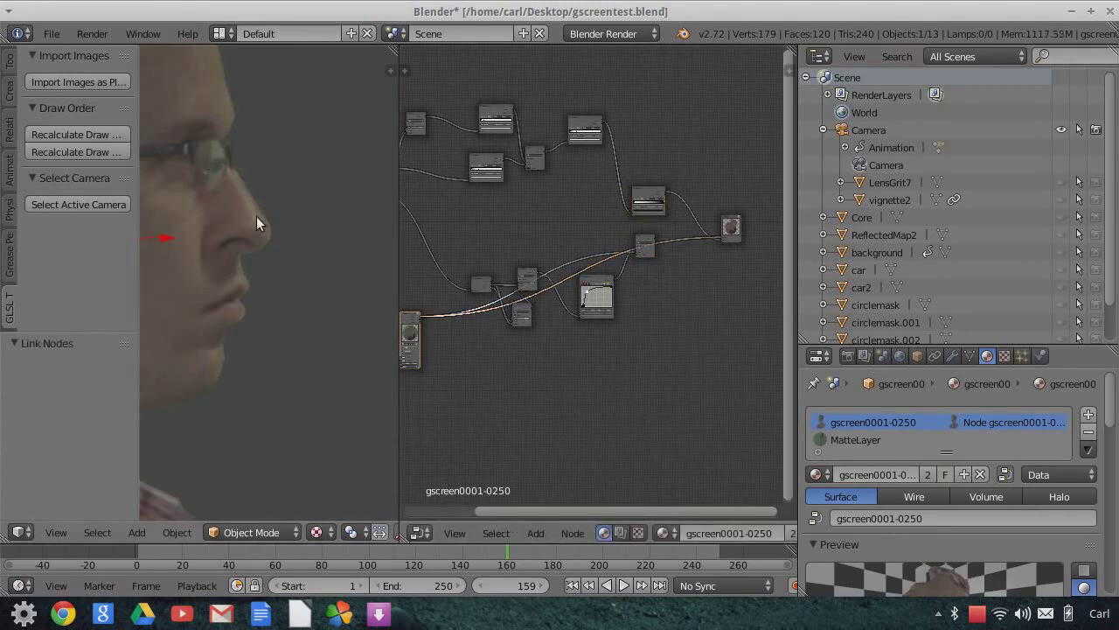
pyautogui.moveTo(620, 399); pyautogui.dragTo(392, 374, button='middle')
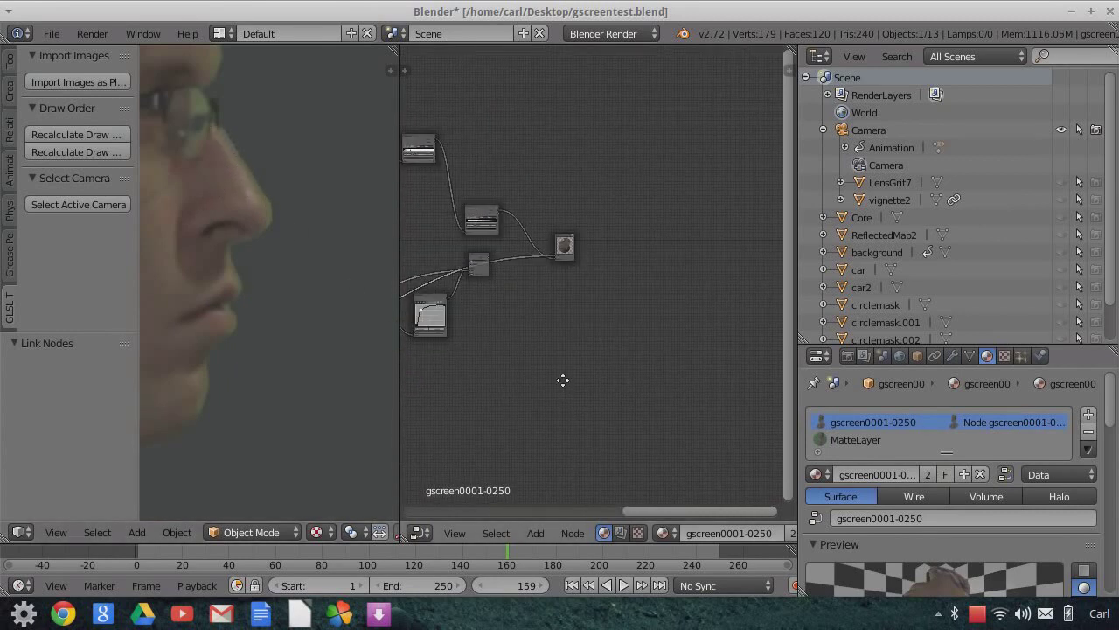
pyautogui.scroll(3, 530, 352)
pyautogui.moveTo(475, 251); pyautogui.dragTo(581, 252)
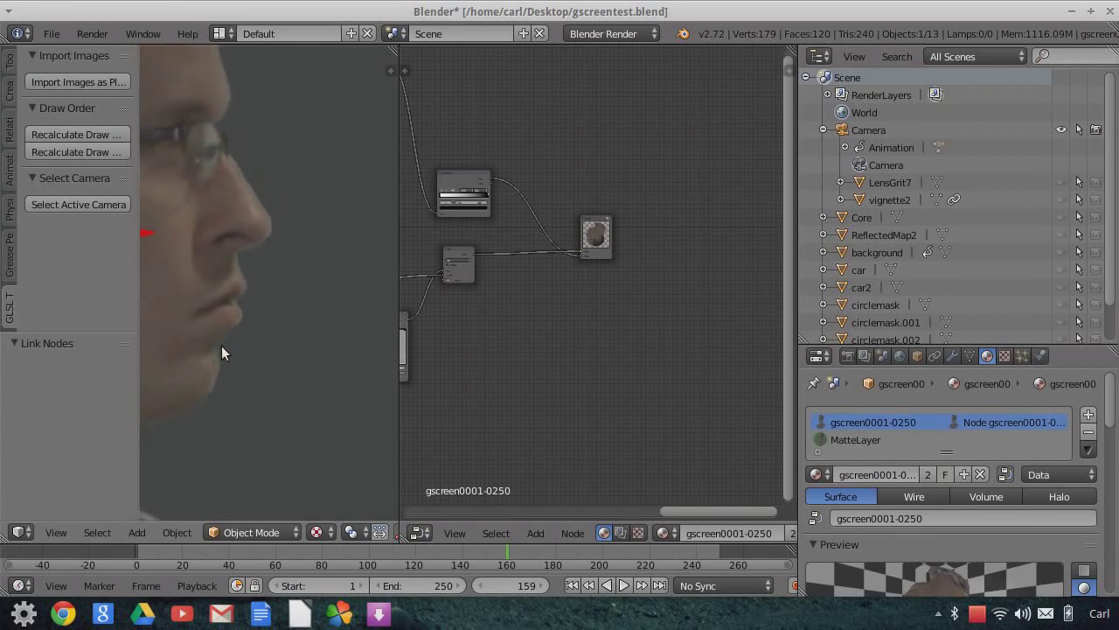
# Slightly darken the purple Color2 of the Mix node that suppresses the green spill
pyautogui.moveTo(481, 422); pyautogui.dragTo(344, 357, button='middle')
pyautogui.scroll(-3, 205, 304)
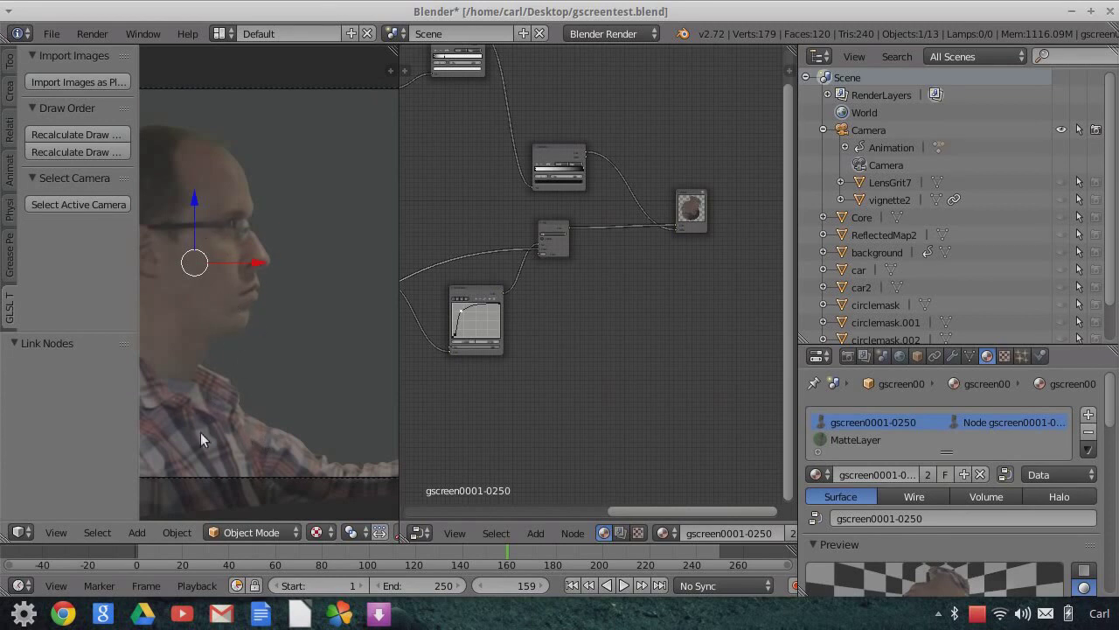
pyautogui.moveTo(583, 375); pyautogui.dragTo(644, 383, button='middle')
pyautogui.scroll(3, 282, 291)
pyautogui.scroll(4, 600, 365)
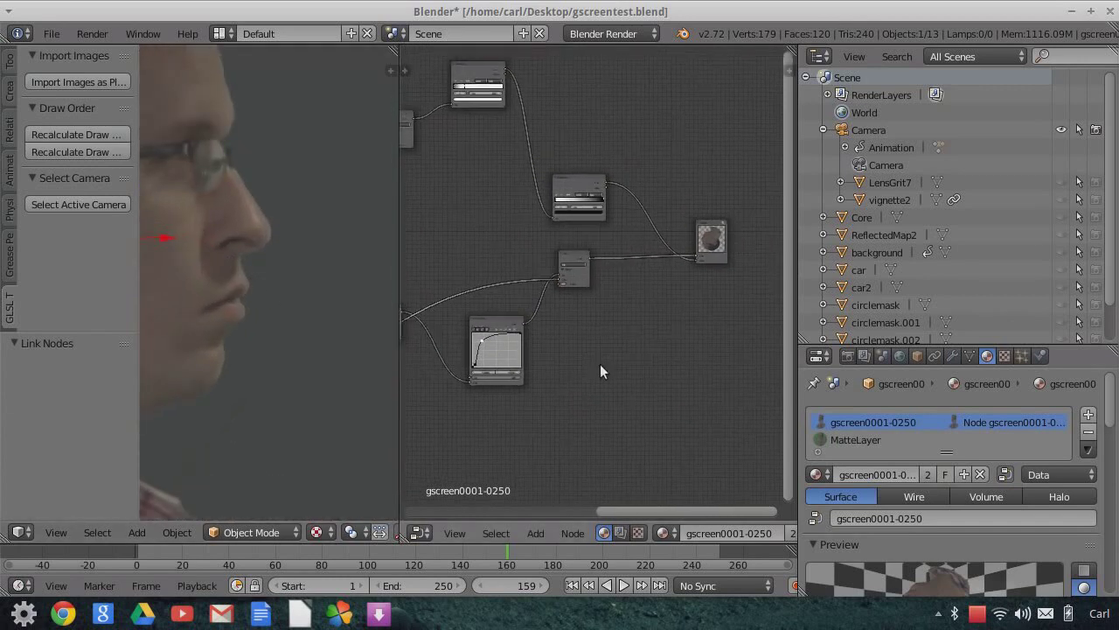
pyautogui.click(525, 297)
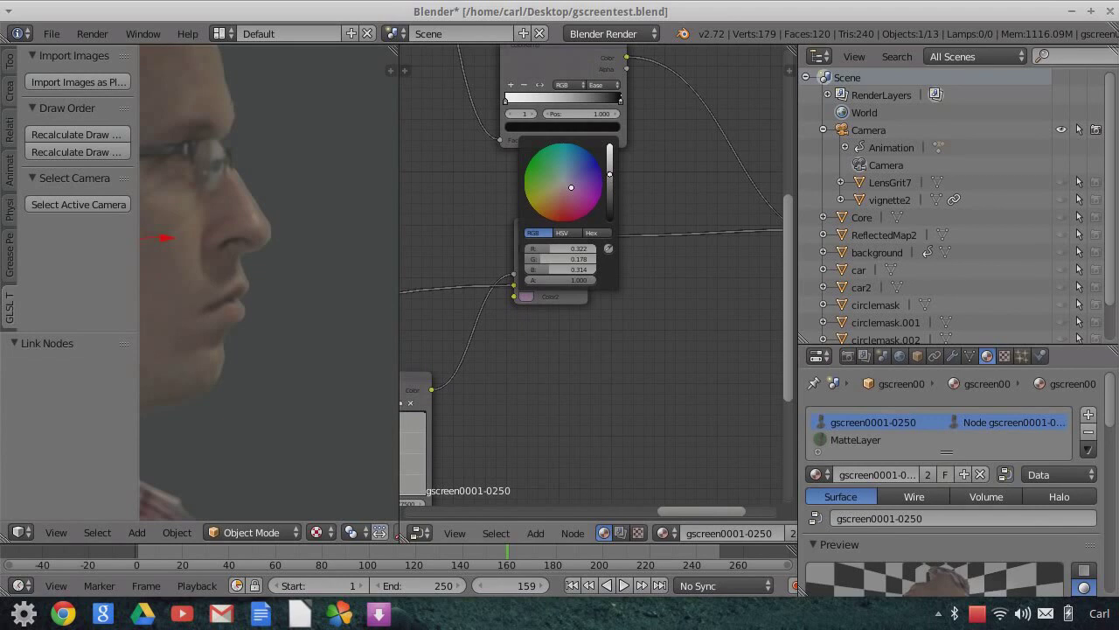
pyautogui.moveTo(610, 174); pyautogui.dragTo(610, 183)
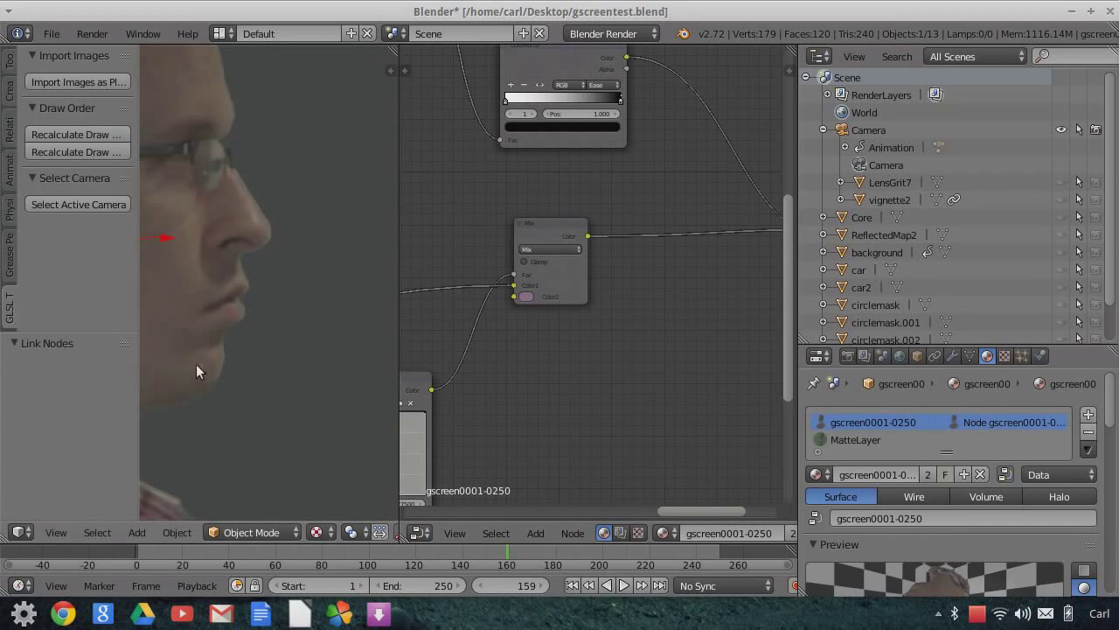
# Examine the keyed figure's edges near and far, and review the complete node network from source footage to Output
pyautogui.scroll(-3, 213, 356)
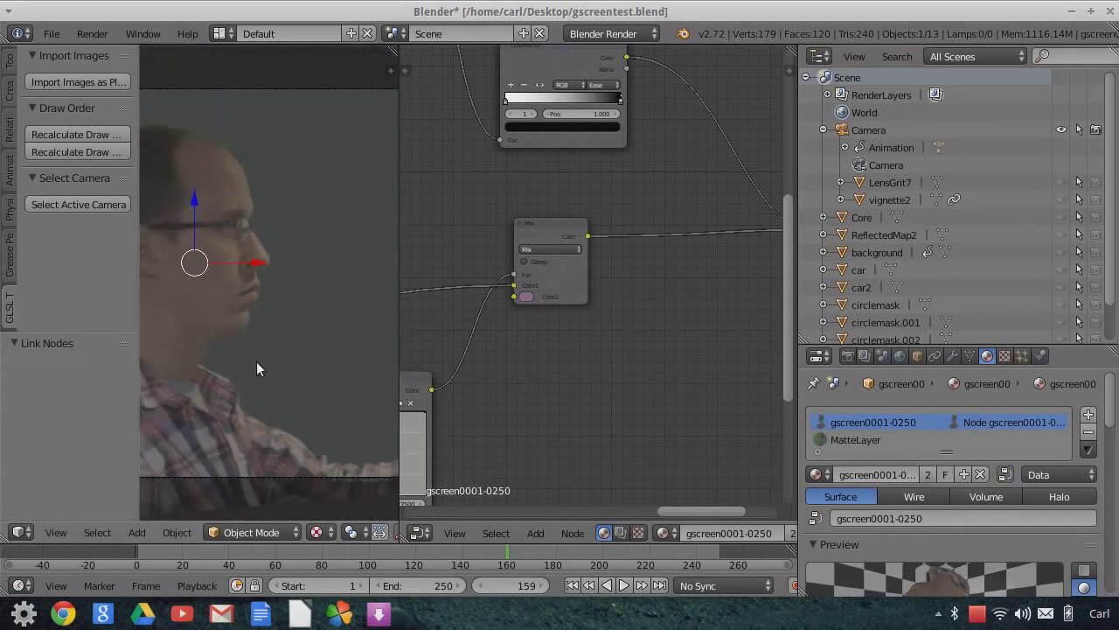
pyautogui.scroll(3, 261, 363)
pyautogui.scroll(-3, 280, 358)
pyautogui.scroll(-2, 285, 387)
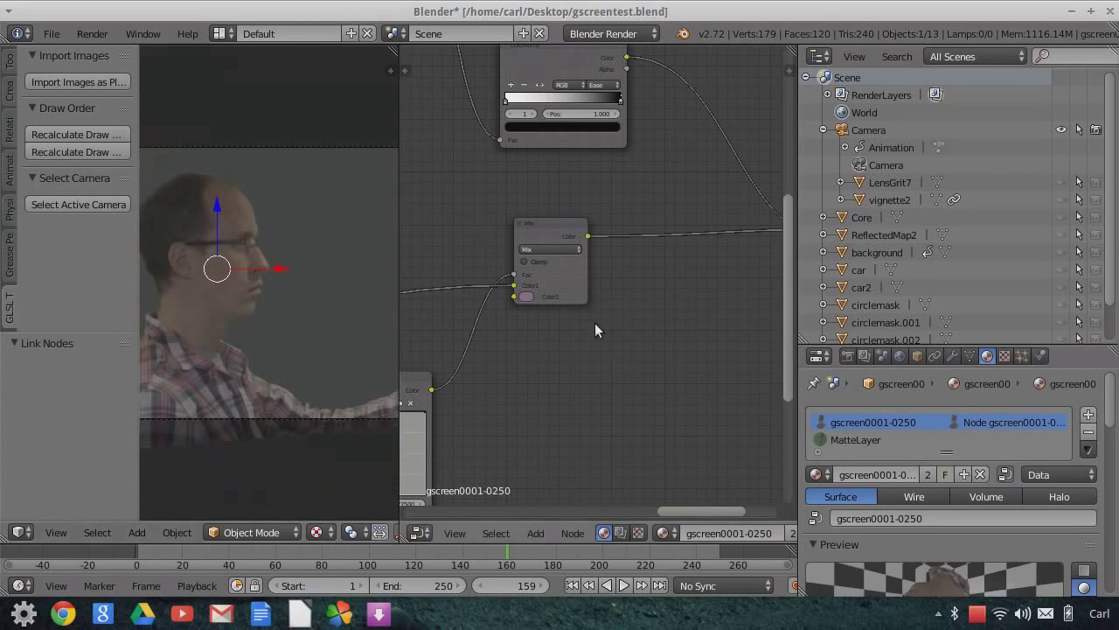
pyautogui.scroll(-5, 599, 332)
pyautogui.moveTo(625, 352); pyautogui.dragTo(741, 382, button='middle')
pyautogui.scroll(-2, 594, 350)
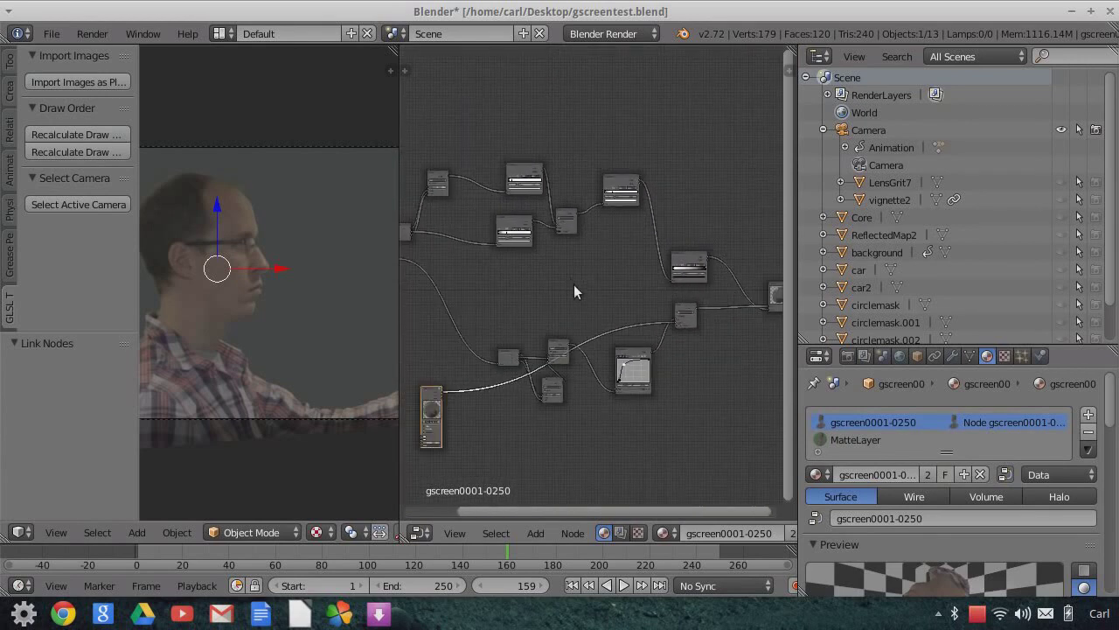
pyautogui.scroll(-2, 572, 281)
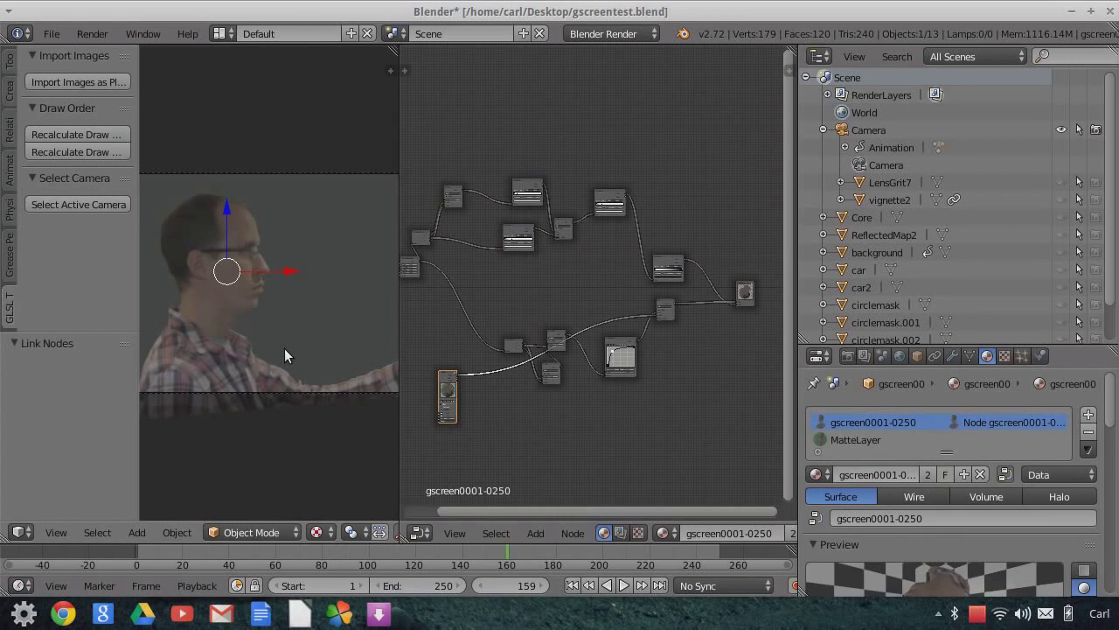
pyautogui.scroll(6, 290, 321)
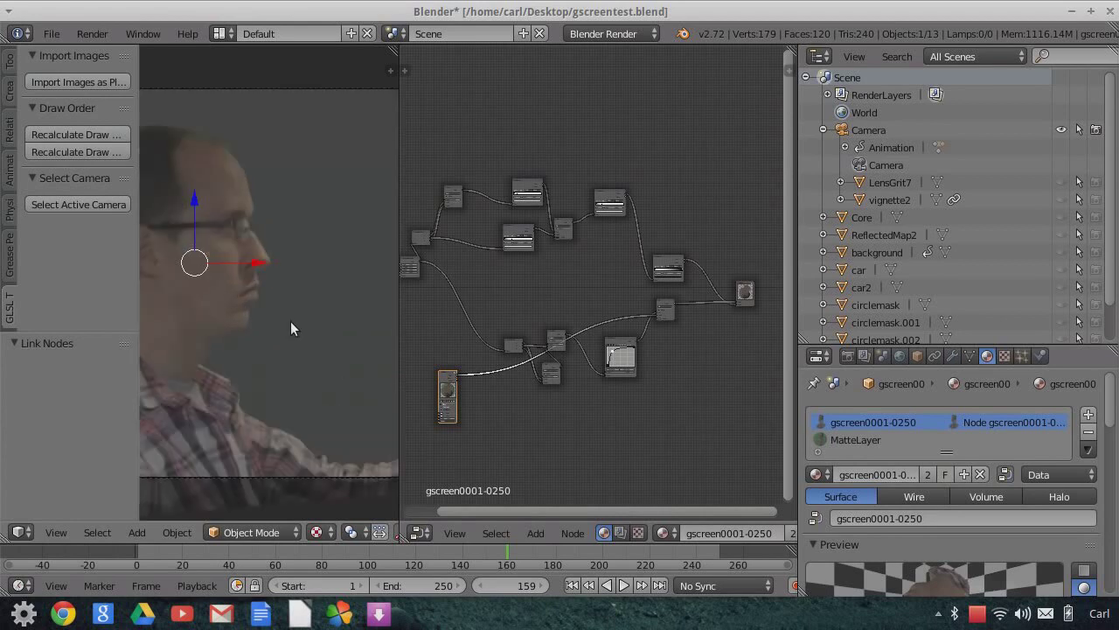
pyautogui.scroll(-3, 236, 287)
pyautogui.scroll(-1, 236, 286)
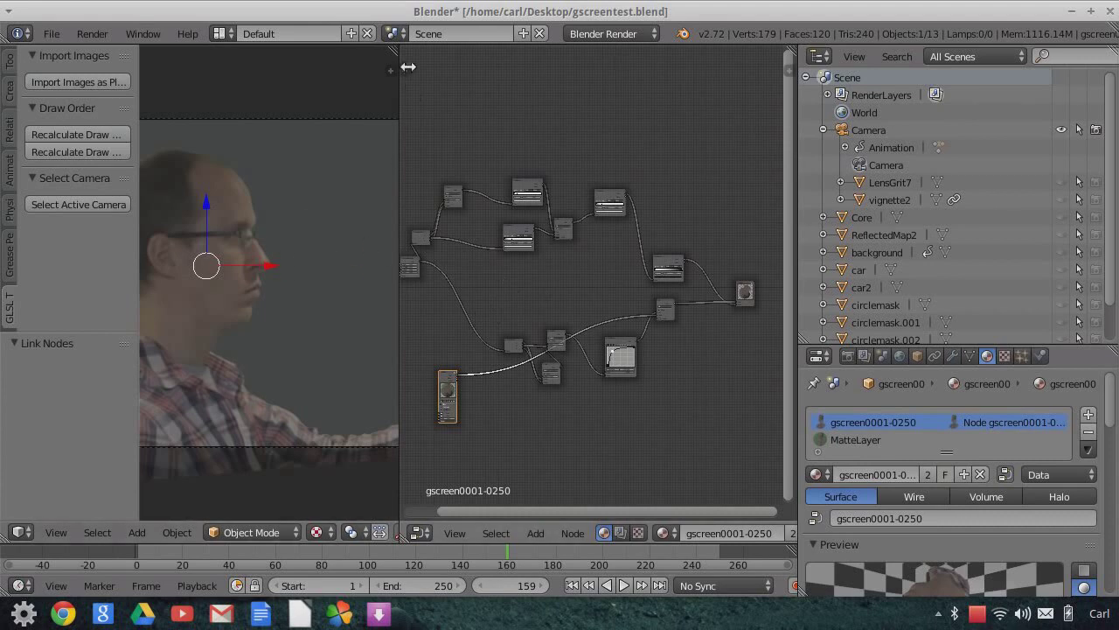
# Merge the node editor area into the 3D view and unhide LensGrit7, vignette2, Core, ReflectedMap2 and background
pyautogui.moveTo(397, 52); pyautogui.dragTo(471, 362)
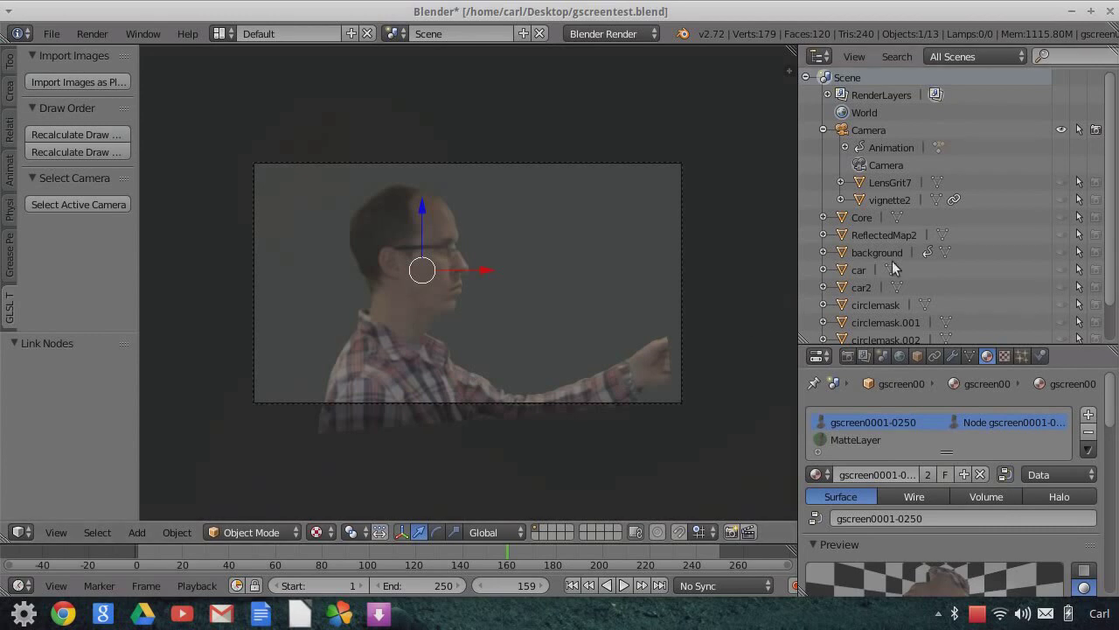
pyautogui.click(1068, 181)
pyautogui.click(1061, 200)
pyautogui.click(1061, 217)
pyautogui.click(1061, 234)
pyautogui.click(1061, 252)
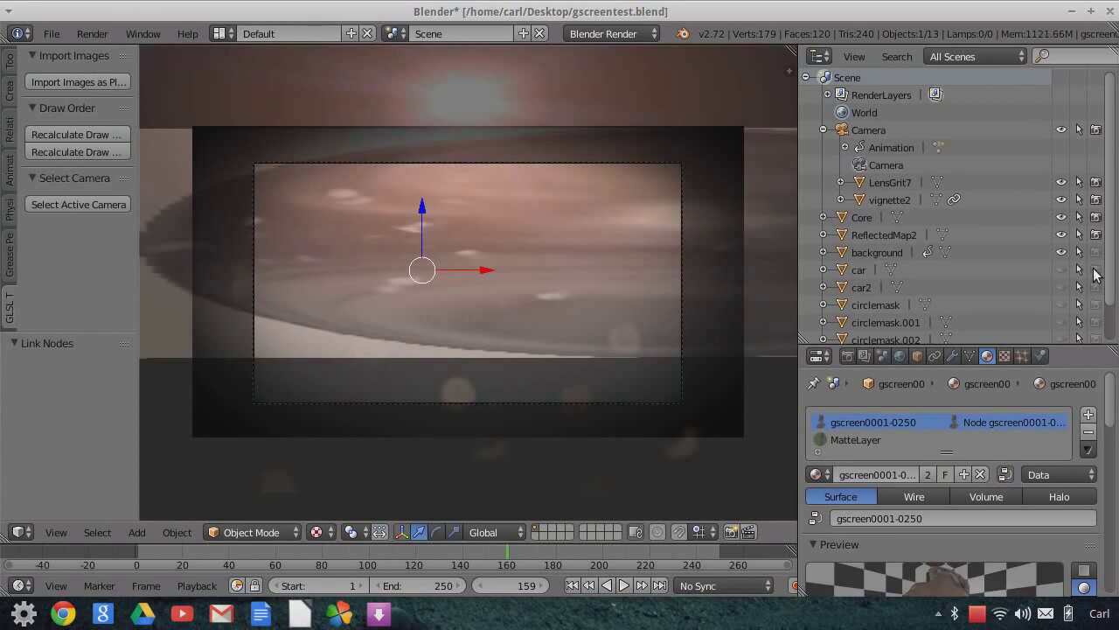
# Enable viewport visibility and rendering for car, car2, circlemask, circlemask.001, circlemask.002 and circlemask.003
pyautogui.click(1061, 269)
pyautogui.click(1060, 287)
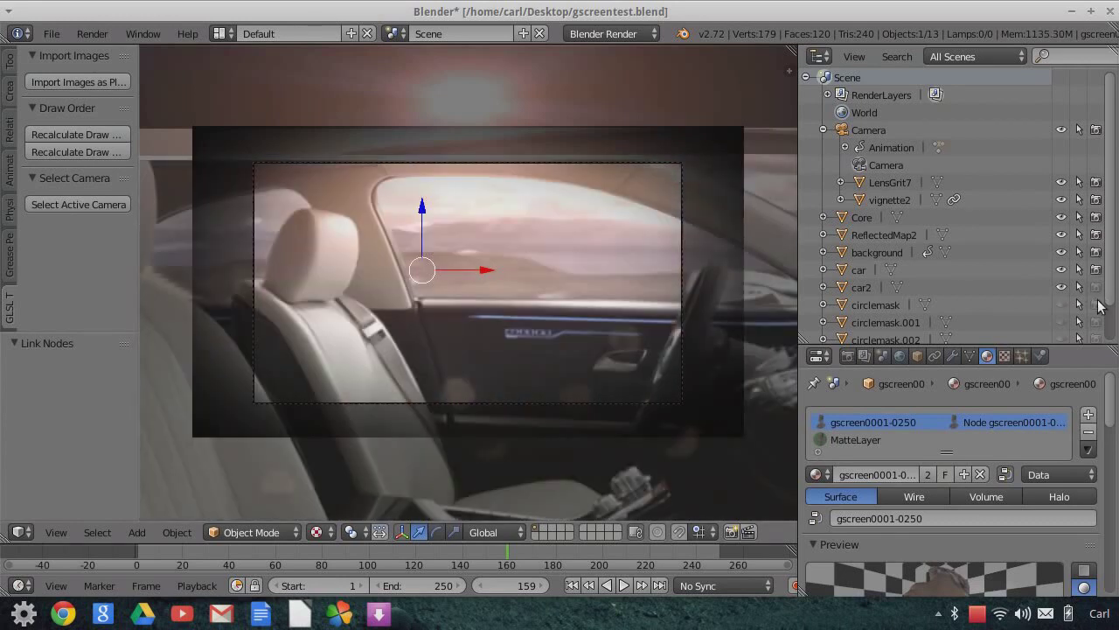
pyautogui.click(1060, 304)
pyautogui.click(1061, 322)
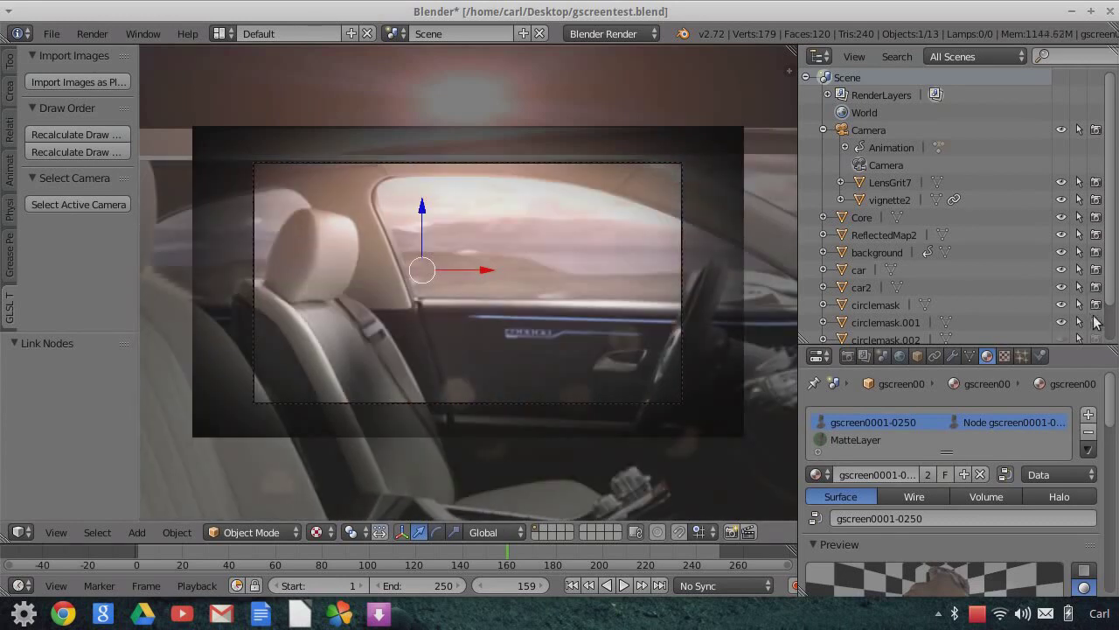
pyautogui.scroll(-2, 1109, 337)
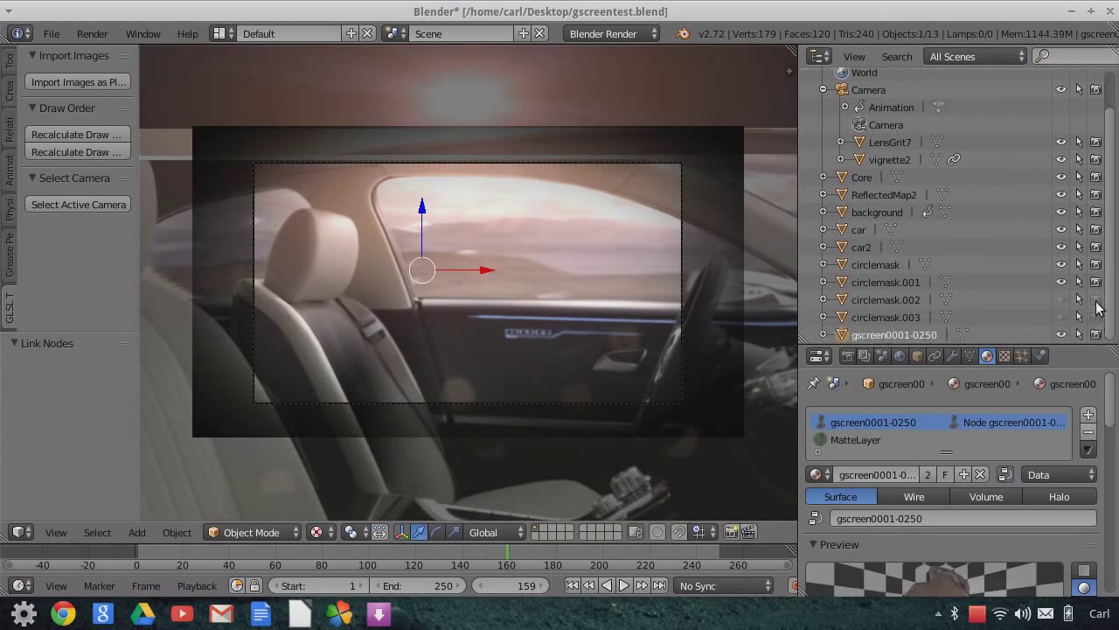
pyautogui.click(1061, 317)
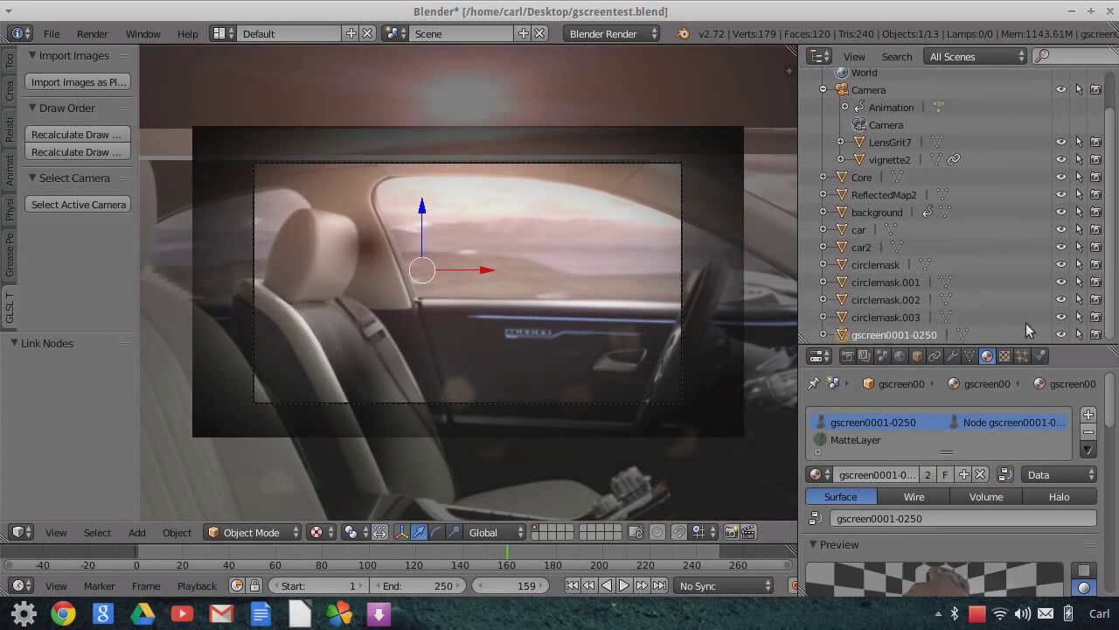
pyautogui.scroll(2, 932, 235)
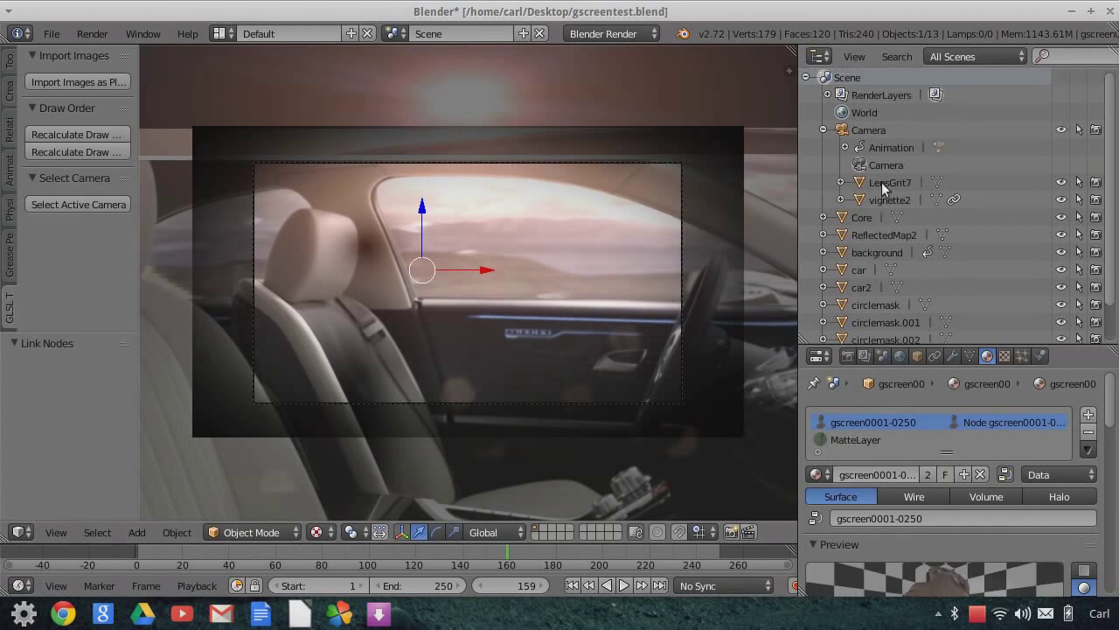
# Select the Camera object and examine the keyed driver inside the assembled car scene
pyautogui.click(861, 135)
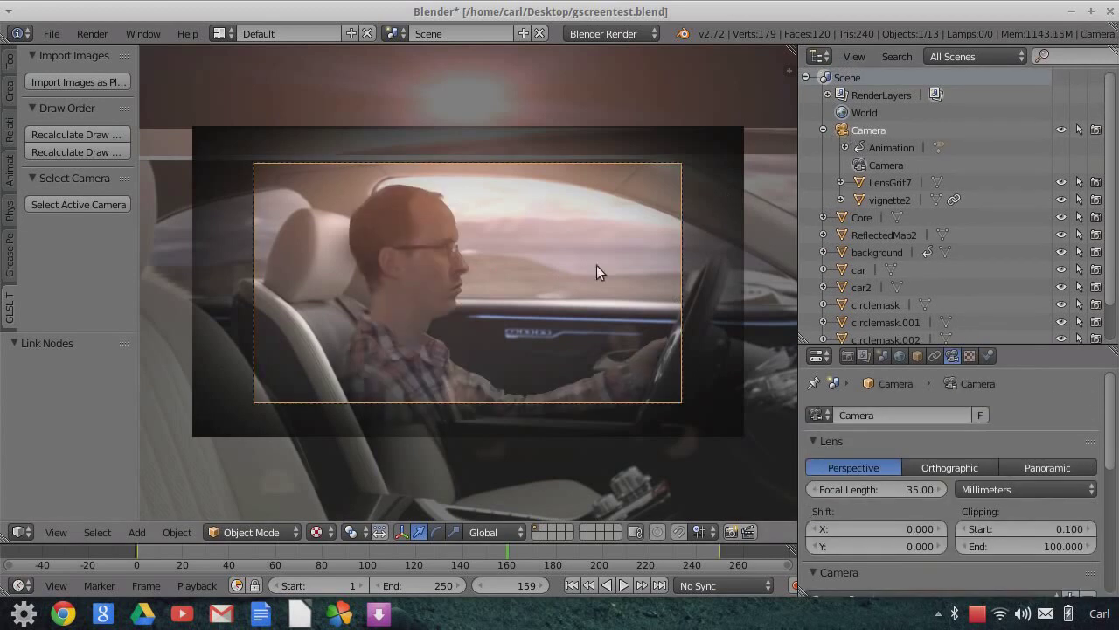
pyautogui.press('Home')
pyautogui.scroll(-1, 566, 288)
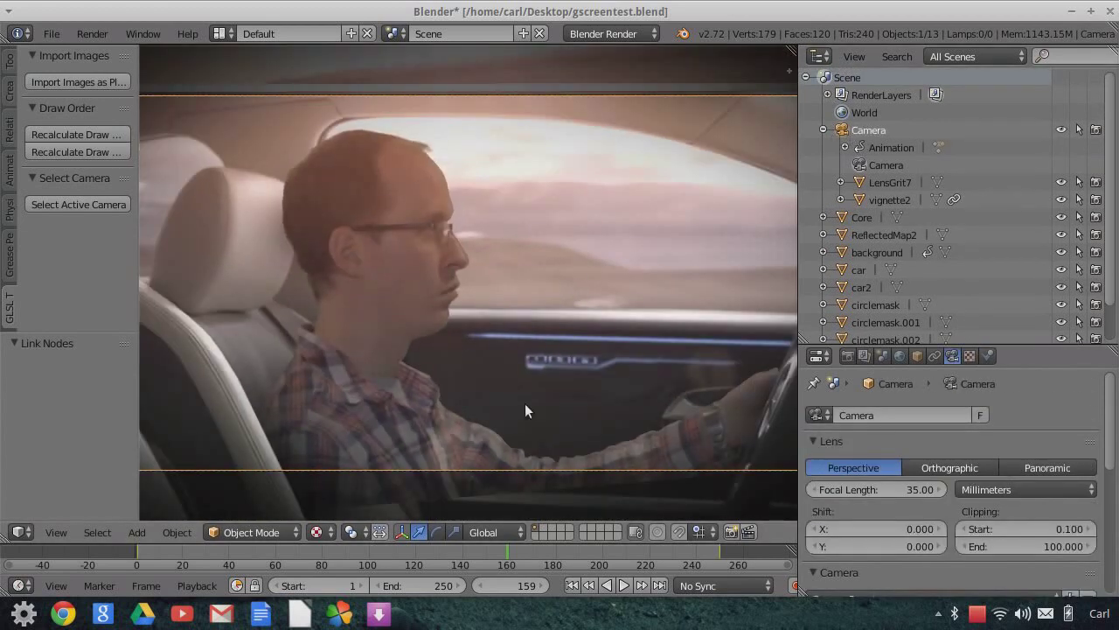
pyautogui.scroll(-2, 443, 236)
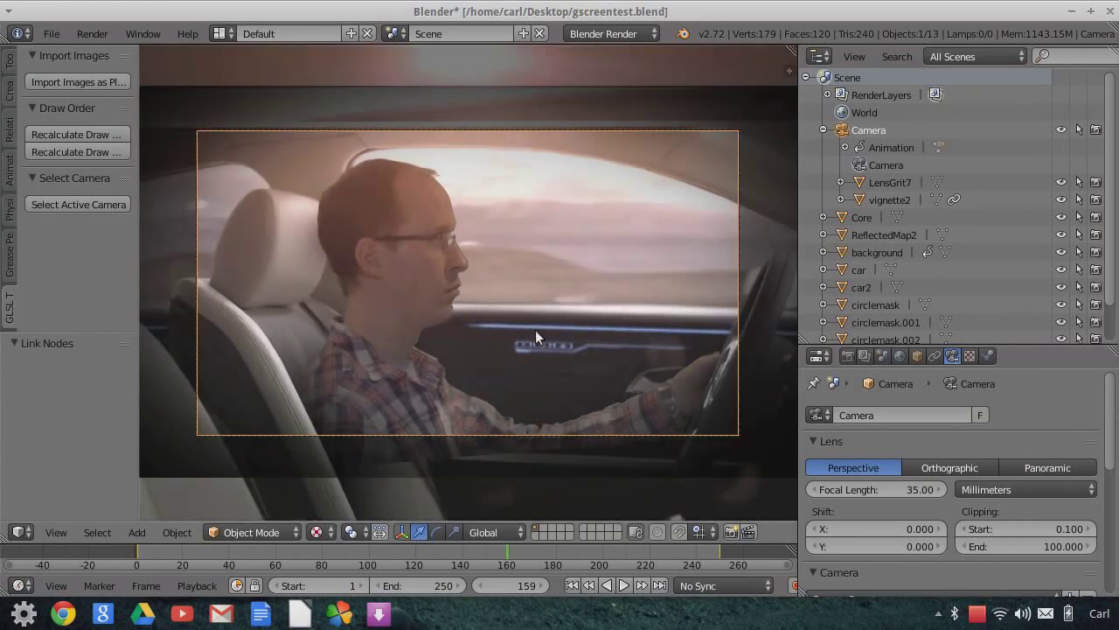
pyautogui.scroll(-2, 573, 330)
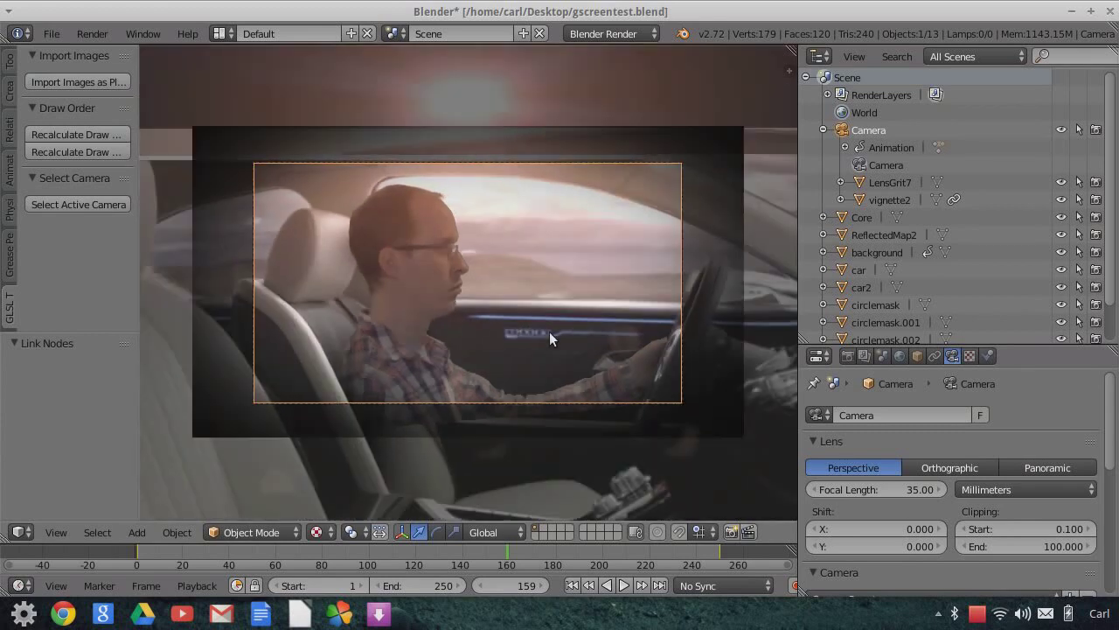
pyautogui.scroll(1, 568, 339)
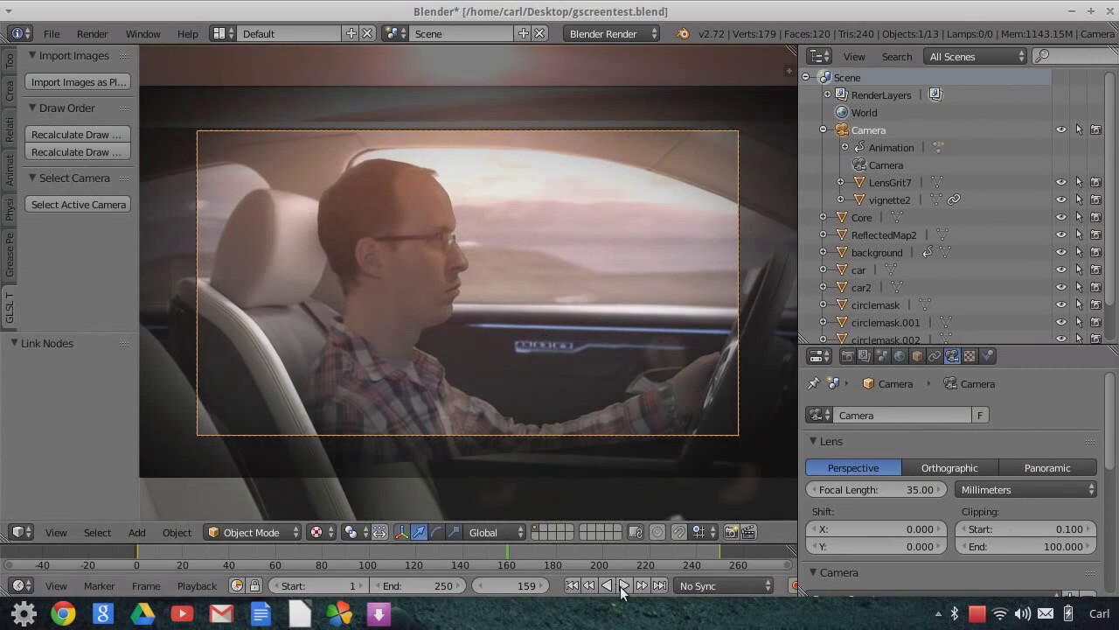
# Make an OpenGL render of the current frame and inspect the composited driver's edges
pyautogui.click(733, 531)
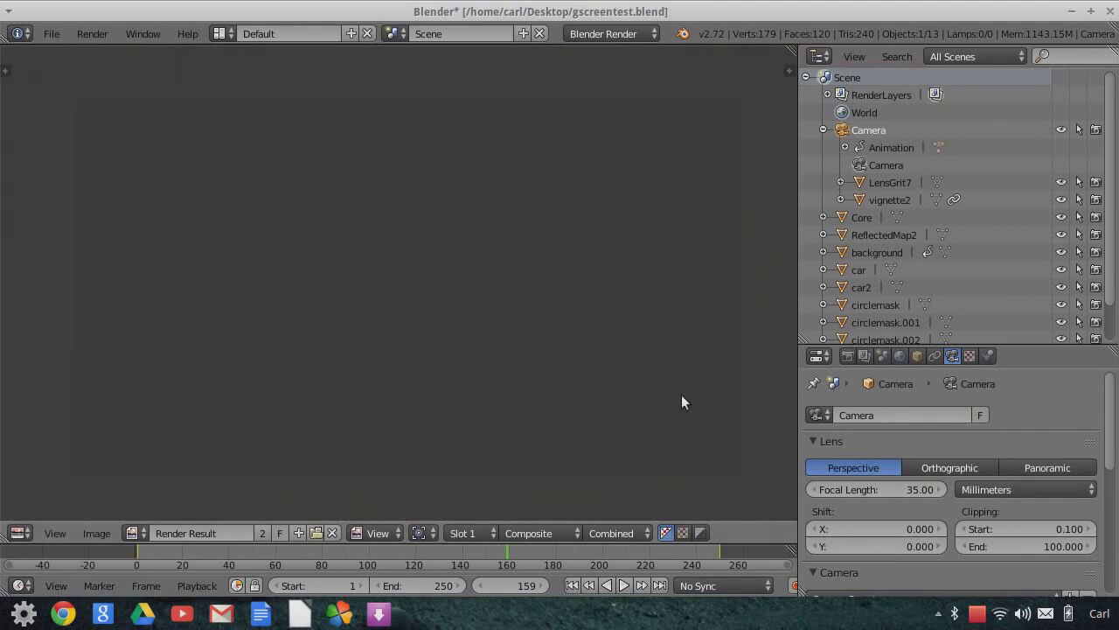
pyautogui.scroll(1, 439, 302)
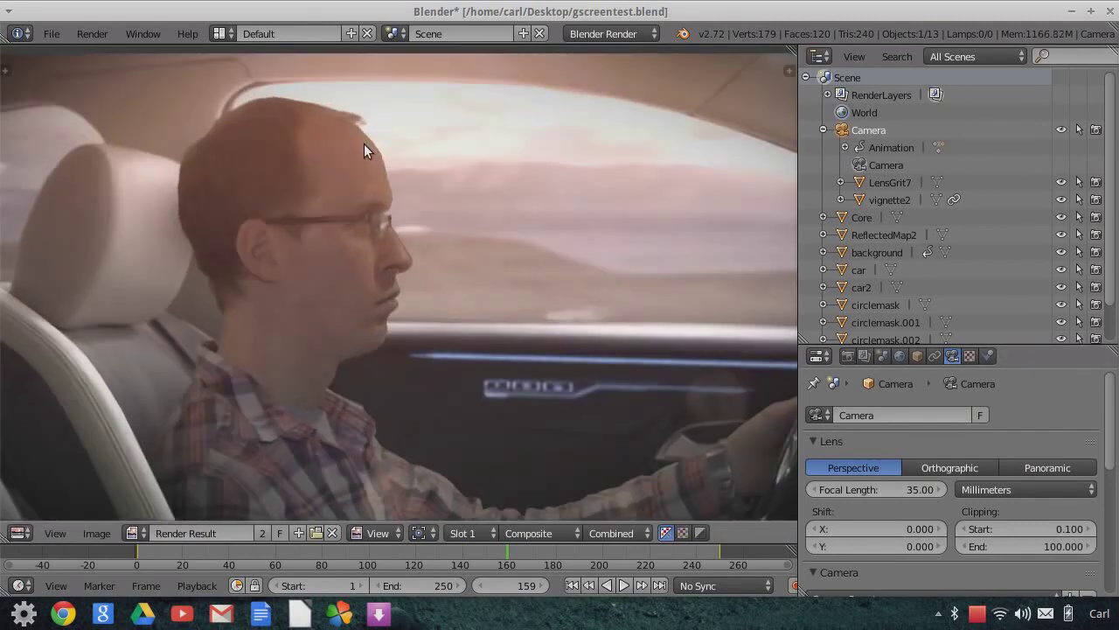
pyautogui.scroll(-3, 442, 302)
pyautogui.scroll(2, 441, 310)
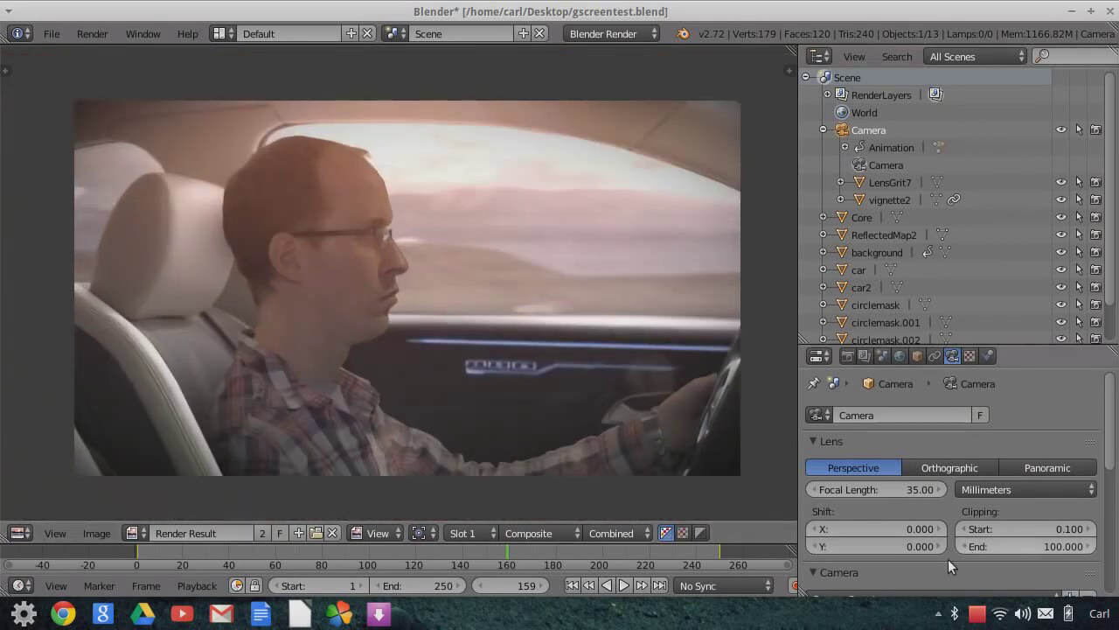
# Switch to the Desktop file manager and open CompositeA0001-0250.avi in the video player
pyautogui.click(939, 612)
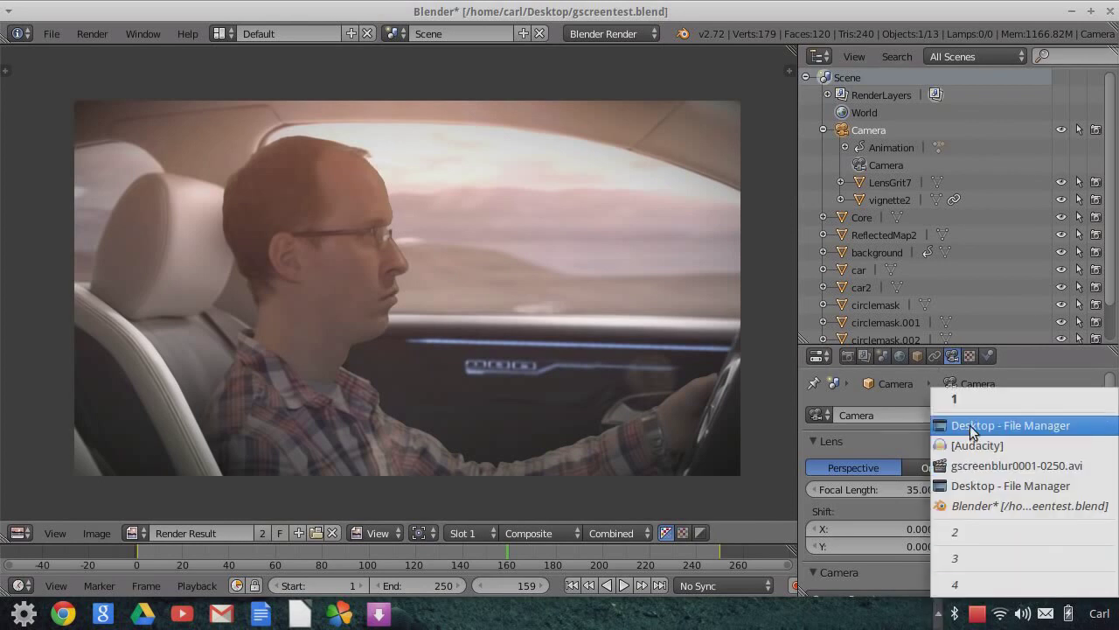
pyautogui.click(967, 426)
pyautogui.scroll(-1, 726, 359)
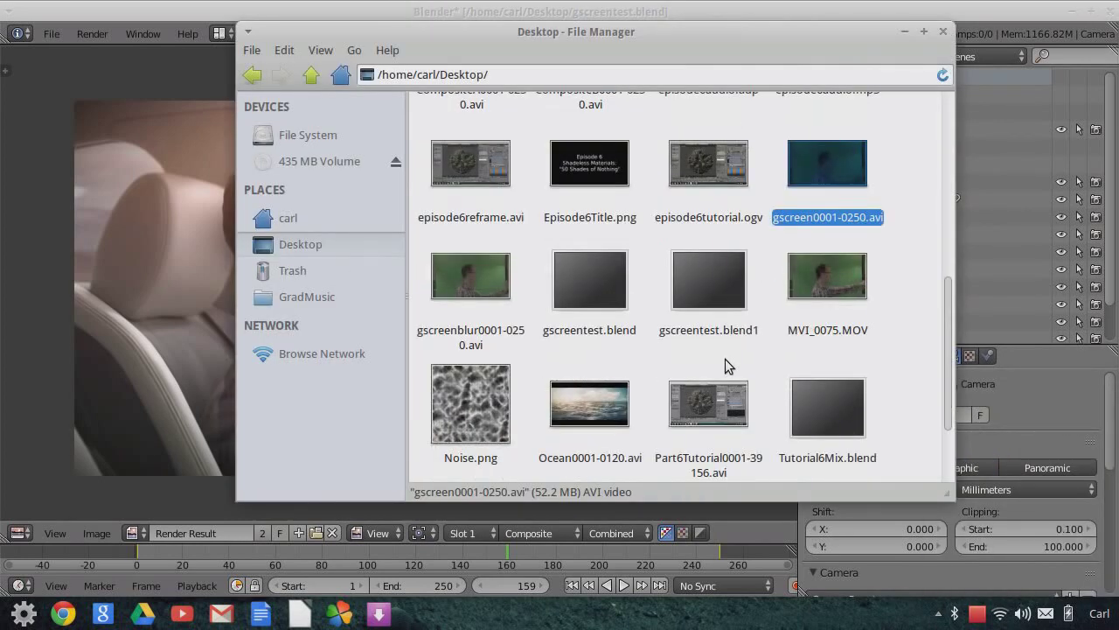
pyautogui.scroll(10, 726, 358)
pyautogui.scroll(-12, 730, 360)
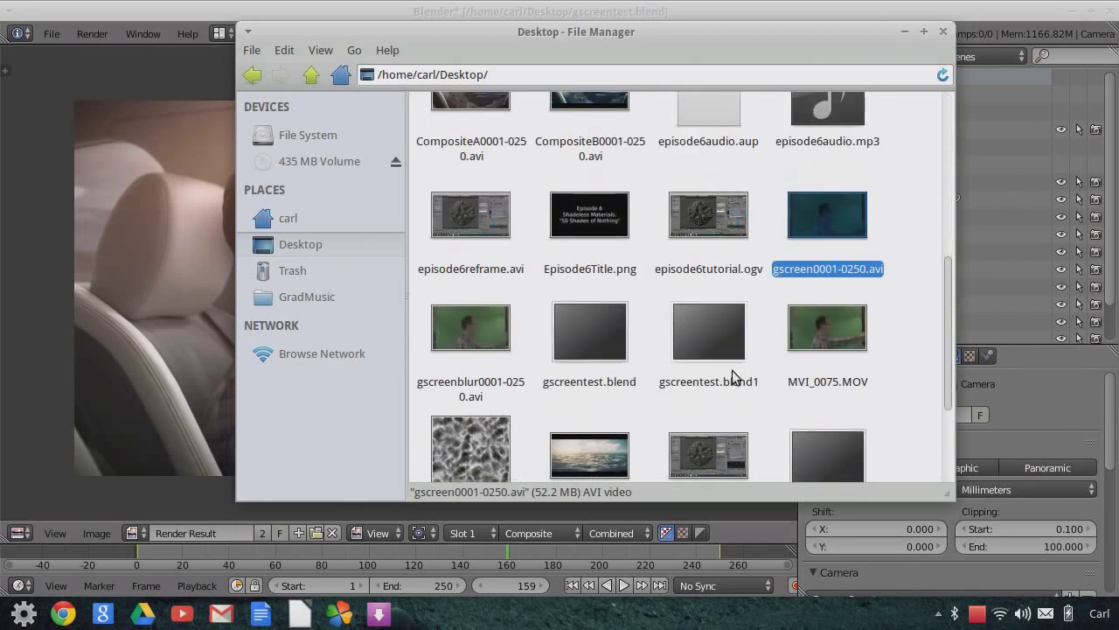
pyautogui.scroll(3, 733, 378)
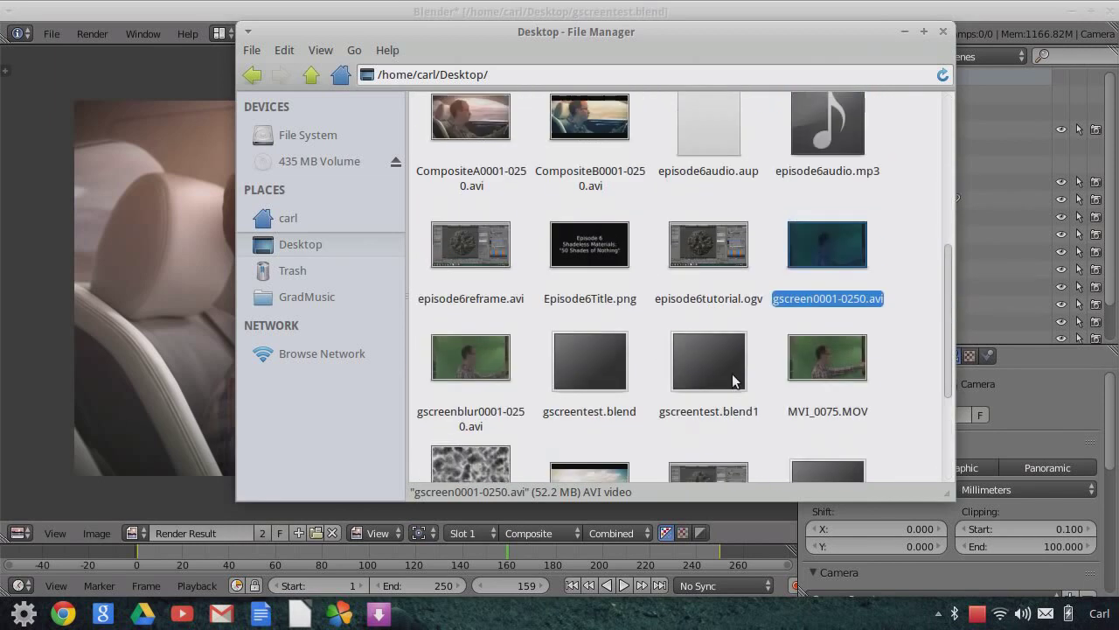
pyautogui.scroll(2, 732, 367)
pyautogui.click(492, 243)
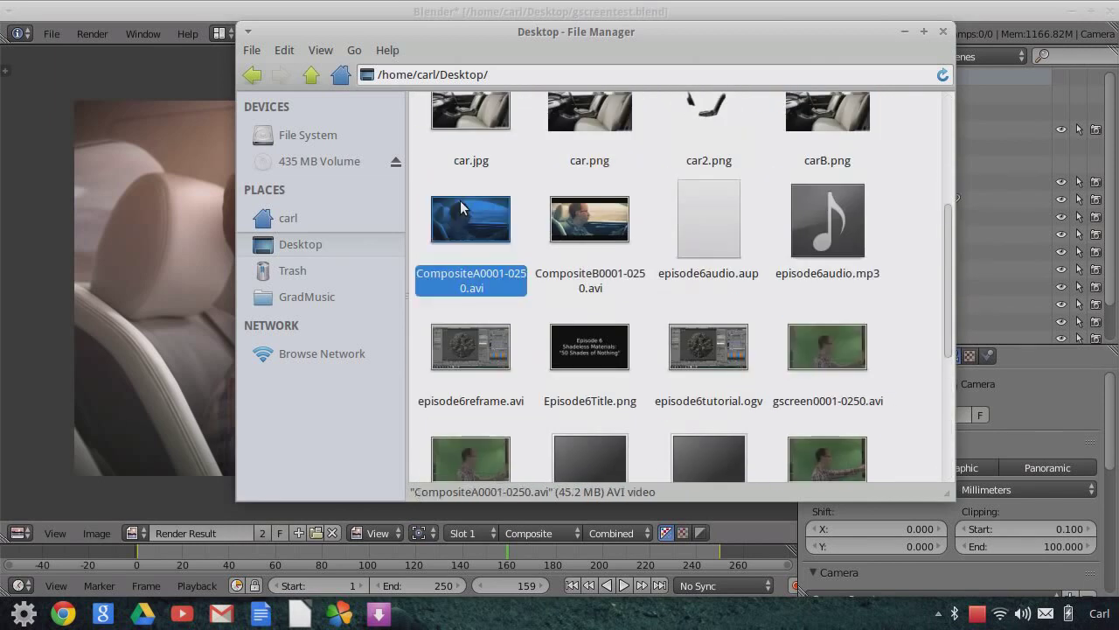
pyautogui.click(943, 612)
pyautogui.click(988, 430)
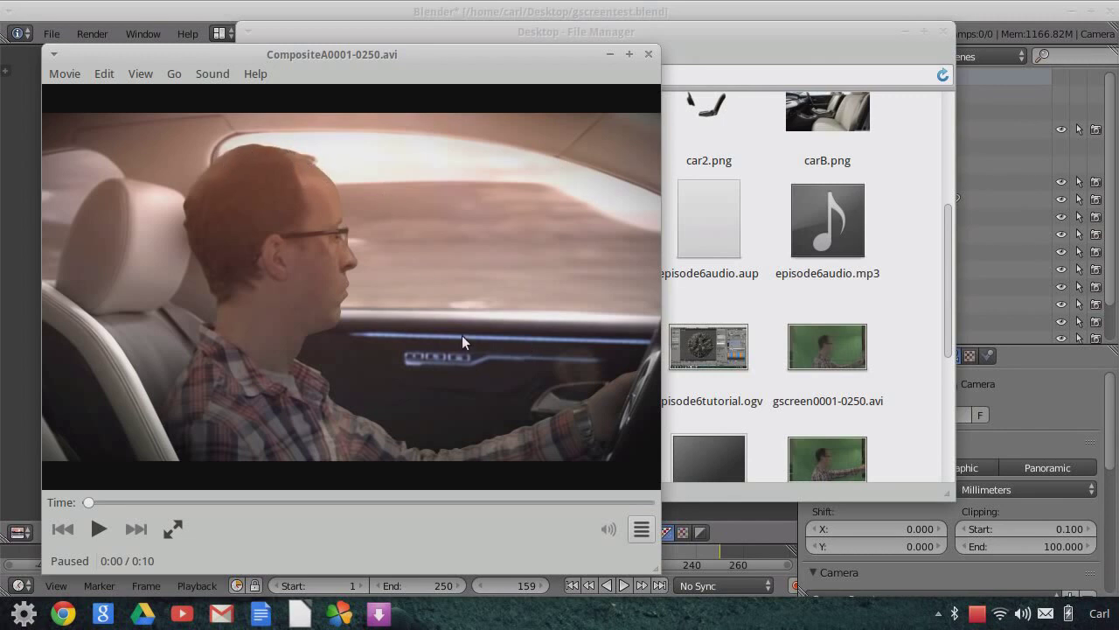
# Scrub through CompositeA0001-0250.avi to review the finished composite, and return to Blender
pyautogui.moveTo(302, 502); pyautogui.dragTo(368, 503)
pyautogui.moveTo(448, 503); pyautogui.dragTo(539, 490)
pyautogui.moveTo(462, 481); pyautogui.dragTo(293, 469)
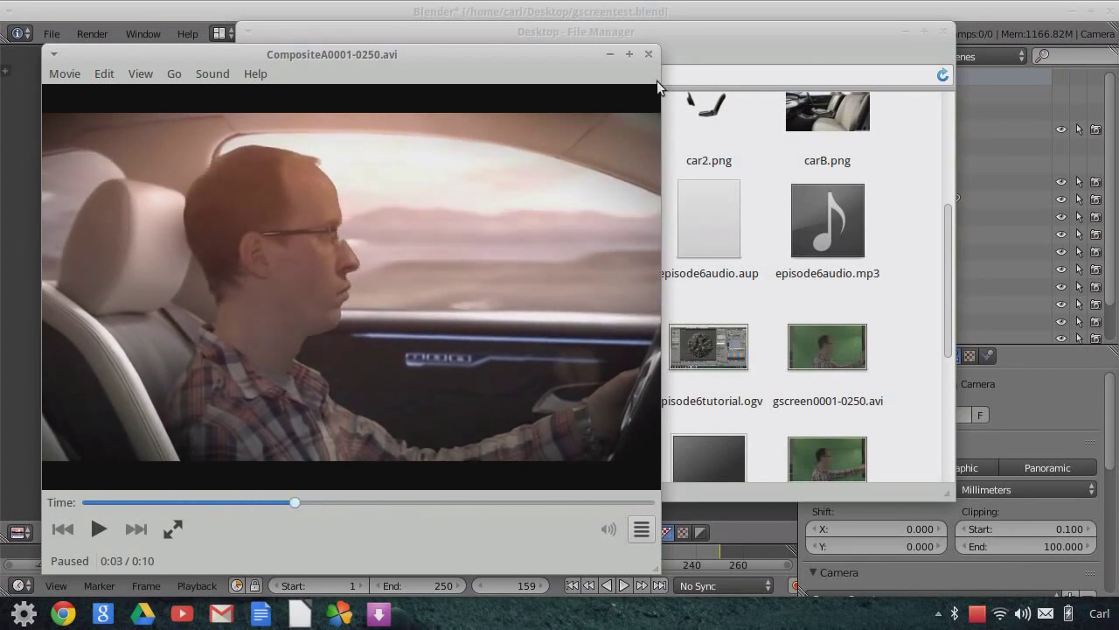
pyautogui.click(905, 22)
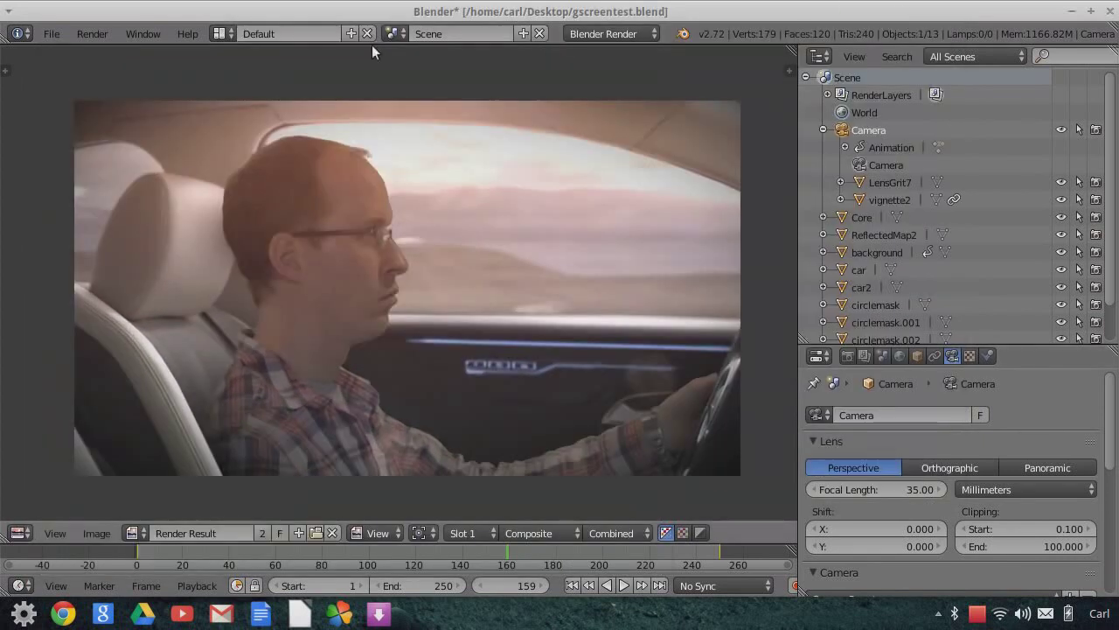
# Load the Video Editing screen layout, change the large image area to a Video Sequence Editor, and frame its strips
pyautogui.click(223, 33)
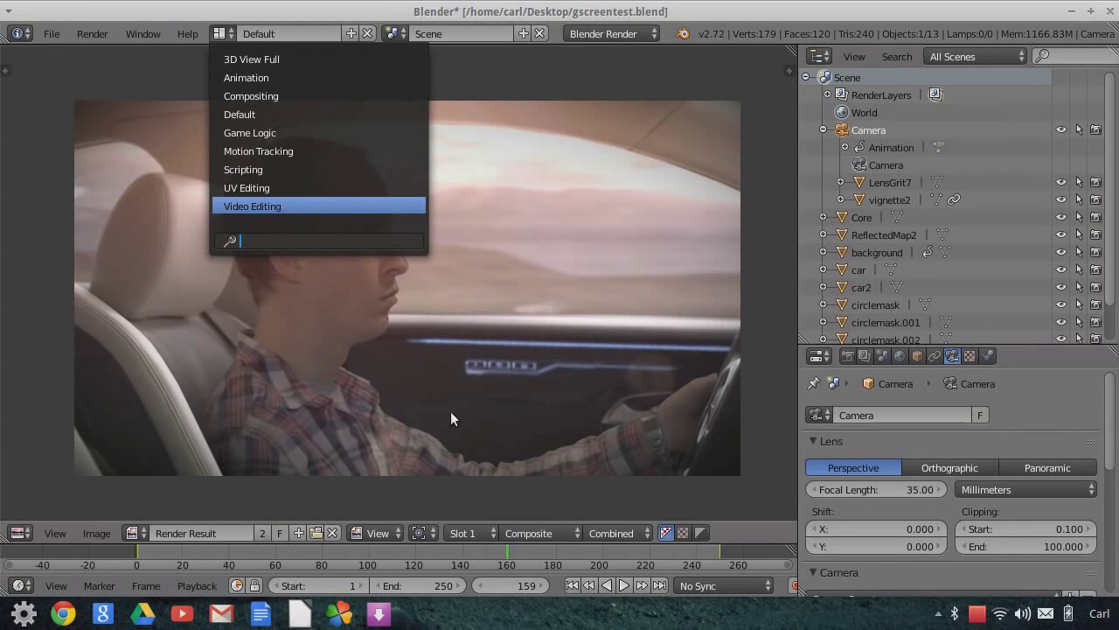
pyautogui.press('Return')
pyautogui.click(20, 528)
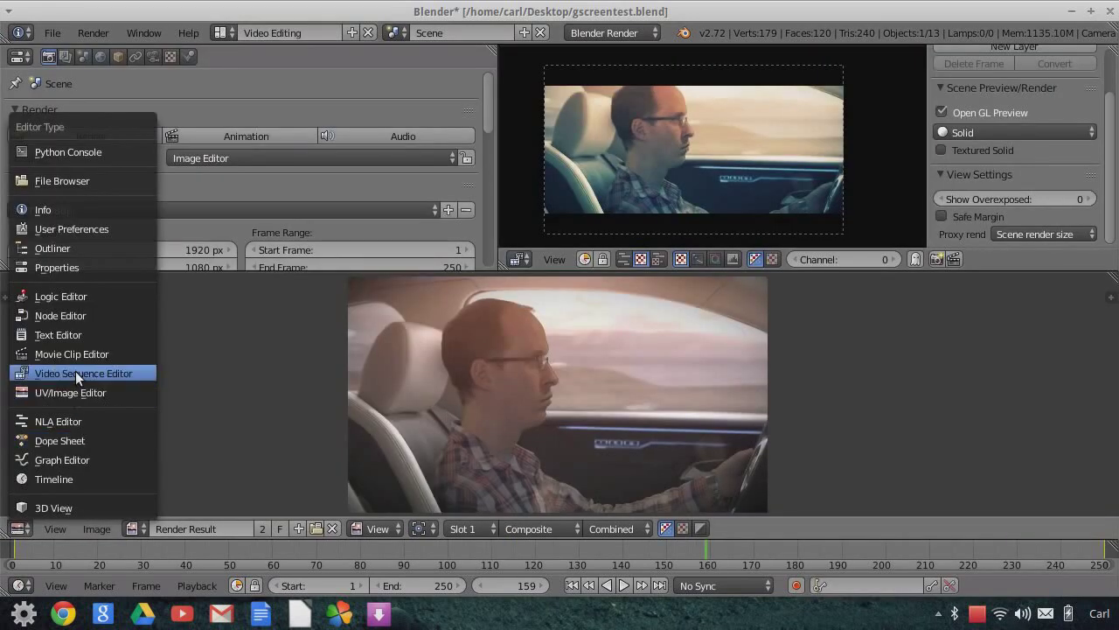
pyautogui.click(75, 374)
pyautogui.press('Home')
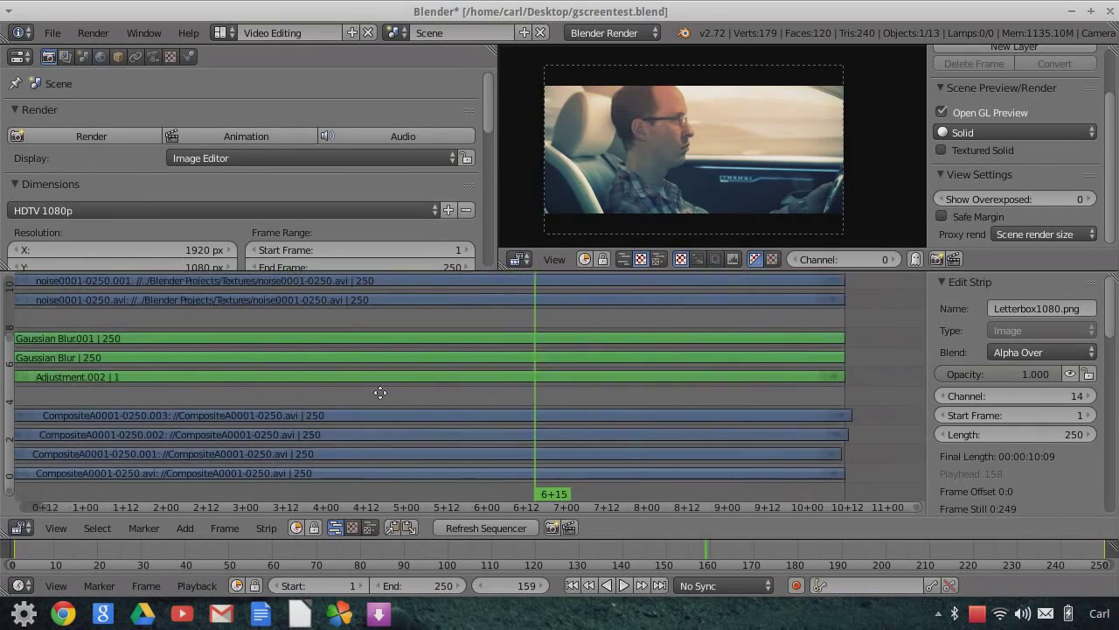
pyautogui.moveTo(326, 391); pyautogui.dragTo(429, 418, button='middle')
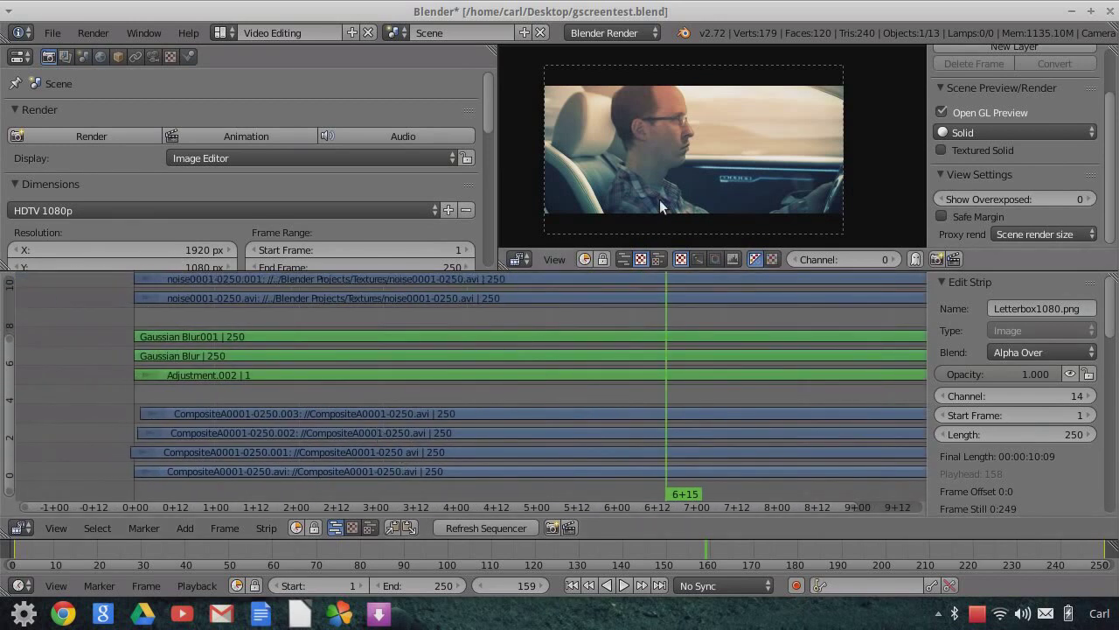
# Examine the graded driver composite closely in the sequencer preview, comparing edges, face and background
pyautogui.scroll(6, 704, 143)
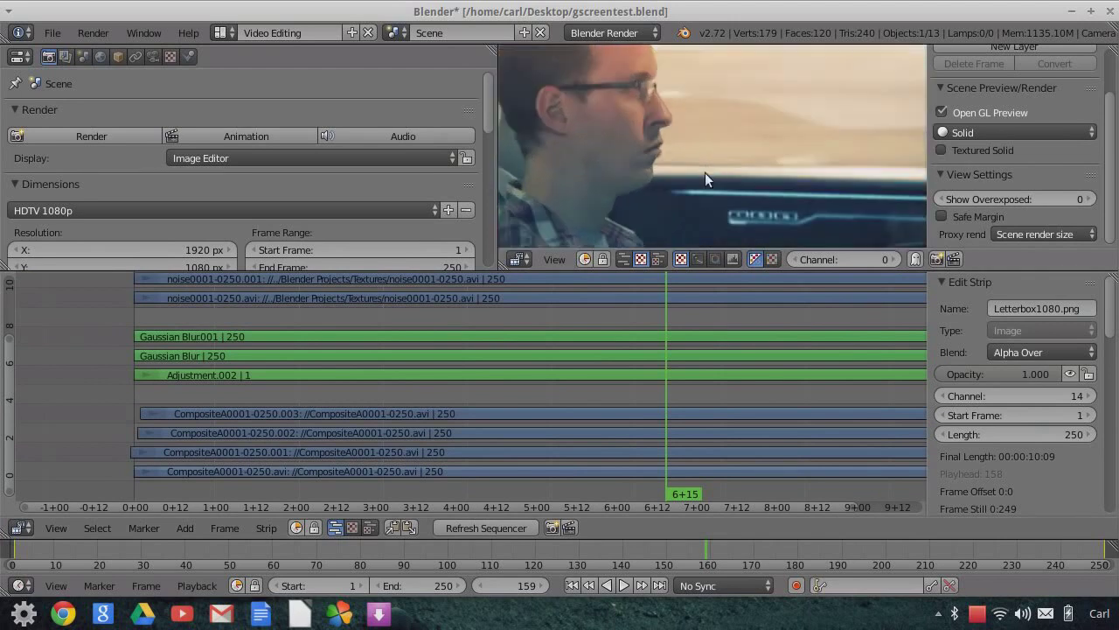
pyautogui.scroll(-3, 681, 157)
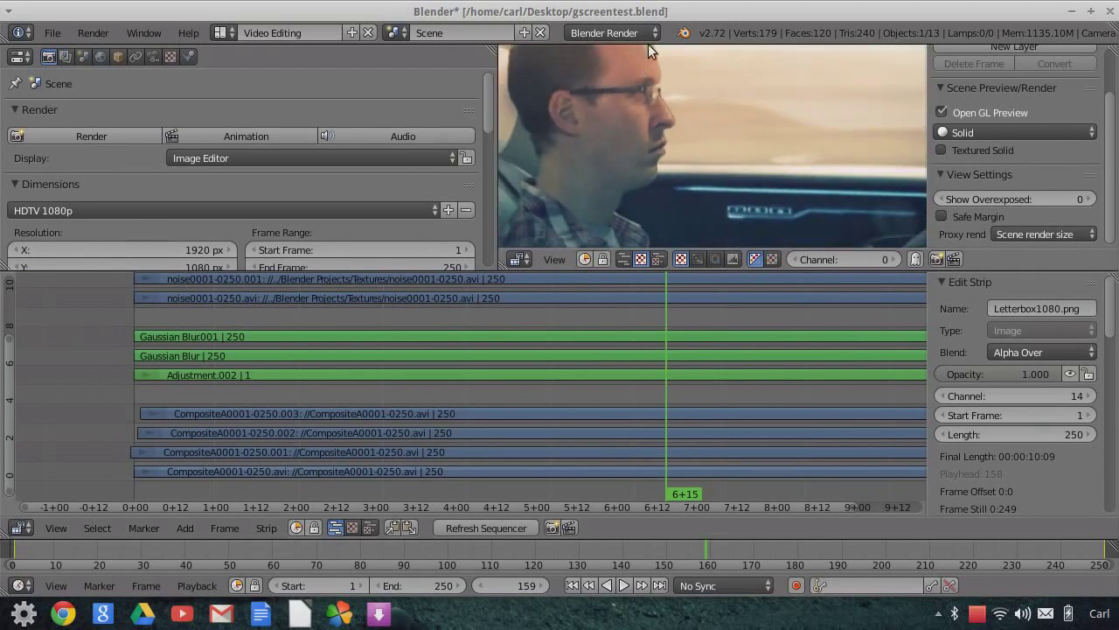
pyautogui.scroll(-2, 690, 121)
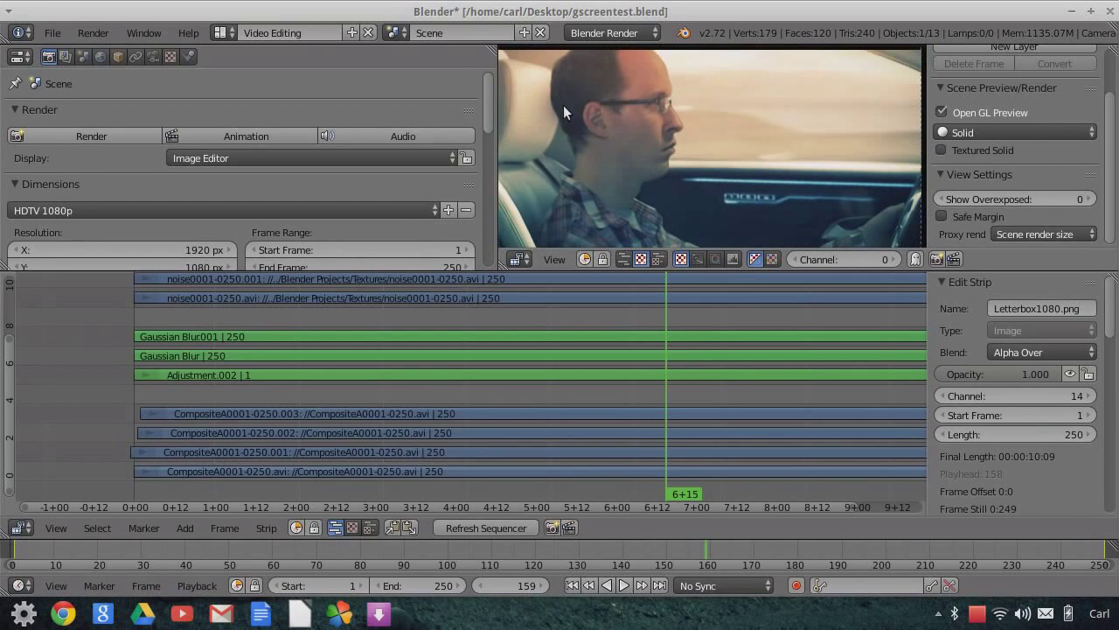
pyautogui.scroll(2, 770, 174)
pyautogui.scroll(-3, 776, 180)
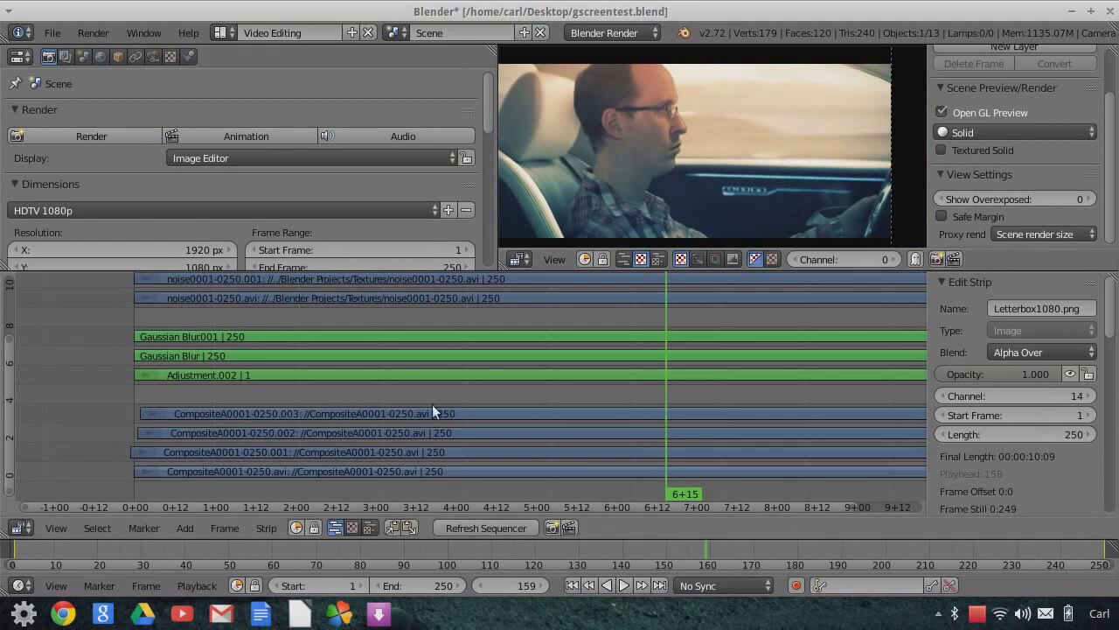
pyautogui.moveTo(287, 394); pyautogui.dragTo(206, 418, button='middle')
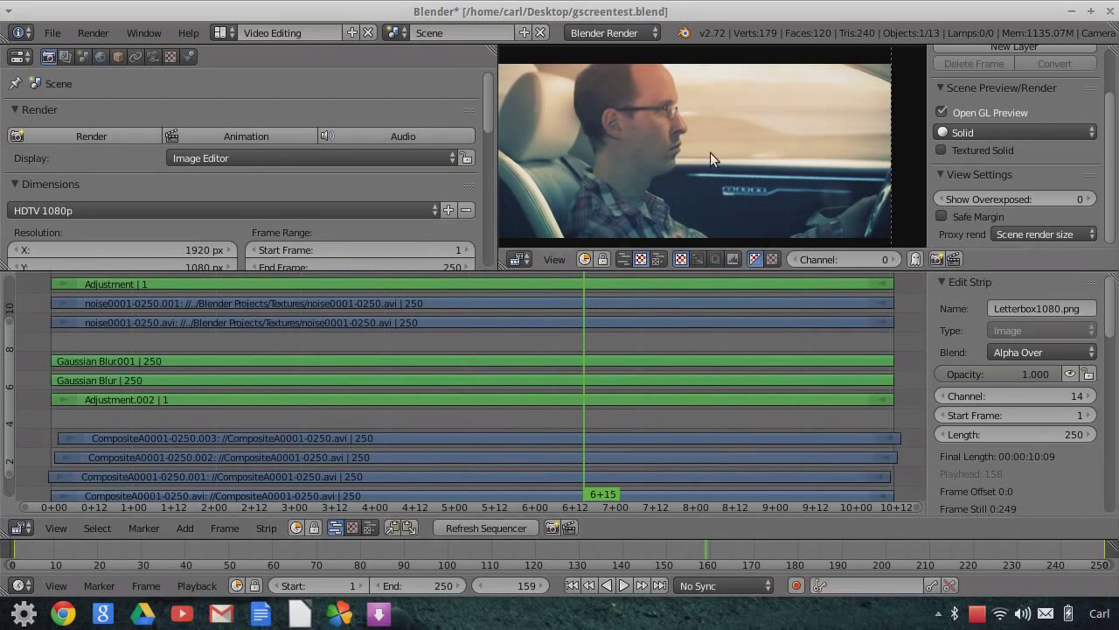
pyautogui.scroll(3, 708, 157)
pyautogui.scroll(2, 719, 168)
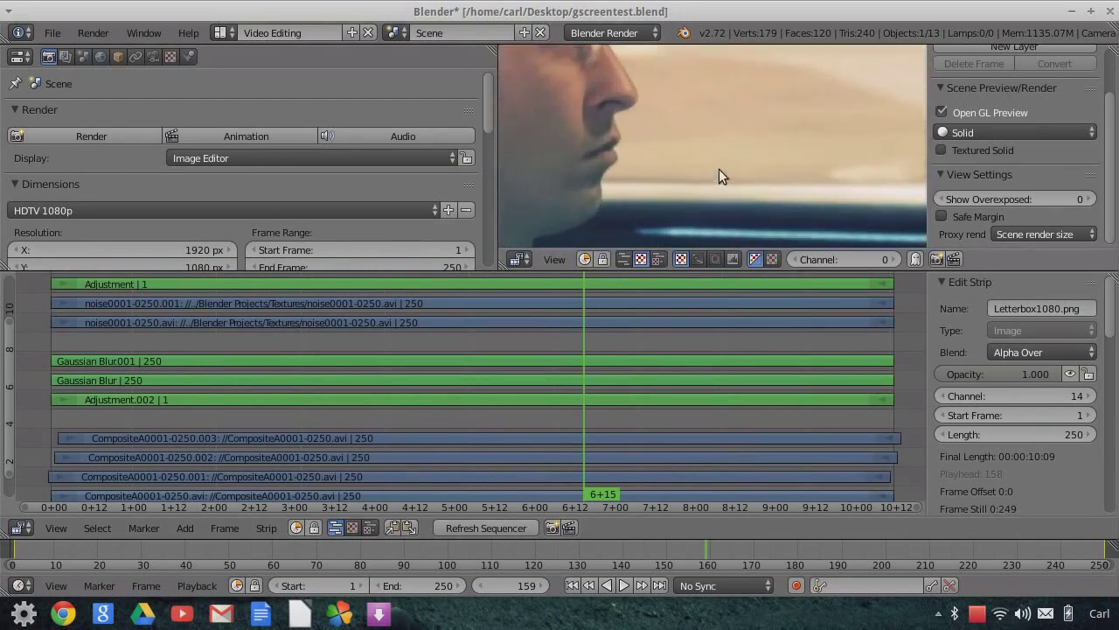
pyautogui.scroll(-2, 721, 164)
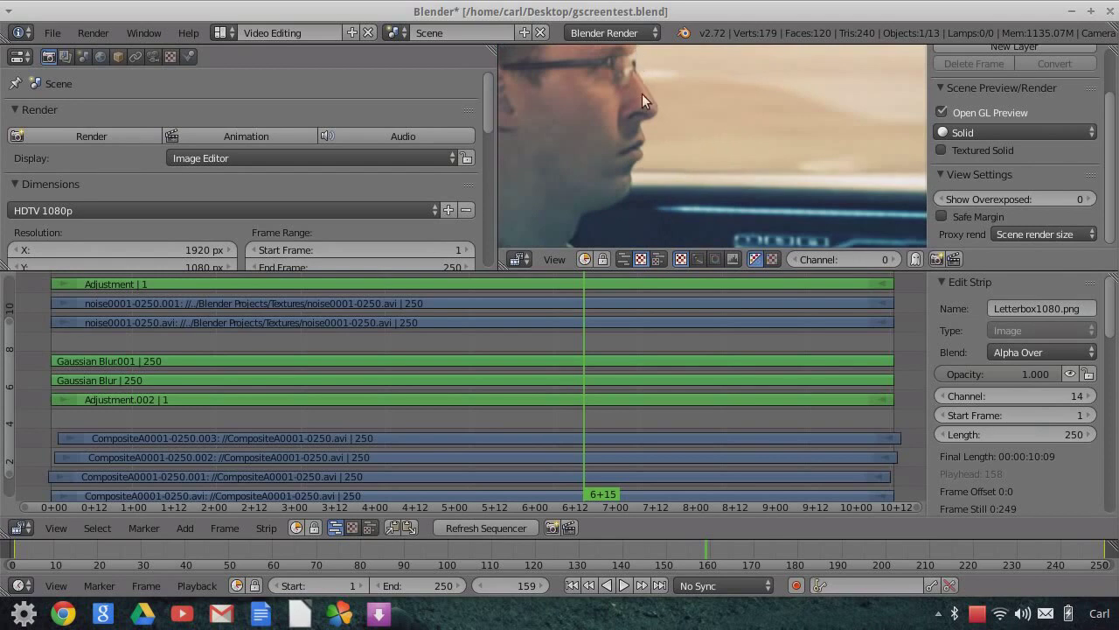
pyautogui.scroll(-4, 678, 173)
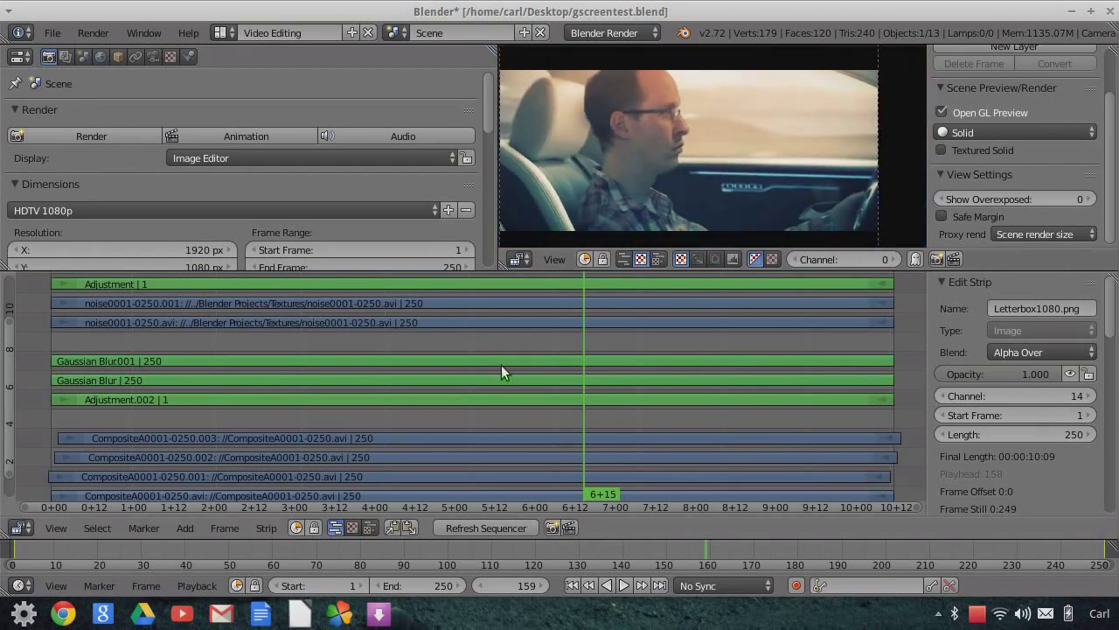
# Select the Adjustment strip and switch its Curves modifier off and on again to compare the colour grade in the preview
pyautogui.moveTo(531, 339); pyautogui.dragTo(516, 397, button='middle')
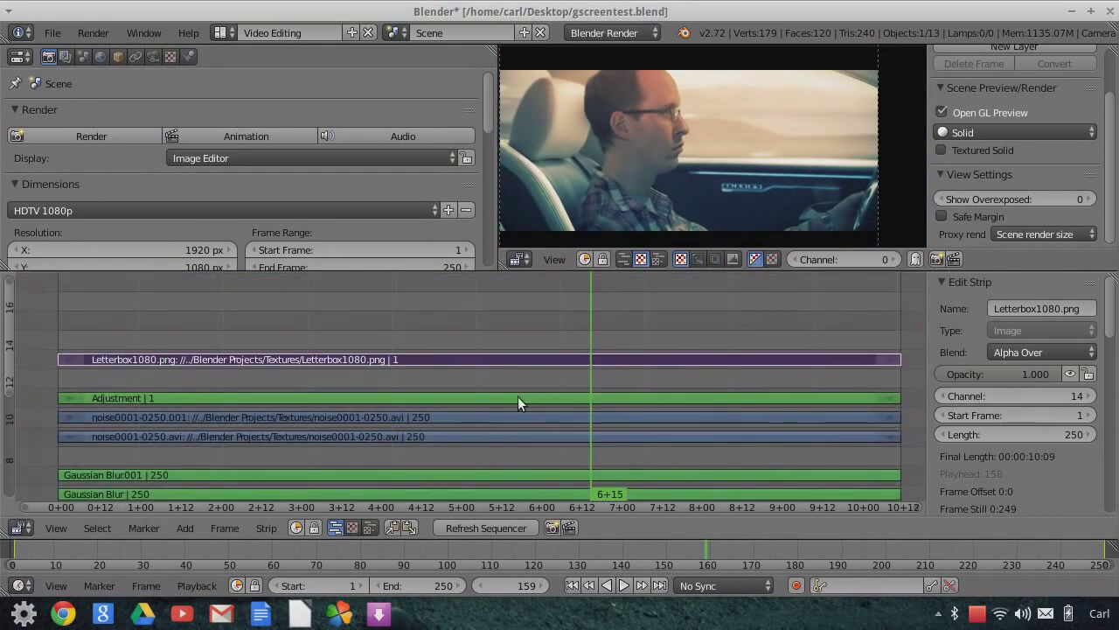
pyautogui.rightClick(519, 396)
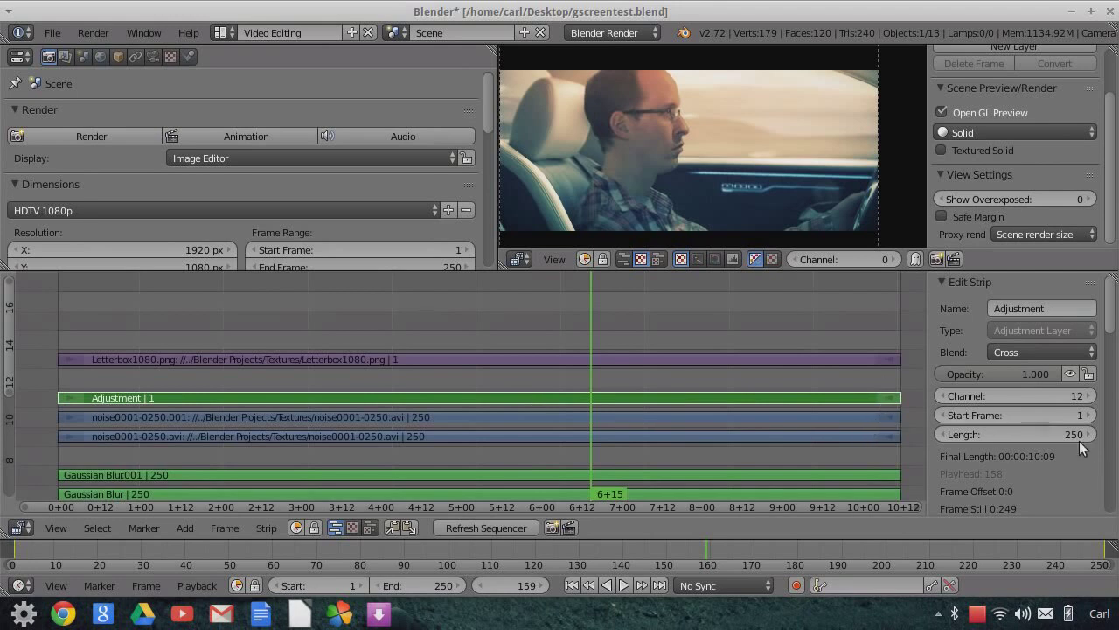
pyautogui.scroll(-15, 1081, 456)
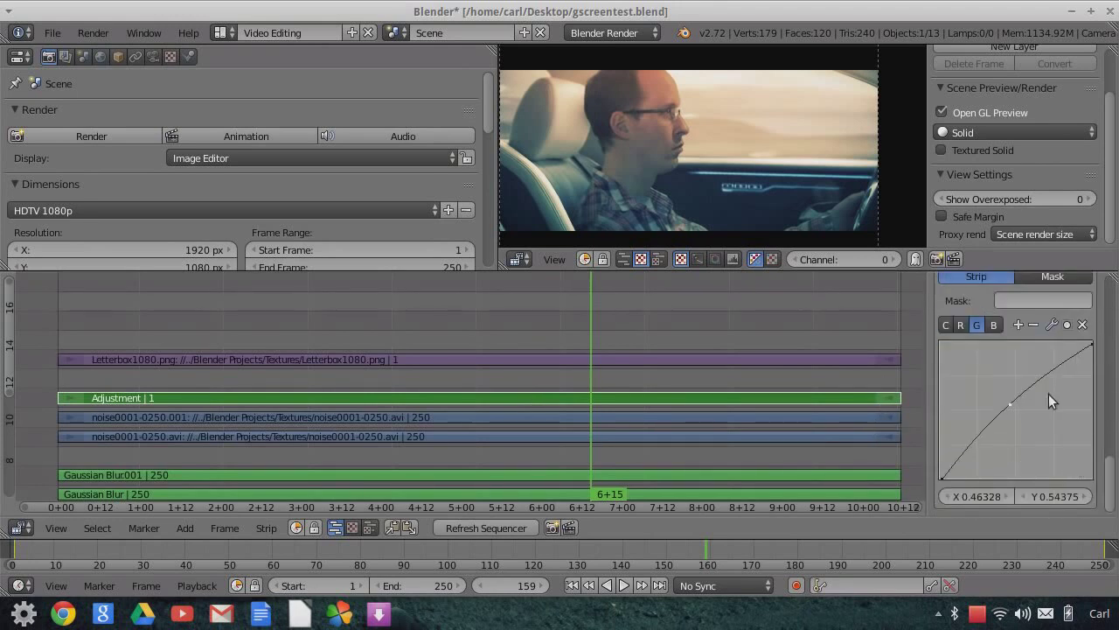
pyautogui.scroll(5, 1035, 350)
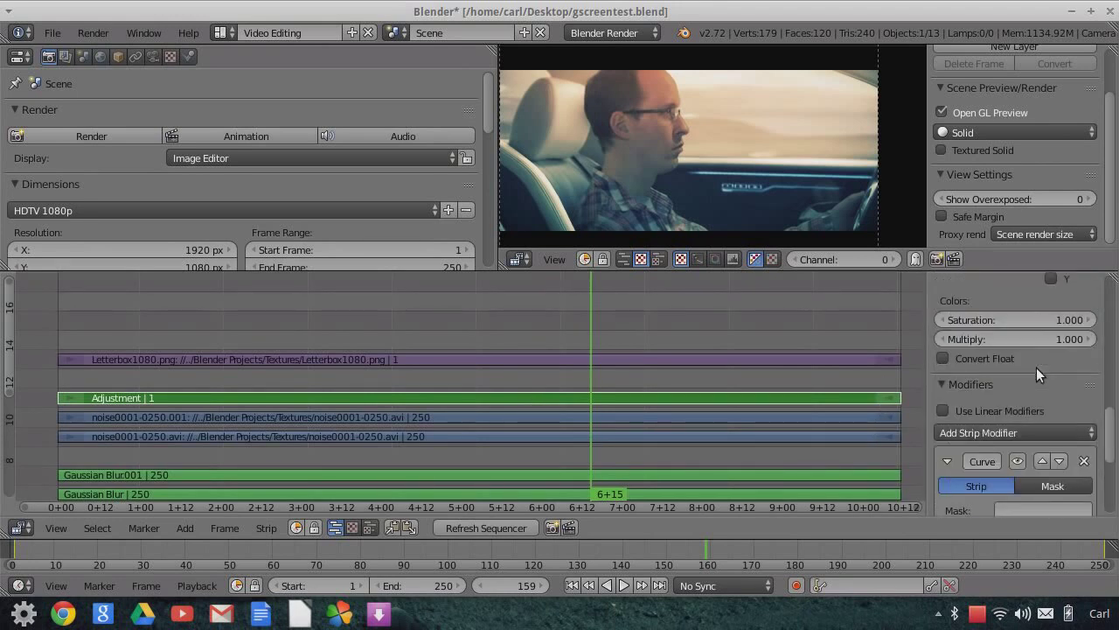
pyautogui.click(1018, 460)
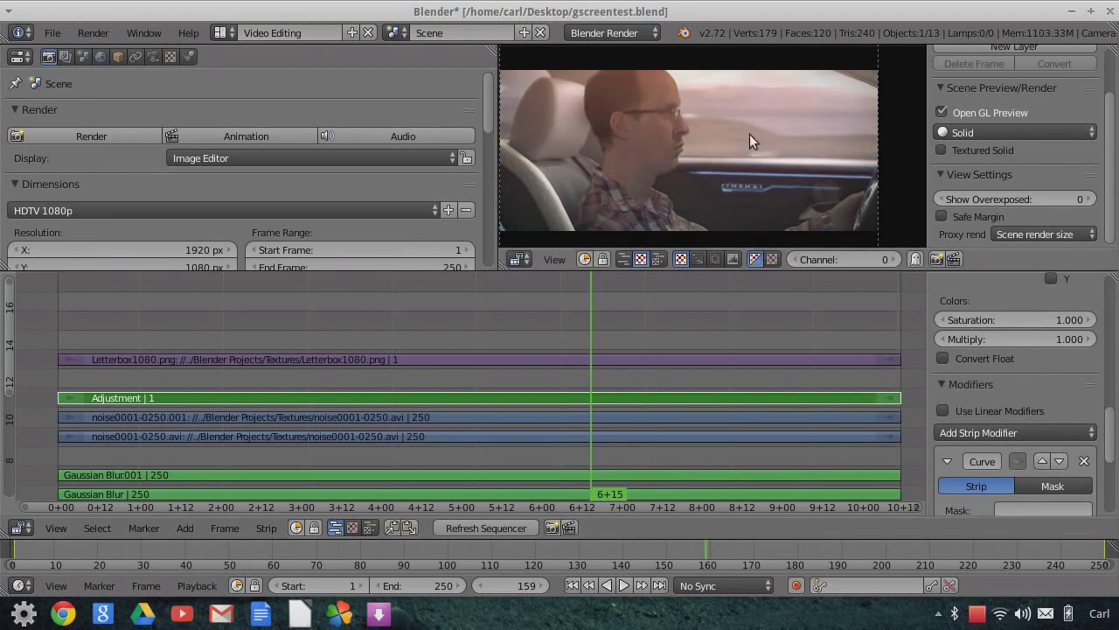
pyautogui.click(1018, 460)
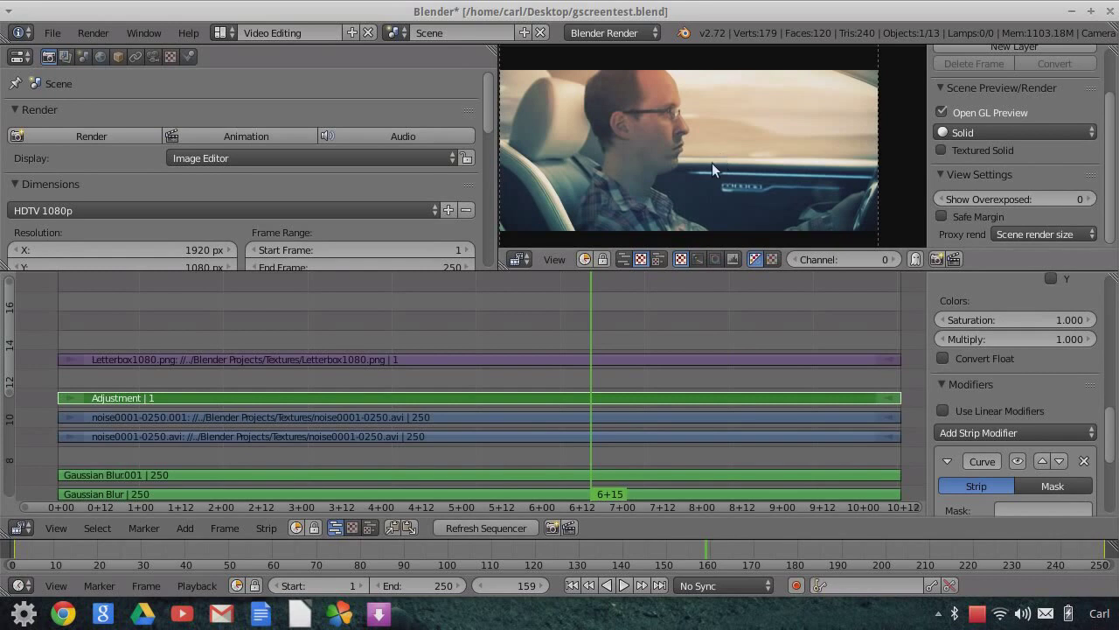
pyautogui.scroll(5, 719, 153)
pyautogui.scroll(-5, 772, 175)
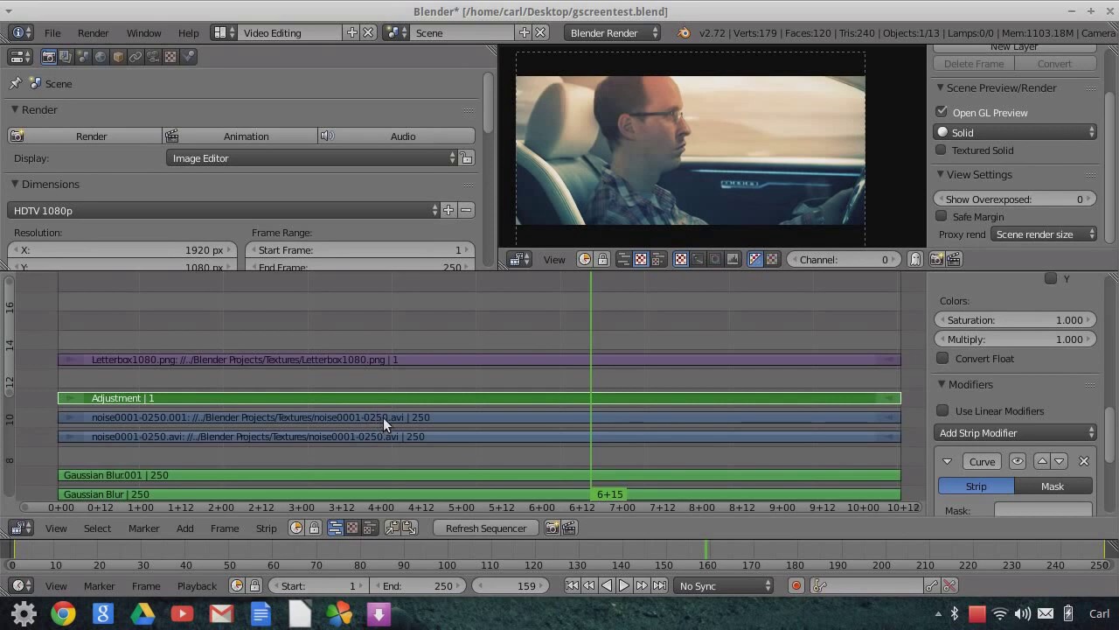
# Check the noise0001-0250.001 and Adjustment strips, and mute the Letterbox1080.png strip
pyautogui.rightClick(383, 417)
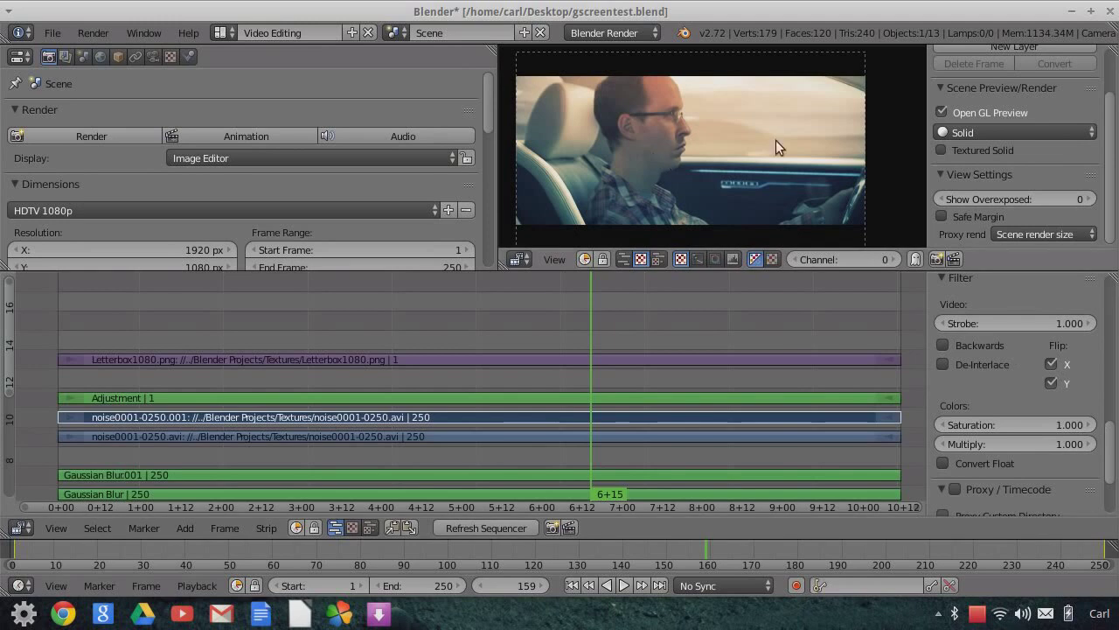
pyautogui.rightClick(436, 397)
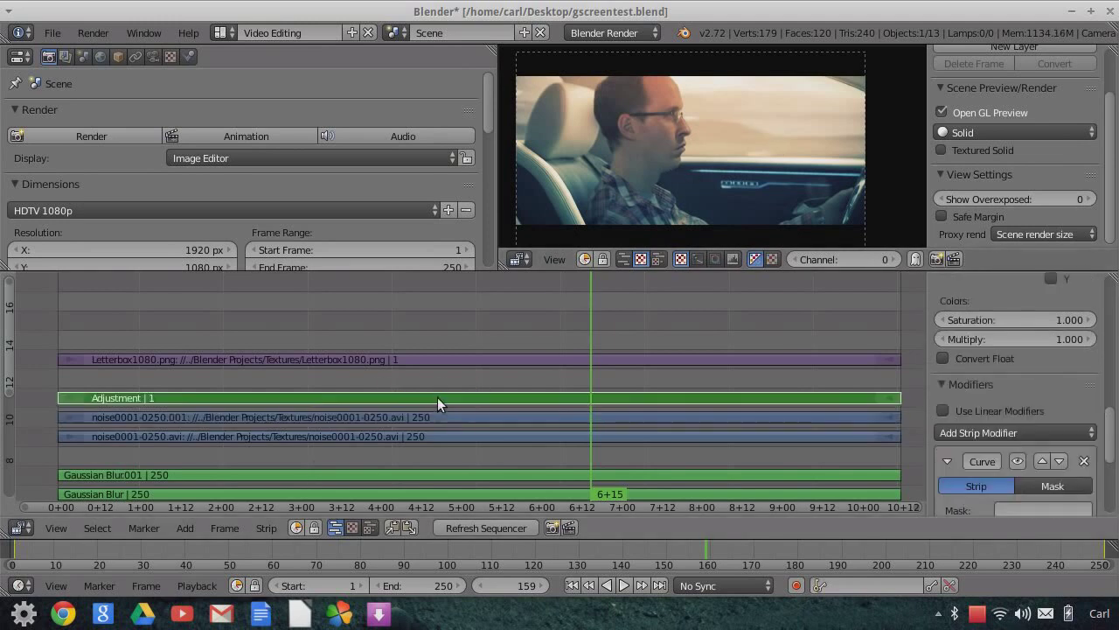
pyautogui.rightClick(644, 359)
pyautogui.scroll(8, 1032, 441)
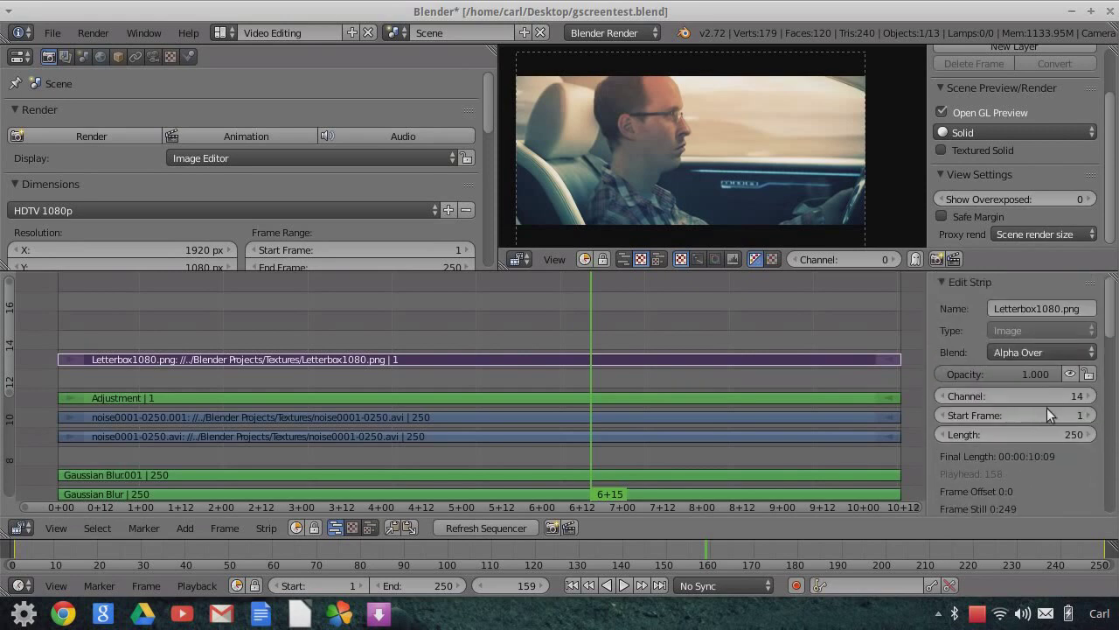
pyautogui.click(1069, 373)
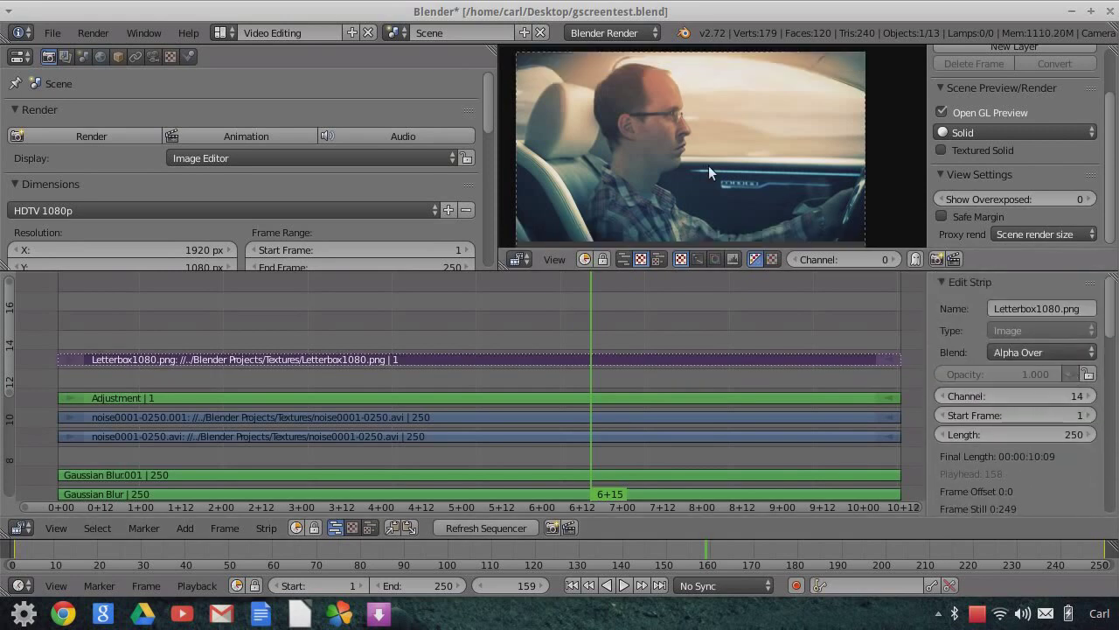
# Toggle the Adjustment strip's Curves modifier off and on with the letterbox muted, and inspect the full uncropped frame
pyautogui.rightClick(640, 396)
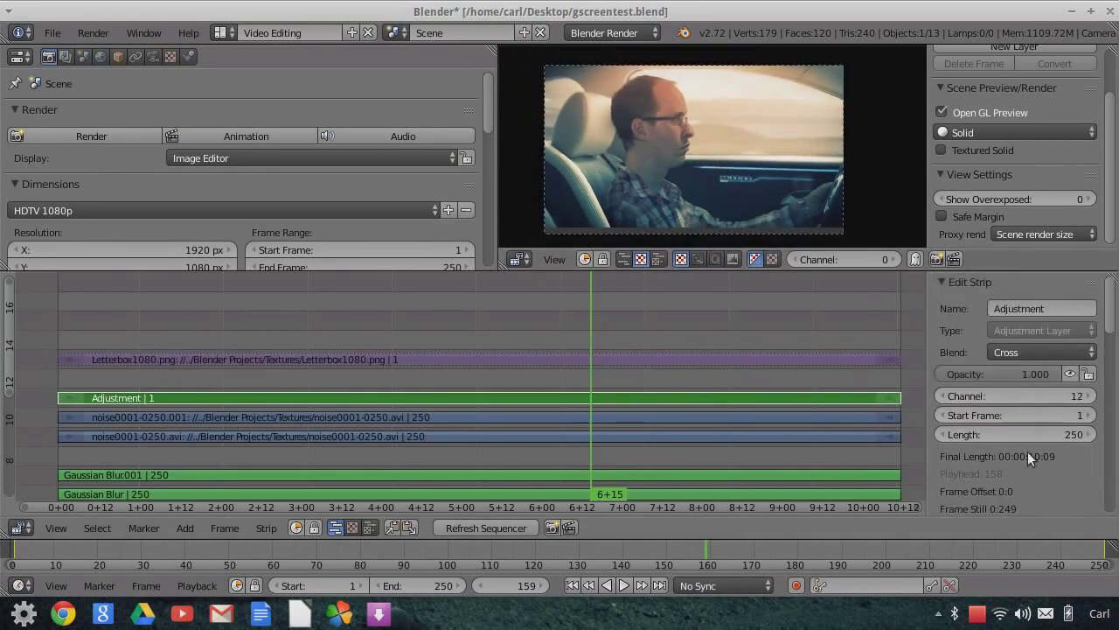
pyautogui.scroll(-12, 1022, 491)
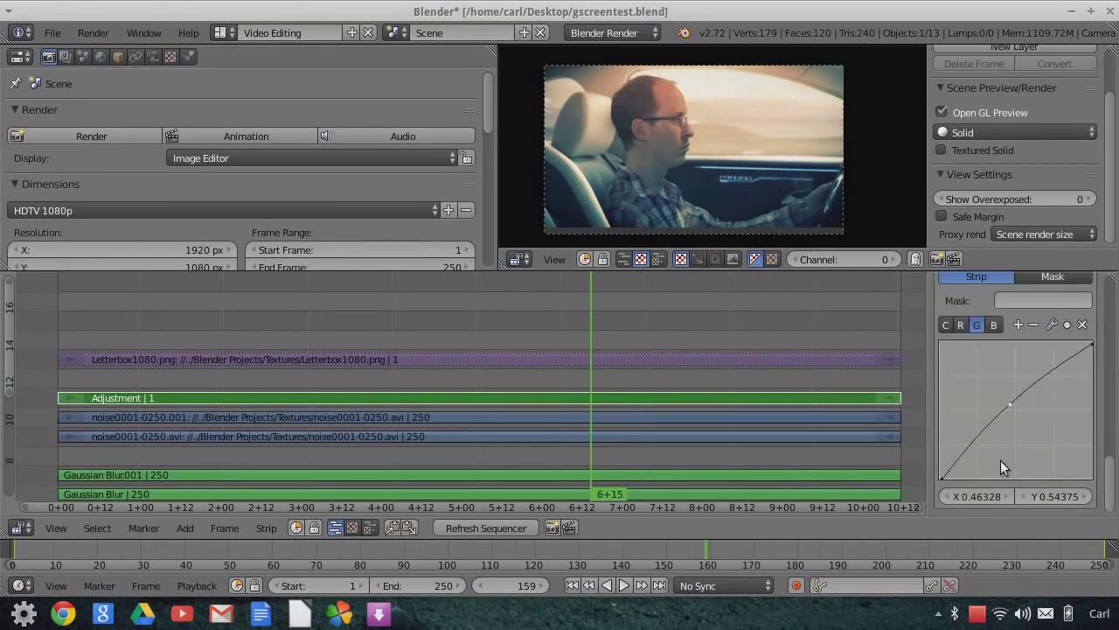
pyautogui.scroll(4, 1006, 446)
pyautogui.click(1015, 390)
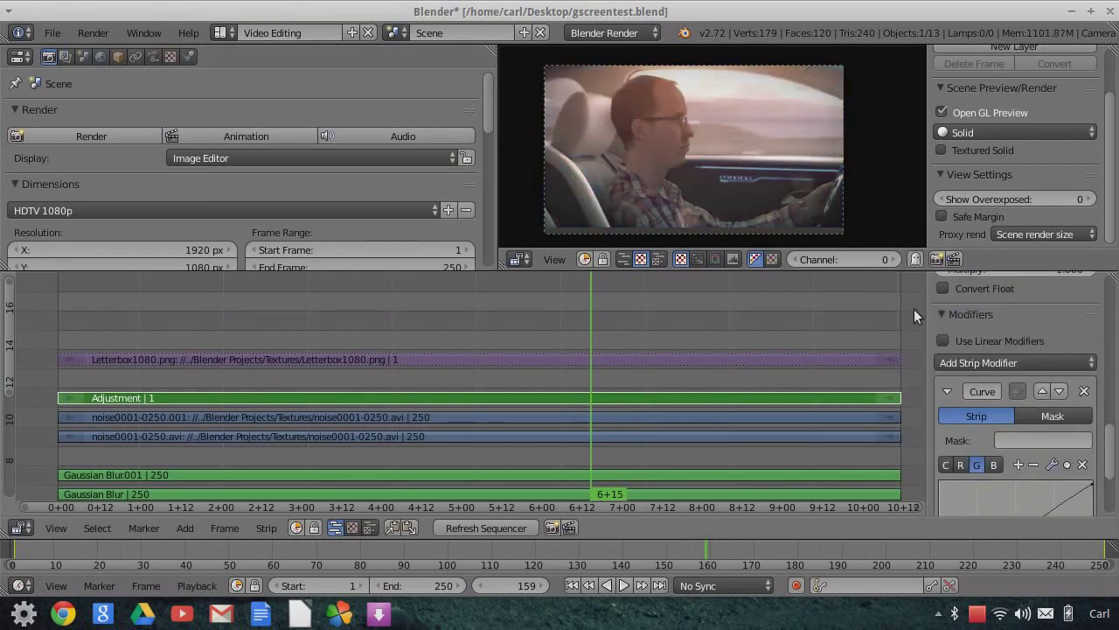
pyautogui.click(1016, 391)
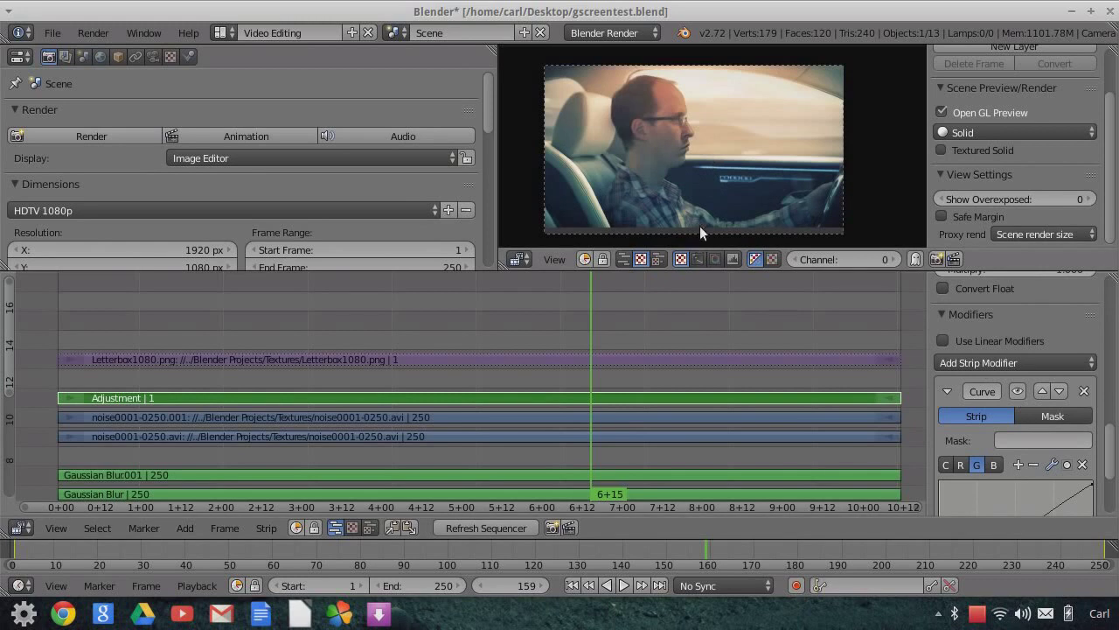
pyautogui.scroll(2, 699, 229)
pyautogui.scroll(-1, 714, 209)
pyautogui.moveTo(711, 211); pyautogui.dragTo(721, 154, button='middle')
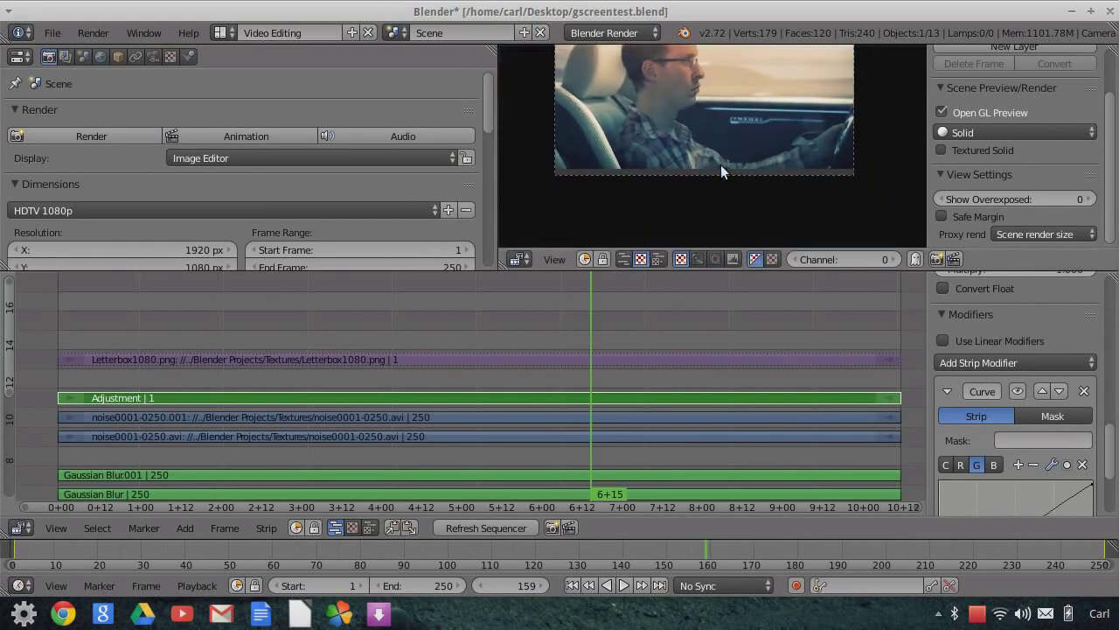
pyautogui.scroll(3, 725, 168)
pyautogui.scroll(-5, 733, 162)
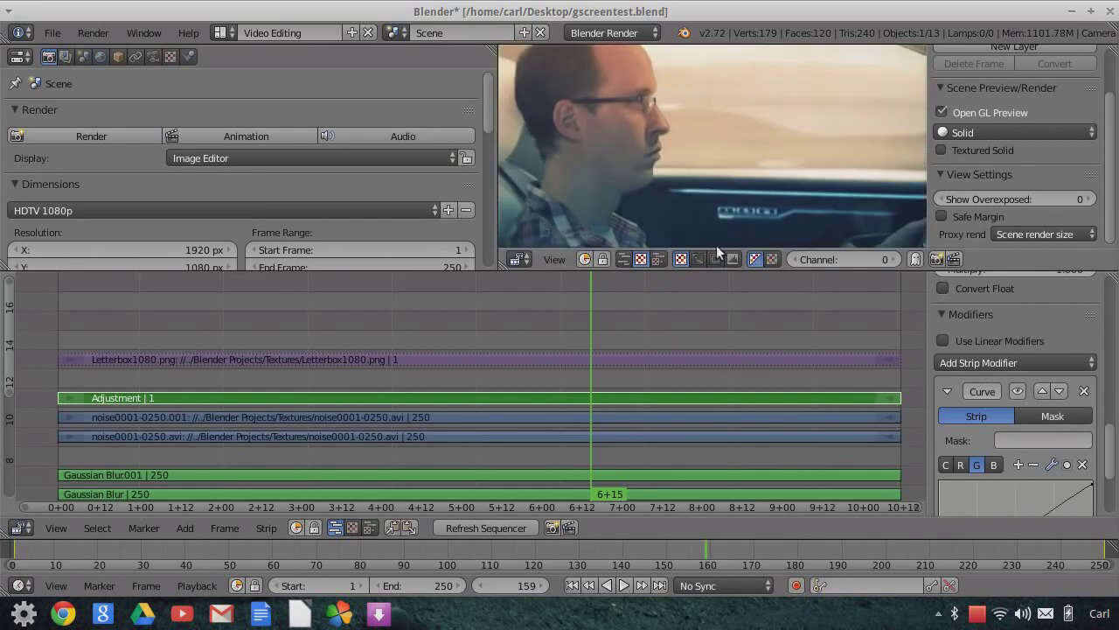
pyautogui.scroll(-1, 719, 162)
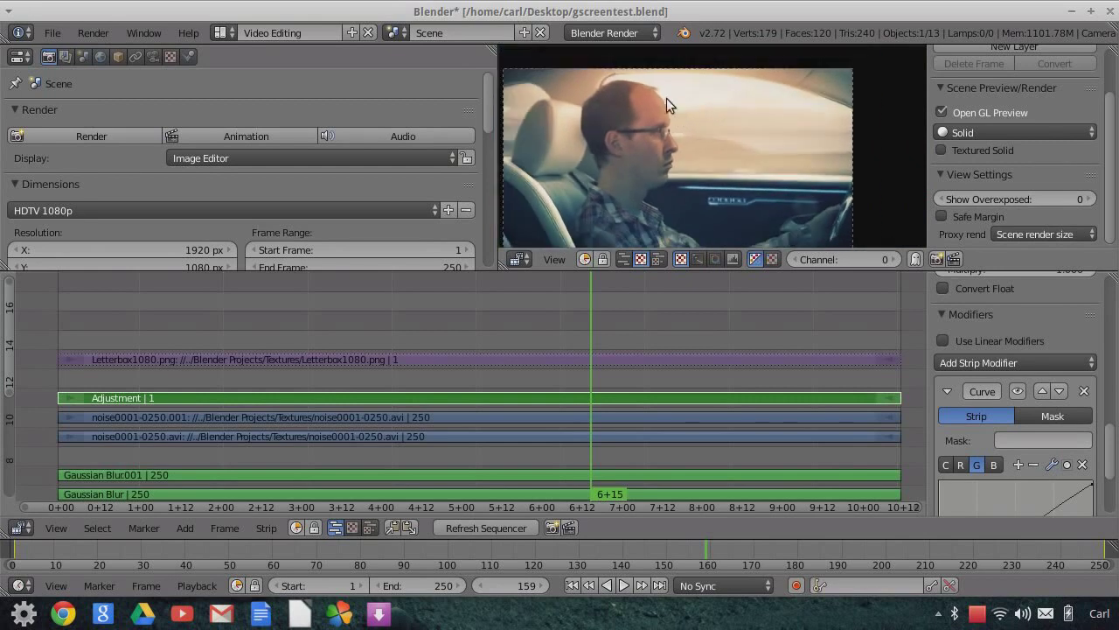
# Unmute the Letterbox1080.png strip and examine the letterboxed composite in the preview
pyautogui.rightClick(503, 356)
pyautogui.scroll(5, 1068, 395)
pyautogui.scroll(8, 1065, 385)
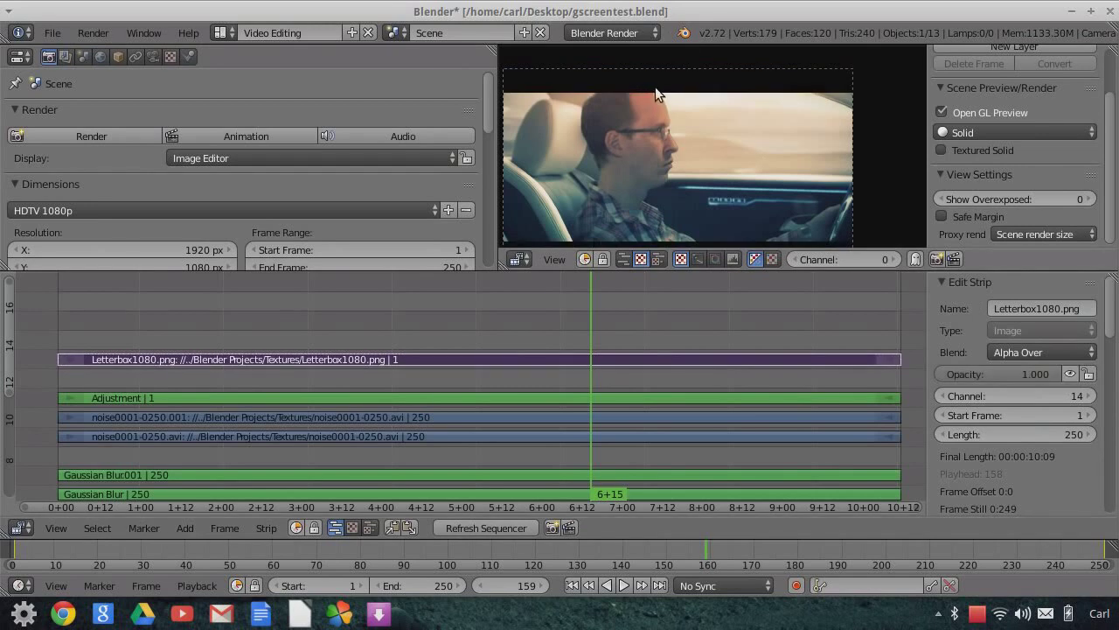
pyautogui.scroll(-1, 658, 147)
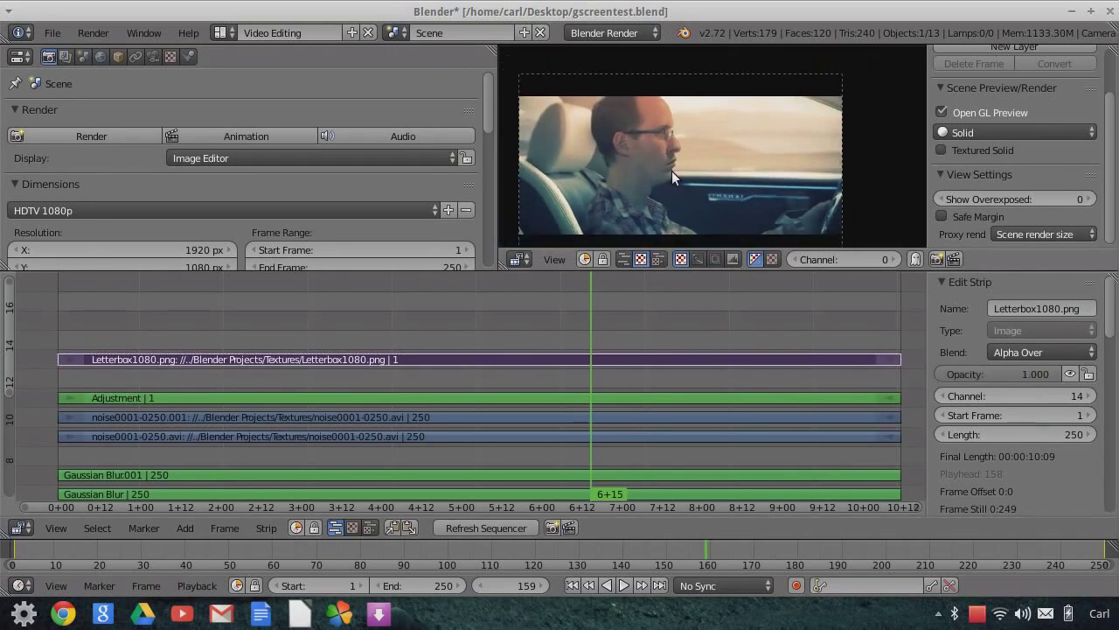
pyautogui.scroll(4, 670, 170)
pyautogui.scroll(-5, 703, 182)
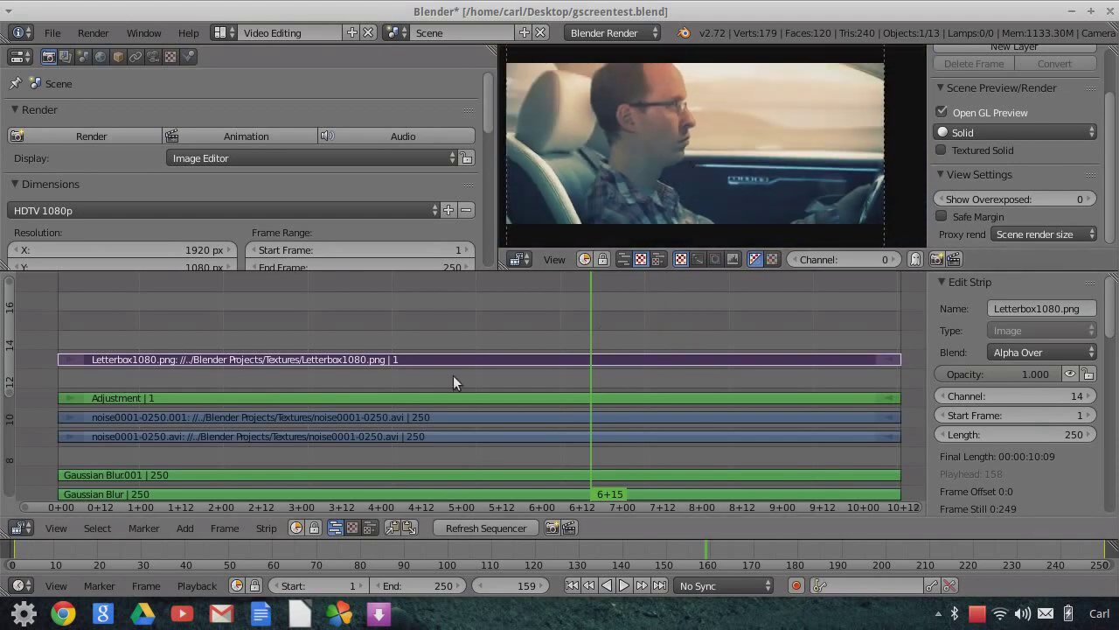
pyautogui.scroll(-2, 666, 163)
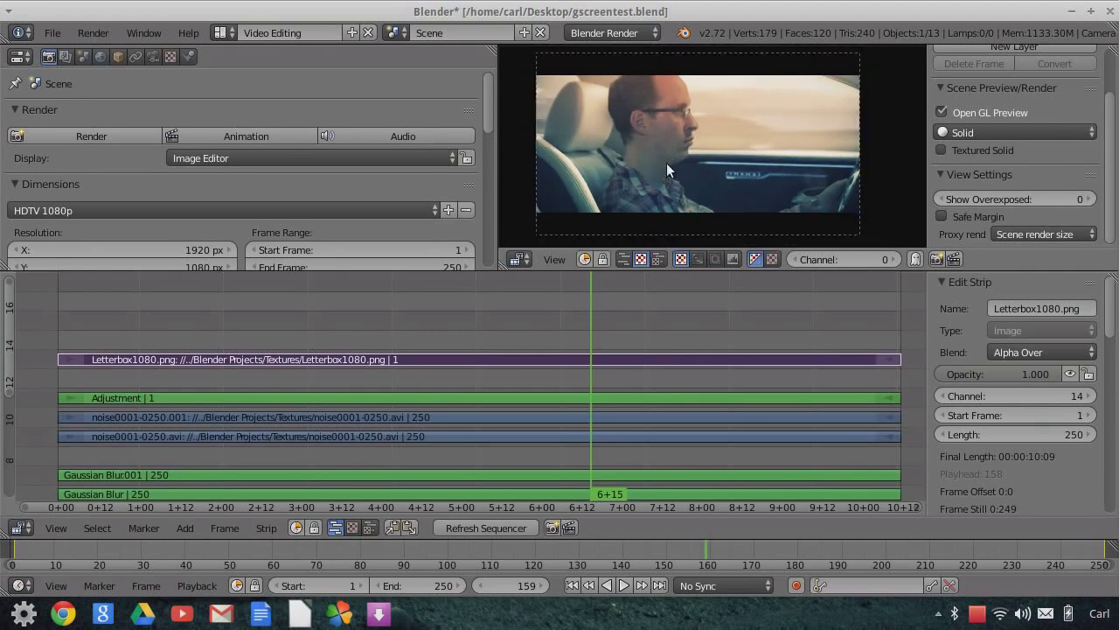
# Switch to the file manager's Desktop folder, locate the rendered CompositeB0001-0250.avi and open it
pyautogui.click(940, 613)
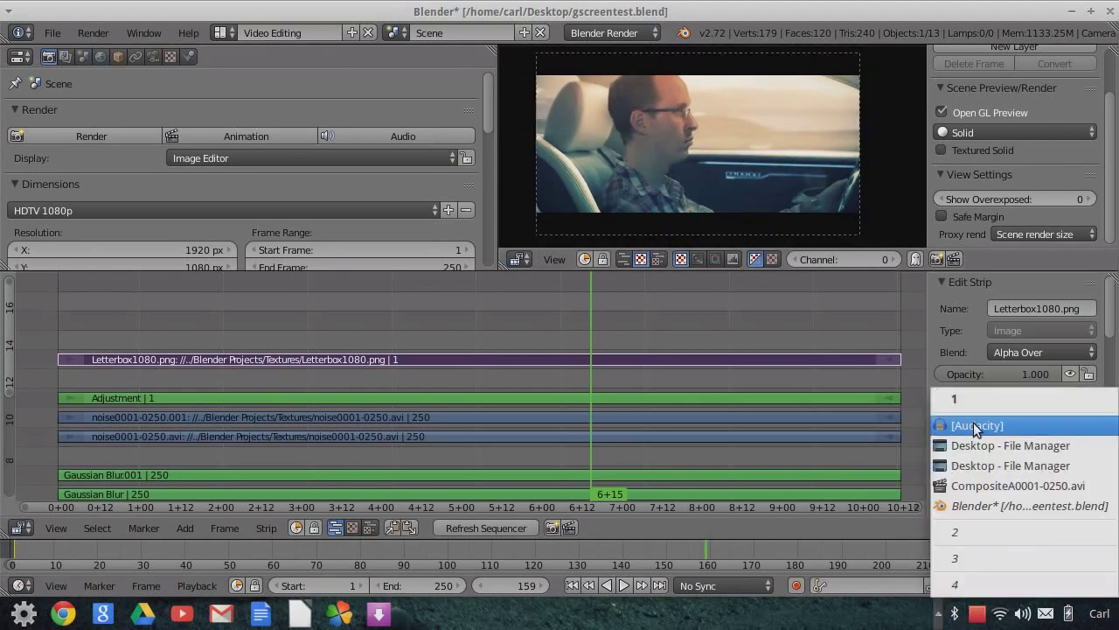
pyautogui.click(971, 446)
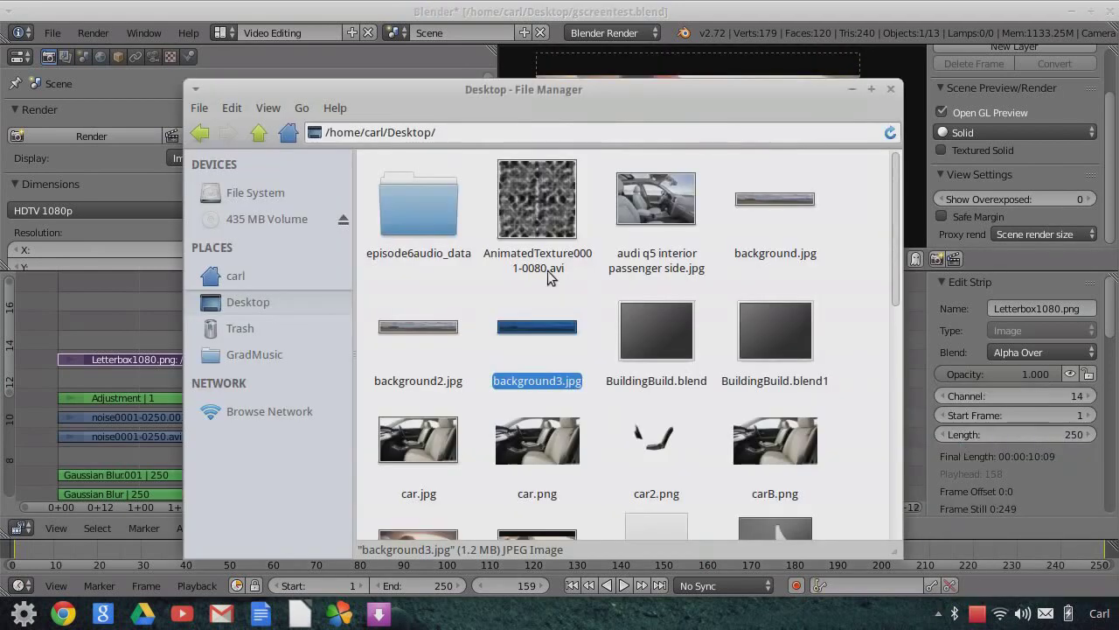
pyautogui.scroll(-10, 618, 363)
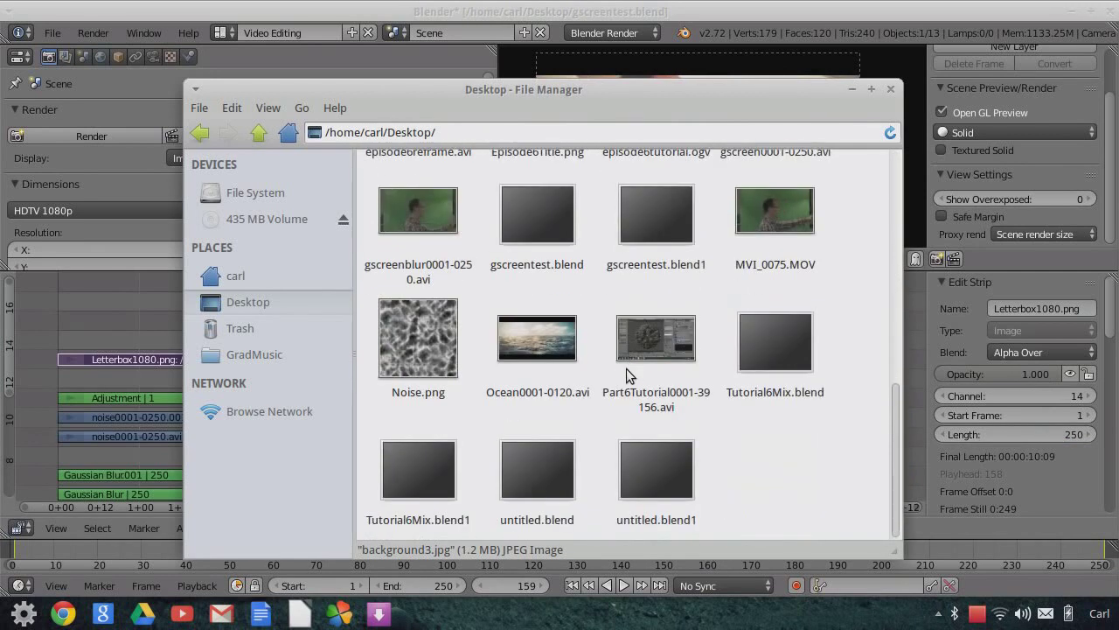
pyautogui.scroll(5, 628, 370)
pyautogui.click(568, 390)
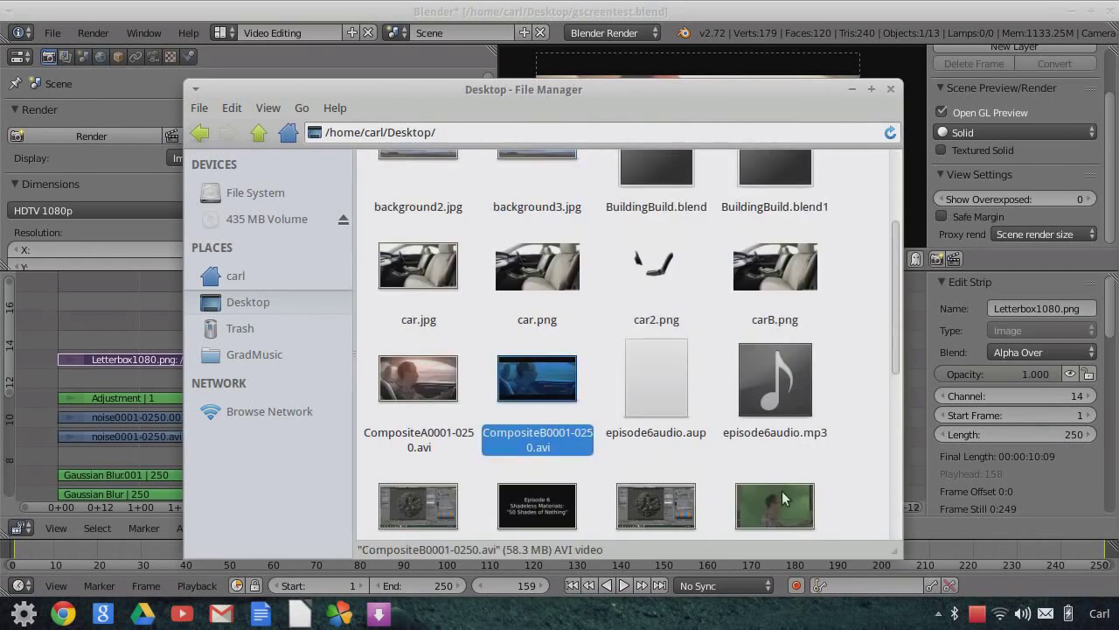
# Switch to the video player showing CompositeB0001-0250.avi and review the rendered car composite
pyautogui.click(953, 619)
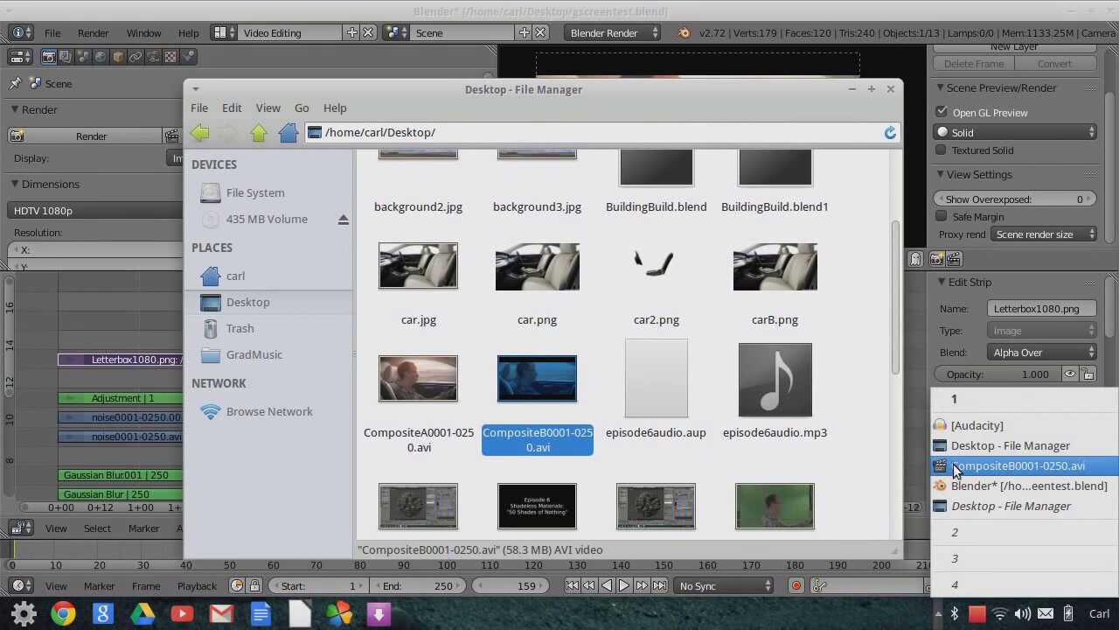
pyautogui.click(959, 465)
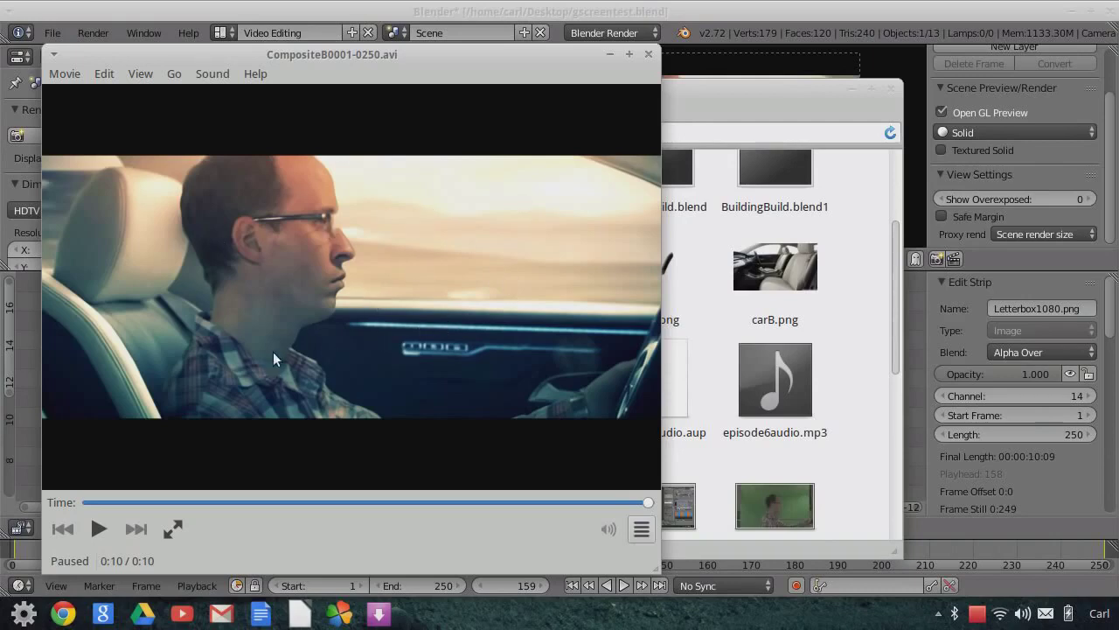
pyautogui.click(339, 341)
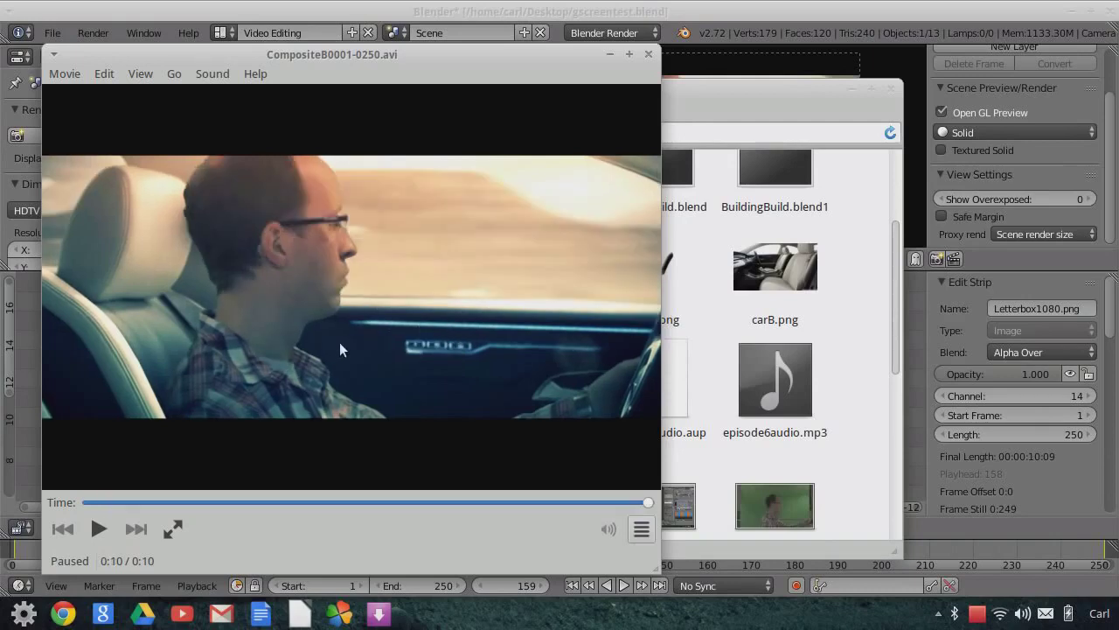